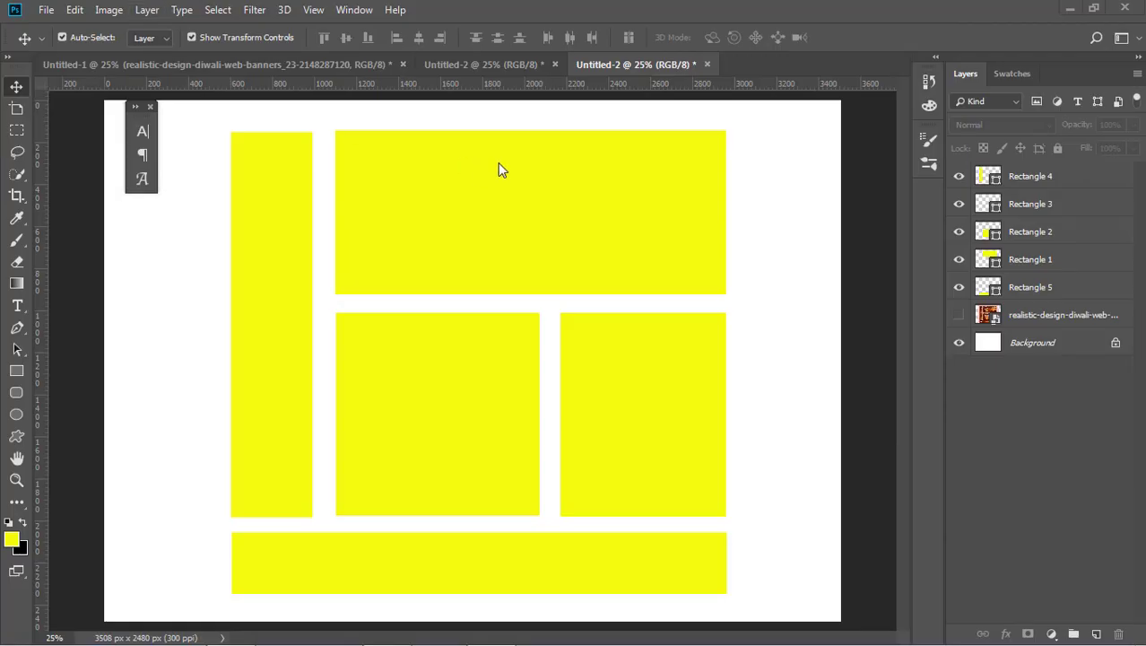
# Step: Compare with the reference banner and check the top rectangle's 780 px height
pyautogui.click(485, 63)
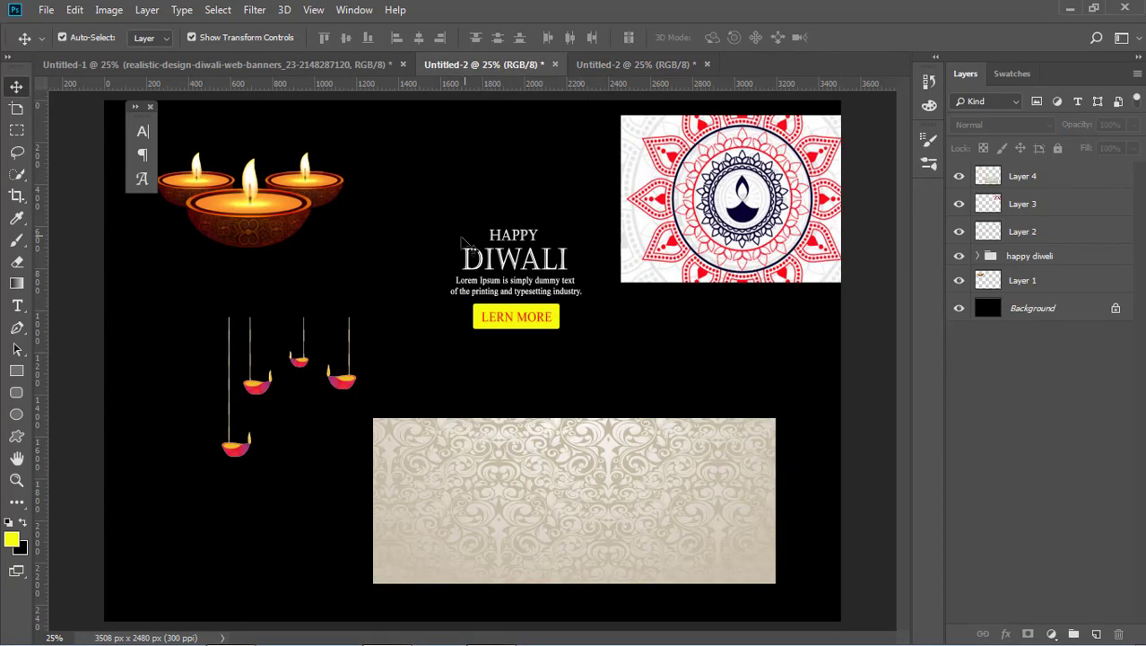
pyautogui.click(620, 65)
pyautogui.click(594, 235)
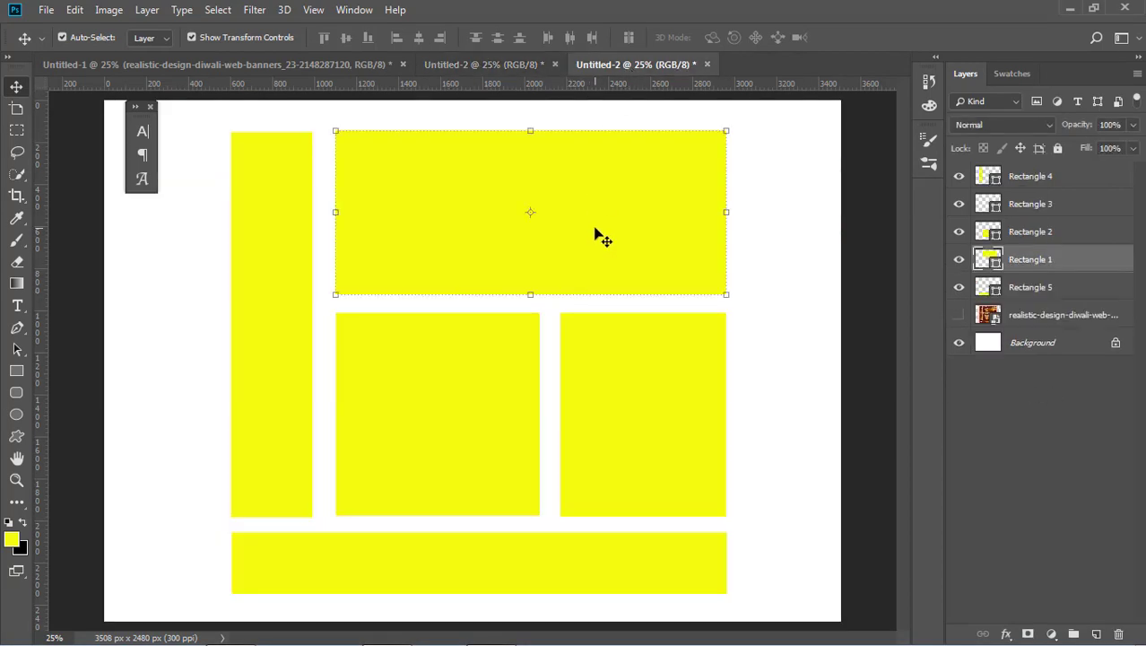
pyautogui.click(16, 370)
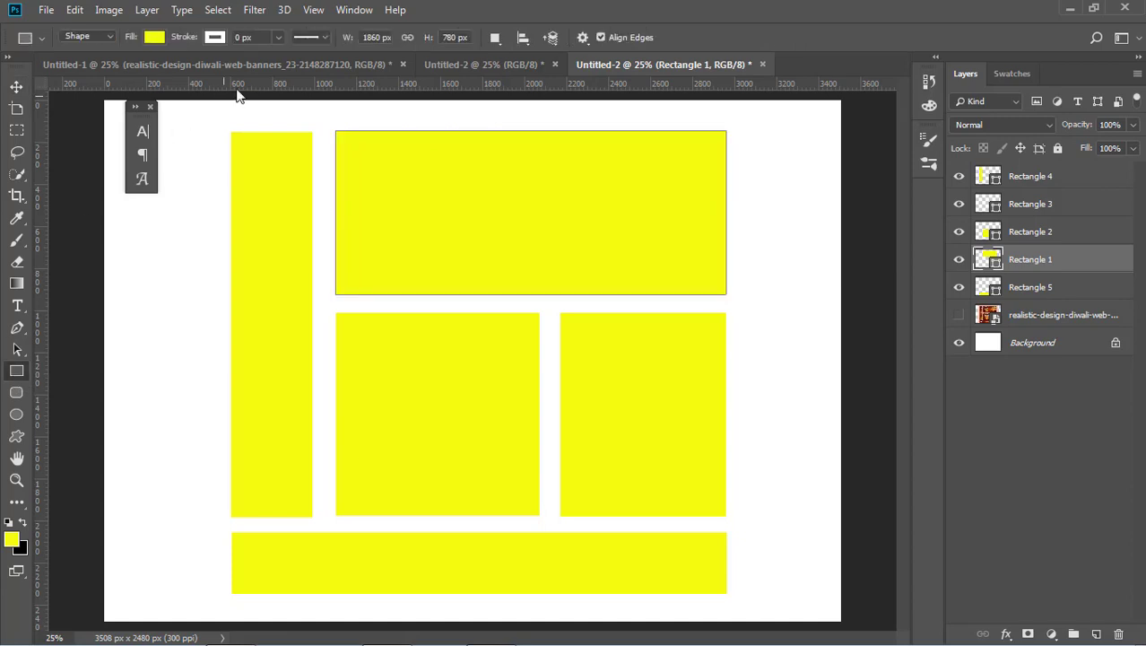
pyautogui.click(456, 37)
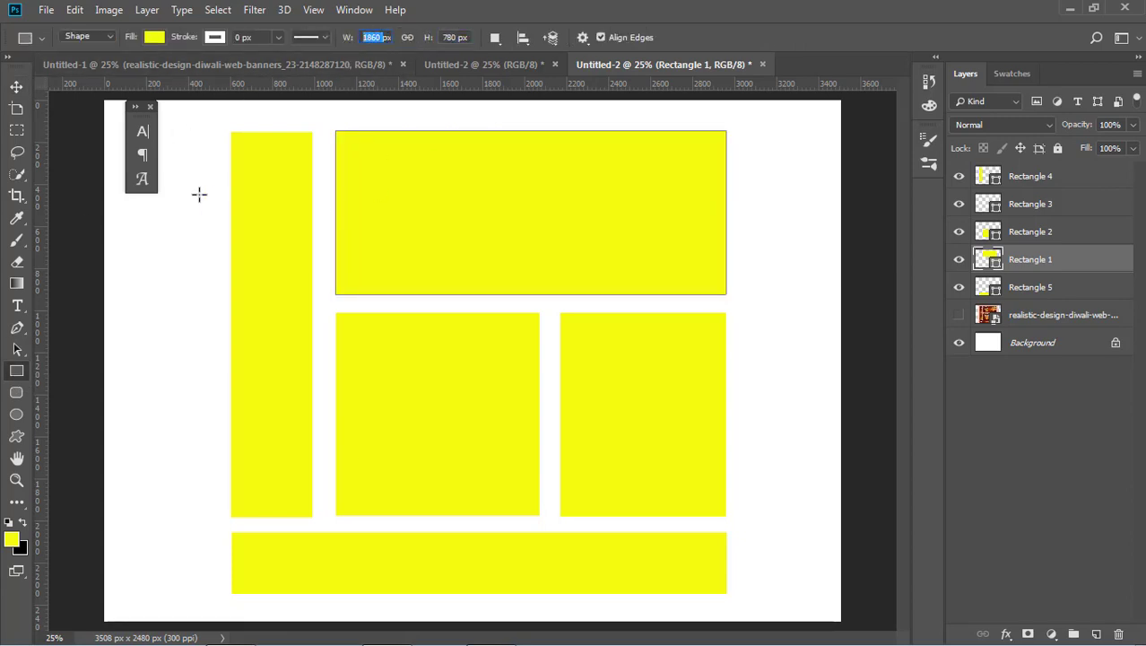
# Step: Check the tall left rectangle's size and the bottom strip's 2356 px width
pyautogui.click(17, 86)
pyautogui.click(294, 224)
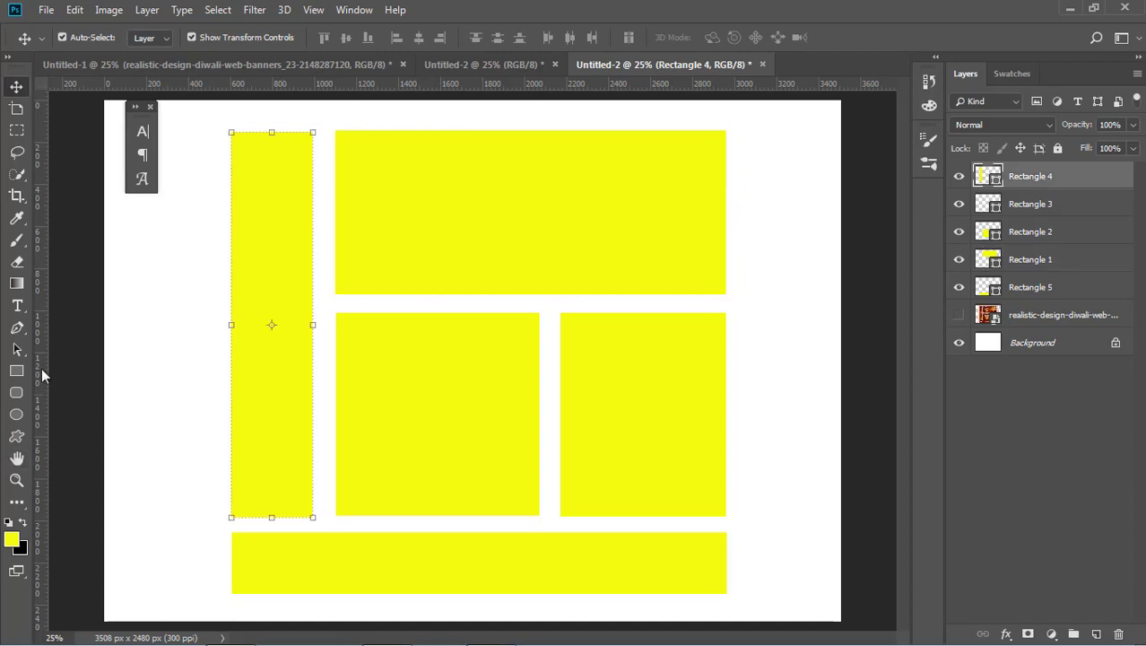
pyautogui.click(16, 371)
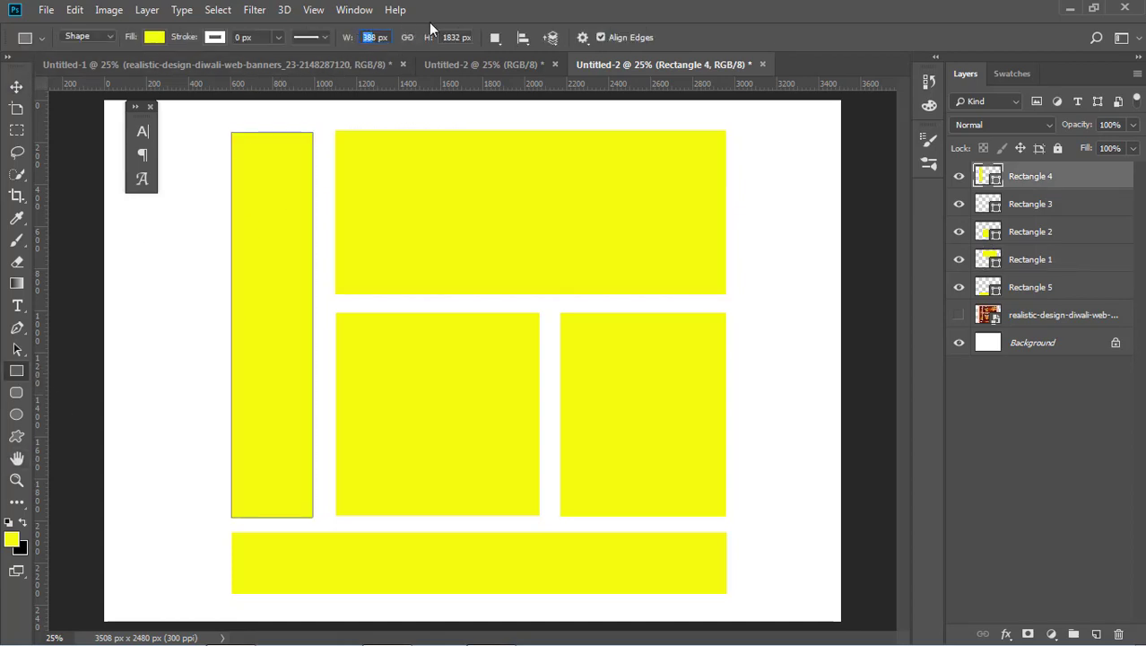
pyautogui.click(16, 87)
pyautogui.click(362, 592)
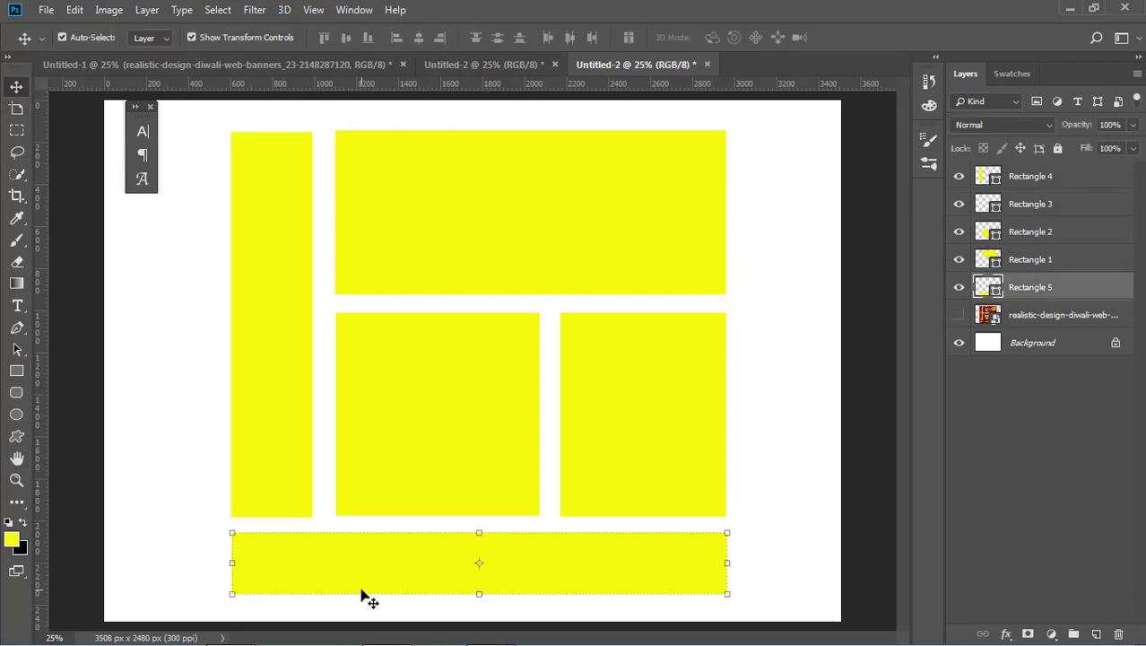
pyautogui.click(15, 372)
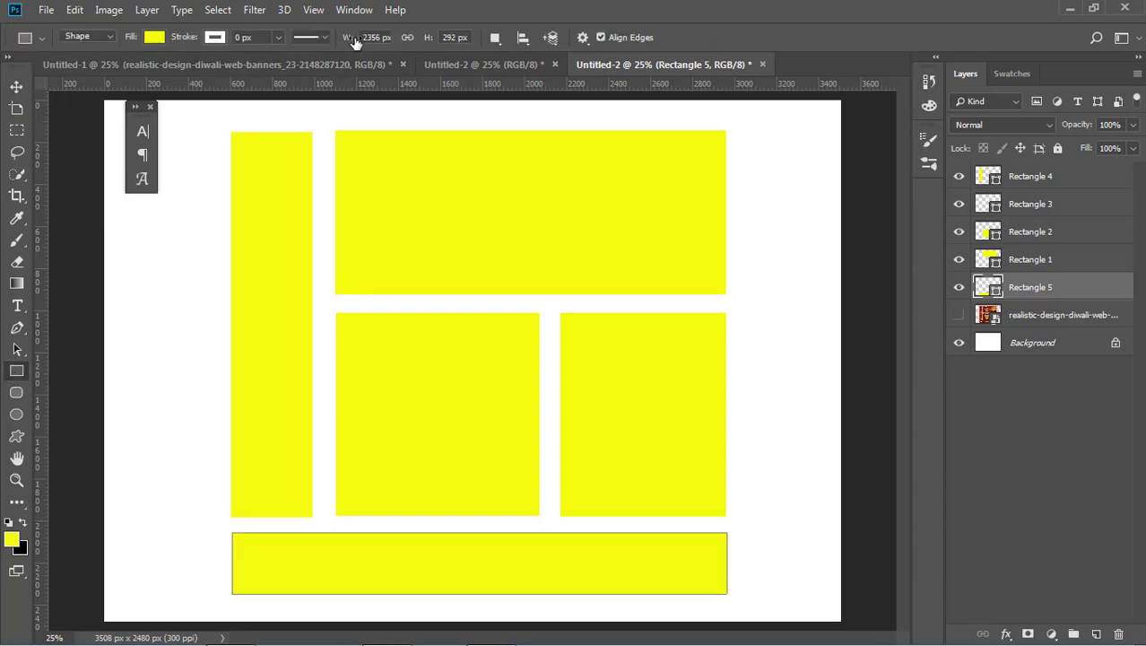
pyautogui.click(367, 38)
pyautogui.press('Tab')
# Step: Check the left square panel's size of 968 by 964 px
pyautogui.click(15, 87)
pyautogui.click(96, 283)
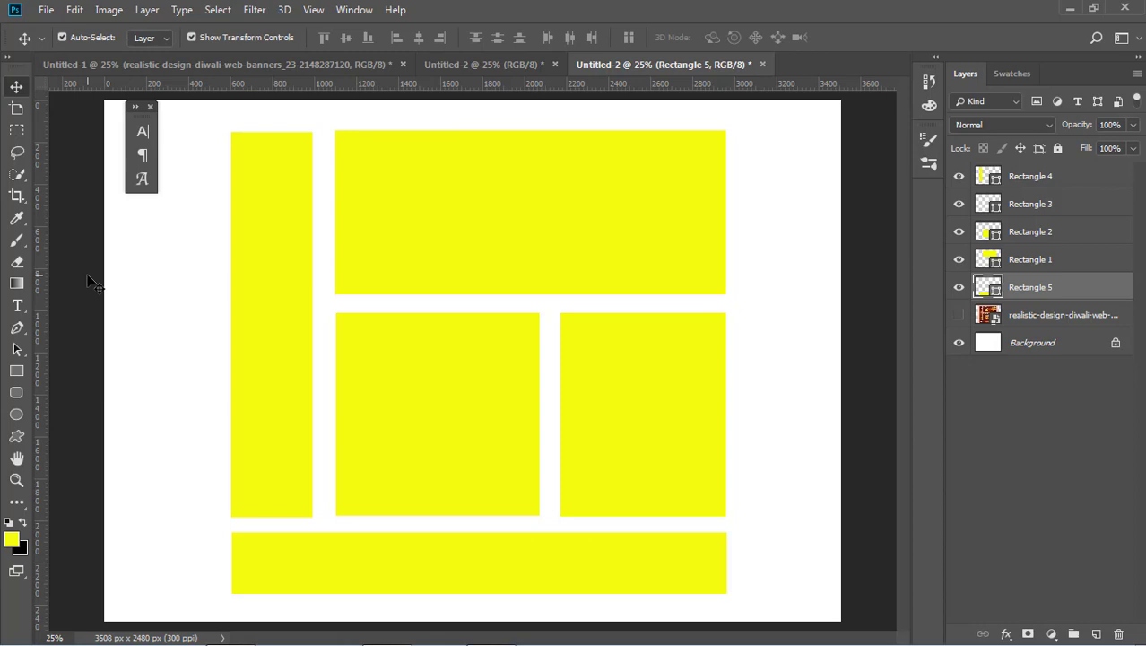
pyautogui.click(501, 388)
pyautogui.click(16, 373)
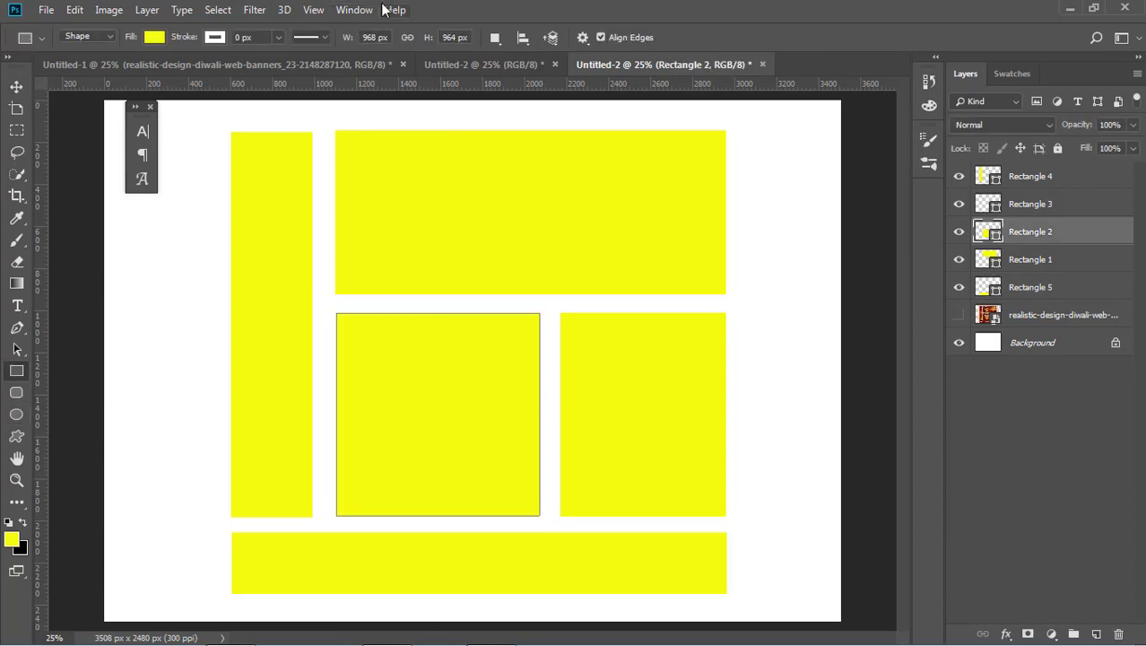
pyautogui.click(376, 37)
pyautogui.click(377, 37)
pyautogui.click(460, 37)
# Step: Check the right square panel's 788 px width
pyautogui.click(16, 86)
pyautogui.click(631, 405)
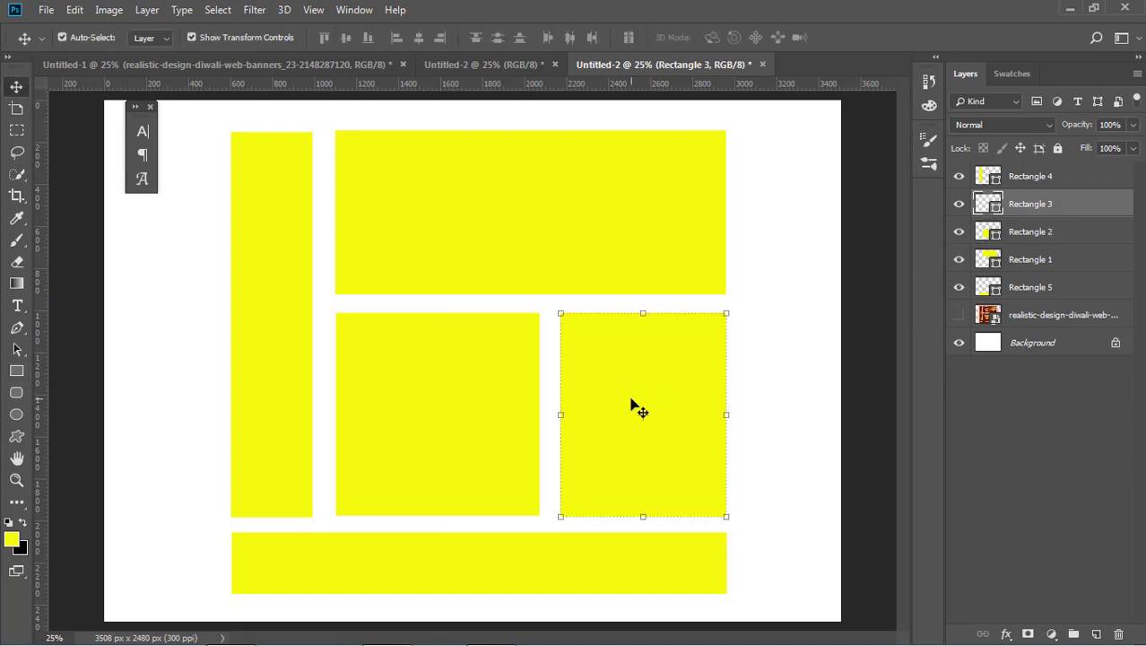
pyautogui.click(17, 371)
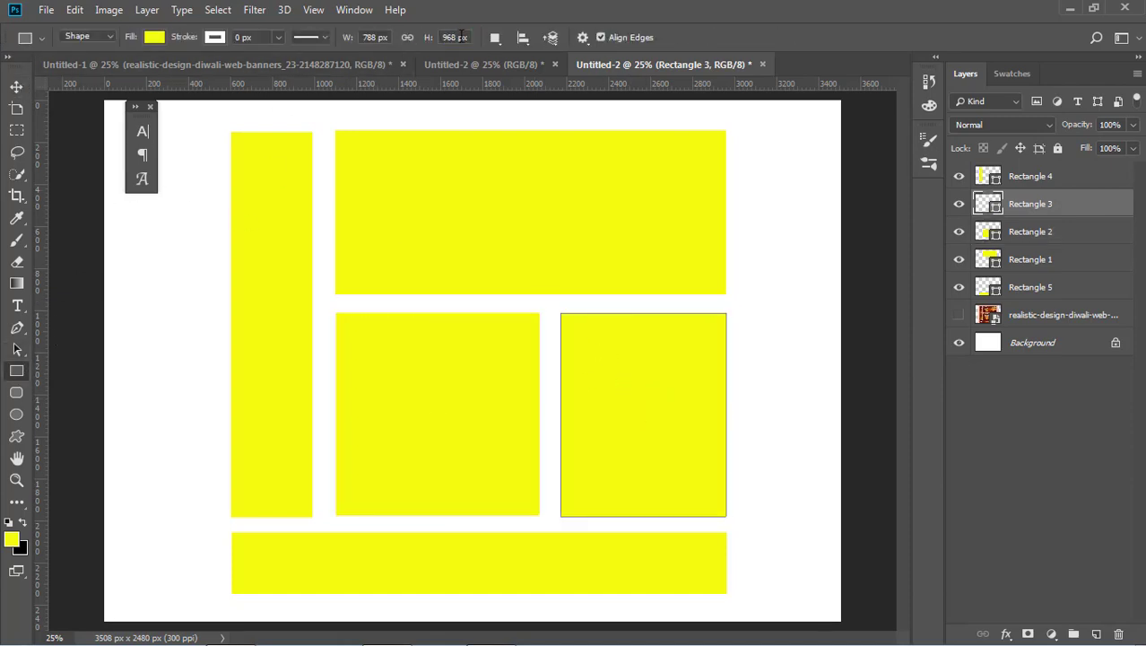
pyautogui.click(375, 37)
# Step: Check the wide top rectangle's 1860 by 780 px size
pyautogui.click(16, 87)
pyautogui.click(174, 180)
pyautogui.click(484, 205)
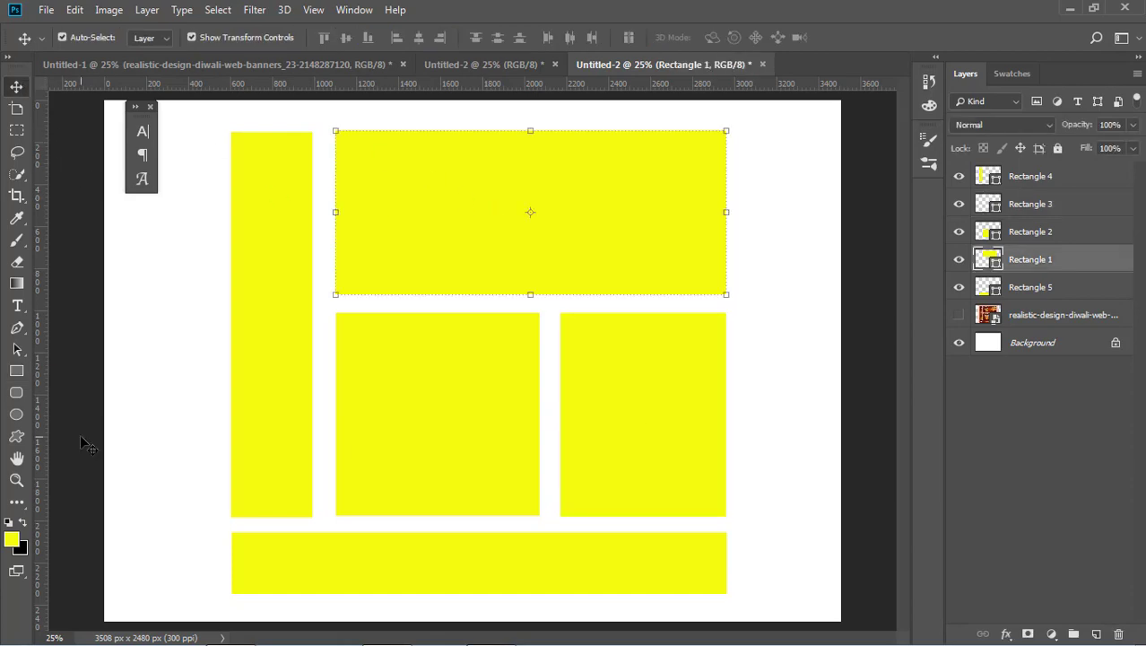
pyautogui.click(16, 371)
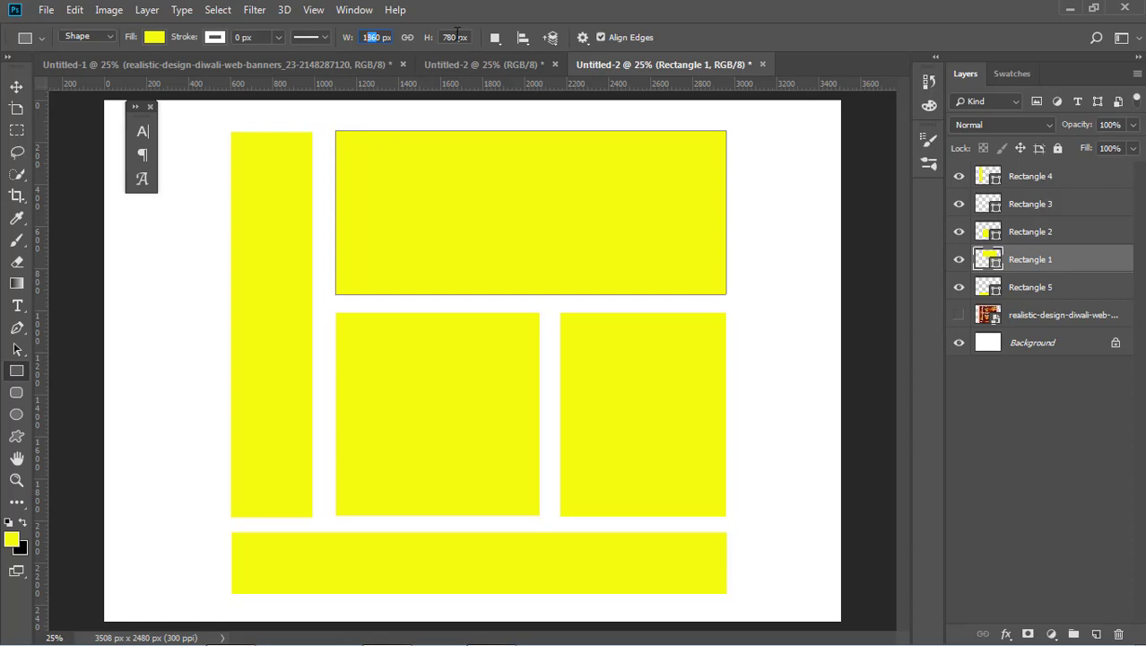
# Step: Add a layer mask to the top rectangle, then undo it
pyautogui.click(17, 86)
pyautogui.click(328, 264)
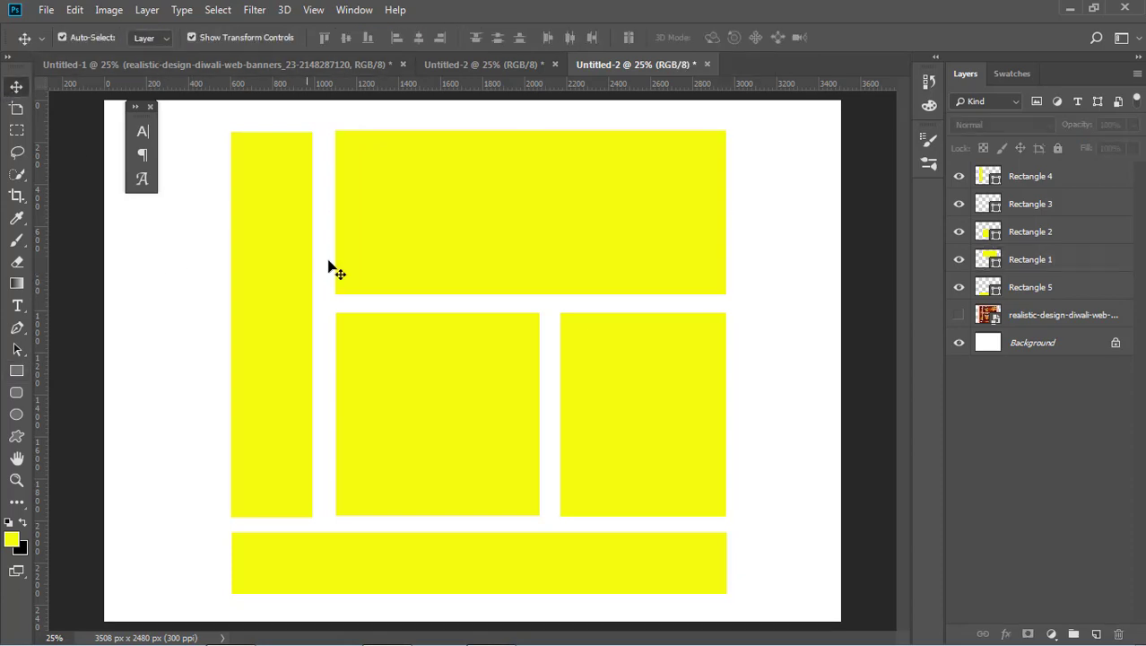
pyautogui.click(551, 208)
pyautogui.click(1026, 635)
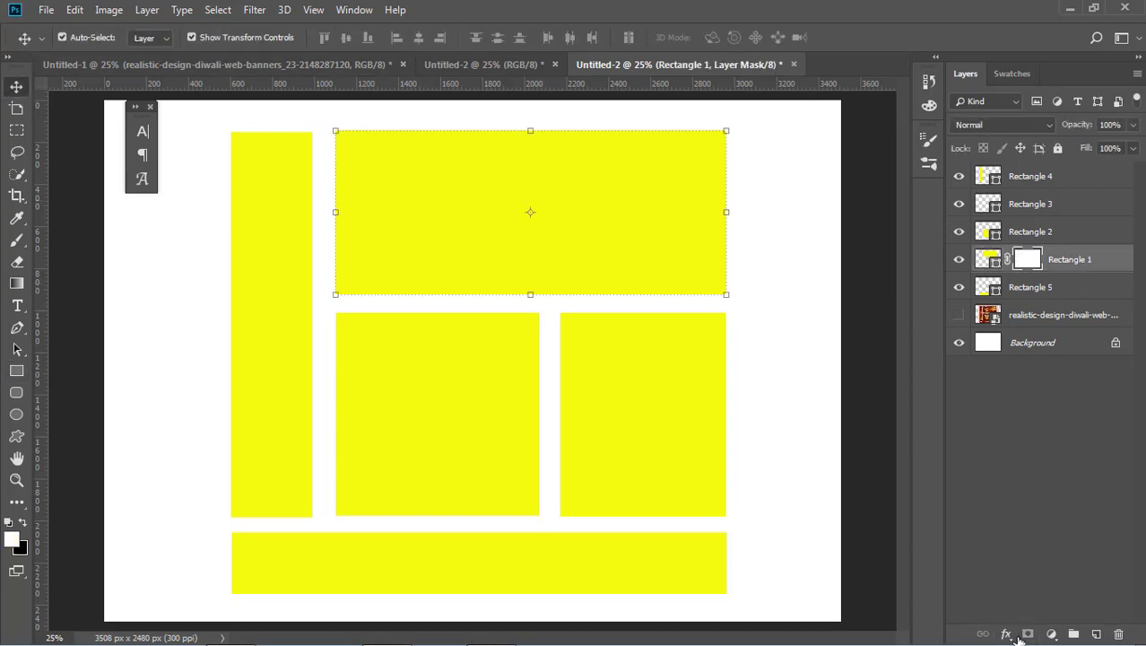
pyautogui.hotkey('ctrl', 'z')
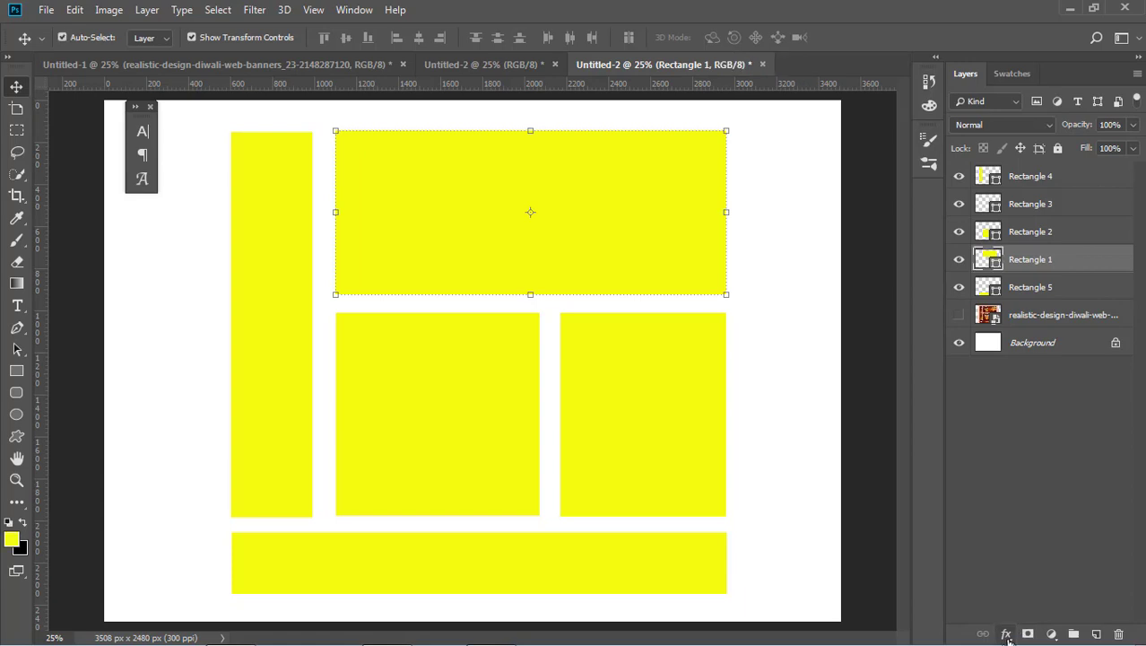
# Step: Add a radial gradient overlay to the top rectangle, centre shifted right, left stop #420805
pyautogui.click(1006, 632)
pyautogui.click(1021, 587)
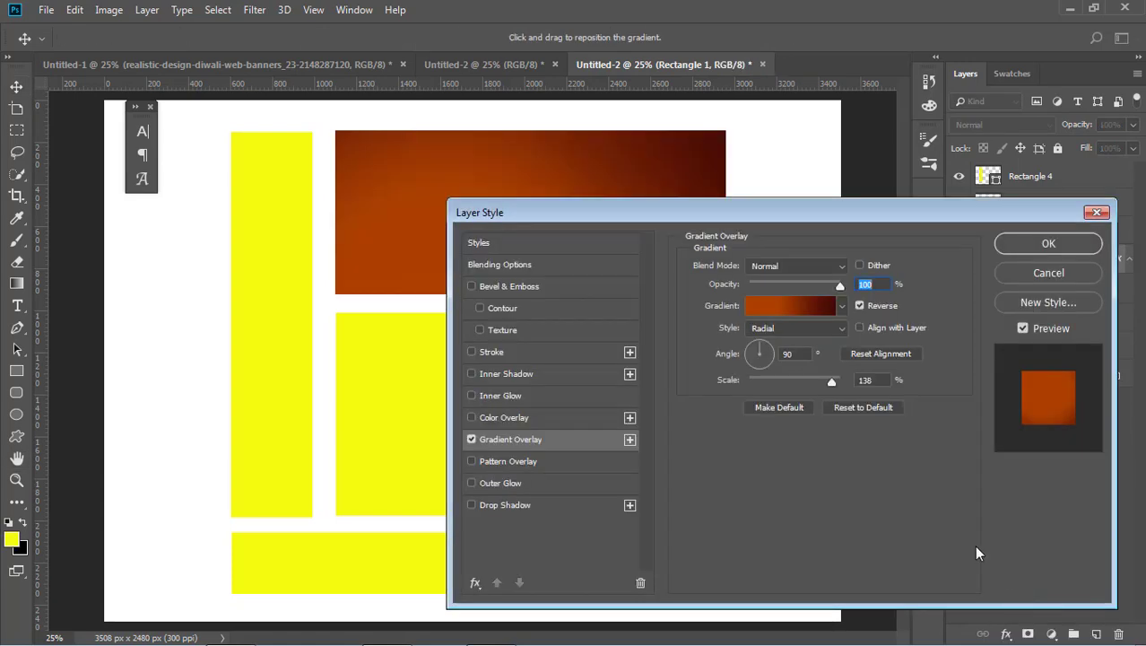
pyautogui.moveTo(747, 214); pyautogui.dragTo(1029, 281)
pyautogui.moveTo(498, 246)
pyautogui.mouseDown()
pyautogui.moveTo(678, 231)
pyautogui.moveTo(659, 164)
pyautogui.moveTo(661, 188)
pyautogui.mouseUp()
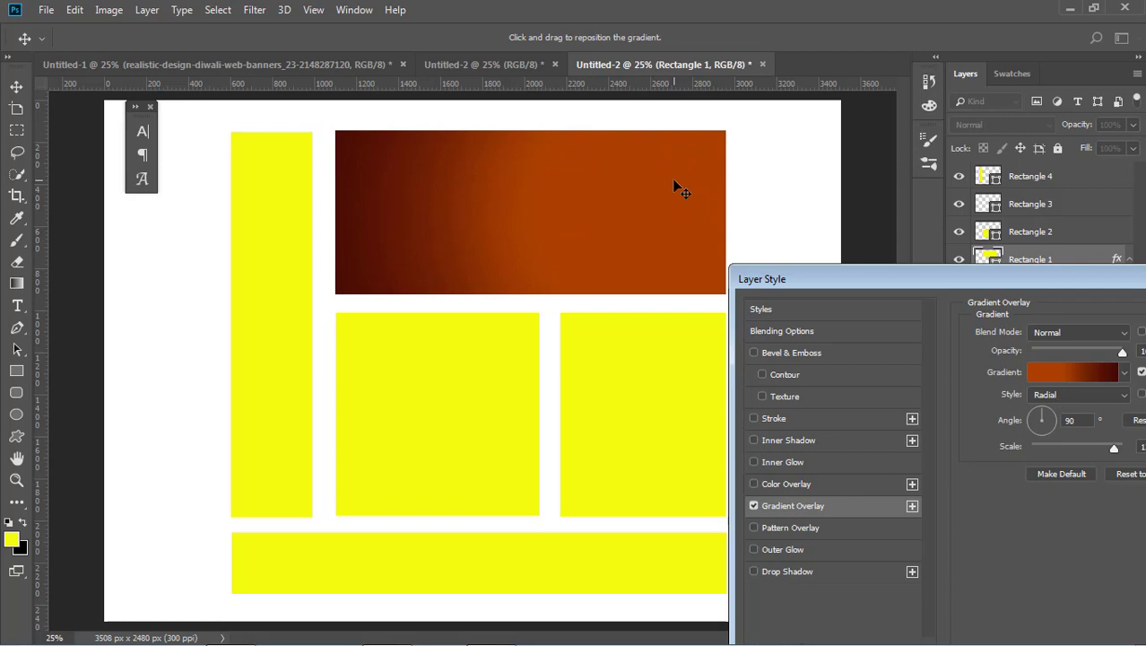
pyautogui.click(886, 352)
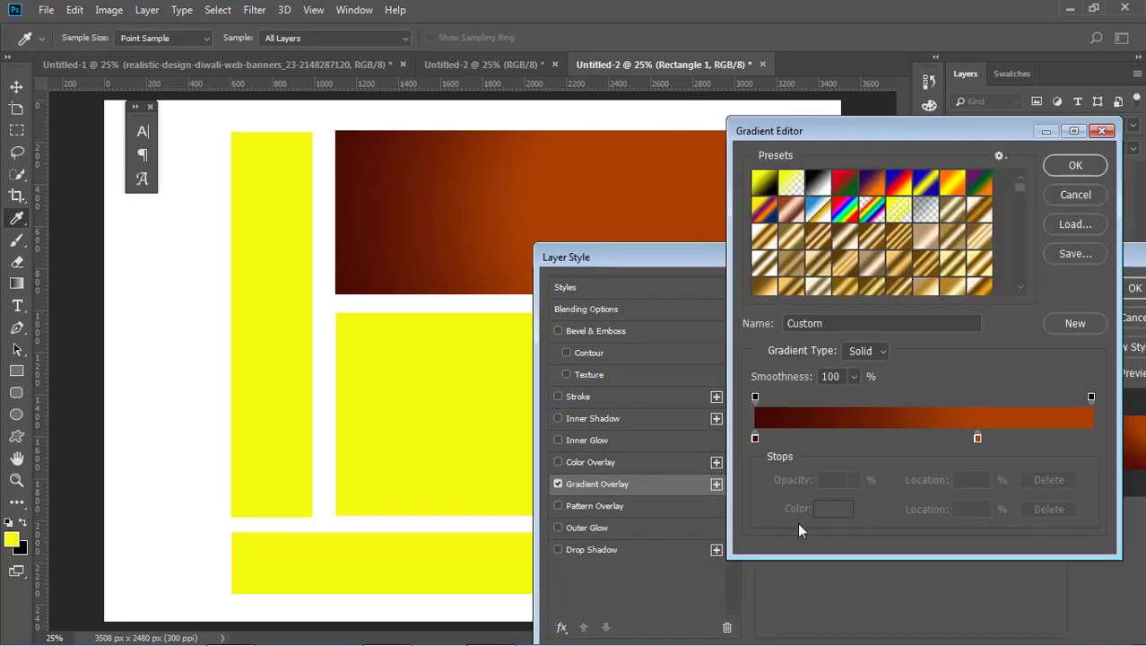
pyautogui.click(758, 440)
pyautogui.click(843, 510)
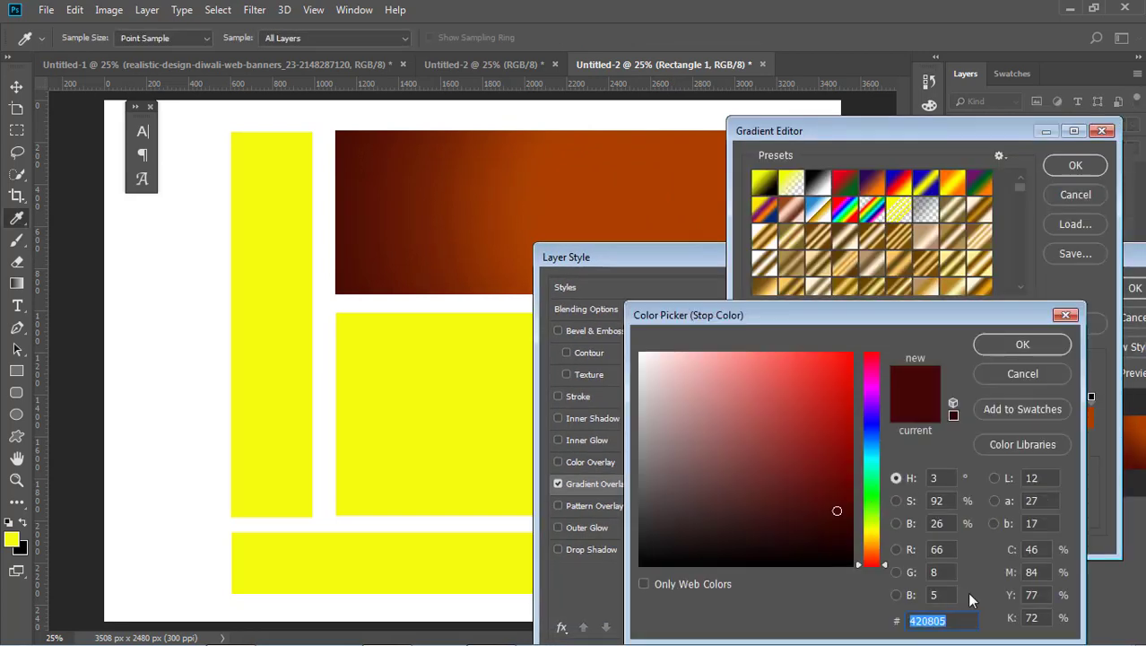
pyautogui.click(1002, 345)
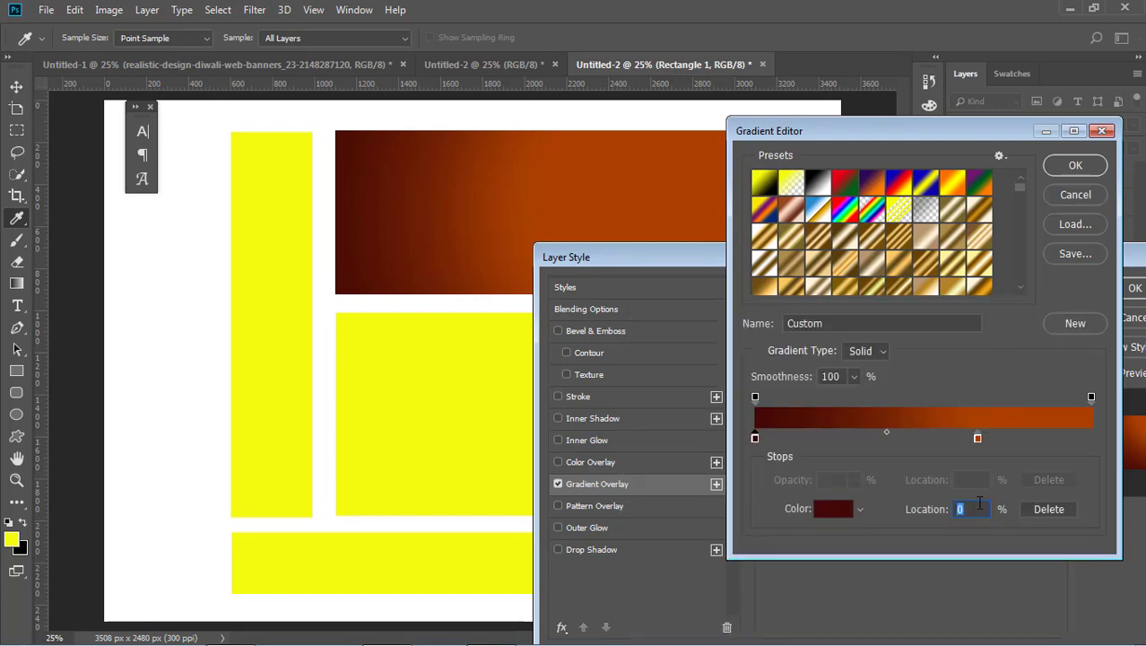
# Step: Set the gradient's other stop to orange #ac4101 and apply the overlay
pyautogui.click(979, 439)
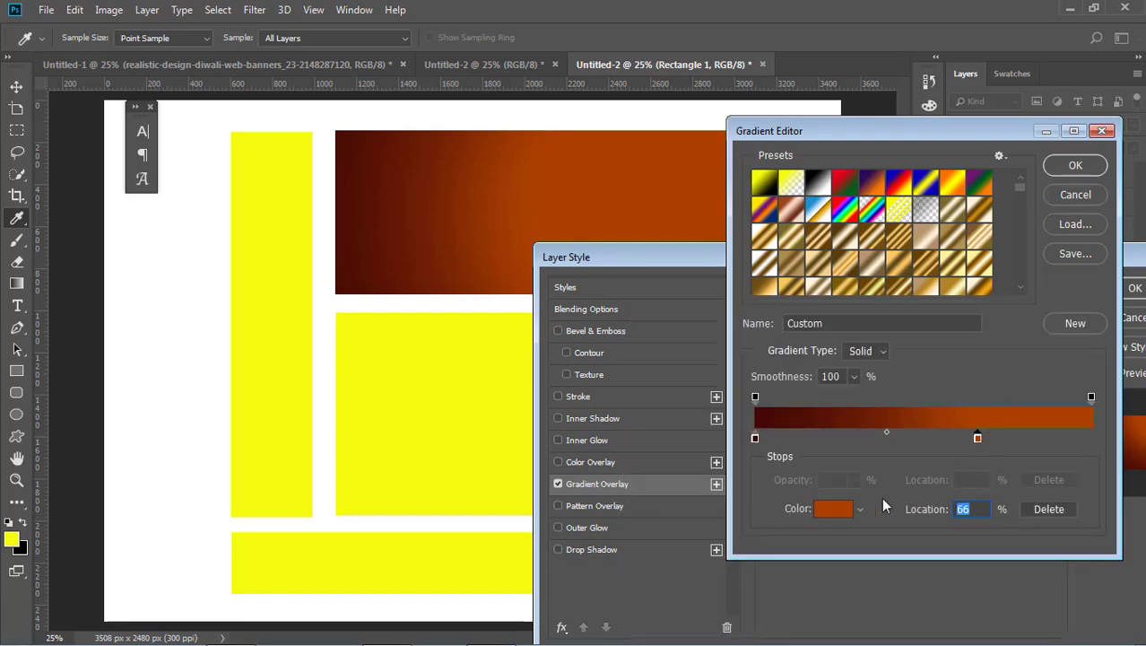
pyautogui.click(834, 509)
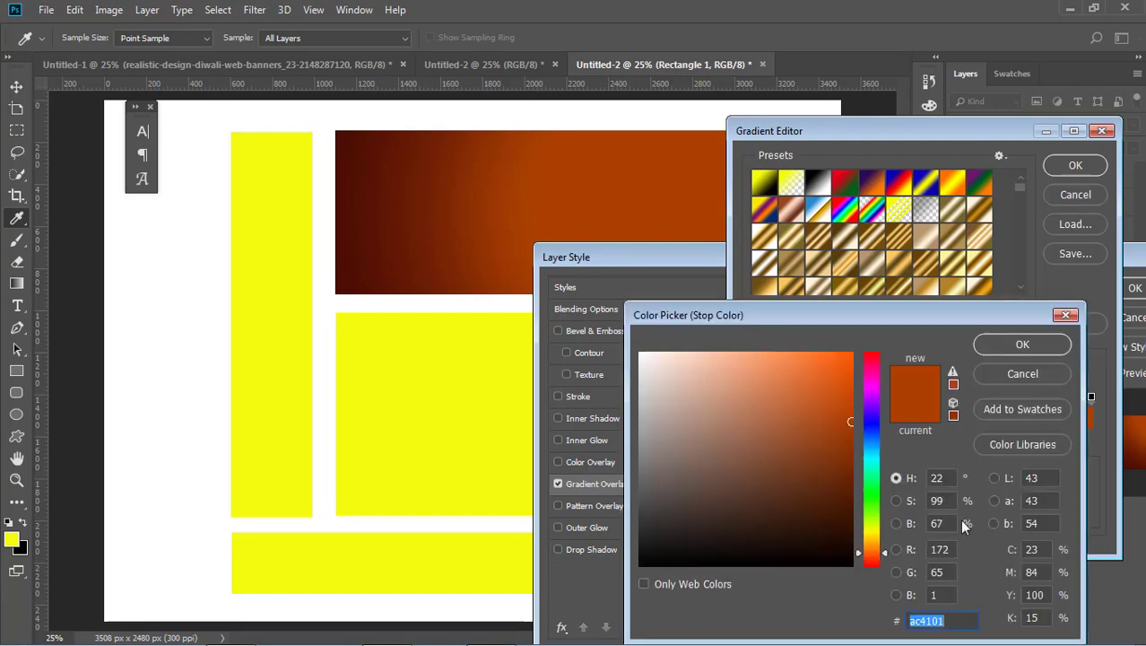
pyautogui.click(1022, 345)
pyautogui.click(1073, 166)
pyautogui.click(1121, 288)
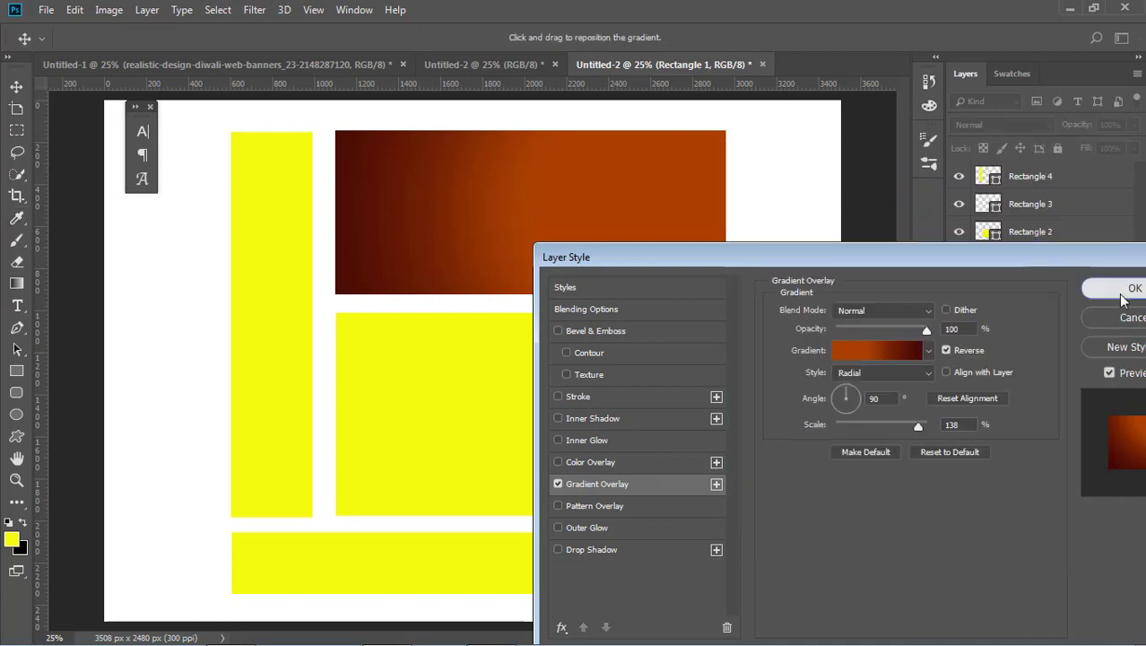
pyautogui.click(813, 354)
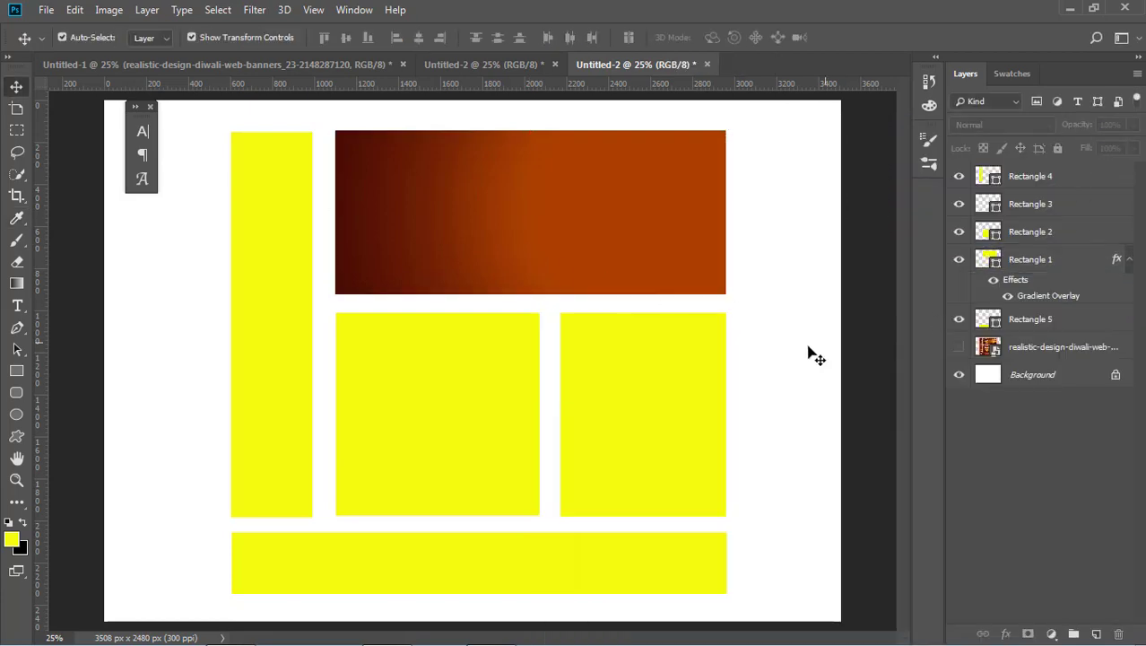
pyautogui.click(723, 384)
# Step: Bring the beige damask pattern from the reference banner over the top rectangle and fit its width
pyautogui.click(815, 377)
pyautogui.click(467, 64)
pyautogui.moveTo(653, 457)
pyautogui.mouseDown()
pyautogui.moveTo(628, 78)
pyautogui.moveTo(603, 193)
pyautogui.moveTo(566, 227)
pyautogui.moveTo(540, 224)
pyautogui.mouseUp()
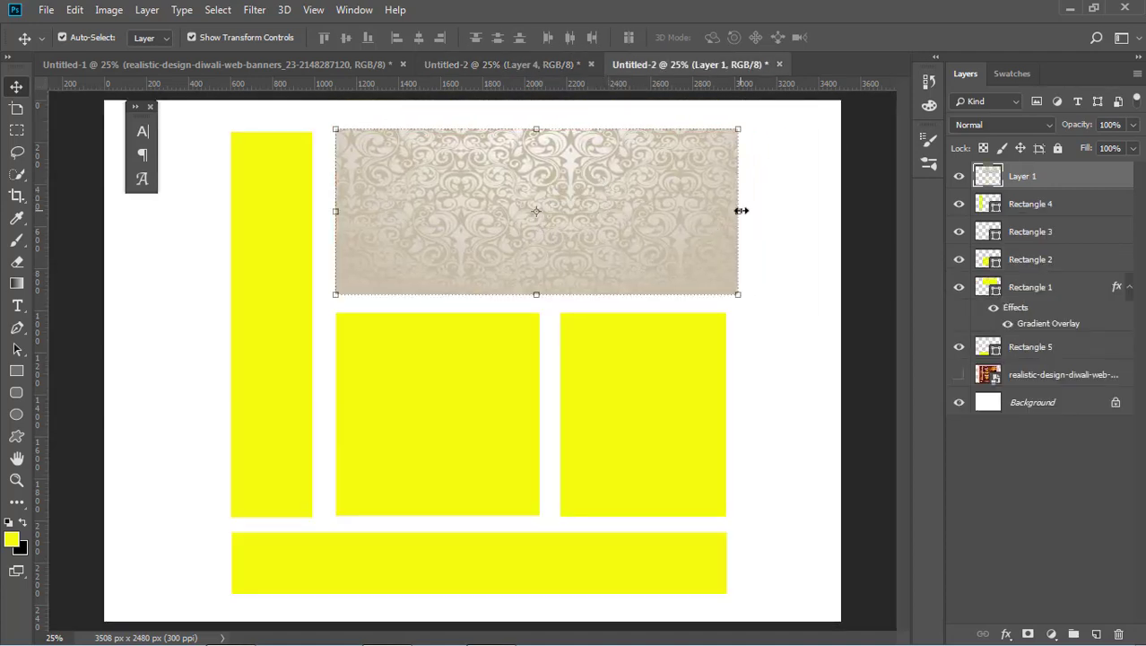
pyautogui.moveTo(738, 211); pyautogui.dragTo(726, 211)
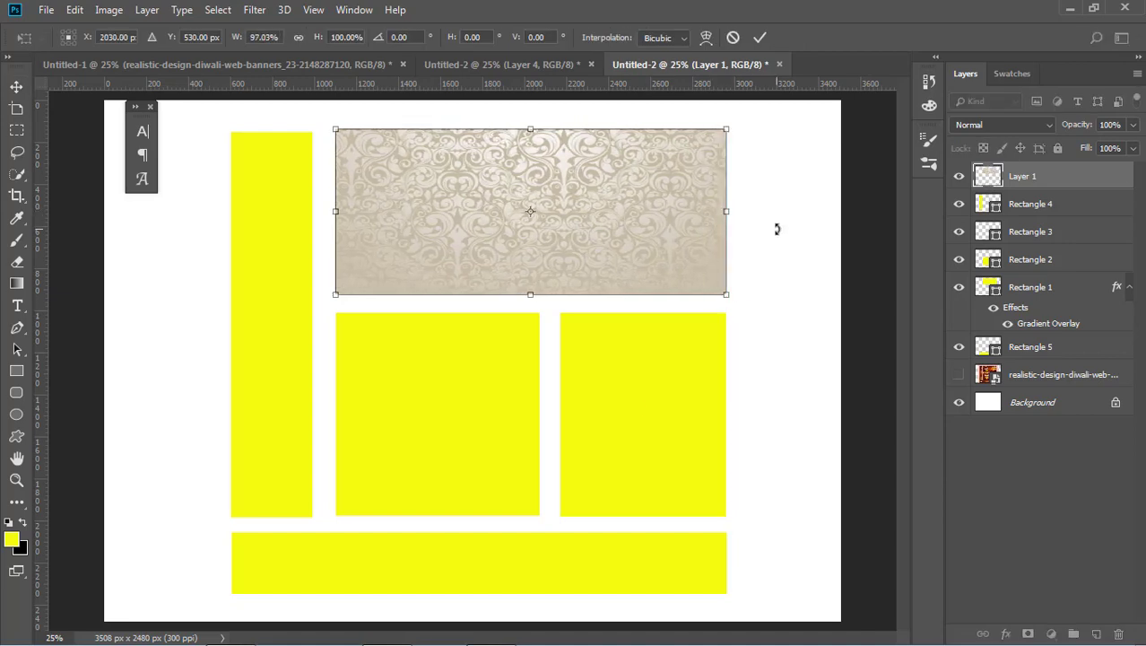
pyautogui.press('Return')
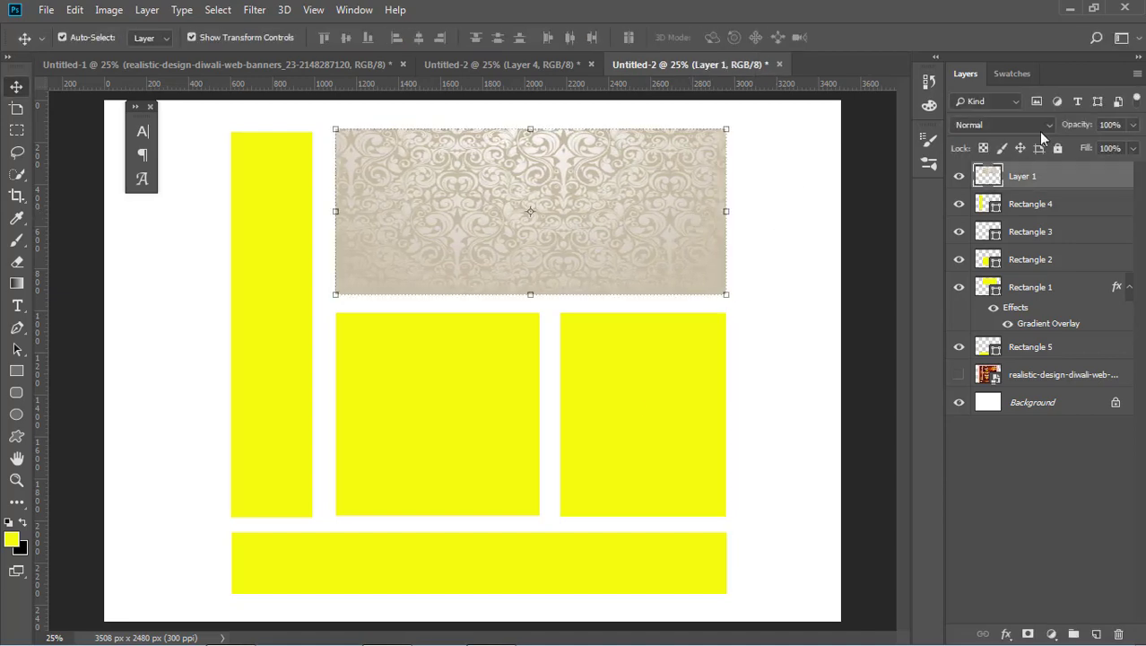
# Step: Set the damask pattern layer's blend mode to Multiply
pyautogui.click(1039, 131)
pyautogui.click(1005, 195)
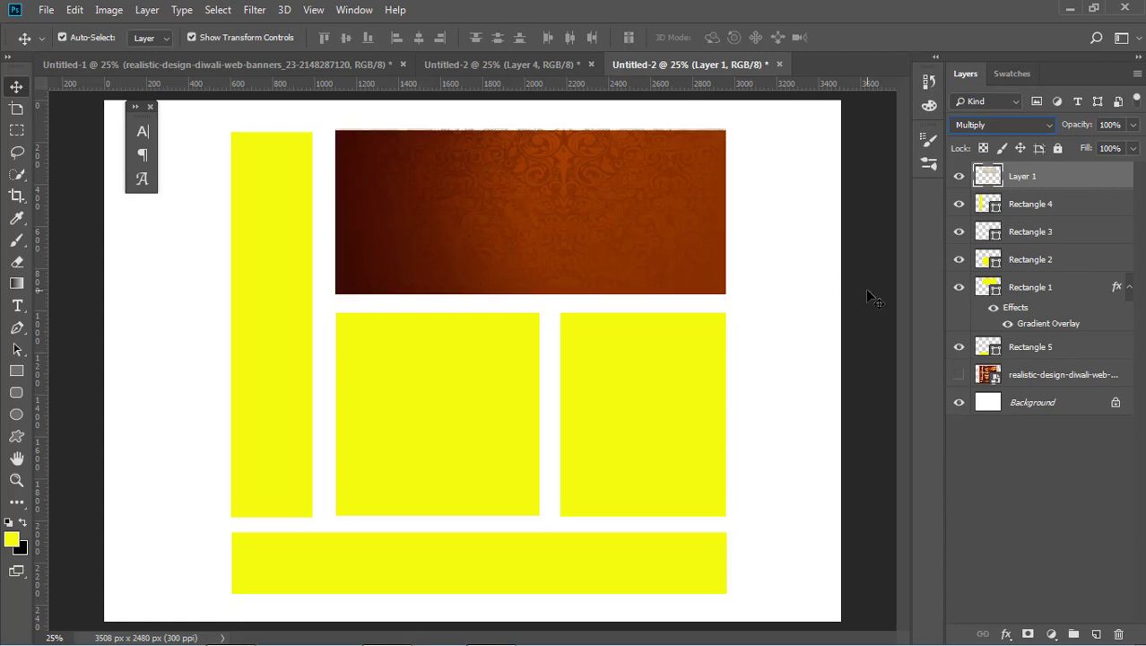
pyautogui.click(662, 231)
pyautogui.click(606, 235)
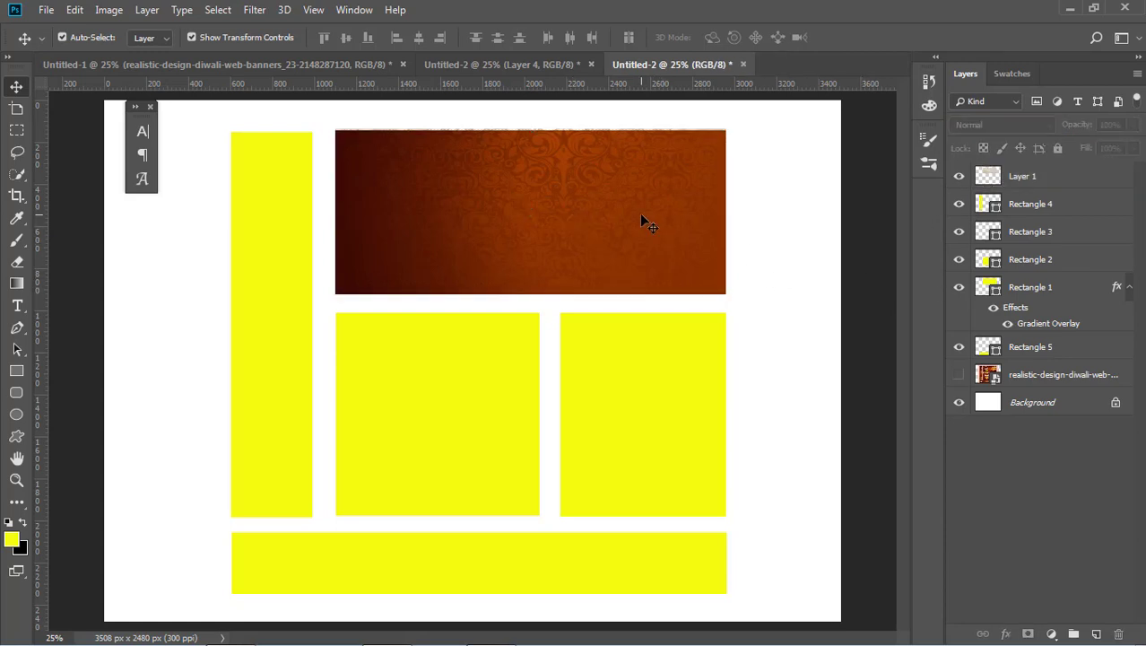
# Step: Bring the three-candle diya image from the black banner into the new document
pyautogui.click(484, 68)
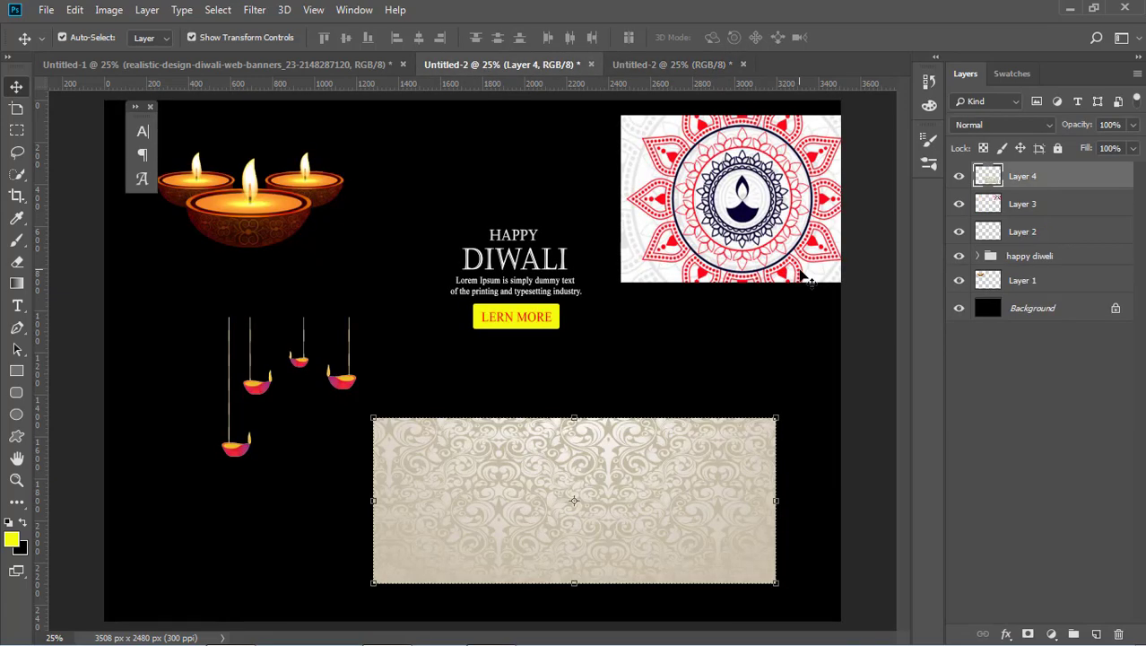
pyautogui.click(313, 230)
pyautogui.moveTo(281, 222); pyautogui.dragTo(642, 215)
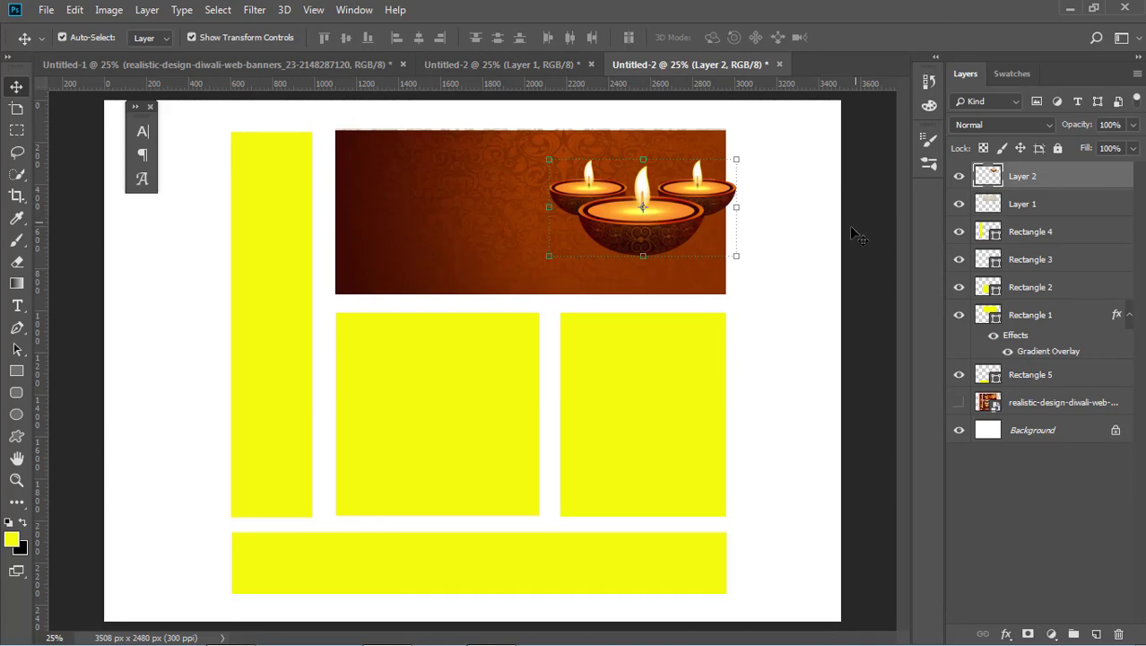
pyautogui.press('Return')
# Step: Move and scale the candles to the banner's right, then duplicate the layer
pyautogui.moveTo(667, 232); pyautogui.dragTo(648, 255)
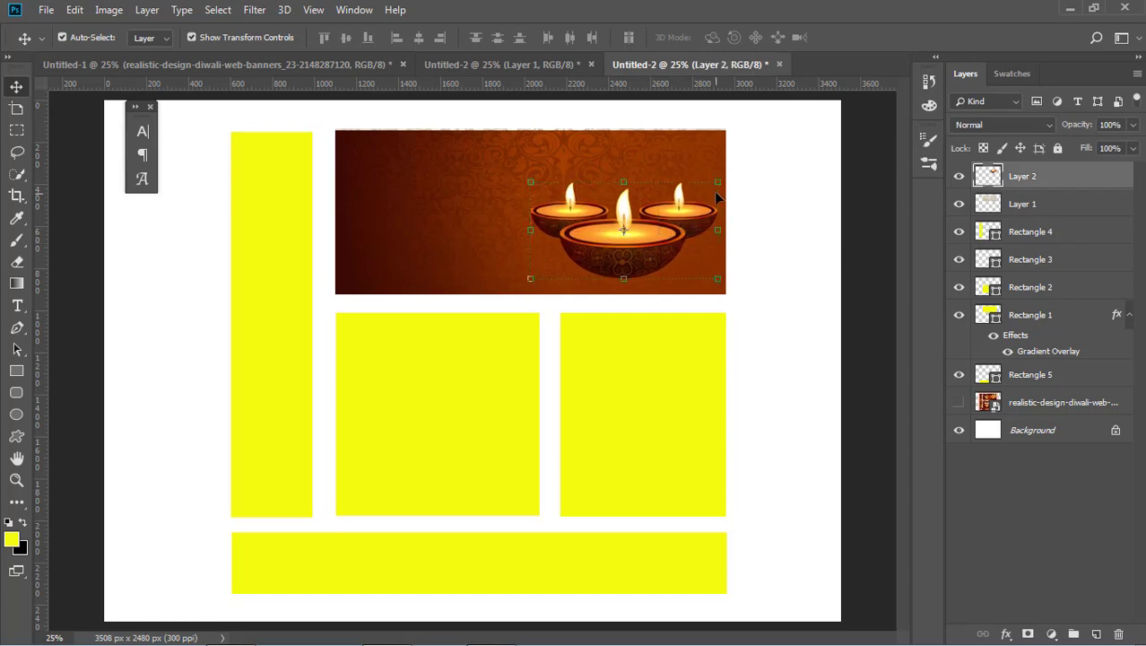
pyautogui.click(718, 182)
pyautogui.moveTo(722, 177); pyautogui.dragTo(727, 175)
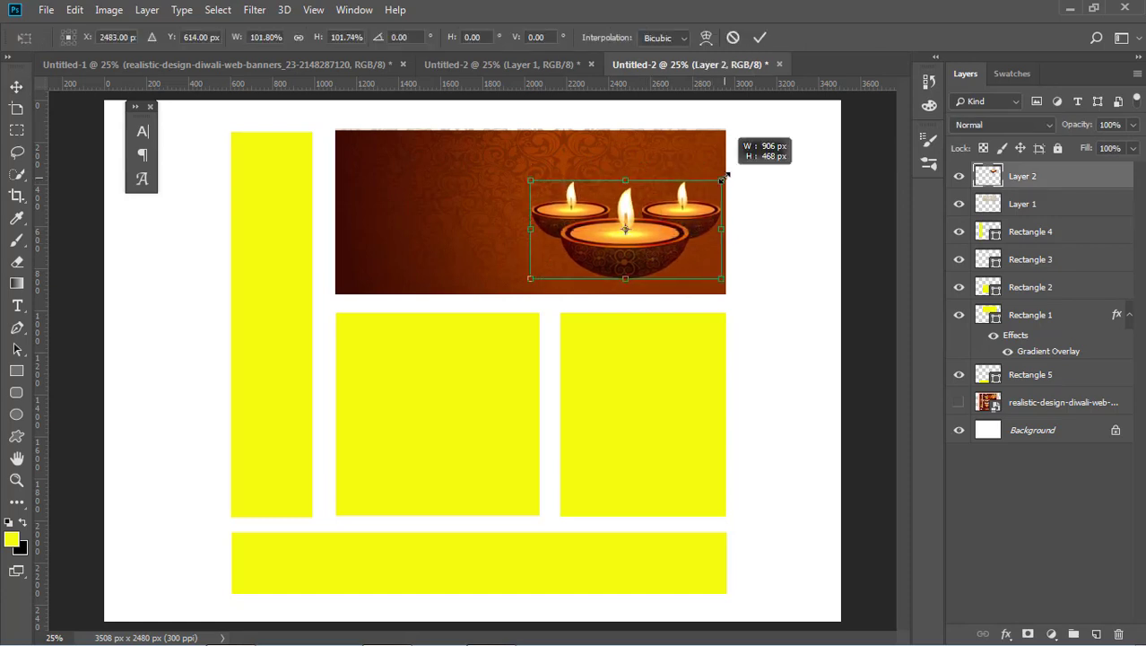
pyautogui.press('Return')
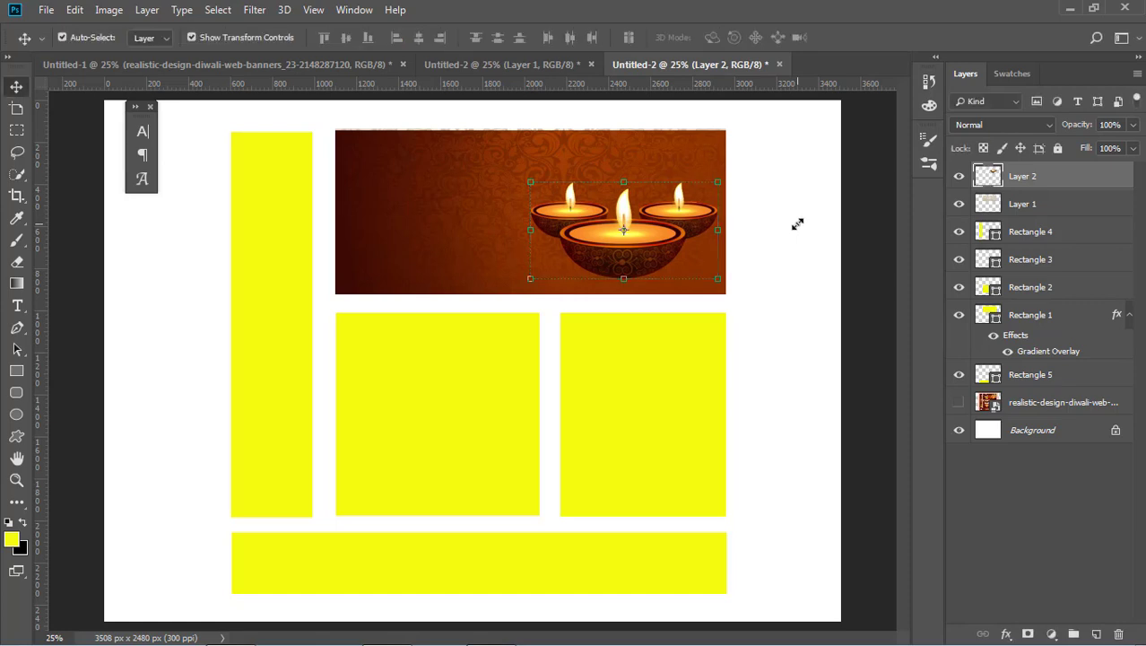
pyautogui.hotkey('ctrl', 'j')
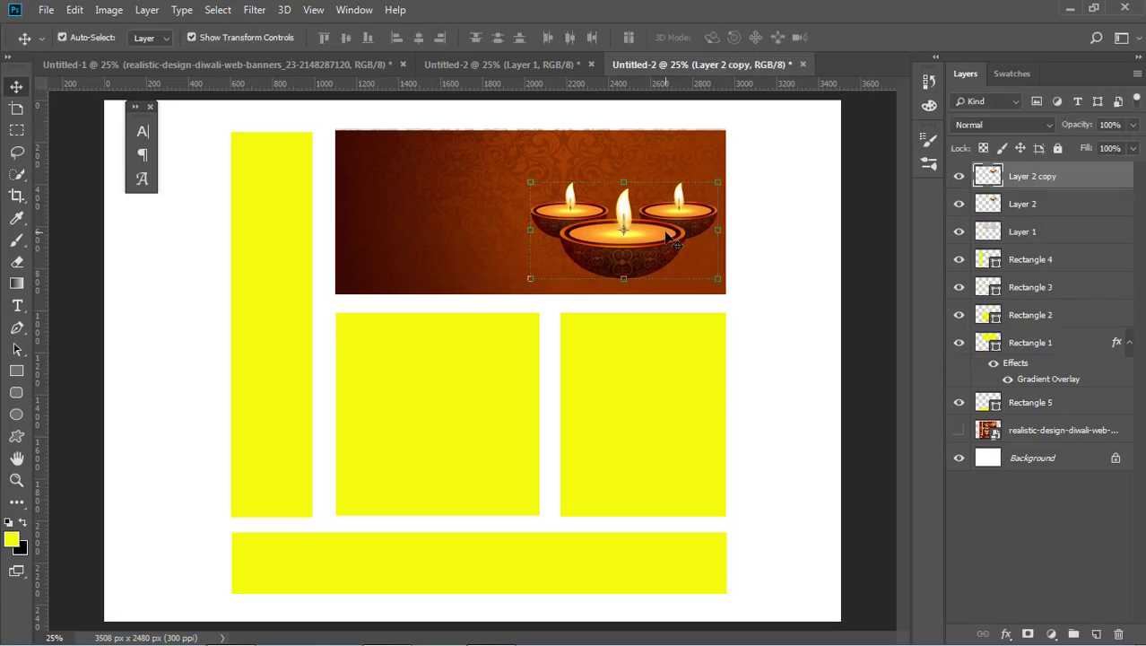
pyautogui.click(1031, 205)
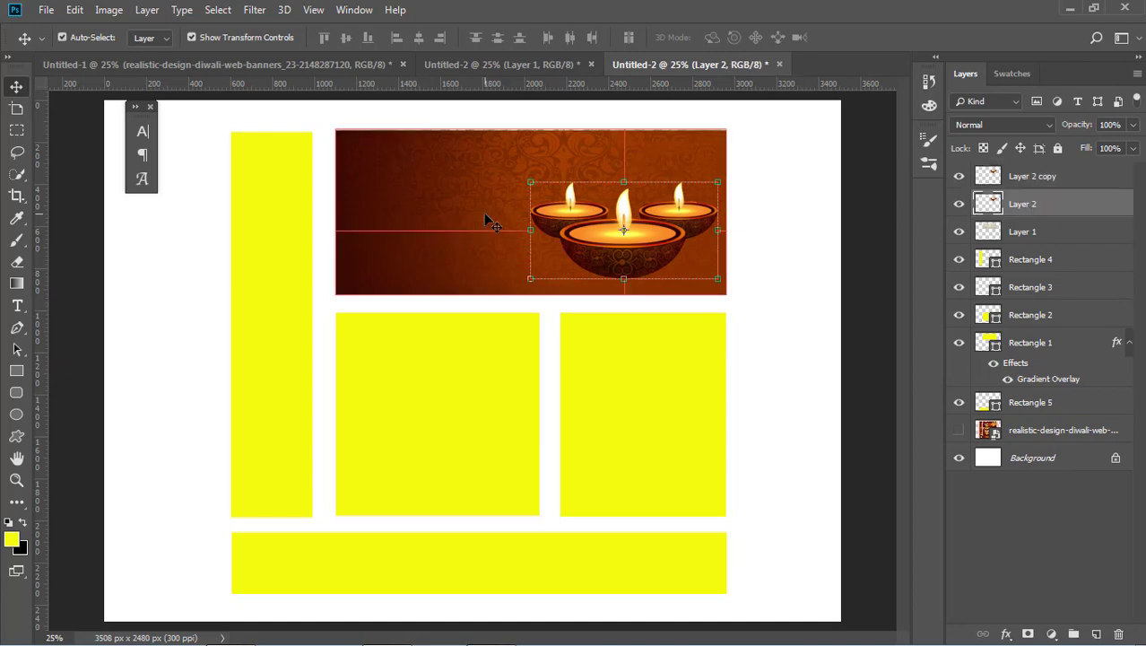
# Step: Turn the lower candle layer fully black with Lightness -100 in Hue/Saturation
pyautogui.press('u')
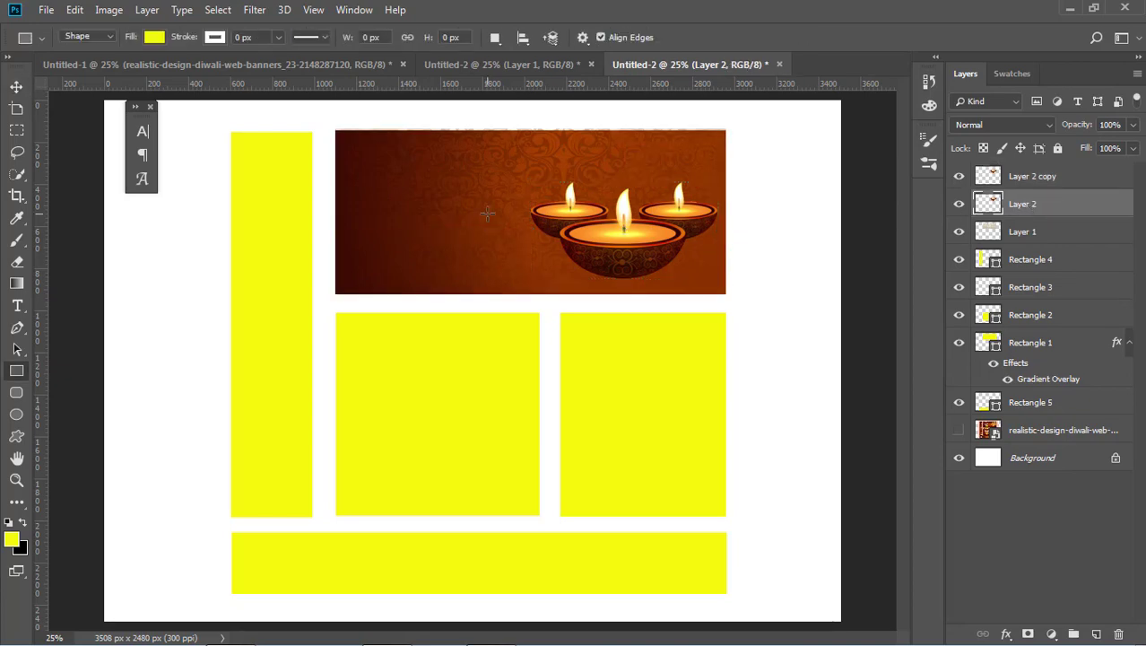
pyautogui.hotkey('ctrl', 'u')
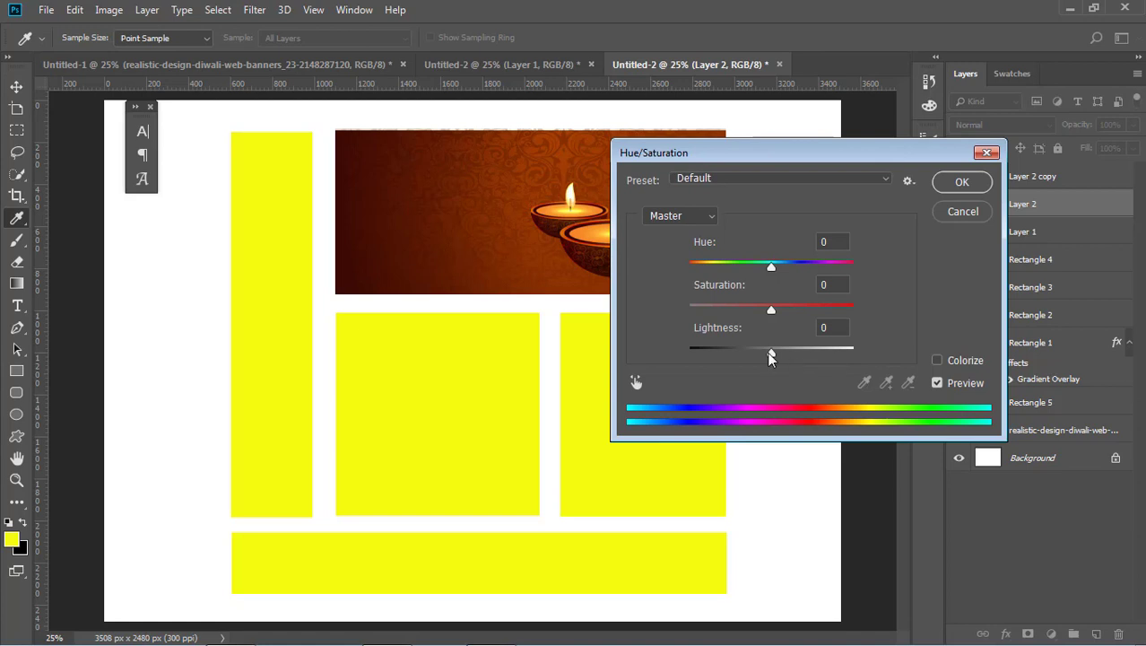
pyautogui.moveTo(769, 354); pyautogui.dragTo(687, 353)
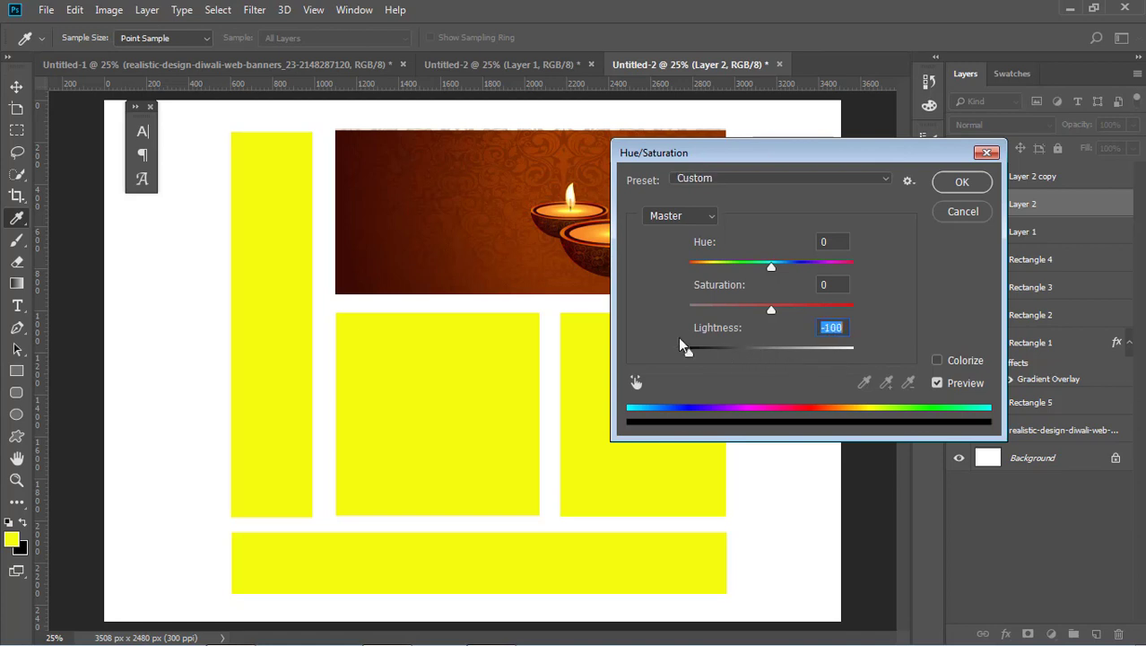
pyautogui.click(963, 183)
pyautogui.press('v')
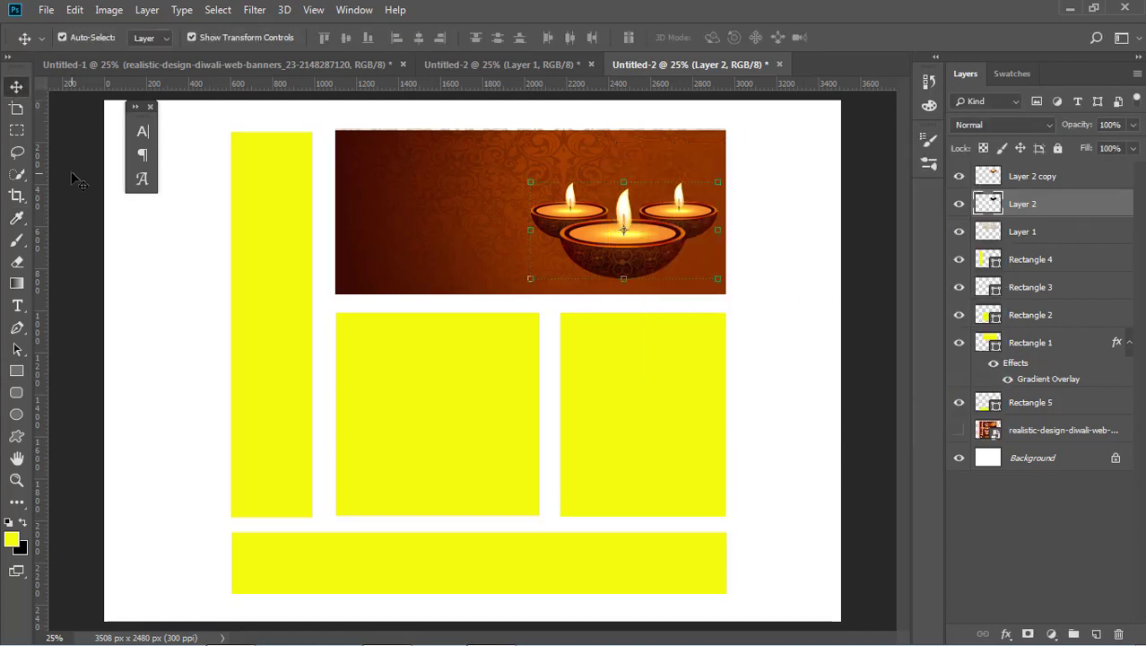
pyautogui.click(1000, 203)
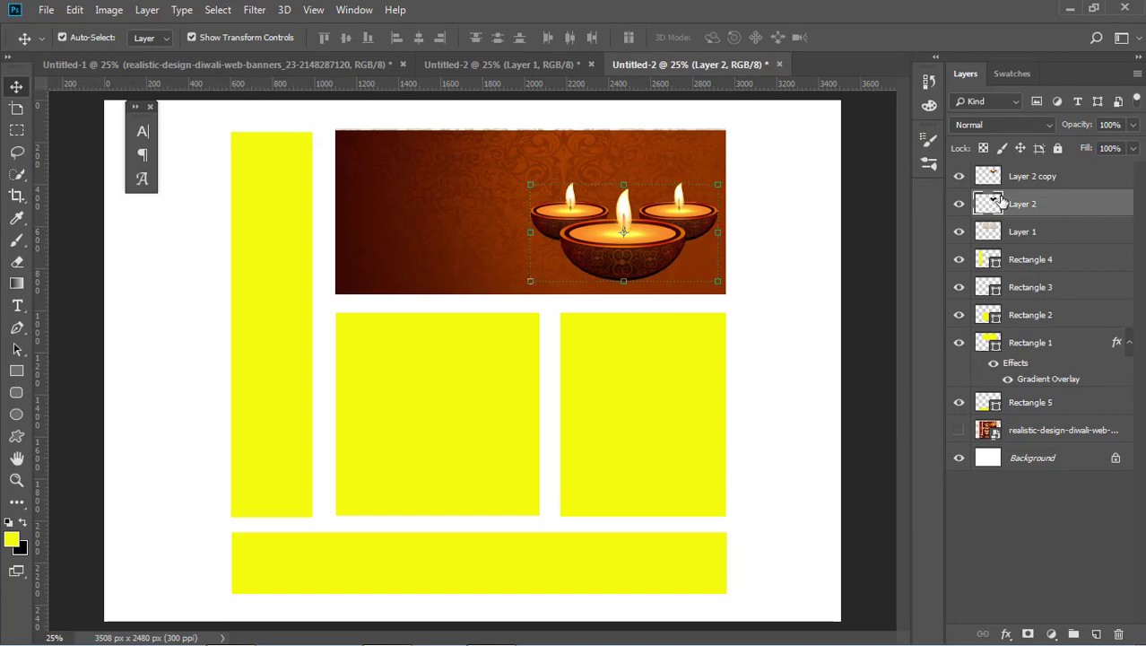
# Step: Apply a 6.6 pixel Gaussian Blur to the blackened candle layer
pyautogui.click(249, 11)
pyautogui.moveTo(269, 200)
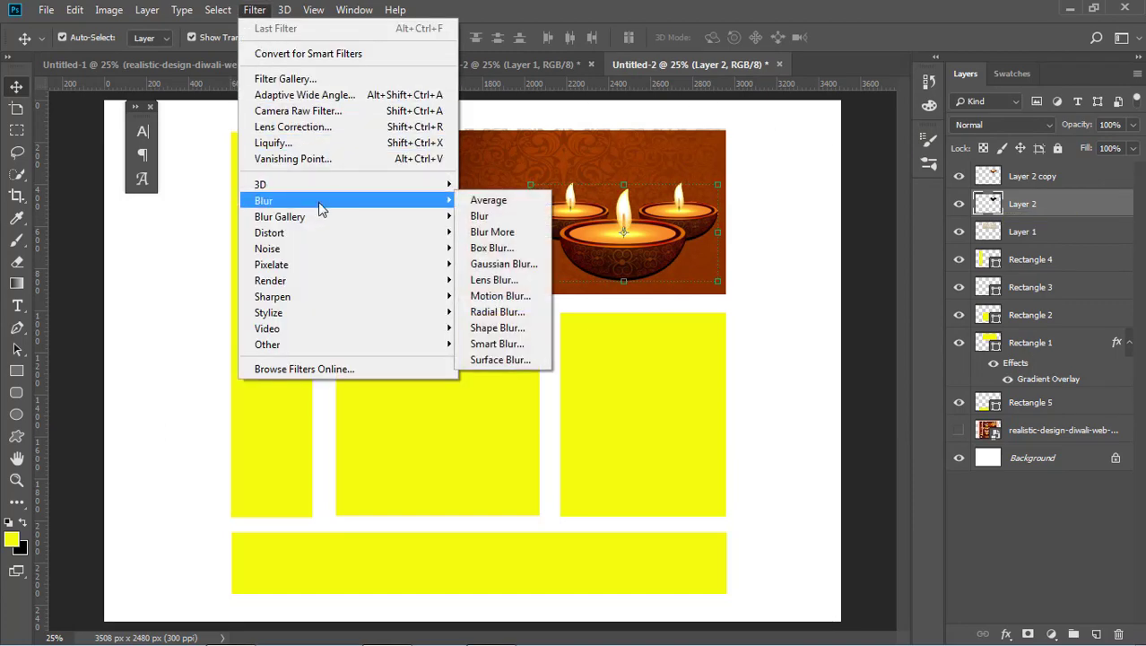
pyautogui.click(504, 264)
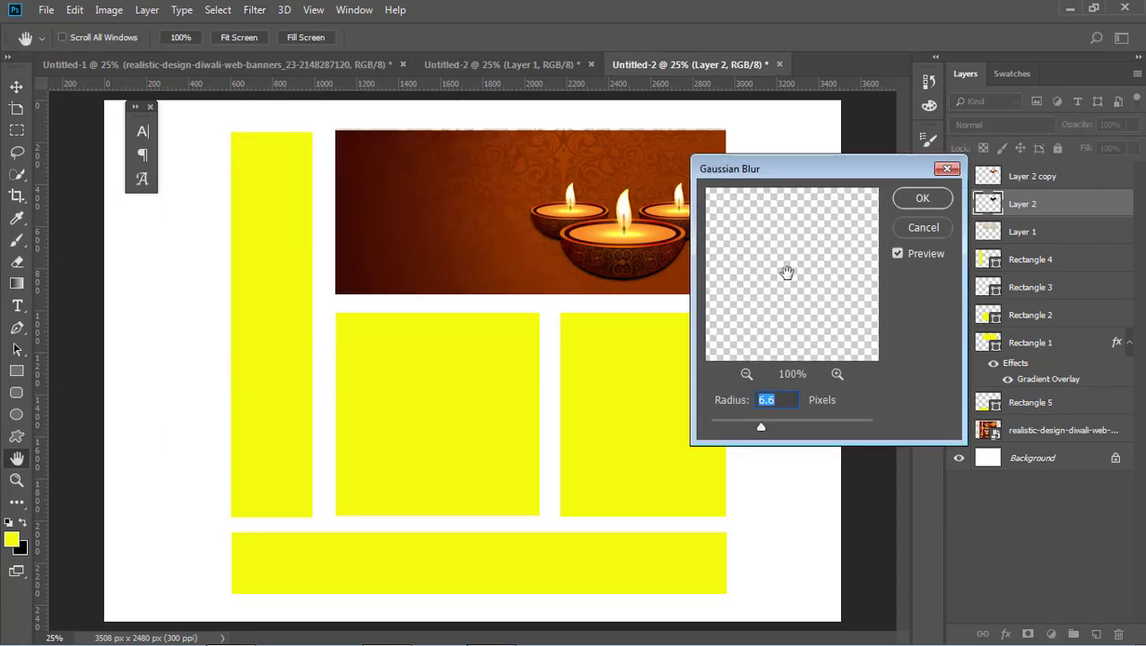
pyautogui.click(928, 201)
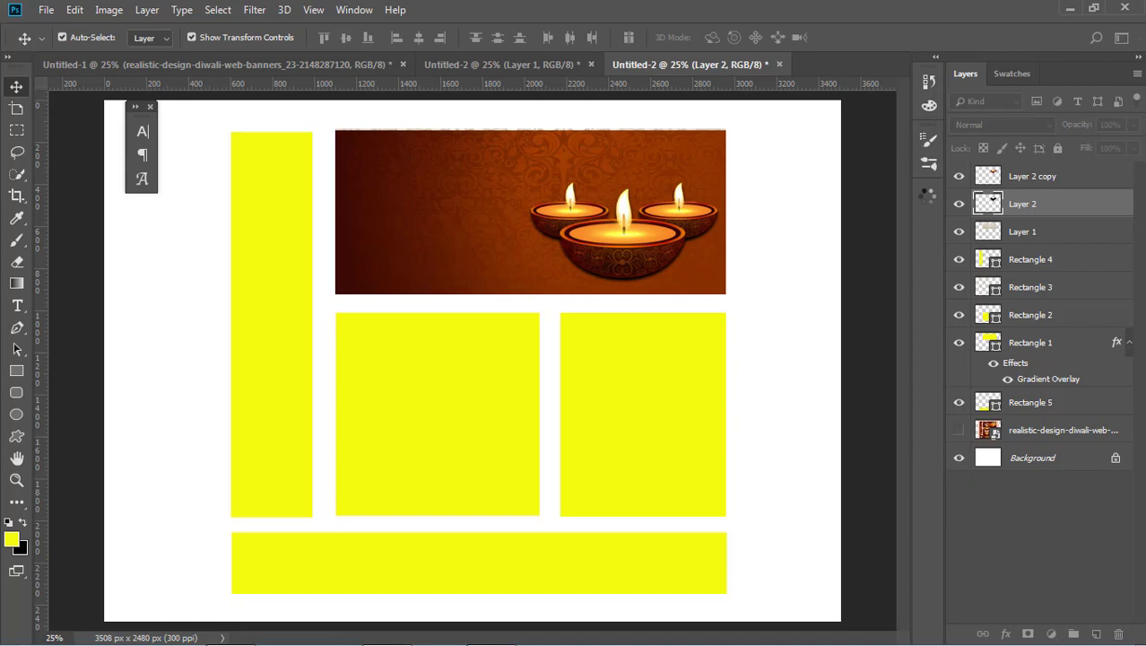
pyautogui.click(862, 287)
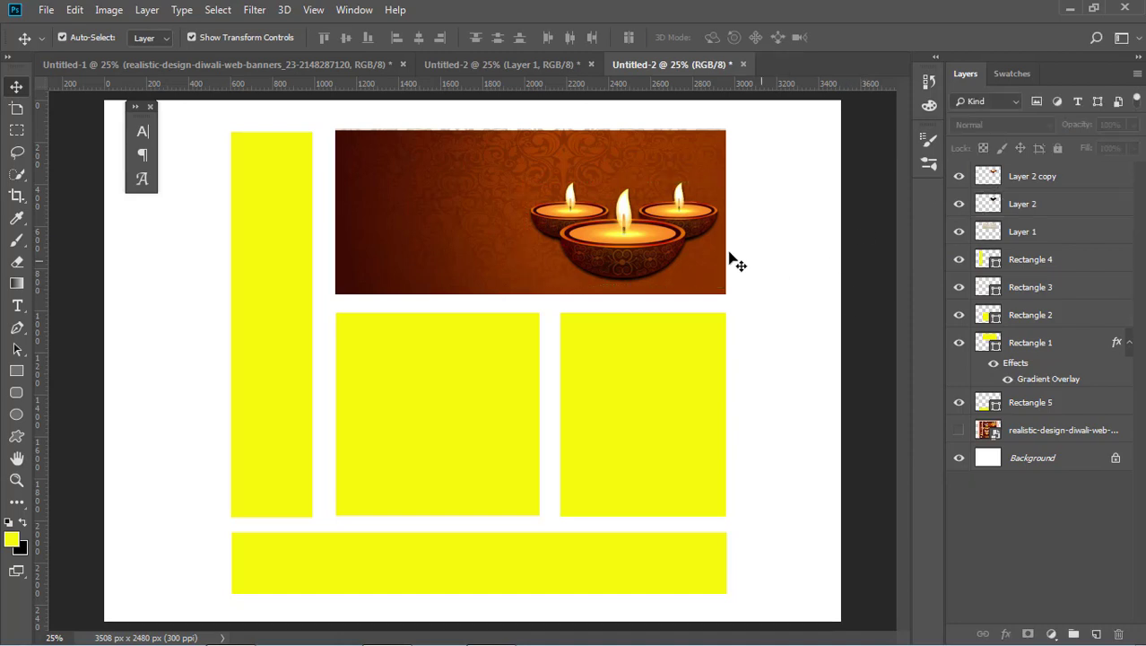
# Step: Stretch the damask texture layer up to the banner's top edge
pyautogui.click(512, 160)
pyautogui.moveTo(530, 130); pyautogui.dragTo(531, 130)
pyautogui.press('Return')
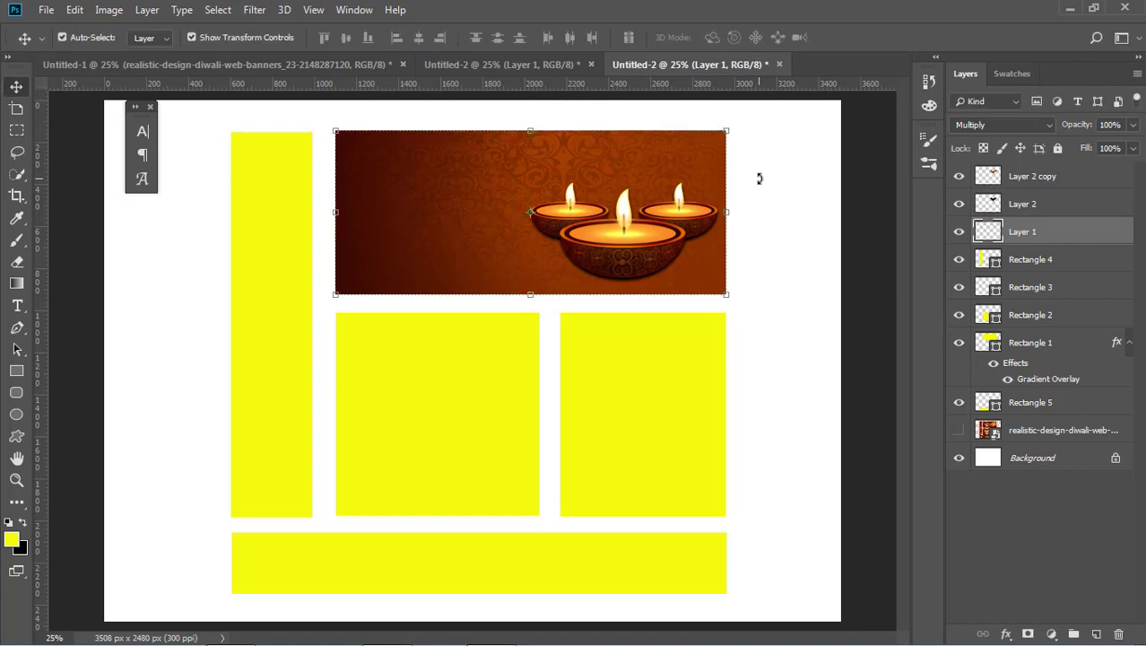
pyautogui.click(759, 178)
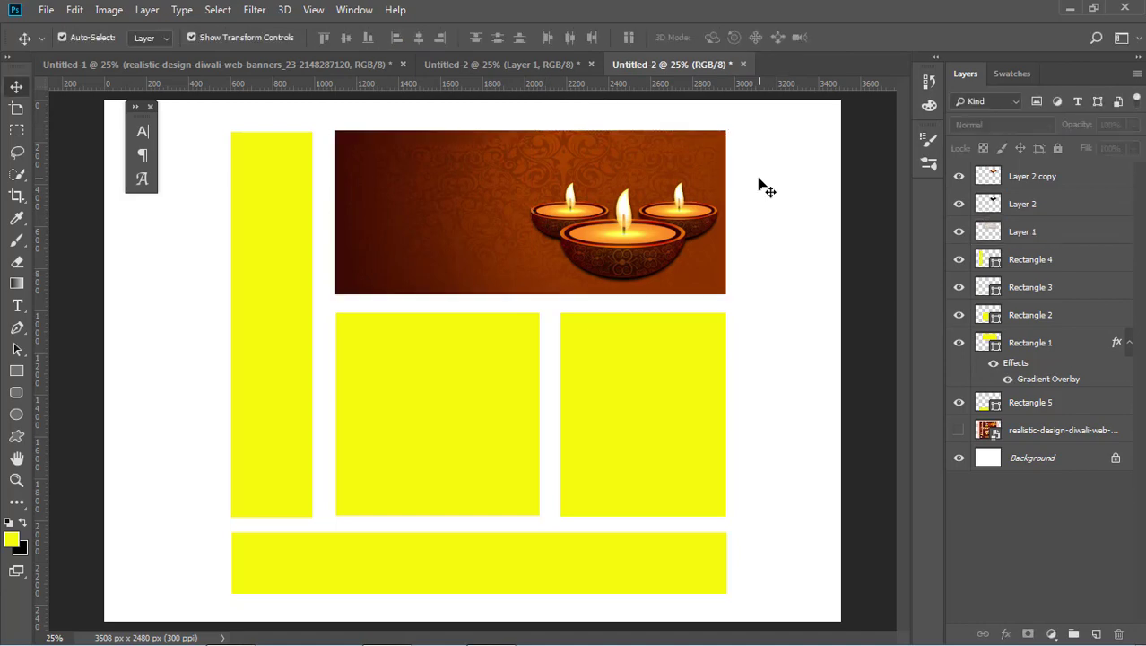
# Step: Drag the hanging lamps from the black banner to the new banner's top left
pyautogui.click(434, 66)
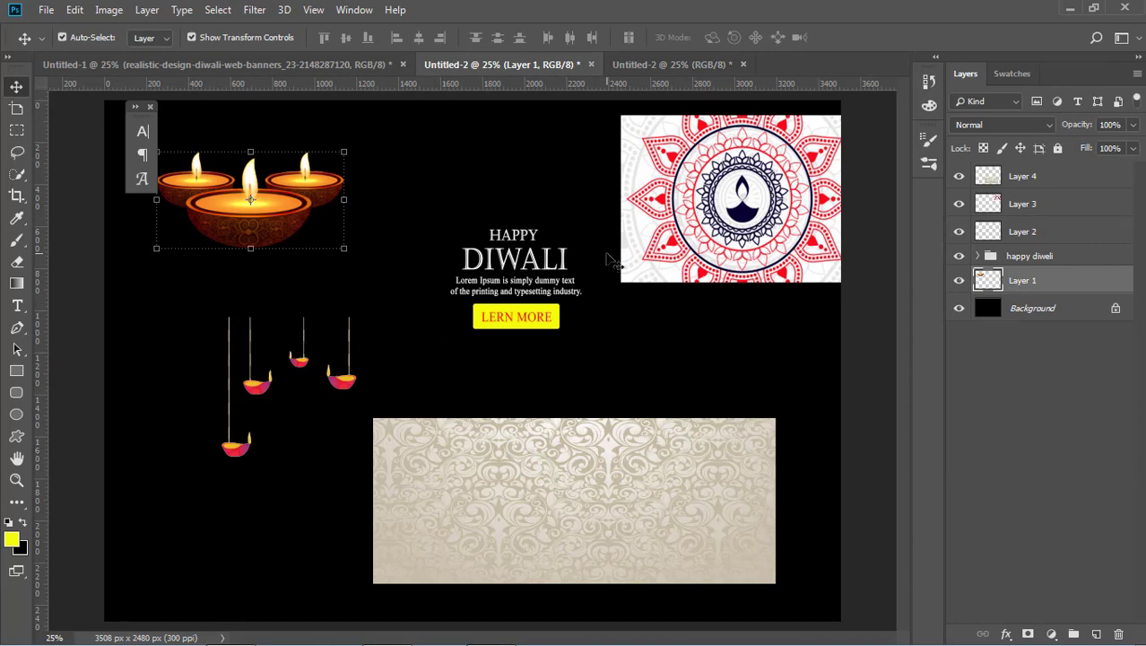
pyautogui.moveTo(342, 381)
pyautogui.mouseDown()
pyautogui.moveTo(678, 70)
pyautogui.moveTo(530, 188)
pyautogui.moveTo(462, 173)
pyautogui.mouseUp()
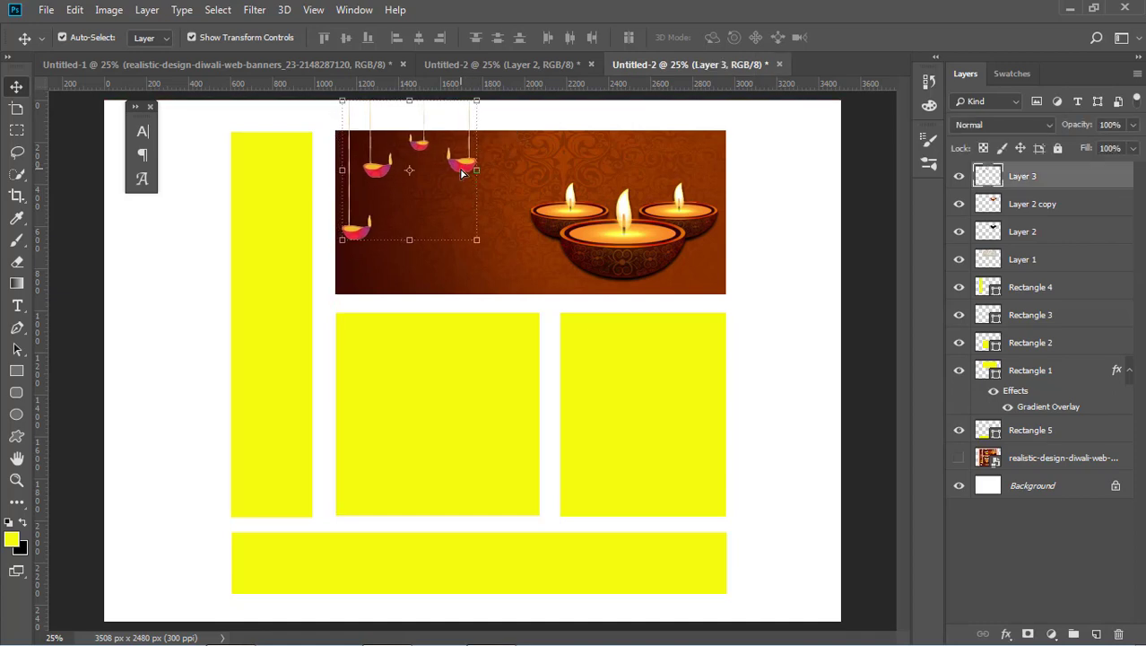
# Step: Bring the happy diweli text group from the black banner into the new banner
pyautogui.click(773, 269)
pyautogui.hotkey('ctrl', 'shift', 'Tab')
pyautogui.click(524, 271)
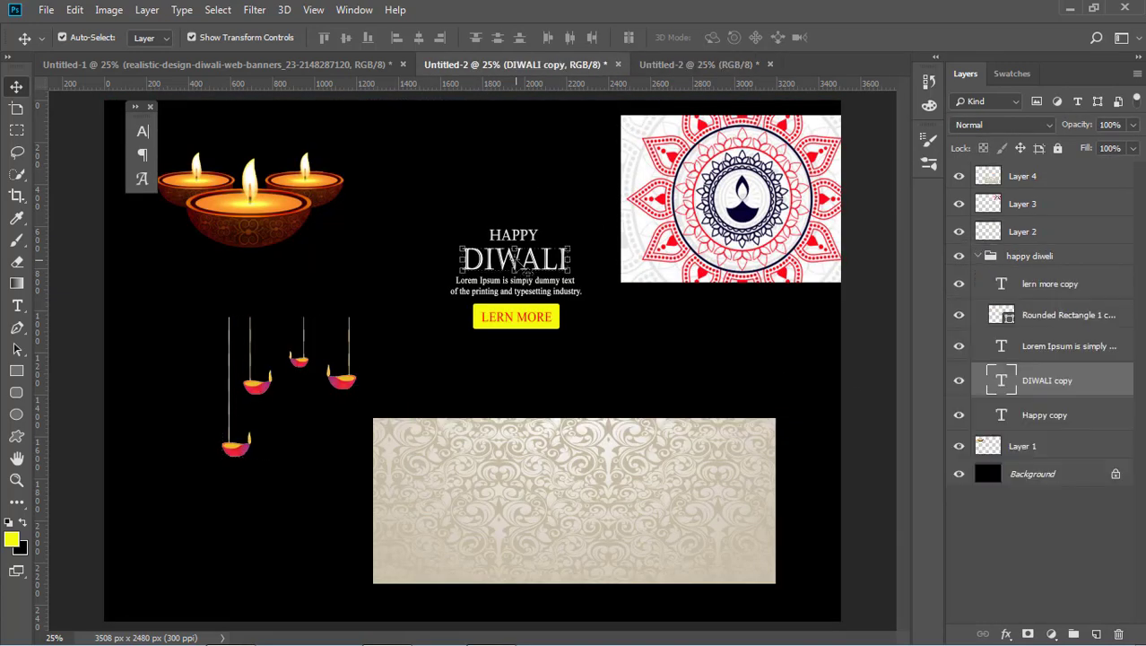
pyautogui.click(978, 256)
pyautogui.moveTo(1030, 255)
pyautogui.mouseDown()
pyautogui.moveTo(643, 117)
pyautogui.moveTo(533, 215)
pyautogui.mouseUp()
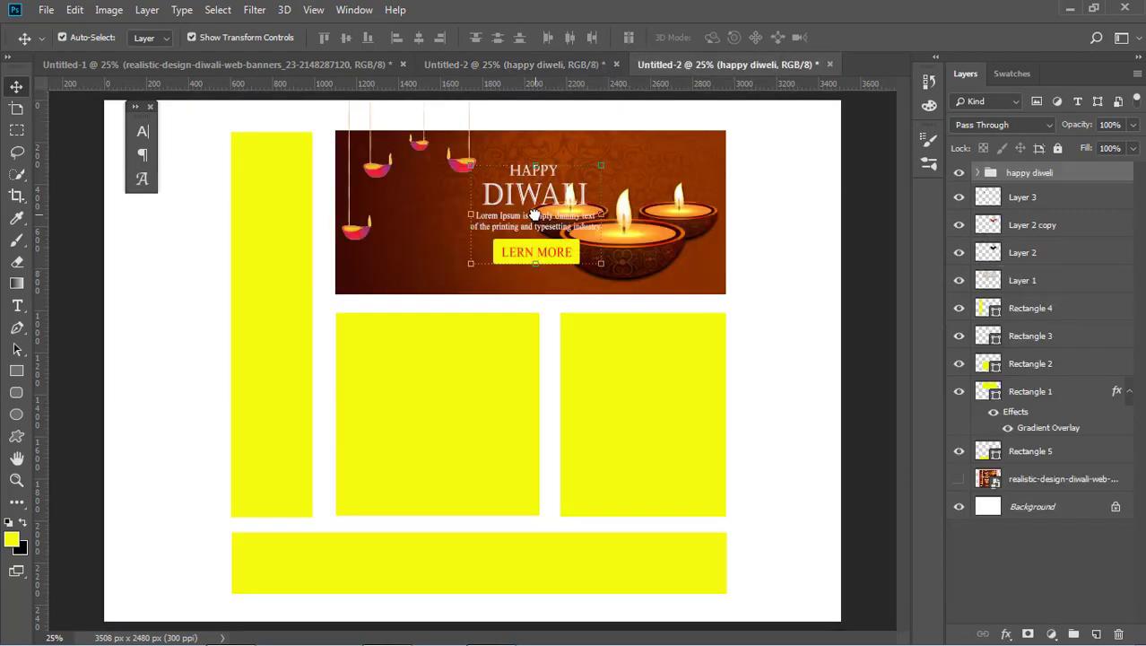
# Step: Nudge the HAPPY DIWALI group left and down to centre it left of the candles
pyautogui.hotkey('shift', 'Left')
pyautogui.hotkey('shift', 'Left')
pyautogui.hotkey('shift', 'Left')
pyautogui.hotkey('shift', 'Left')
pyautogui.hotkey('shift', 'Left')
pyautogui.hotkey('shift', 'Left')
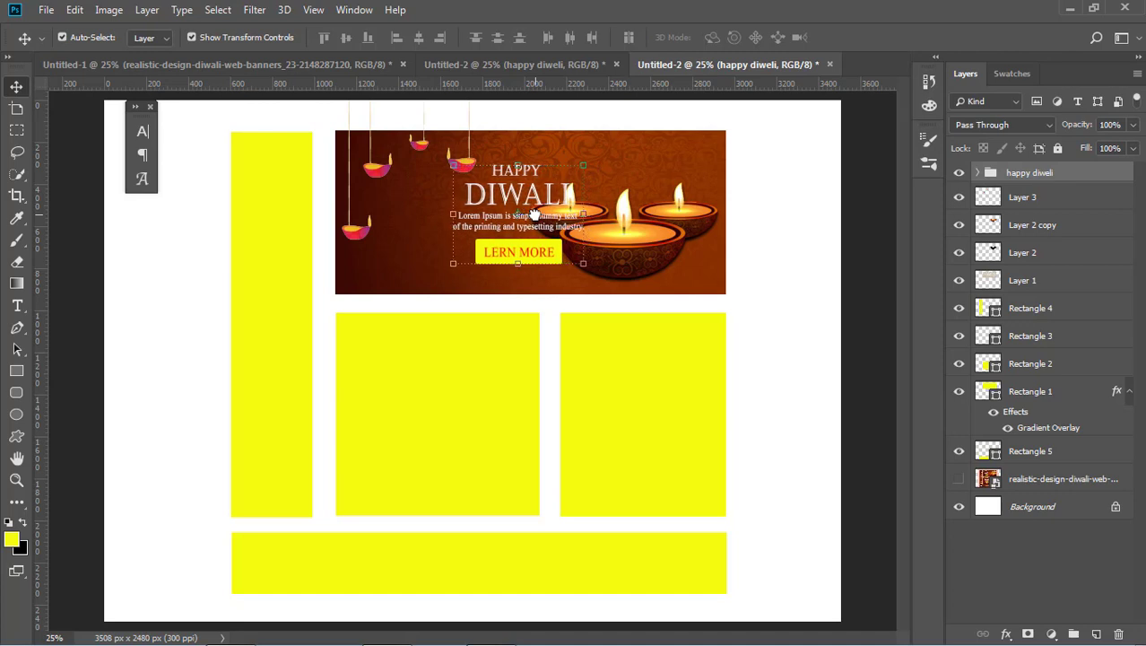
pyautogui.hotkey('shift', 'Left')
pyautogui.hotkey('shift', 'Left')
pyautogui.hotkey('shift', 'Left')
pyautogui.hotkey('shift', 'Left')
pyautogui.hotkey('shift', 'Left')
pyautogui.hotkey('shift', 'Left')
pyautogui.hotkey('shift', 'Left')
pyautogui.hotkey('shift', 'Left')
pyautogui.hotkey('shift', 'Left')
pyautogui.hotkey('shift', 'Left')
pyautogui.hotkey('shift', 'Left')
pyautogui.hotkey('shift', 'Left')
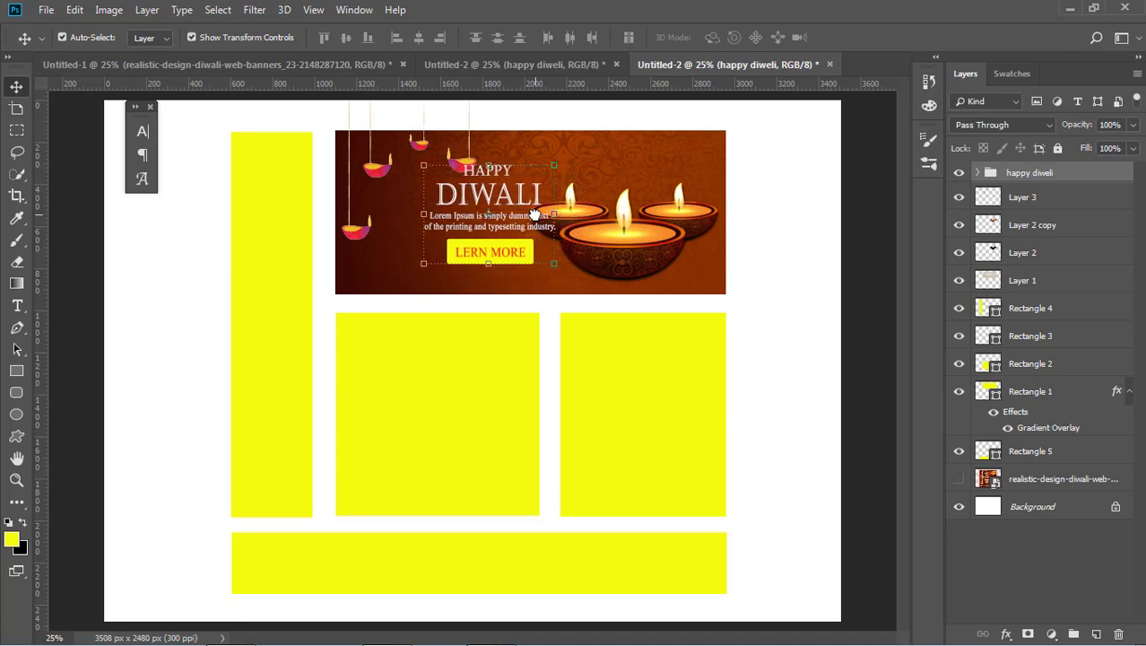
pyautogui.hotkey('shift', 'Left')
pyautogui.hotkey('shift', 'Left')
pyautogui.hotkey('shift', 'Left')
pyautogui.hotkey('shift', 'Left')
pyautogui.hotkey('shift', 'Left')
pyautogui.hotkey('shift', 'Left')
pyautogui.hotkey('shift', 'Left')
pyautogui.hotkey('shift', 'Left')
pyautogui.hotkey('shift', 'Down')
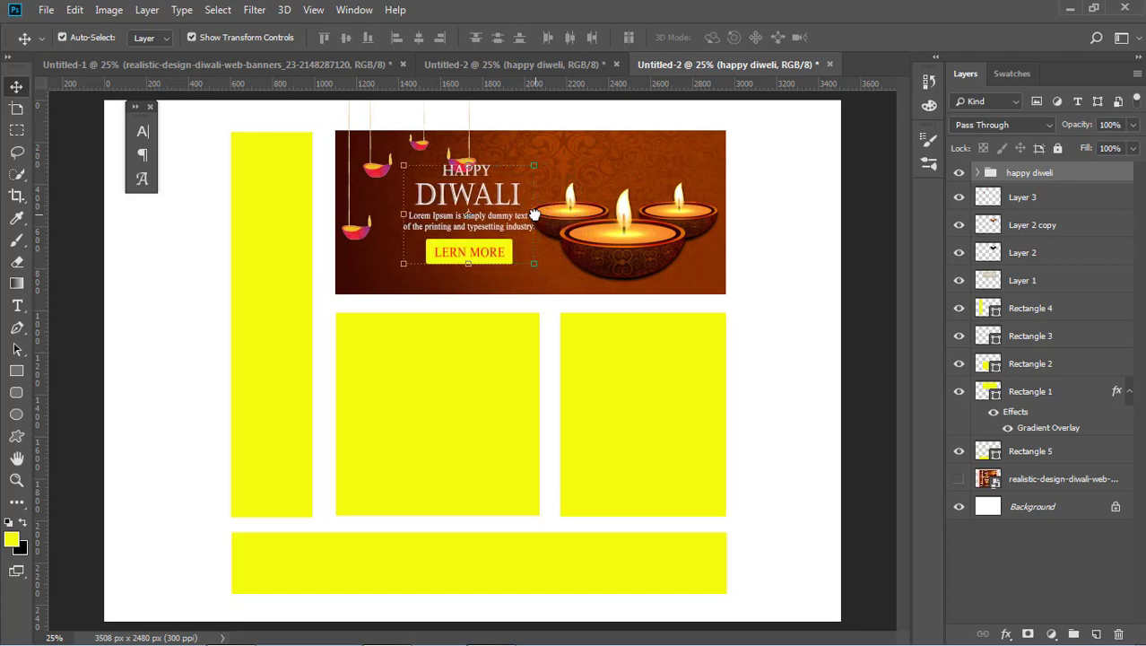
pyautogui.hotkey('shift', 'Down')
pyautogui.hotkey('shift', 'Down')
pyautogui.hotkey('shift', 'Down')
pyautogui.hotkey('shift', 'Down')
pyautogui.hotkey('shift', 'Down')
pyautogui.hotkey('shift', 'Down')
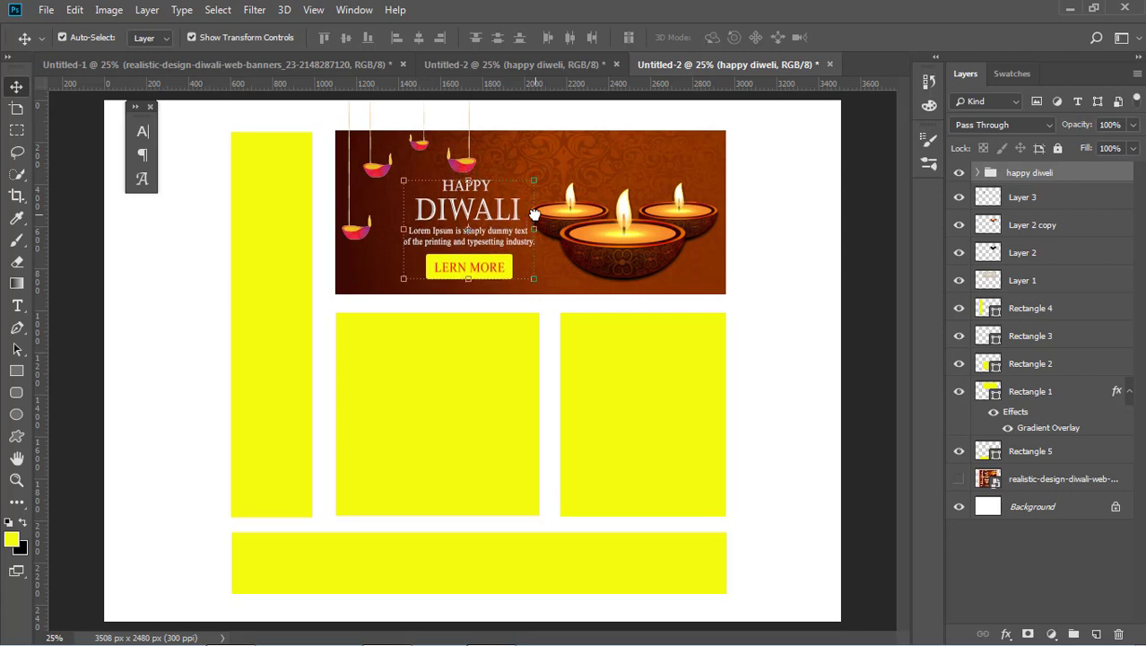
pyautogui.hotkey('shift', 'Left')
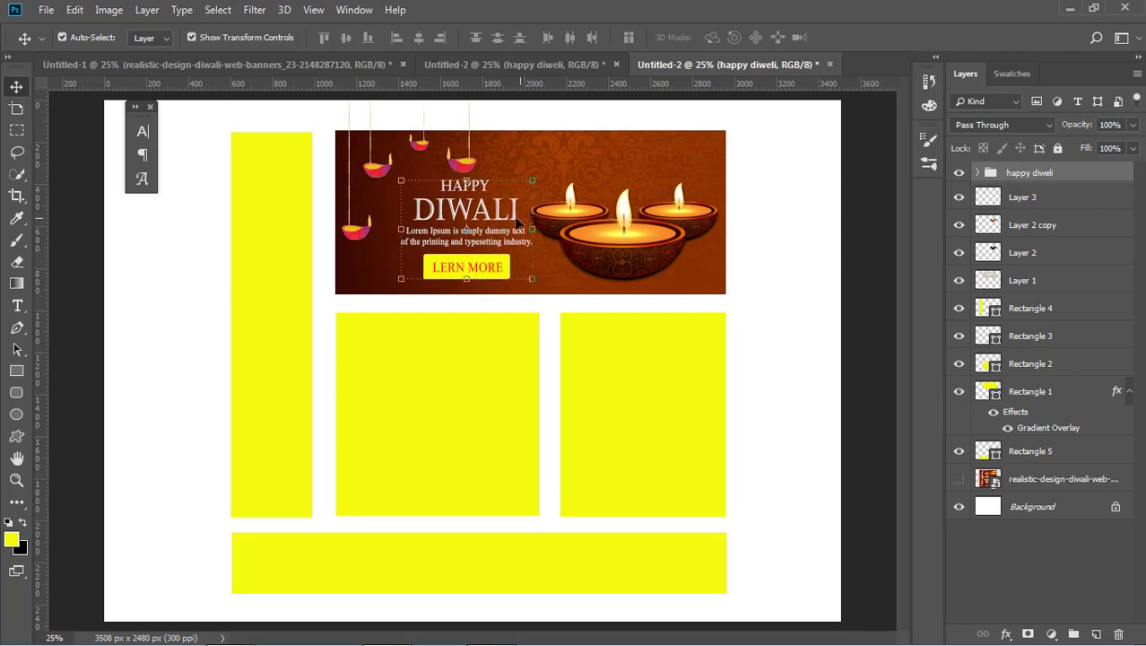
pyautogui.click(834, 339)
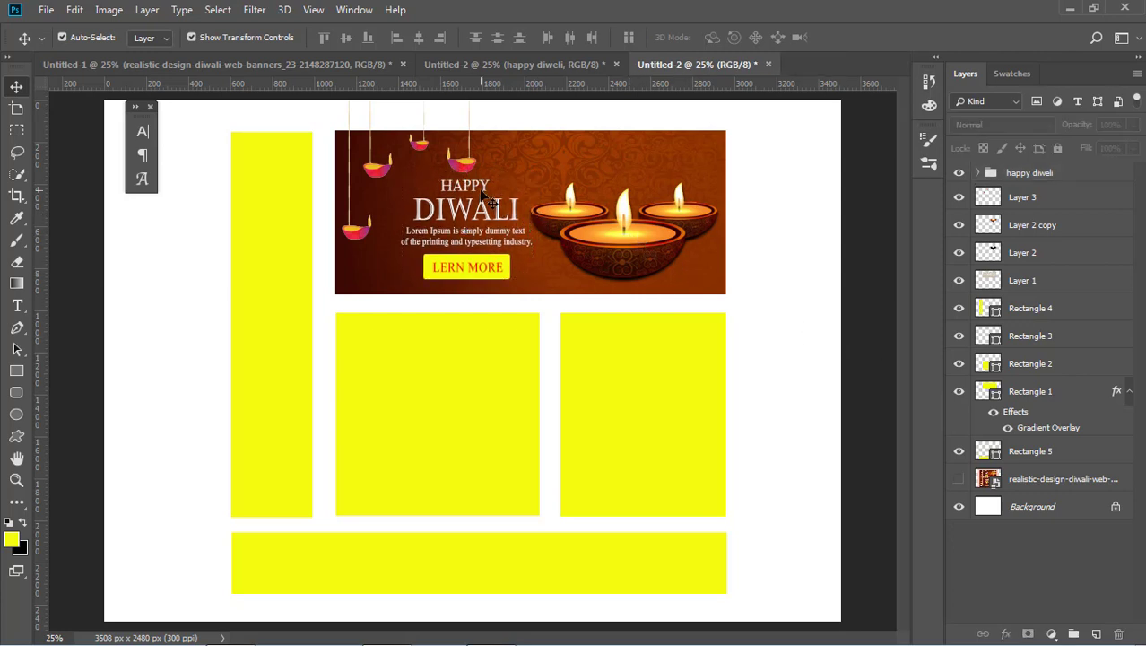
pyautogui.click(468, 168)
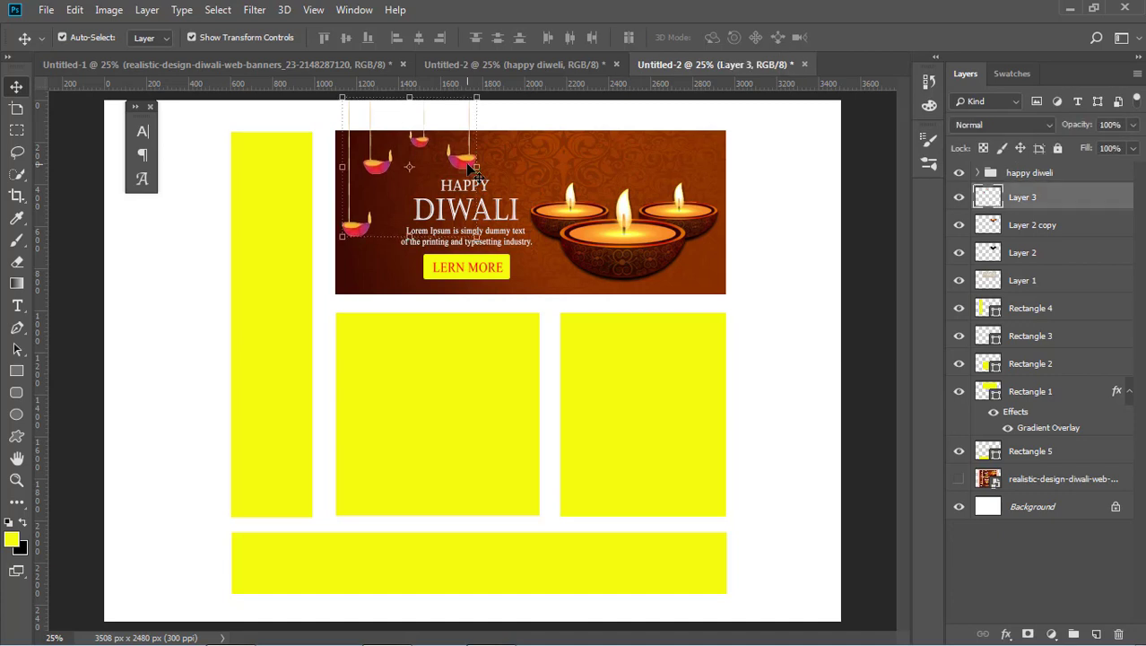
pyautogui.click(775, 358)
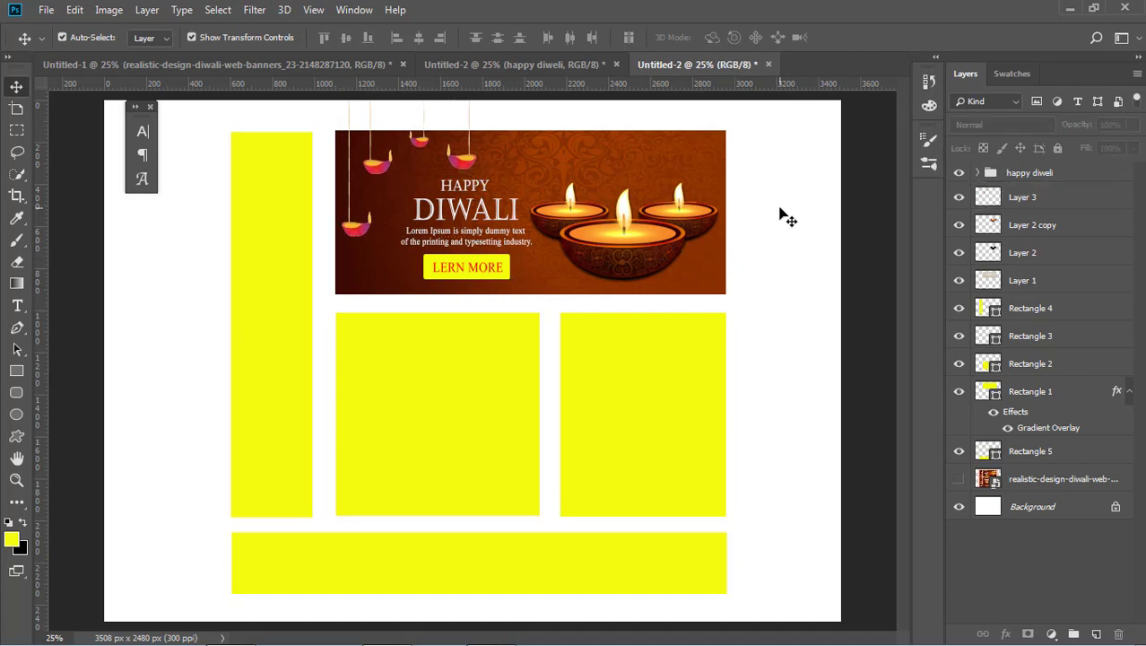
# Step: Alt-drag a copy of the hanging lamps to the banner's top right
pyautogui.moveTo(468, 165); pyautogui.dragTo(714, 174)
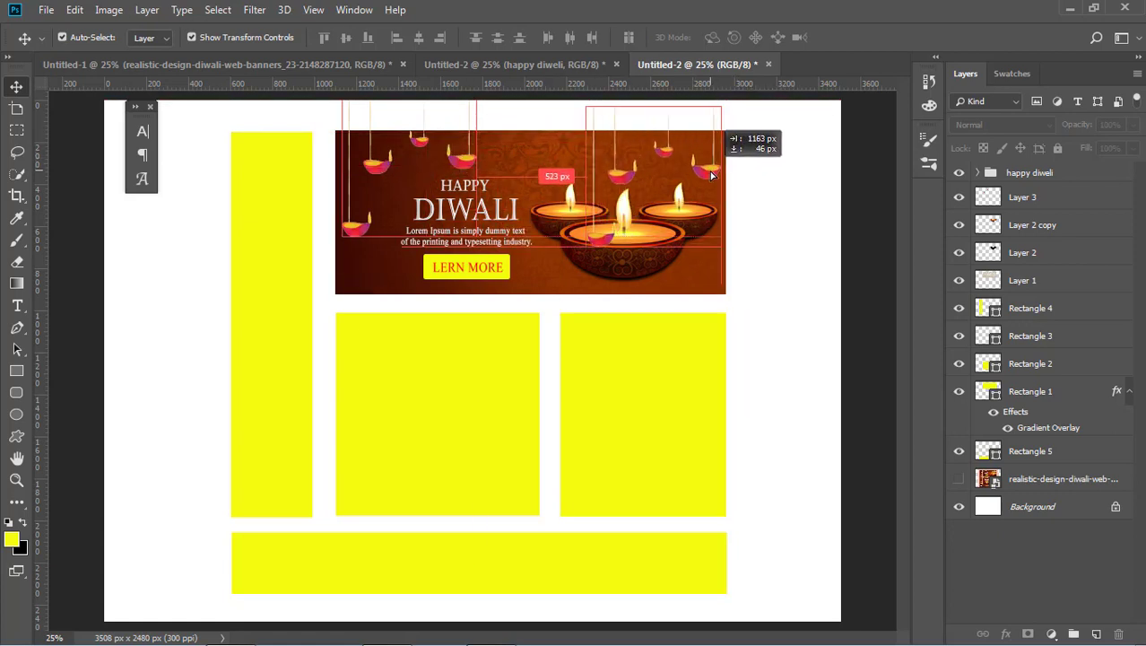
pyautogui.moveTo(713, 174); pyautogui.dragTo(714, 174)
pyautogui.click(632, 183)
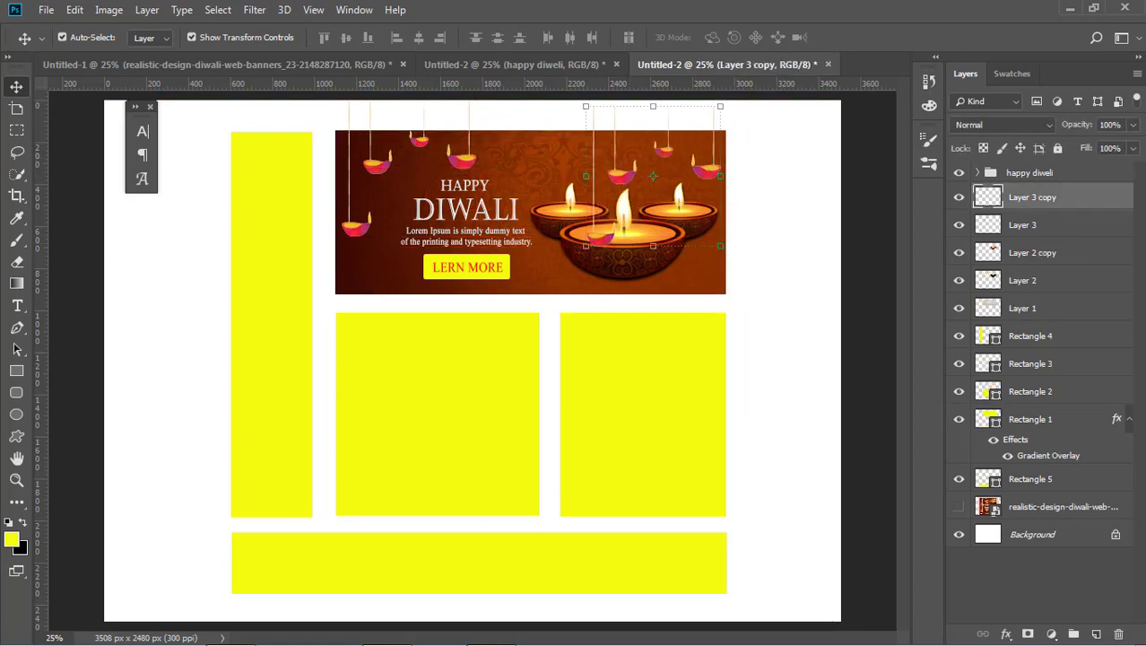
# Step: Erase the extra lamp and its string from the copied lamps
pyautogui.click(17, 261)
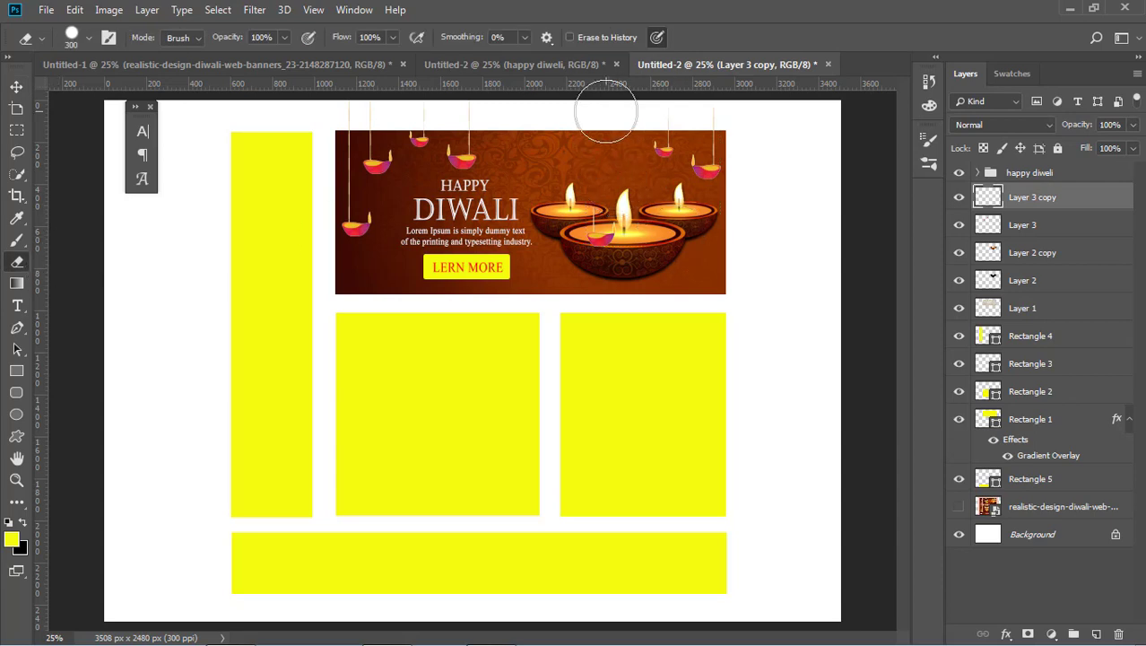
pyautogui.moveTo(601, 107); pyautogui.dragTo(581, 252)
pyautogui.click(16, 87)
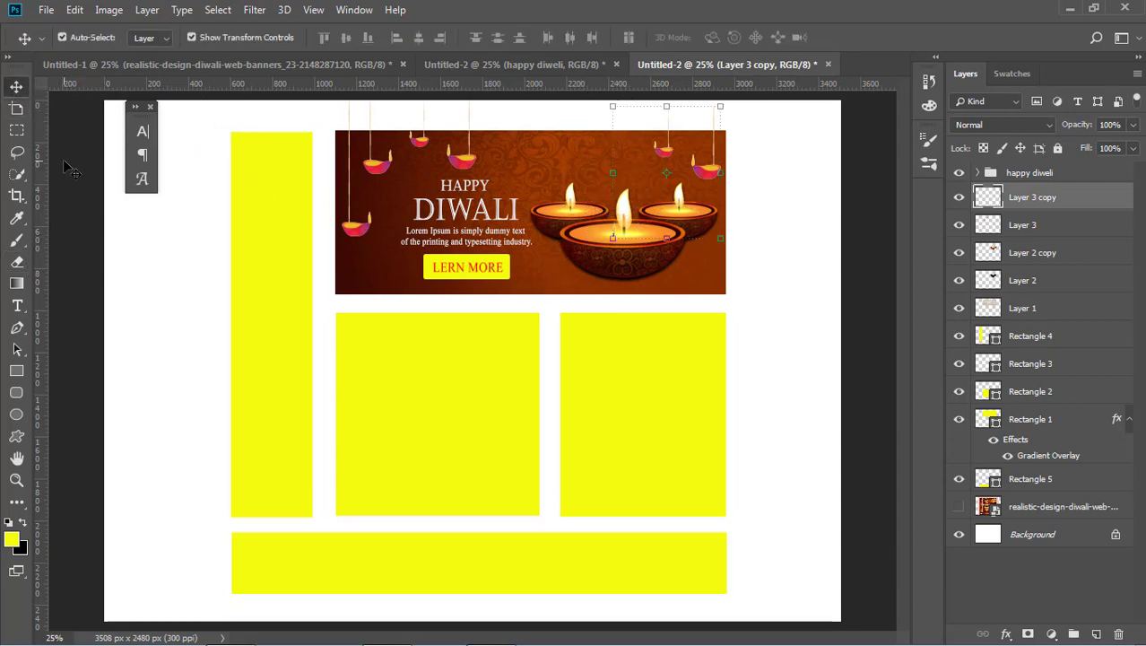
pyautogui.click(69, 168)
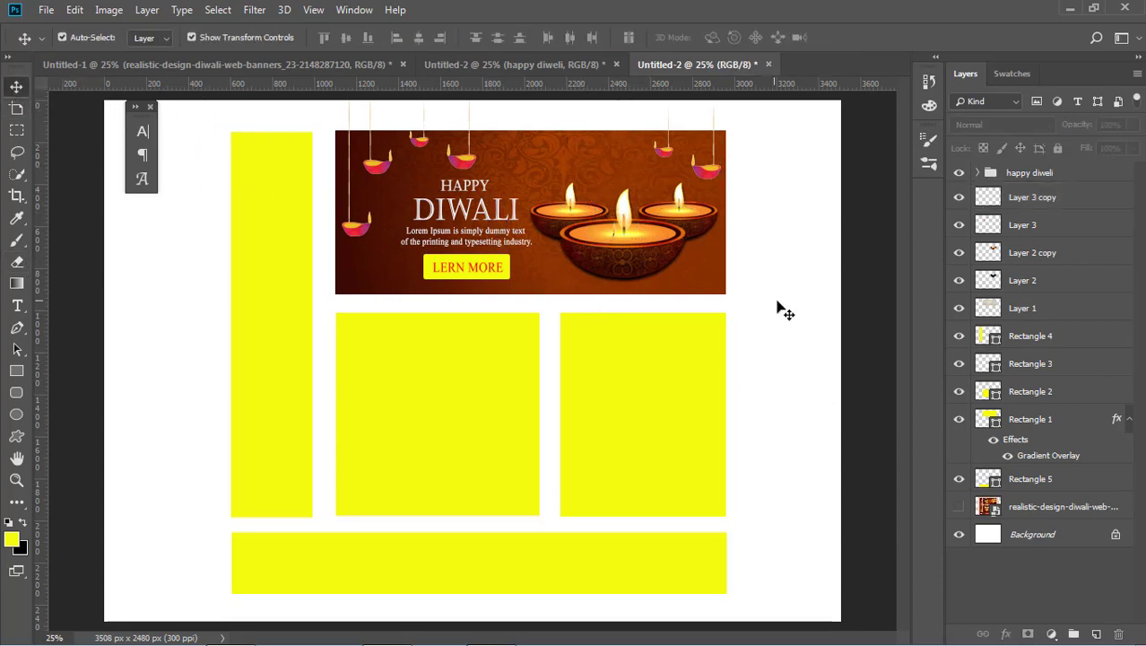
pyautogui.click(434, 401)
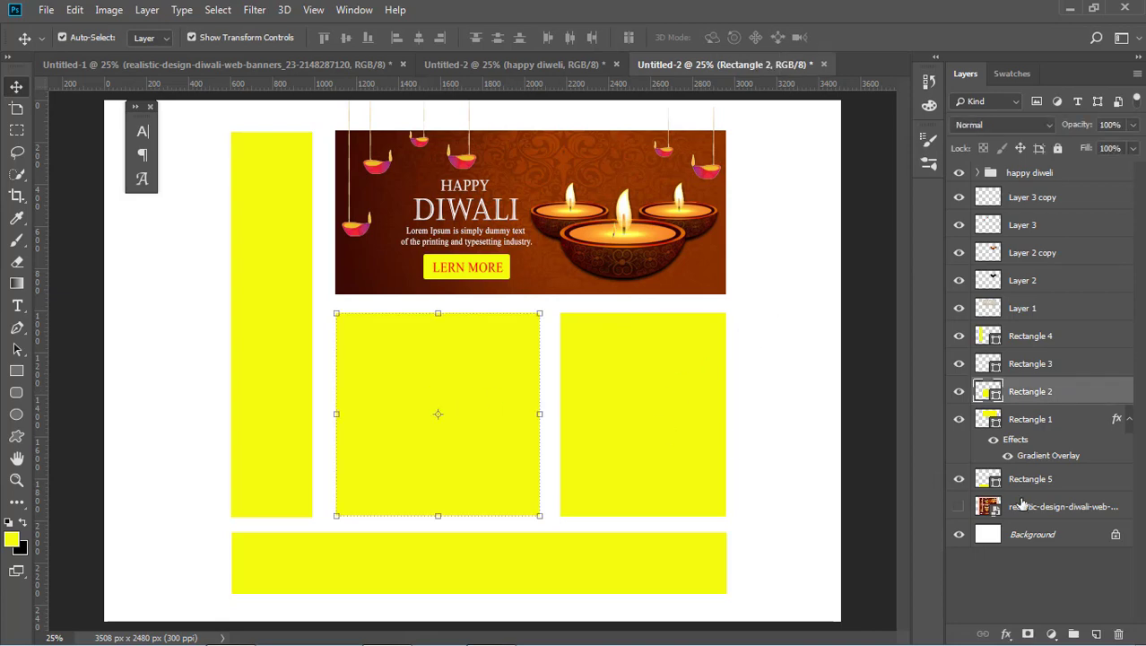
# Step: Bring the mandala image from the happy diweli document and fit it over the banner's right half
pyautogui.click(1006, 633)
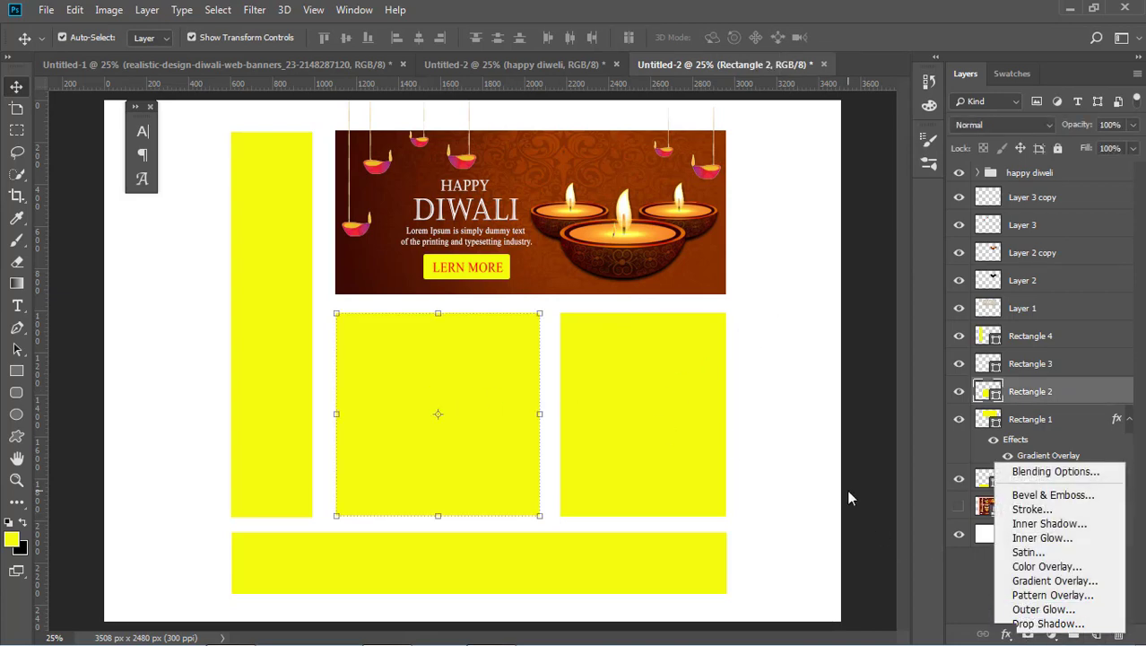
pyautogui.press('Escape')
pyautogui.click(511, 64)
pyautogui.moveTo(767, 236); pyautogui.dragTo(653, 203)
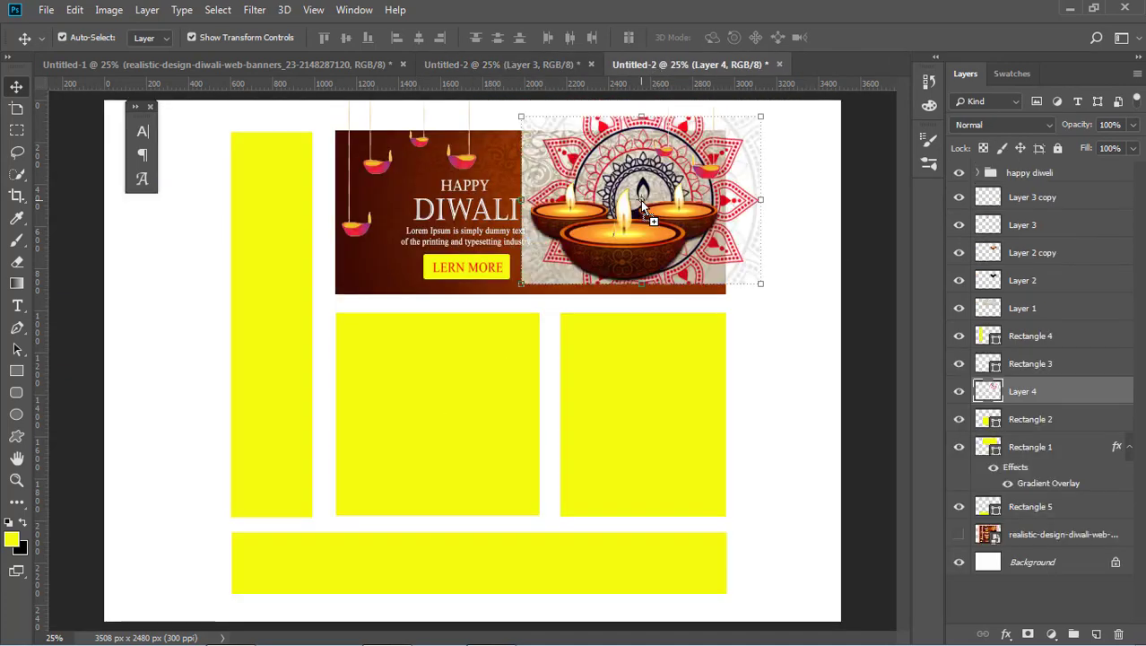
pyautogui.moveTo(652, 203); pyautogui.dragTo(722, 251)
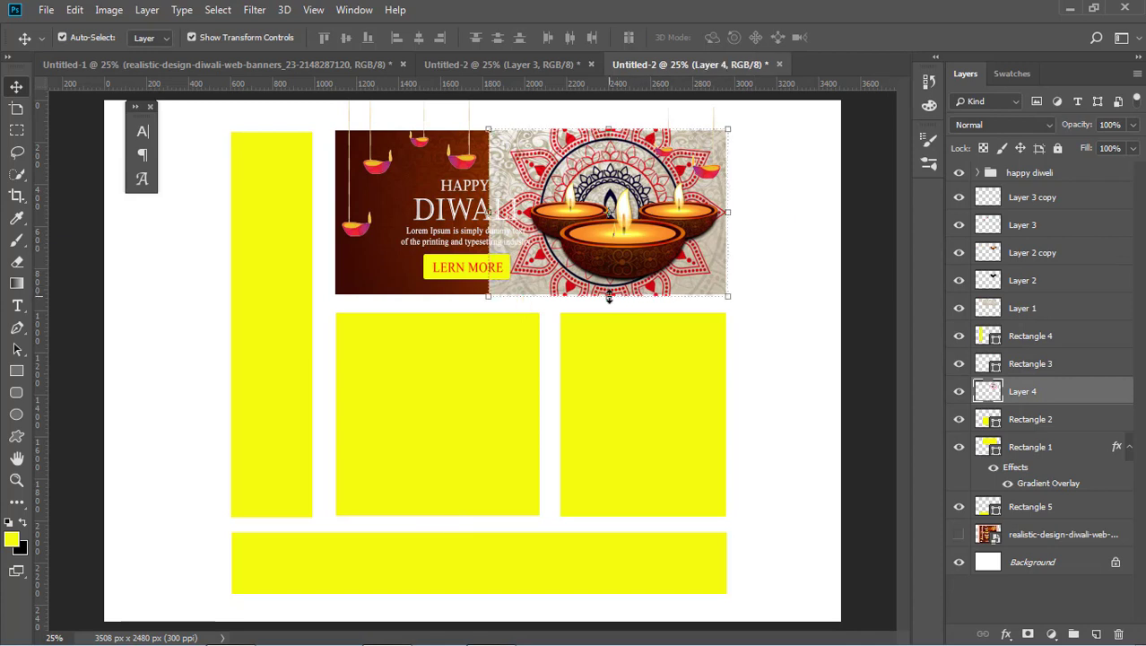
pyautogui.moveTo(609, 298); pyautogui.dragTo(609, 294)
pyautogui.moveTo(609, 123); pyautogui.dragTo(609, 125)
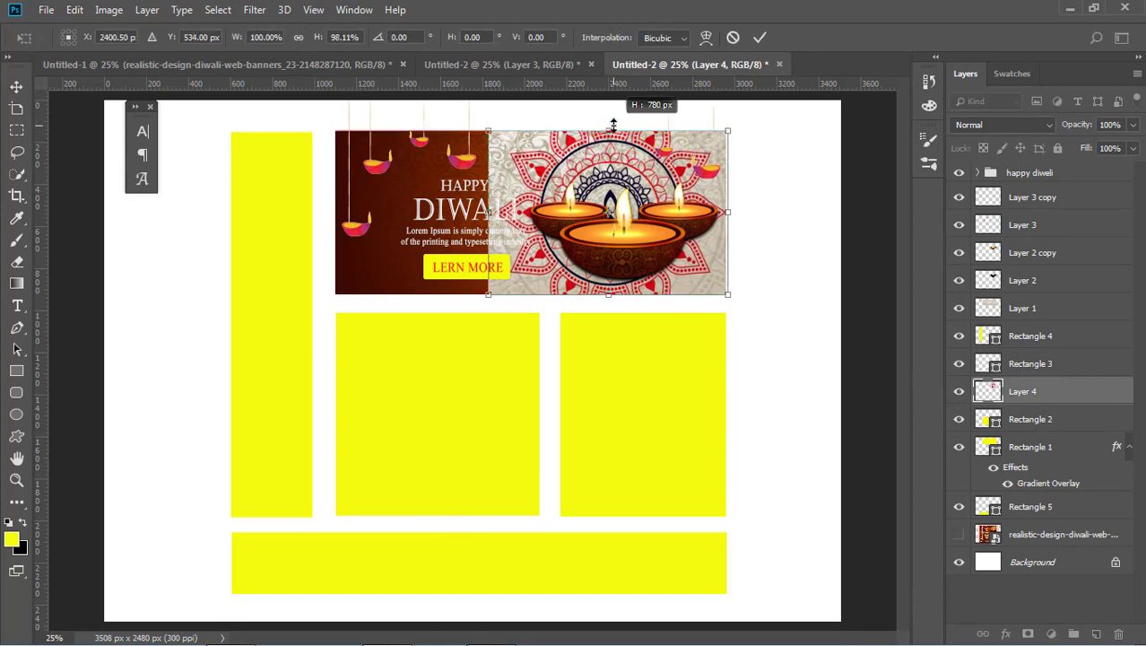
pyautogui.press('Return')
# Step: Set the mandala layer, Layer 4, to Multiply blend mode
pyautogui.click(735, 243)
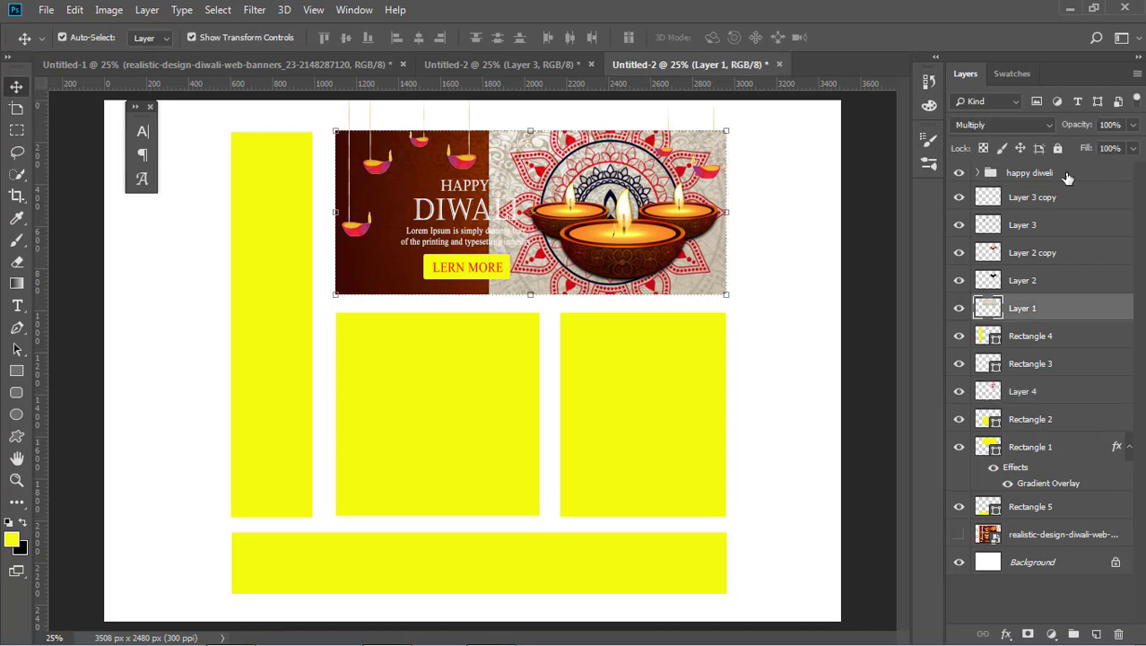
pyautogui.click(1011, 126)
pyautogui.click(1024, 391)
pyautogui.click(998, 125)
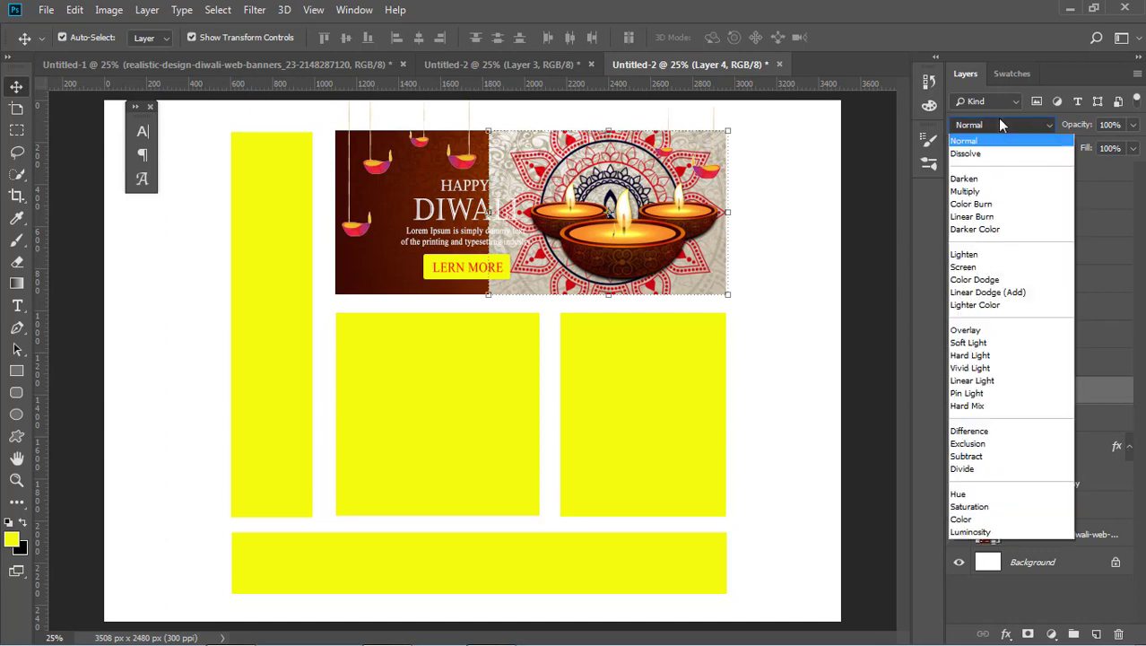
pyautogui.click(982, 193)
pyautogui.click(896, 275)
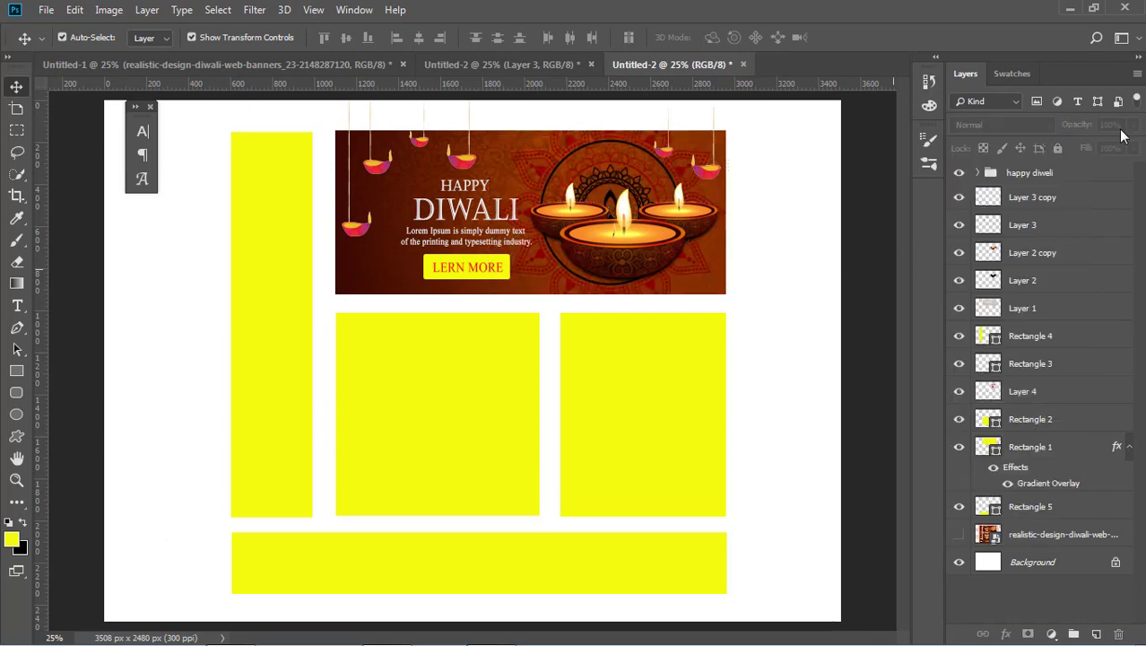
# Step: Lower the mandala layer's opacity to 22%
pyautogui.click(1023, 392)
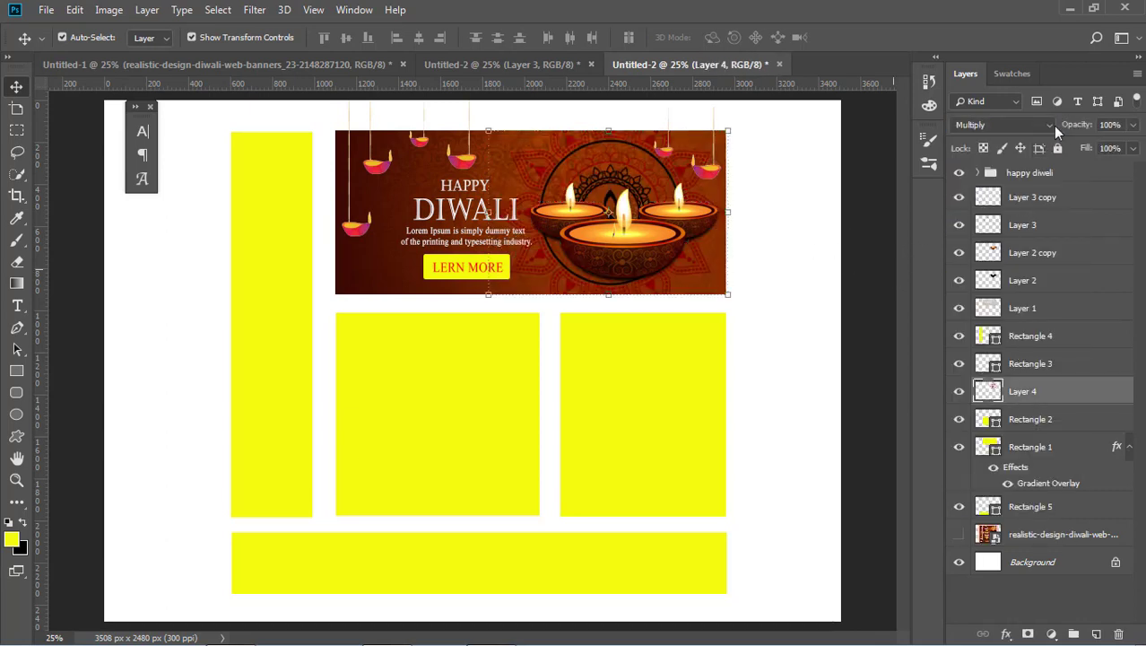
pyautogui.click(1132, 124)
pyautogui.moveTo(1136, 146); pyautogui.dragTo(1077, 150)
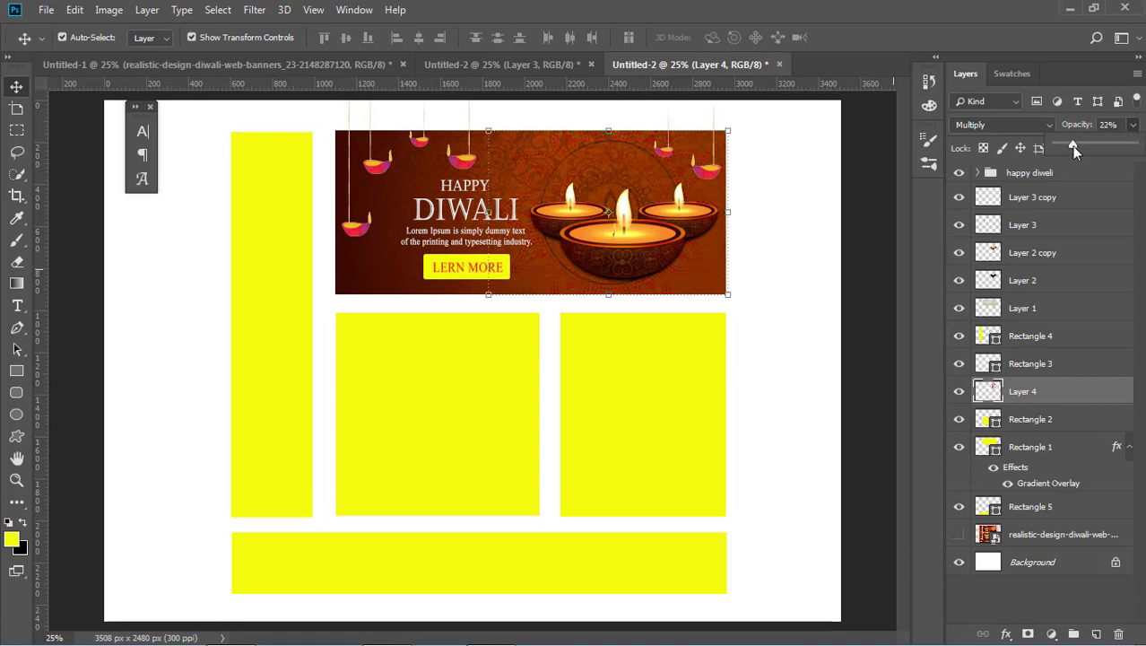
pyautogui.click(879, 336)
pyautogui.click(668, 401)
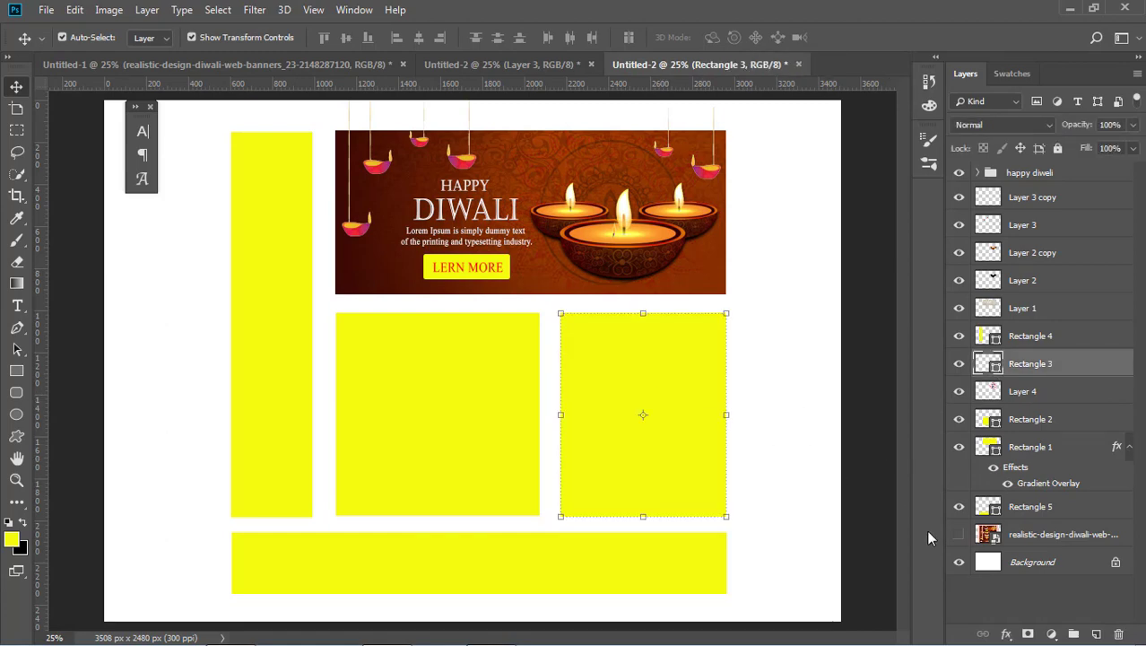
# Step: Give Rectangle 3 a reversed maroon-to-orange radial gradient overlay with the dark area shifted down
pyautogui.click(1012, 634)
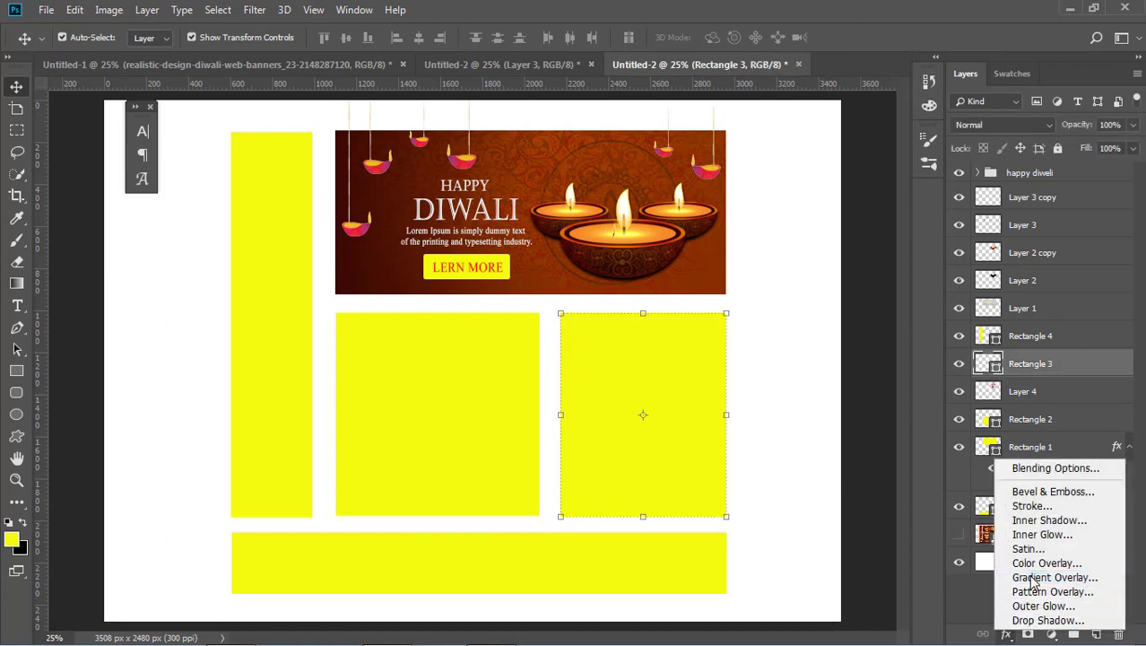
pyautogui.click(1044, 577)
pyautogui.moveTo(695, 253)
pyautogui.mouseDown()
pyautogui.moveTo(985, 188)
pyautogui.moveTo(853, 136)
pyautogui.moveTo(1017, 102)
pyautogui.mouseUp()
pyautogui.click(977, 223)
pyautogui.moveTo(659, 346); pyautogui.dragTo(660, 371)
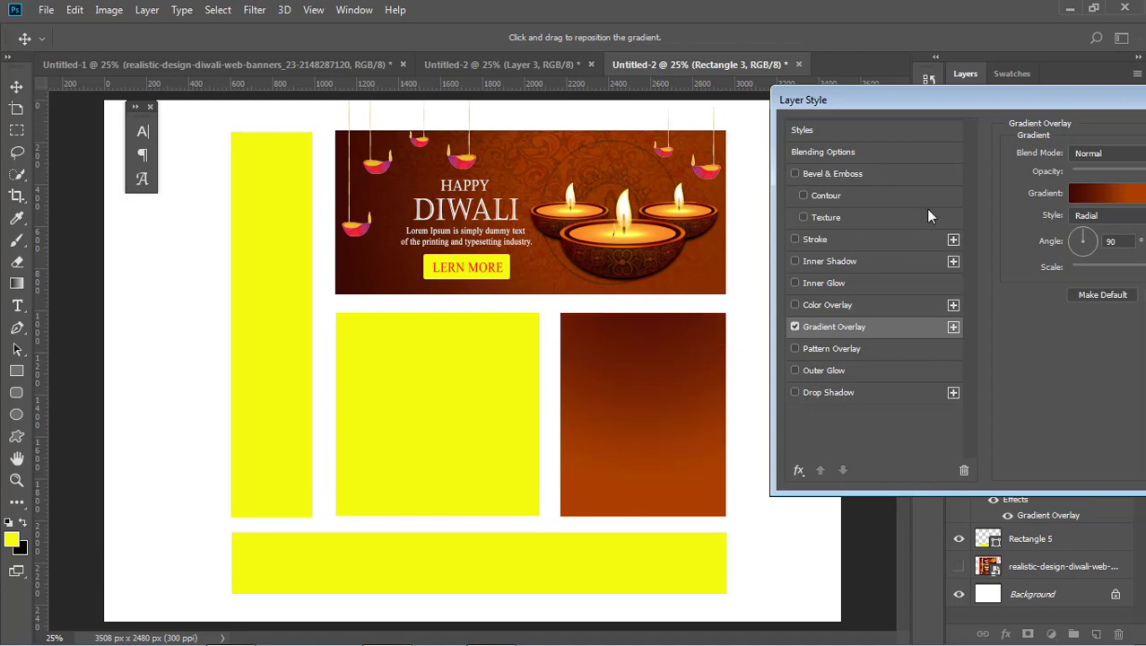
pyautogui.moveTo(933, 100); pyautogui.dragTo(687, 96)
pyautogui.click(1088, 151)
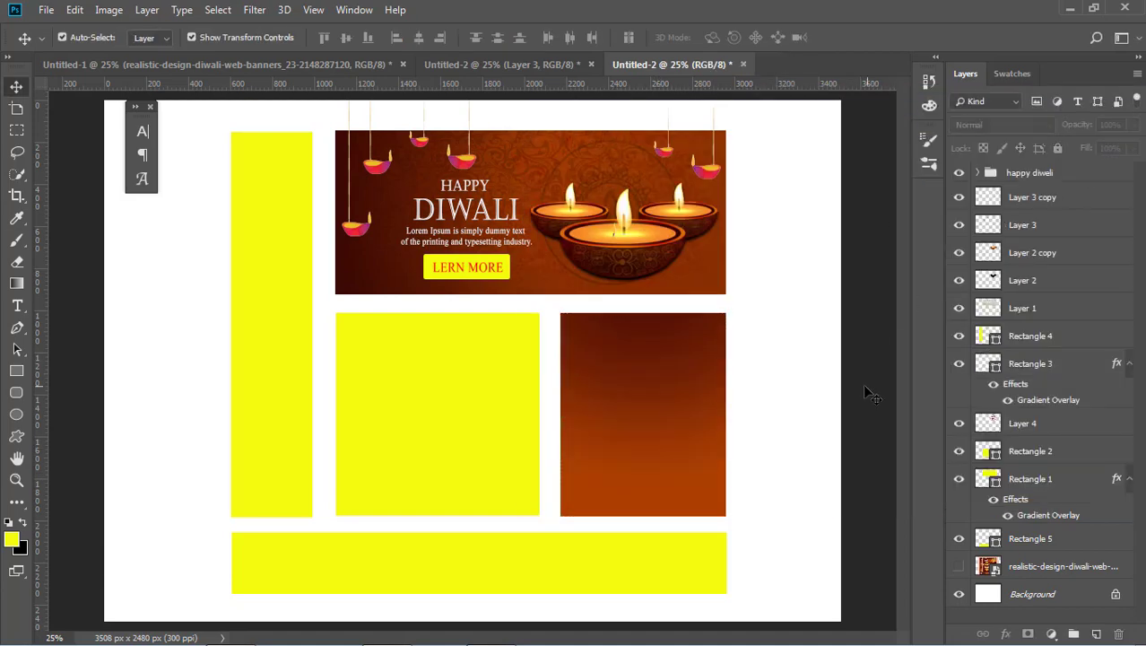
# Step: Bring the cream swirl pattern into the banner document, stretched taller and rotated 90° upright
pyautogui.click(453, 65)
pyautogui.moveTo(600, 461); pyautogui.dragTo(593, 457)
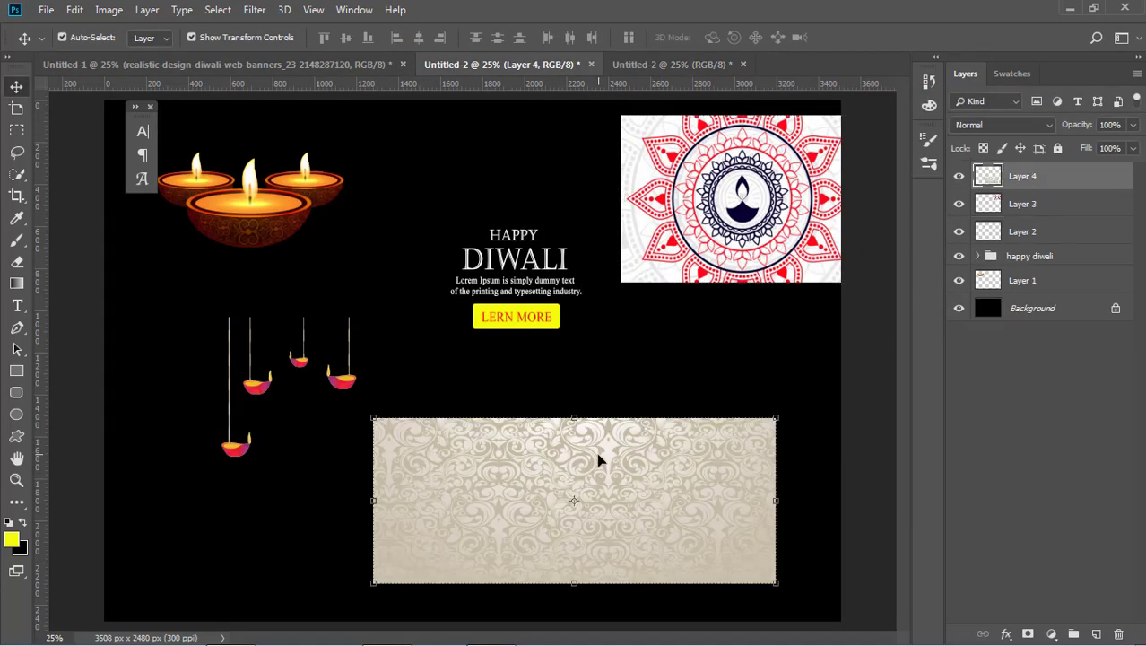
pyautogui.hotkey('ctrl', 't')
pyautogui.moveTo(568, 415); pyautogui.dragTo(568, 400)
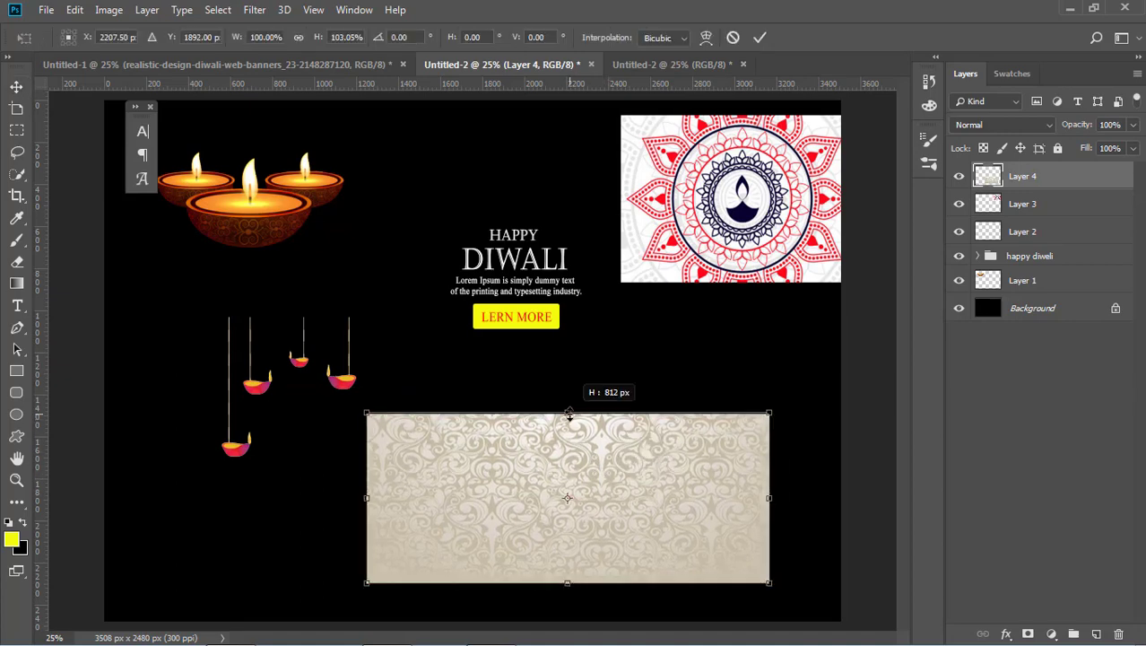
pyautogui.press('Return')
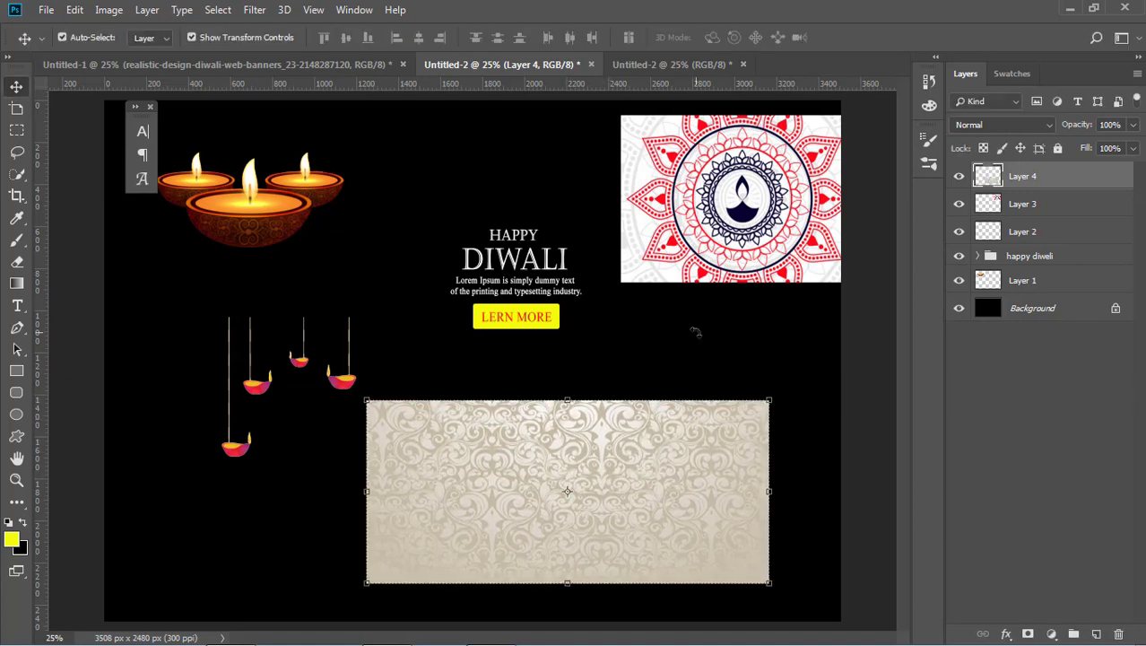
pyautogui.moveTo(614, 456)
pyautogui.mouseDown()
pyautogui.moveTo(648, 67)
pyautogui.moveTo(623, 353)
pyautogui.mouseUp()
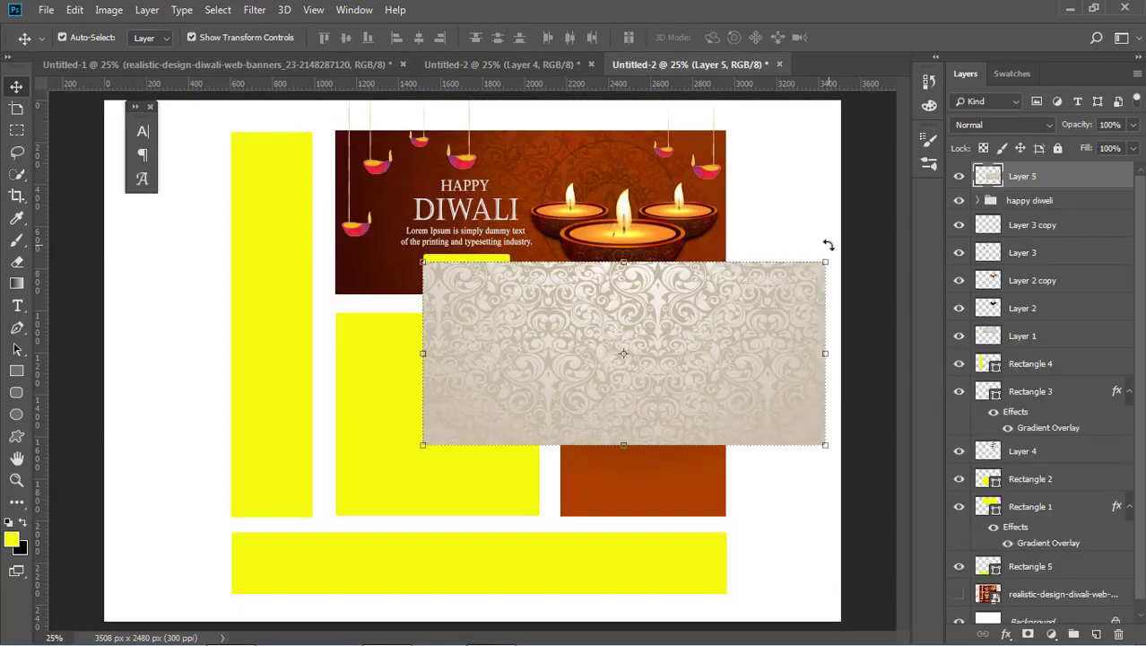
pyautogui.moveTo(828, 244); pyautogui.dragTo(740, 533)
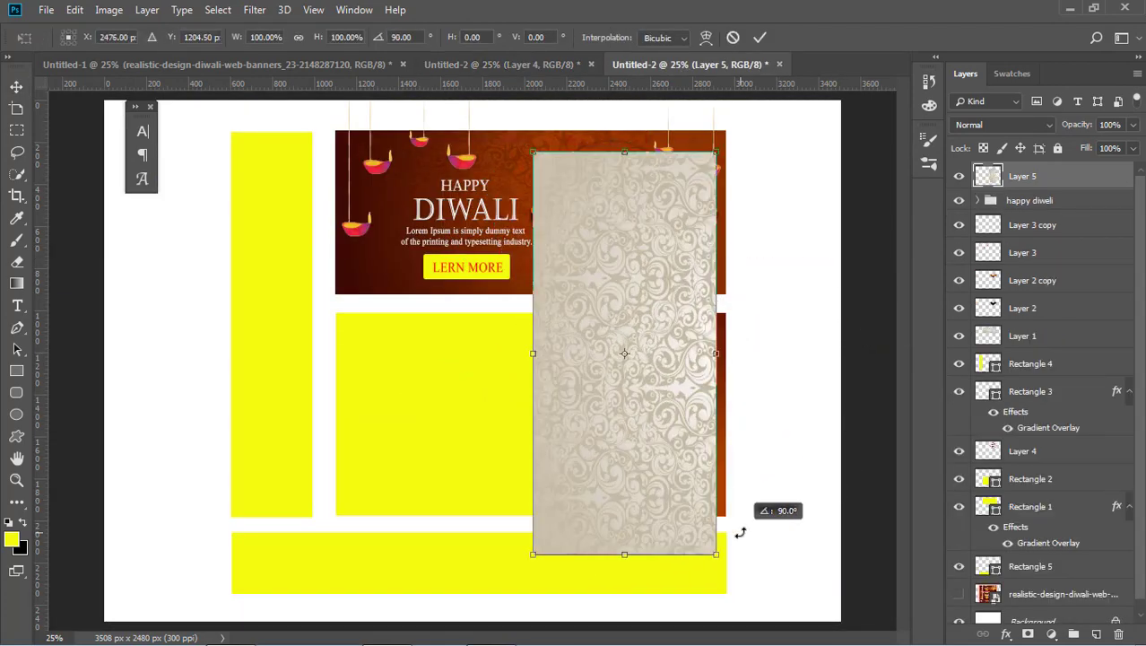
pyautogui.press('Return')
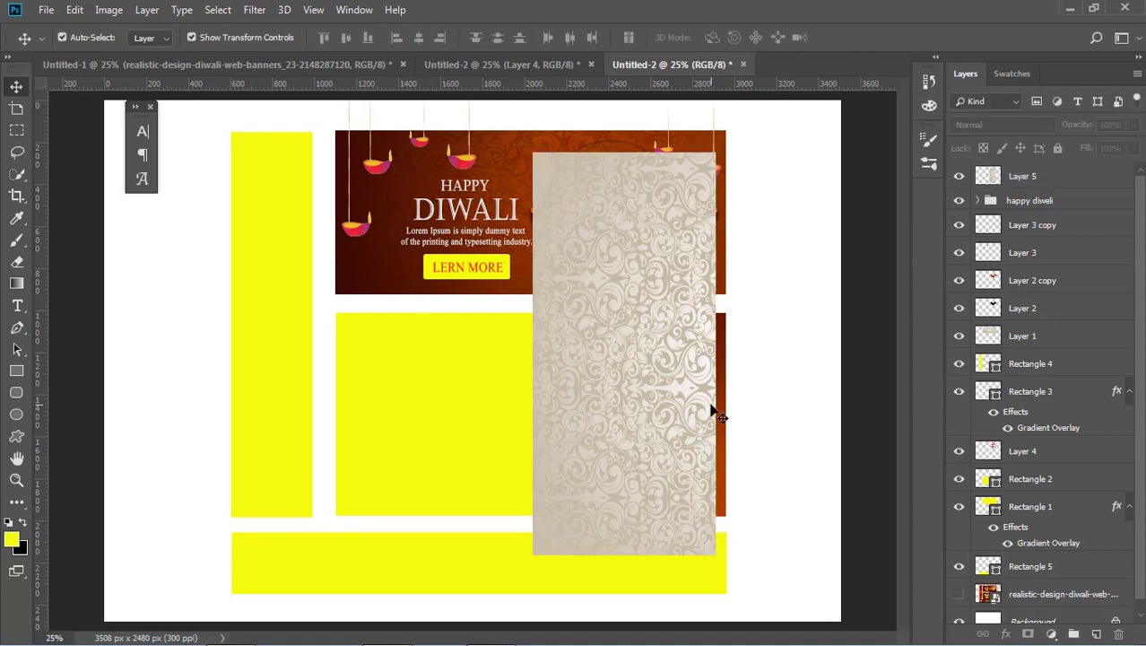
# Step: Position the pattern and narrow it to fit over the lower-right brown square
pyautogui.moveTo(715, 414)
pyautogui.mouseDown()
pyautogui.moveTo(727, 397)
pyautogui.moveTo(724, 285)
pyautogui.mouseUp()
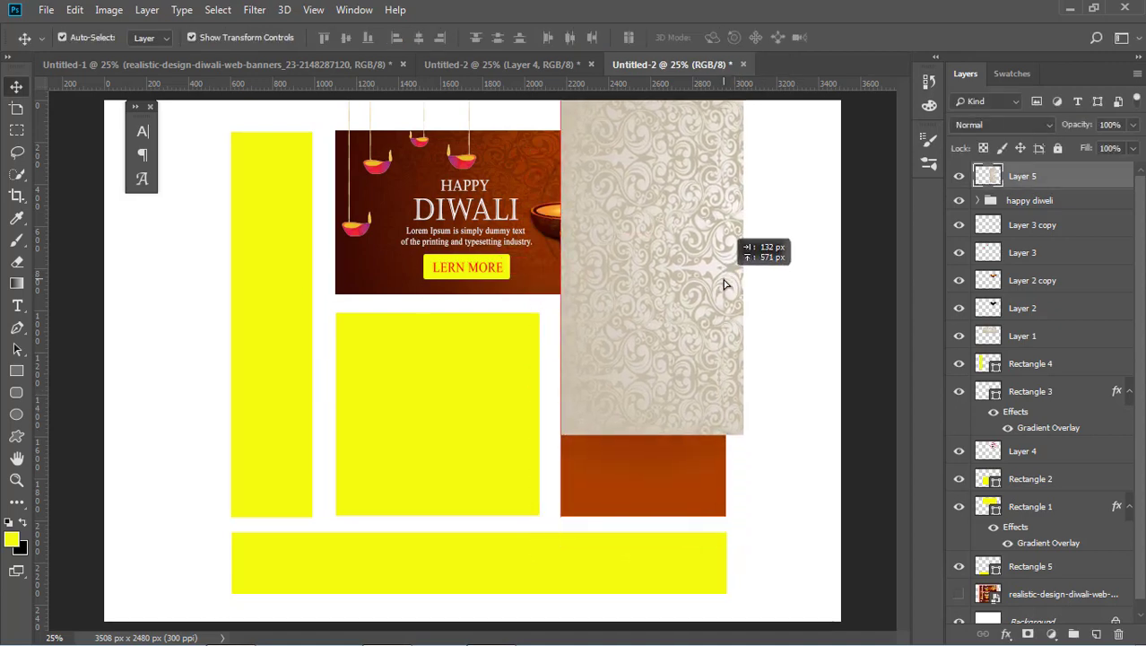
pyautogui.moveTo(725, 285); pyautogui.dragTo(723, 284)
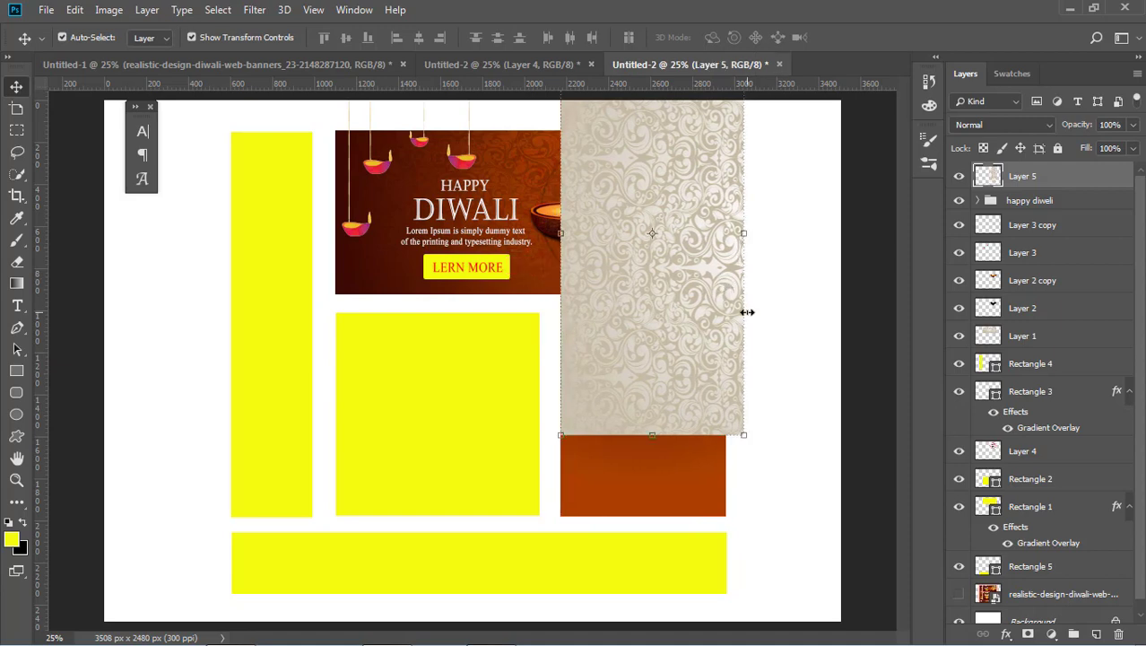
pyautogui.moveTo(744, 240); pyautogui.dragTo(727, 234)
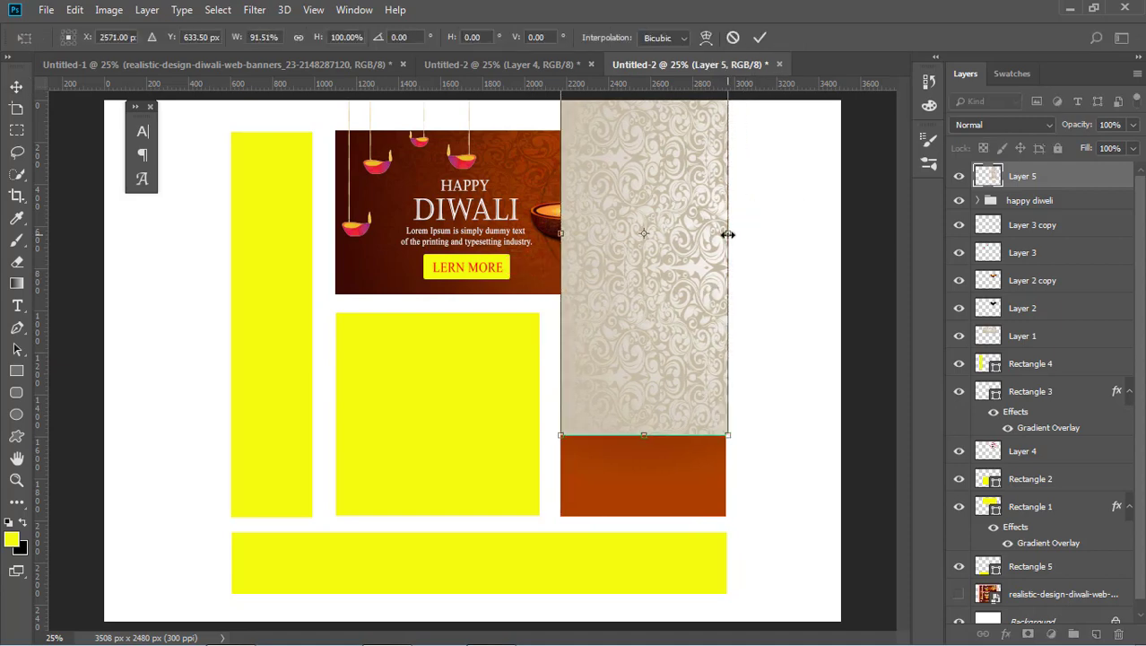
pyautogui.press('Return')
pyautogui.moveTo(691, 359); pyautogui.dragTo(691, 438)
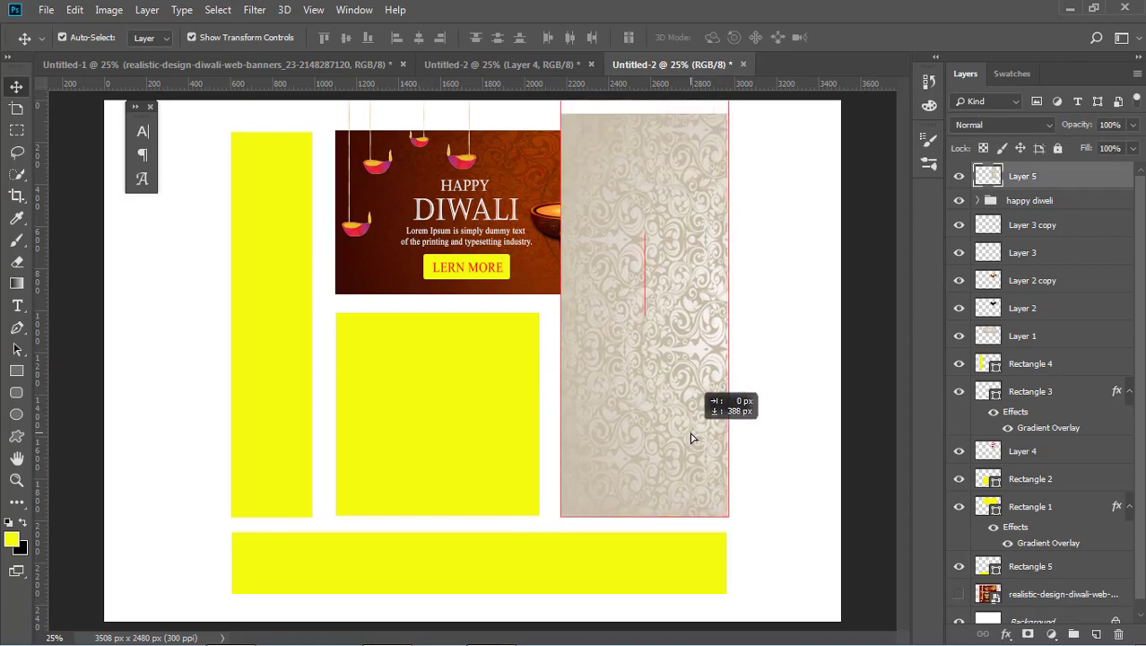
pyautogui.hotkey('ctrl', 't')
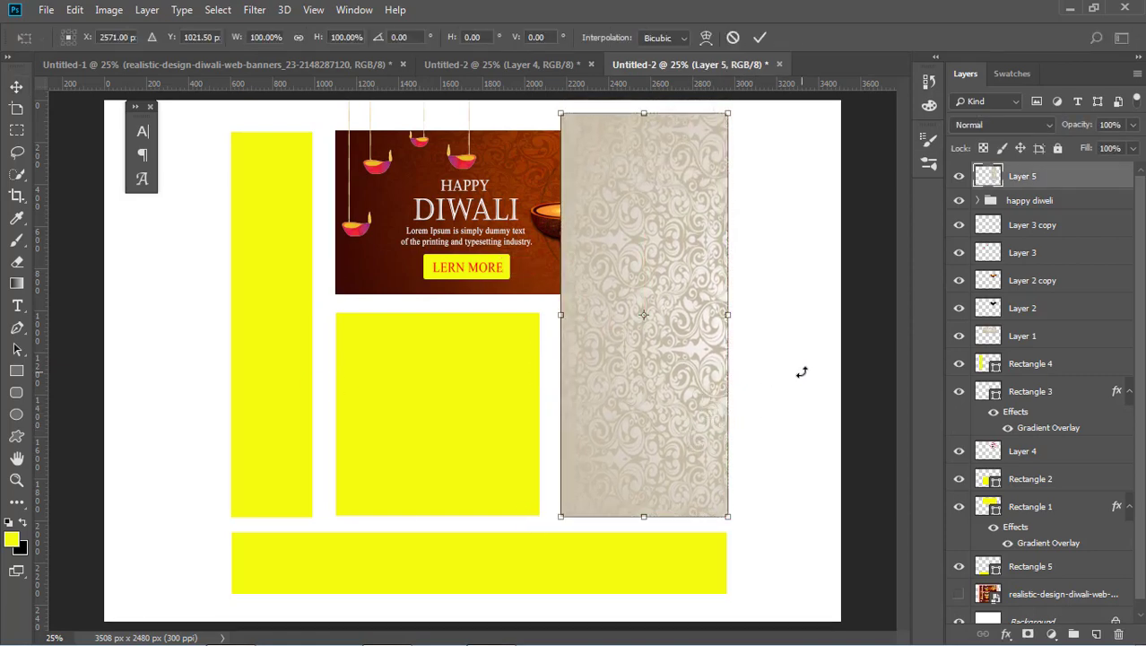
pyautogui.press('Return')
# Step: Remove the pattern's overflow from the top banner and set Layer 5 opacity to 28%
pyautogui.click(1131, 126)
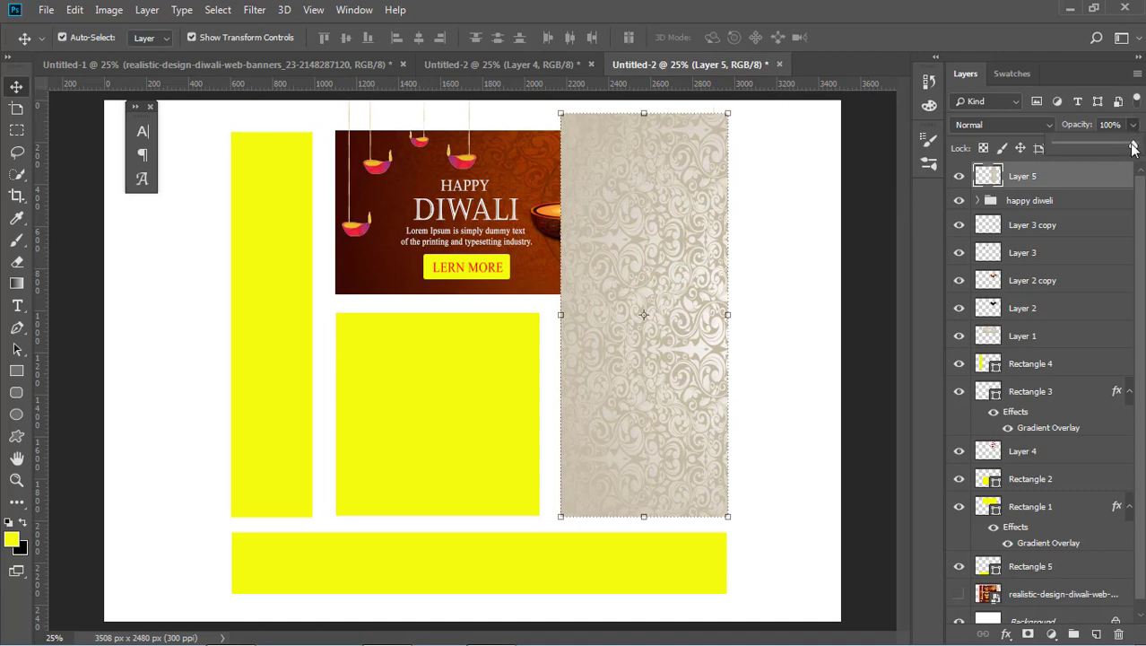
pyautogui.click(863, 330)
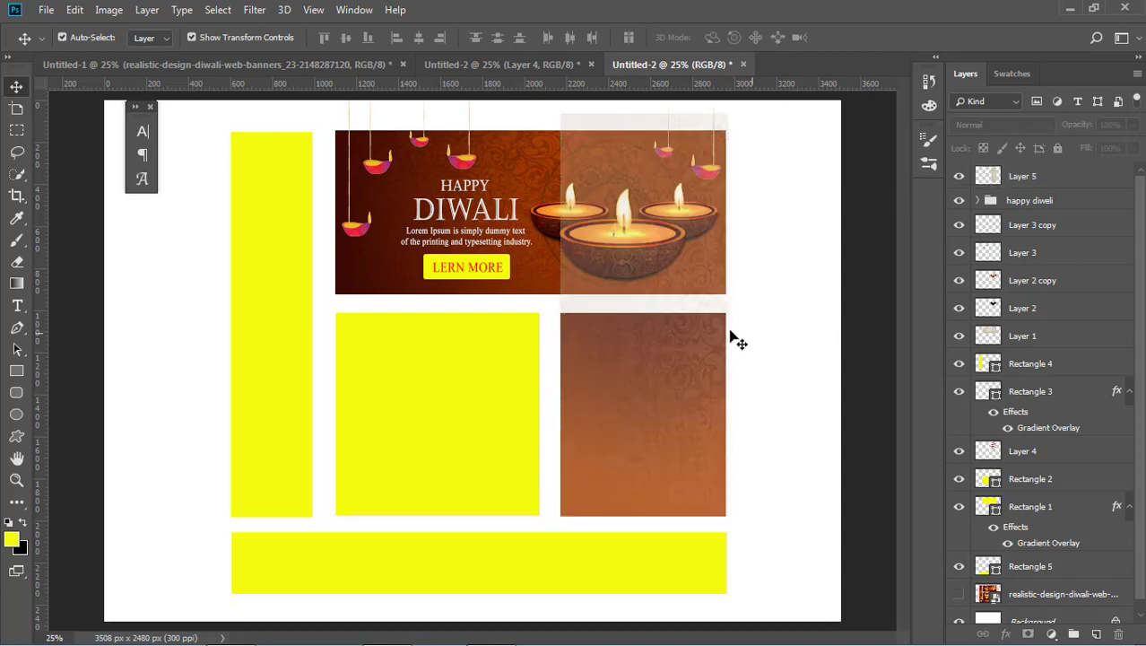
pyautogui.click(16, 130)
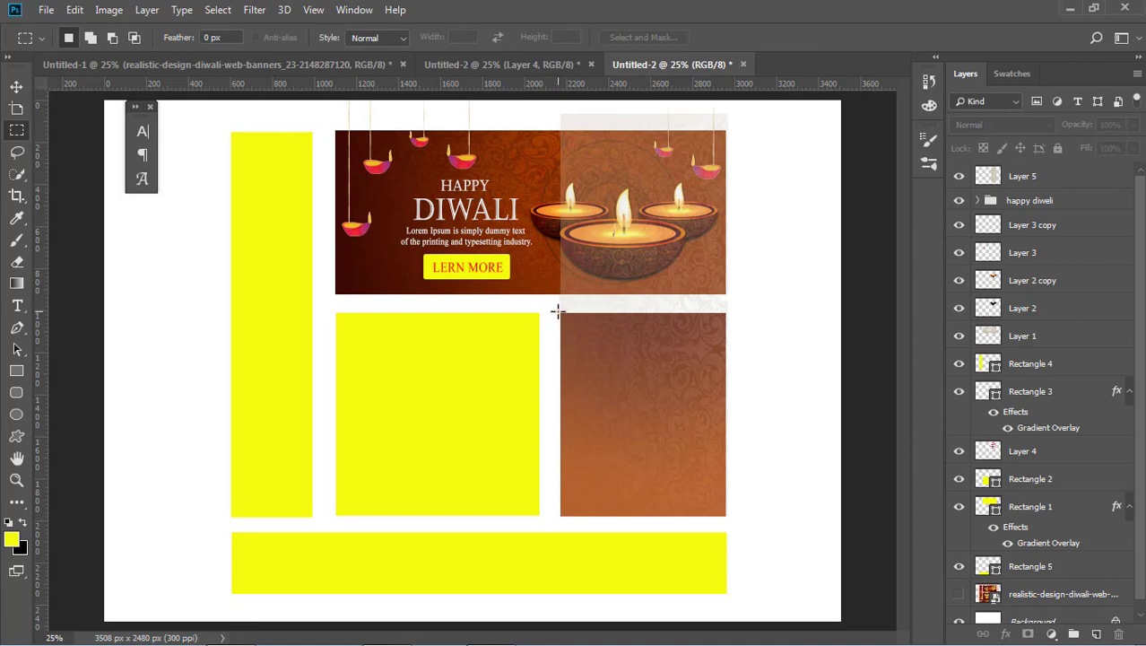
pyautogui.moveTo(558, 311)
pyautogui.mouseDown()
pyautogui.moveTo(731, 241)
pyautogui.moveTo(732, 111)
pyautogui.mouseUp()
pyautogui.click(1044, 177)
pyautogui.click(959, 177)
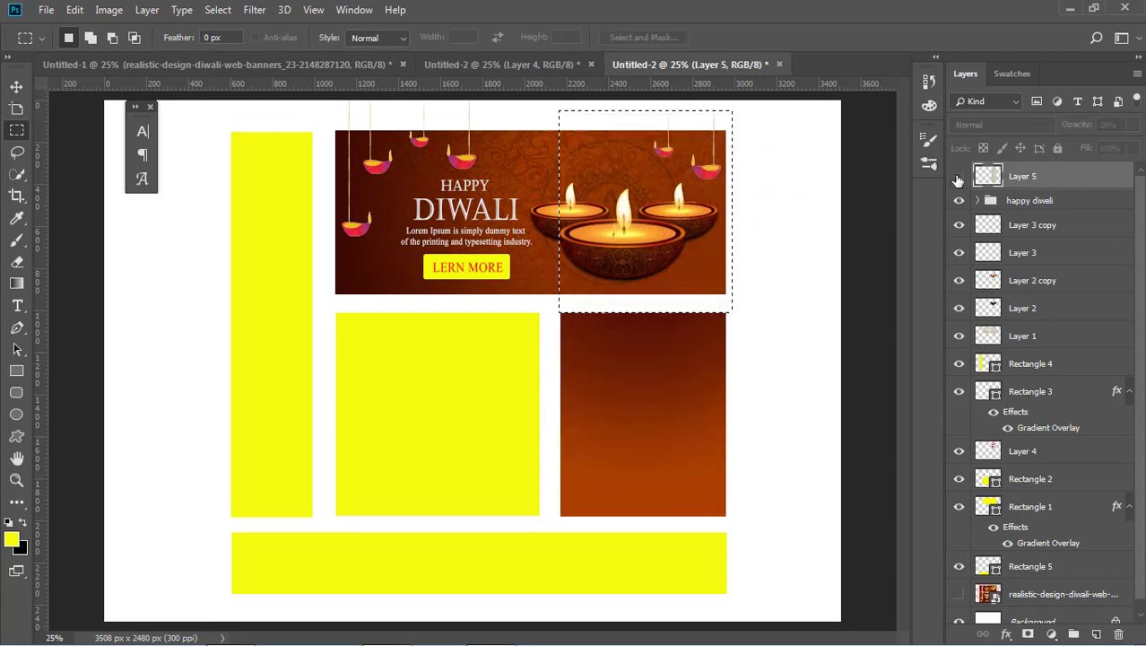
pyautogui.click(958, 177)
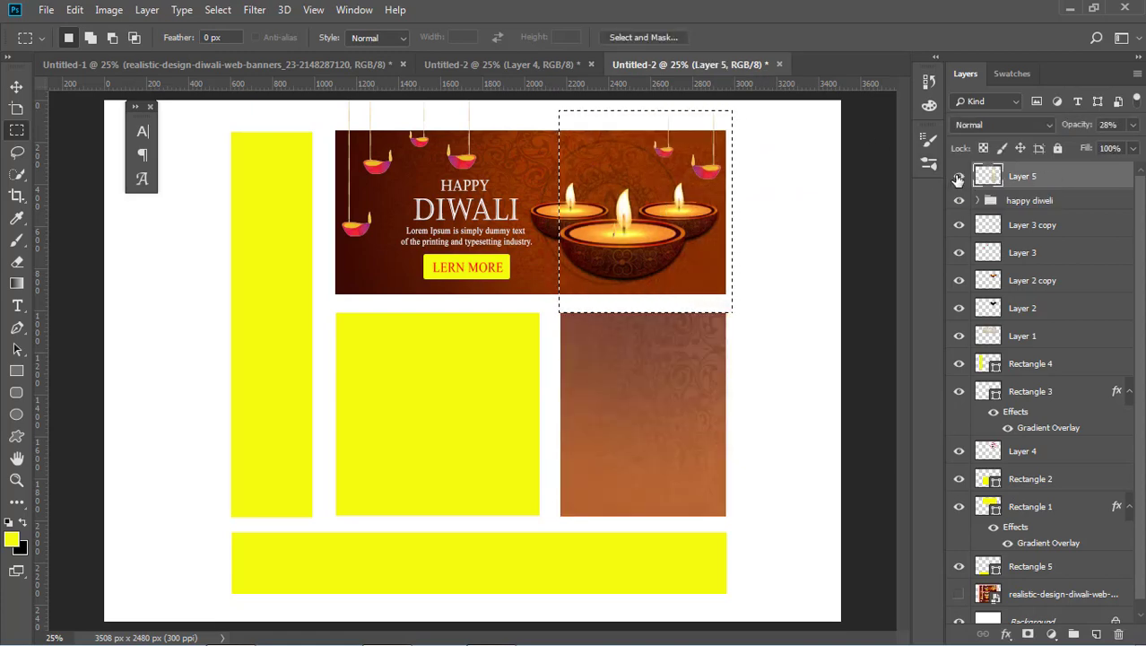
pyautogui.hotkey('ctrl', 'd')
pyautogui.click(16, 86)
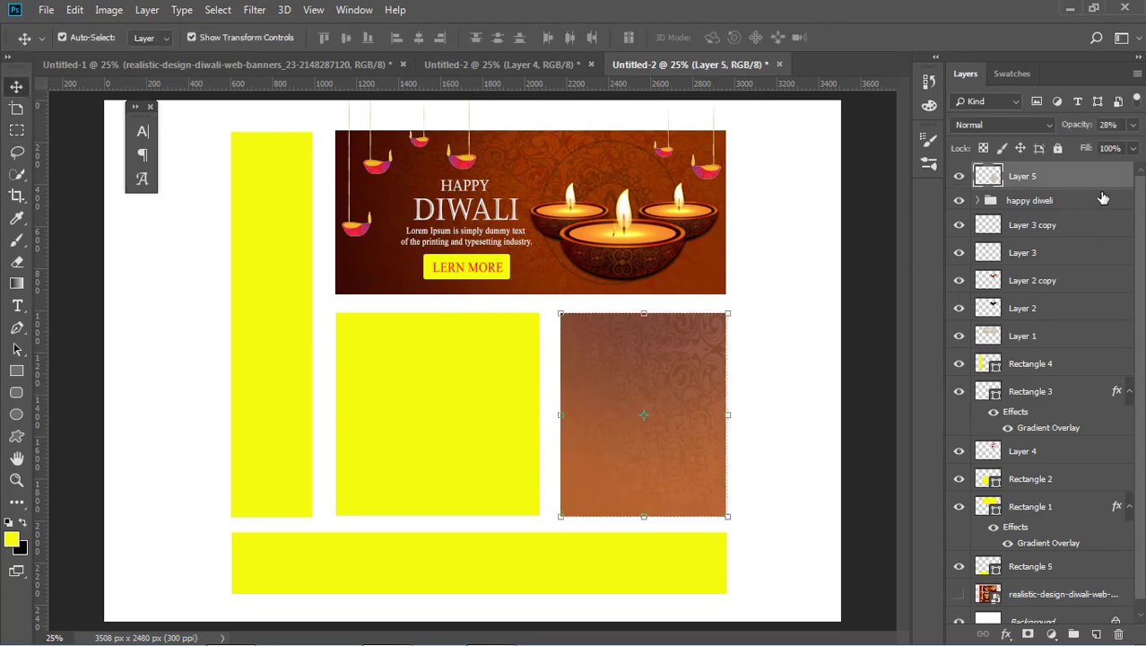
# Step: Set Layer 5 to 100% opacity with the Multiply blend mode
pyautogui.click(1133, 126)
pyautogui.moveTo(1119, 154); pyautogui.dragTo(1135, 155)
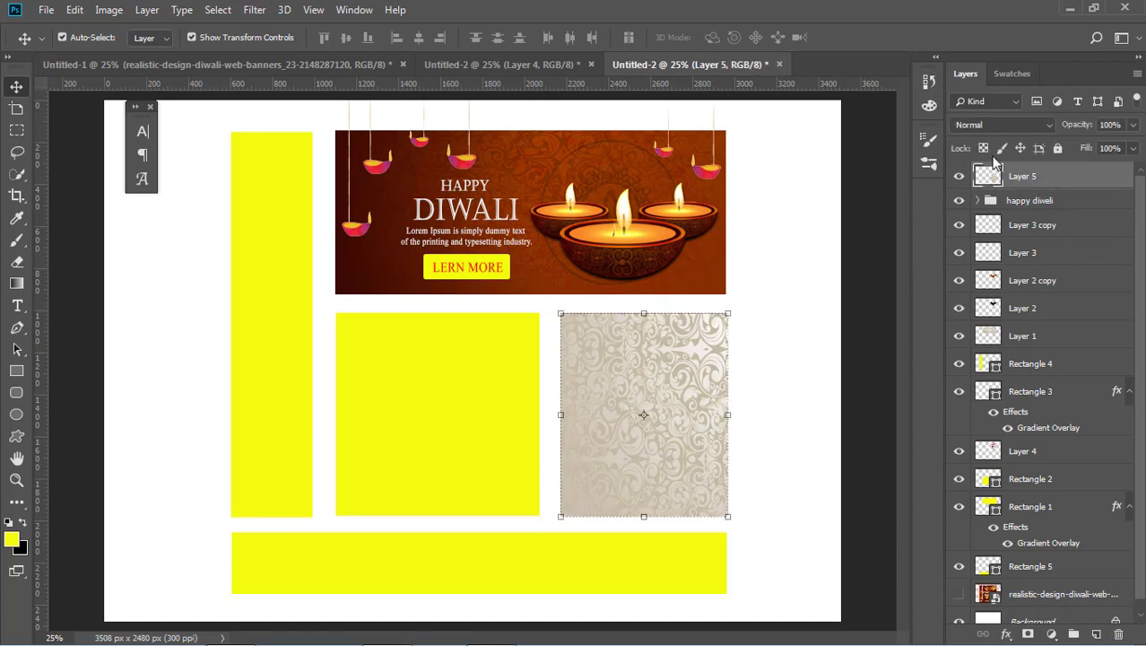
pyautogui.click(1003, 125)
pyautogui.click(977, 186)
pyautogui.click(879, 392)
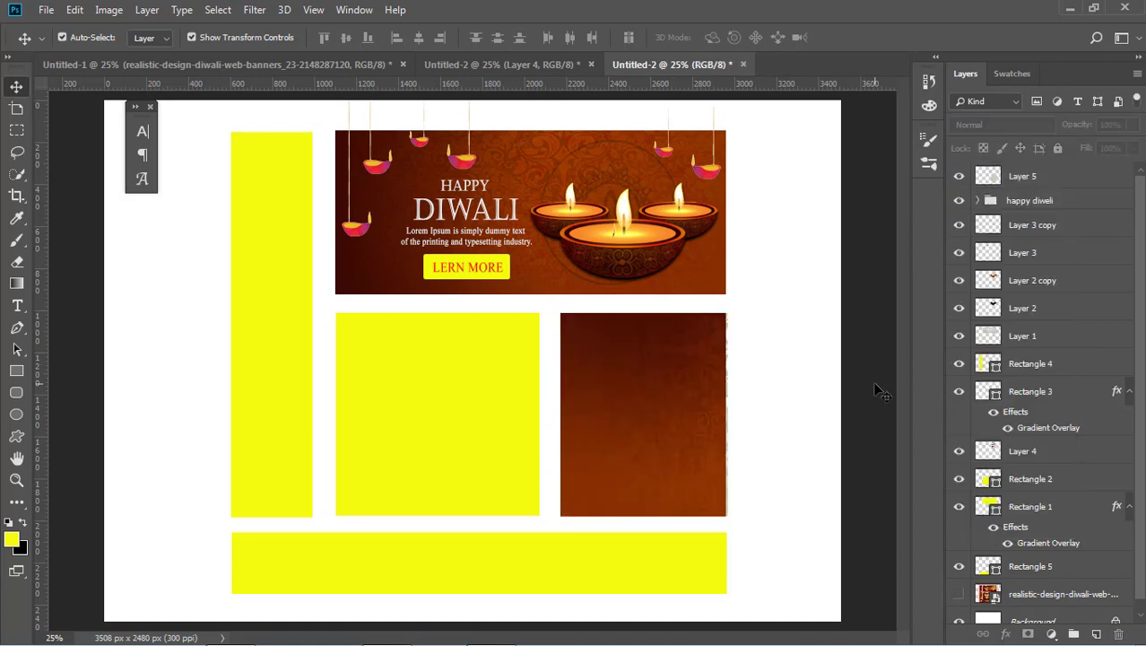
# Step: Nudge the pattern's right edge so it fits the brown square exactly
pyautogui.click(694, 403)
pyautogui.moveTo(729, 413); pyautogui.dragTo(725, 414)
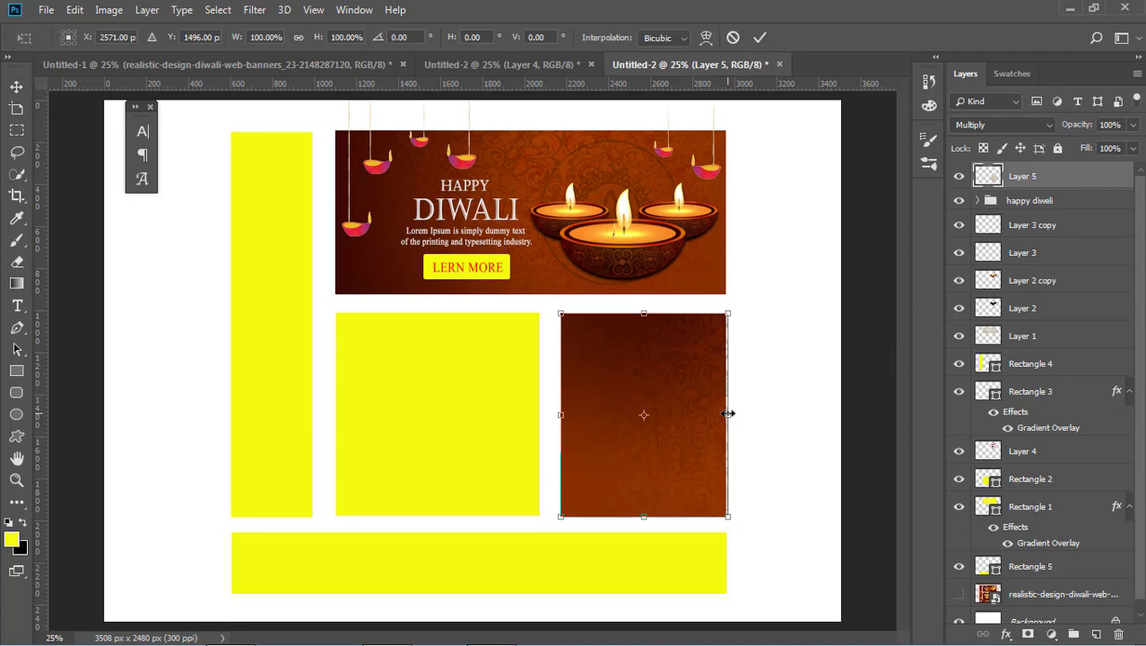
pyautogui.press('Return')
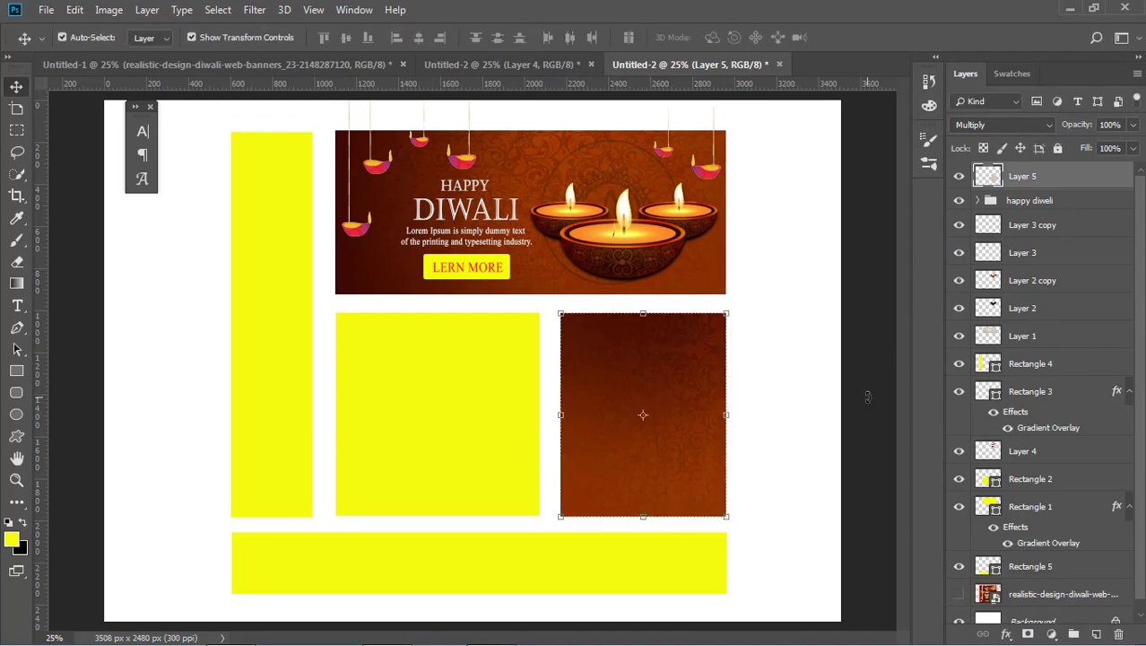
pyautogui.click(874, 406)
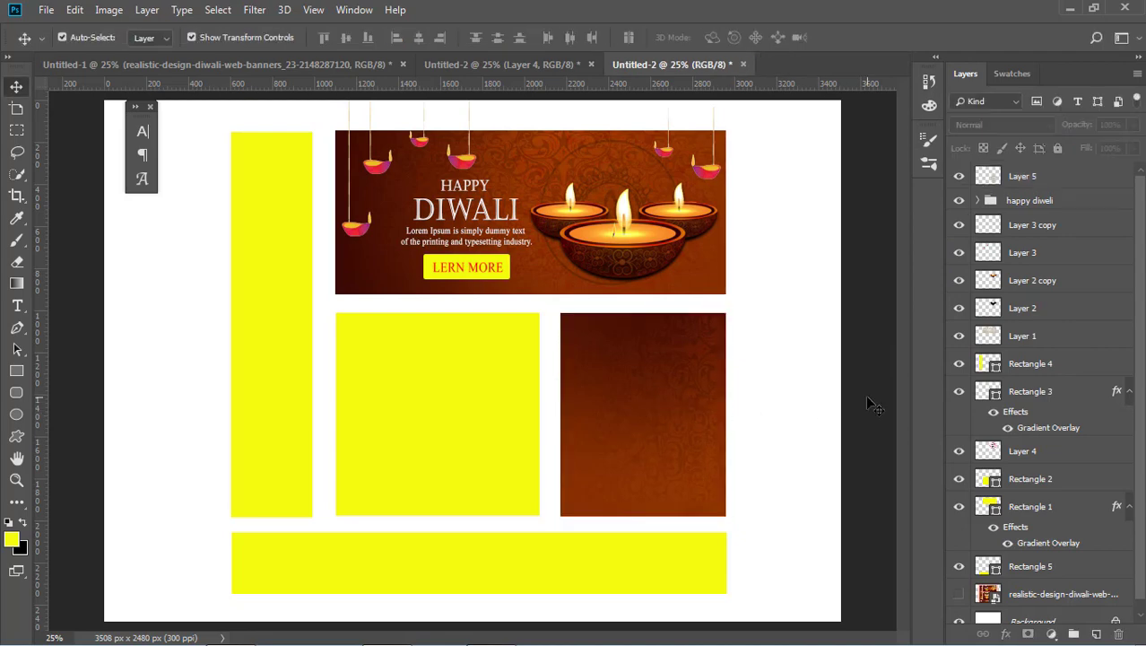
pyautogui.click(676, 456)
pyautogui.scroll(-1, 1068, 554)
pyautogui.scroll(1, 1067, 555)
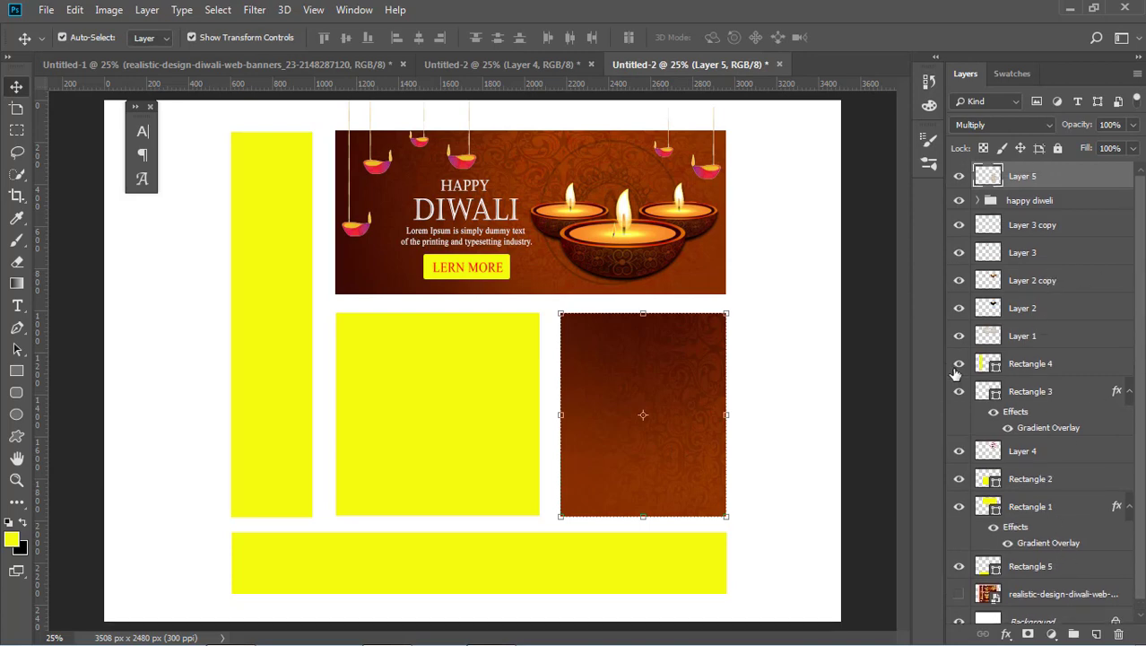
pyautogui.click(883, 417)
pyautogui.scroll(-1, 1065, 533)
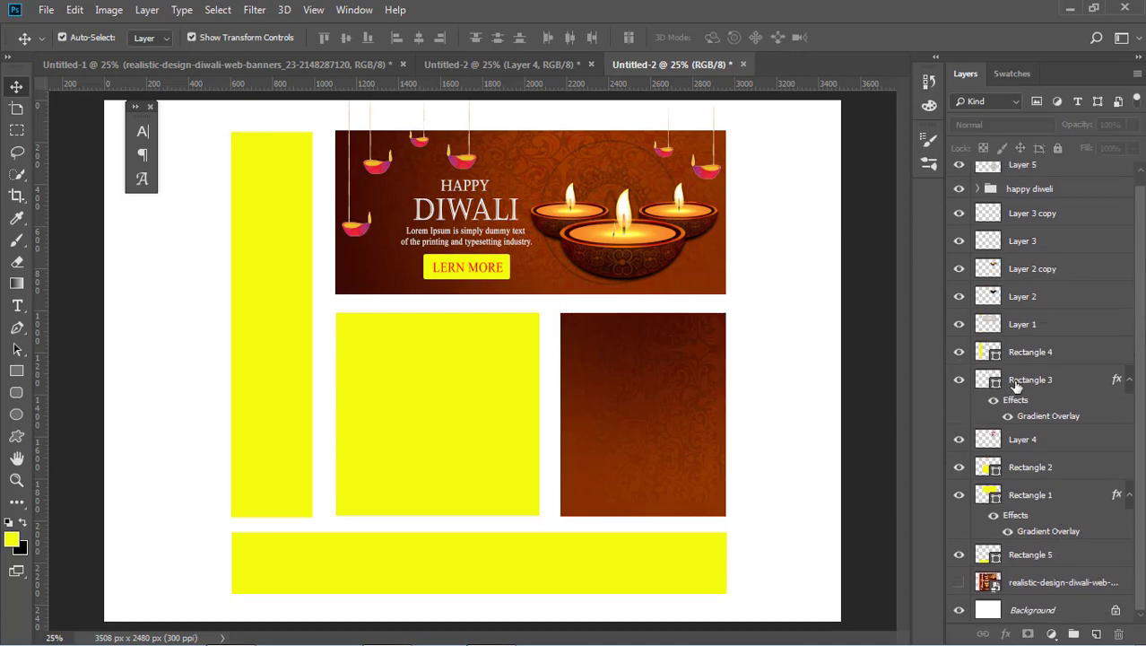
# Step: Box-select all the top banner's layers and group them into Group 1
pyautogui.click(1038, 466)
pyautogui.click(1024, 497)
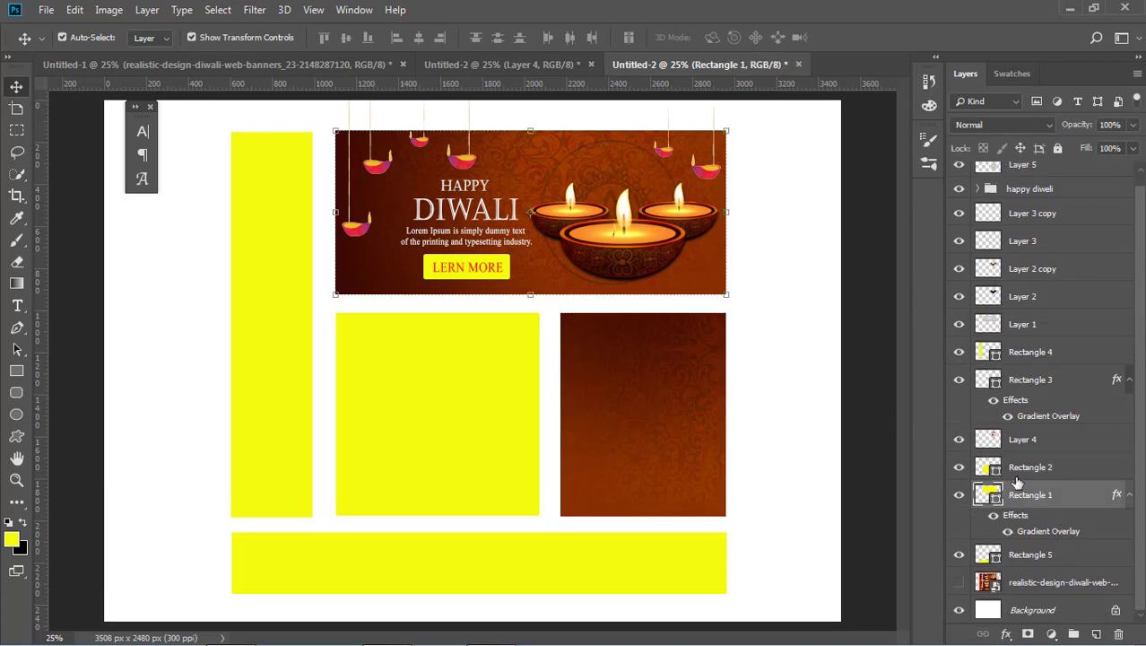
pyautogui.click(816, 274)
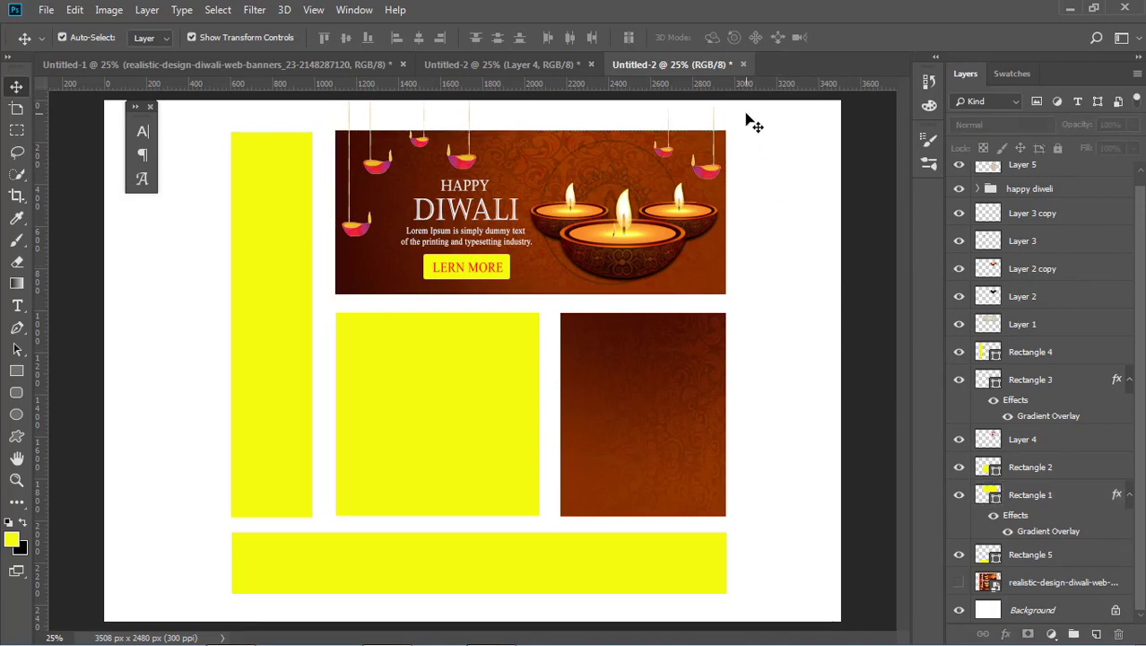
pyautogui.moveTo(746, 117); pyautogui.dragTo(346, 293)
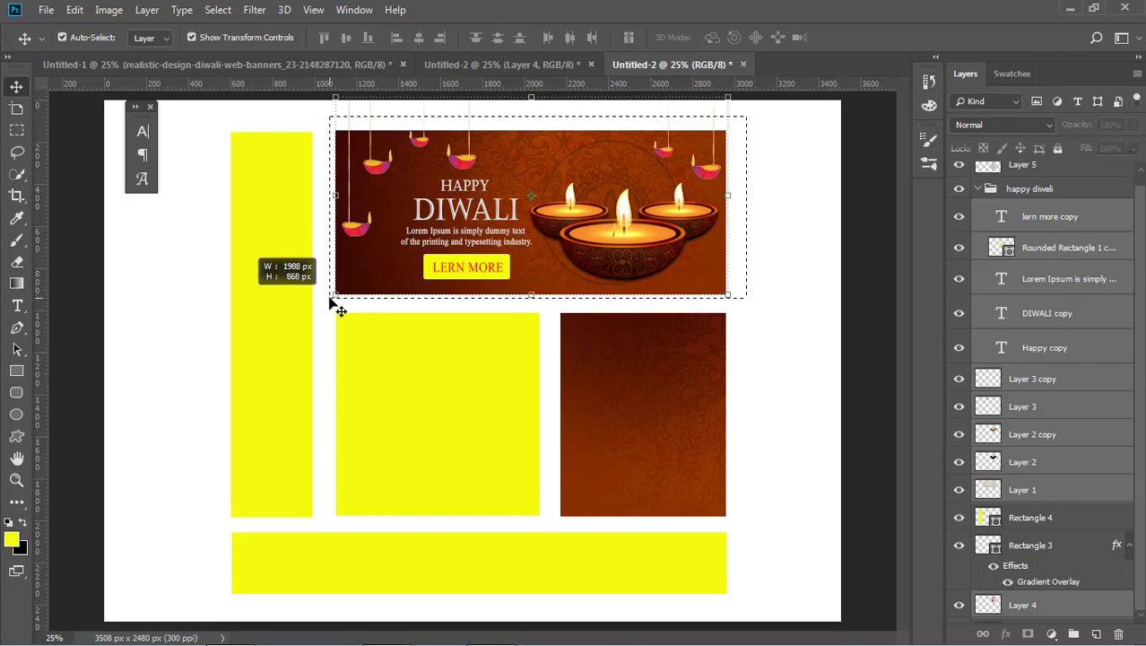
pyautogui.moveTo(337, 285); pyautogui.dragTo(331, 298)
pyautogui.hotkey('ctrl', 'g')
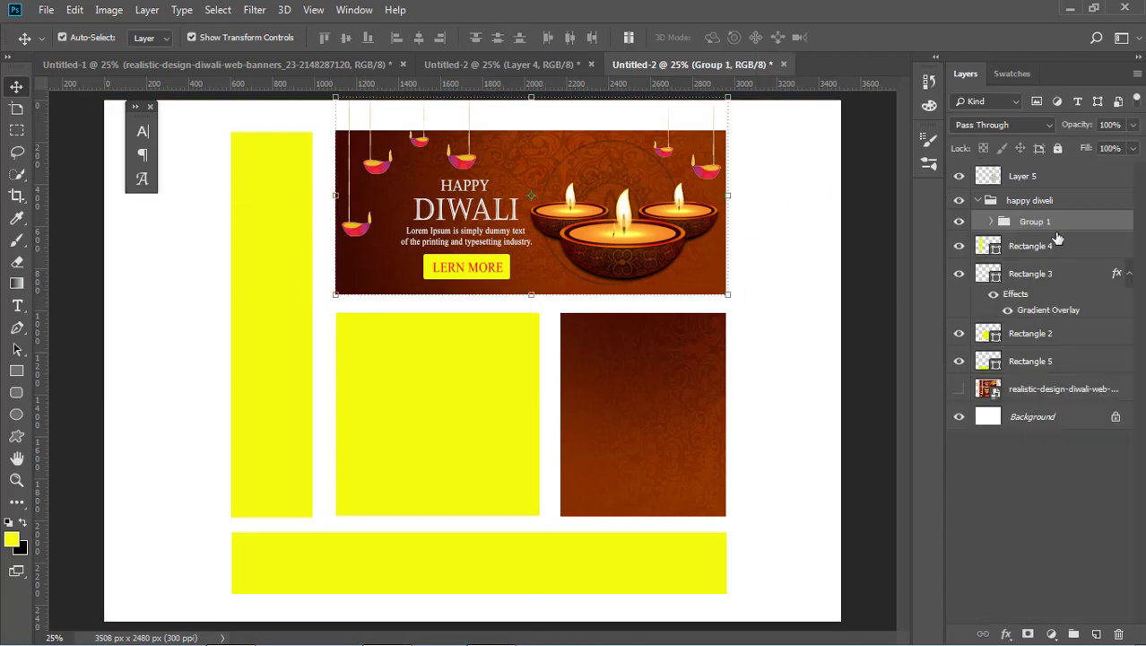
pyautogui.doubleClick(1035, 220)
pyautogui.click(798, 384)
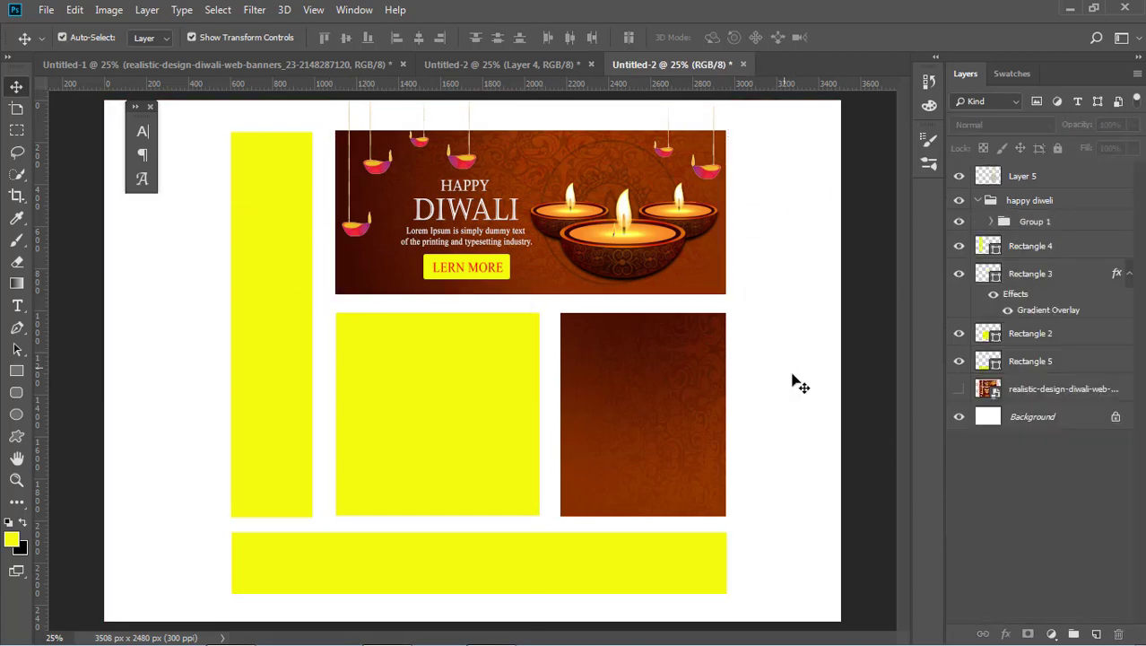
# Step: Move Layer 5 directly above Rectangle 3 in the Layers panel
pyautogui.click(679, 362)
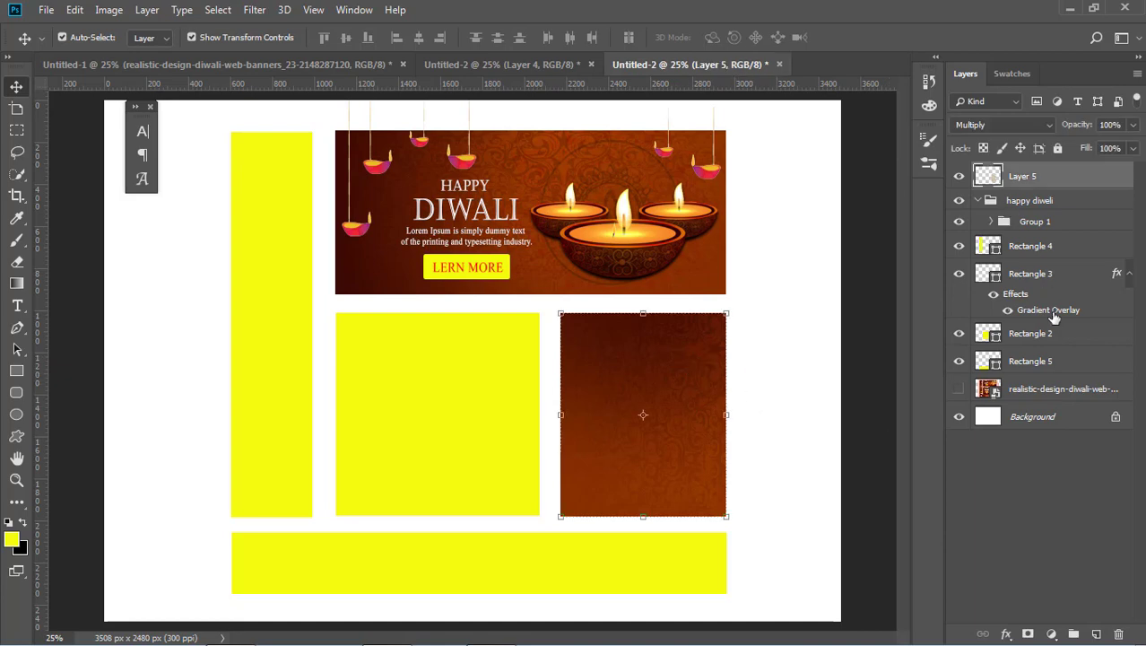
pyautogui.click(1036, 339)
pyautogui.click(1036, 360)
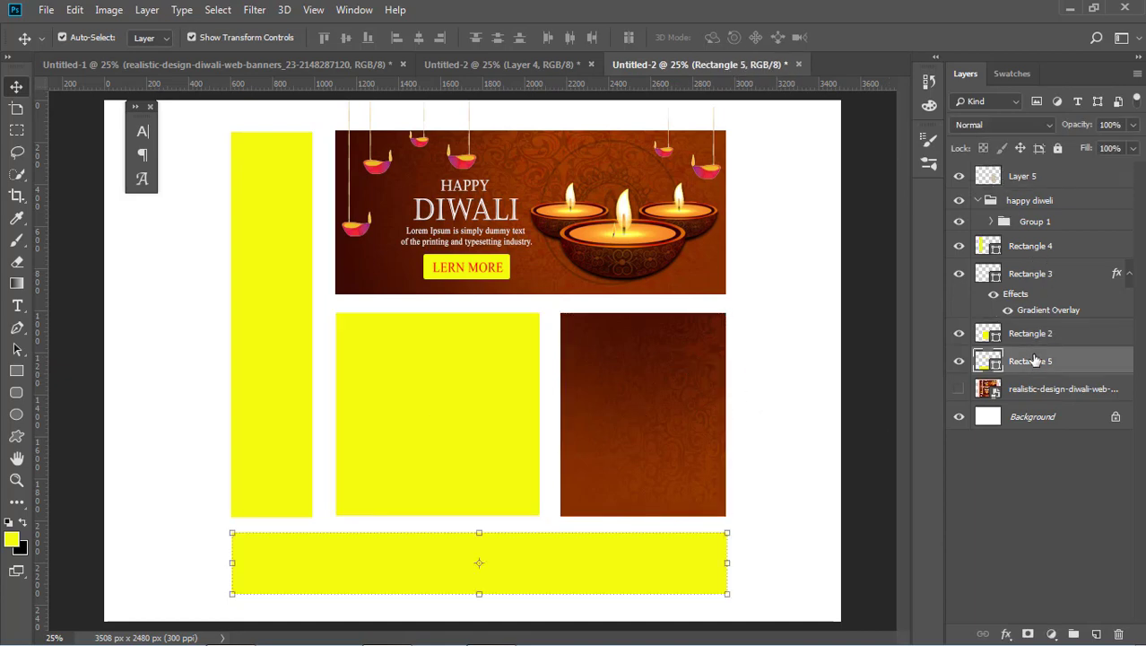
pyautogui.click(1022, 278)
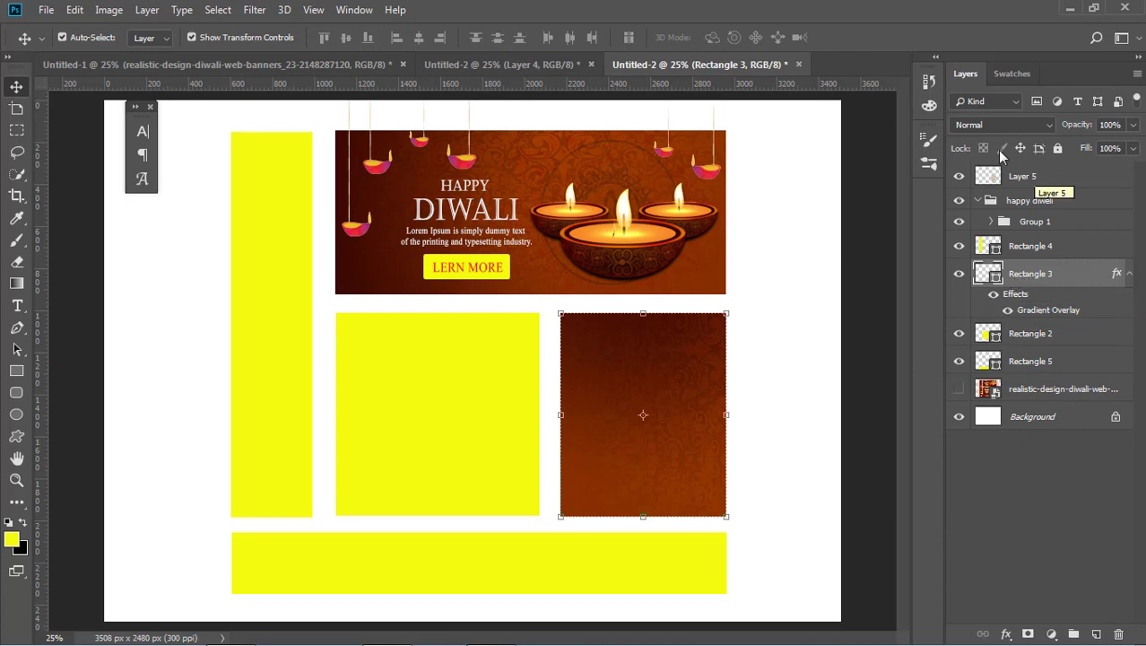
pyautogui.moveTo(1027, 175); pyautogui.dragTo(1031, 260)
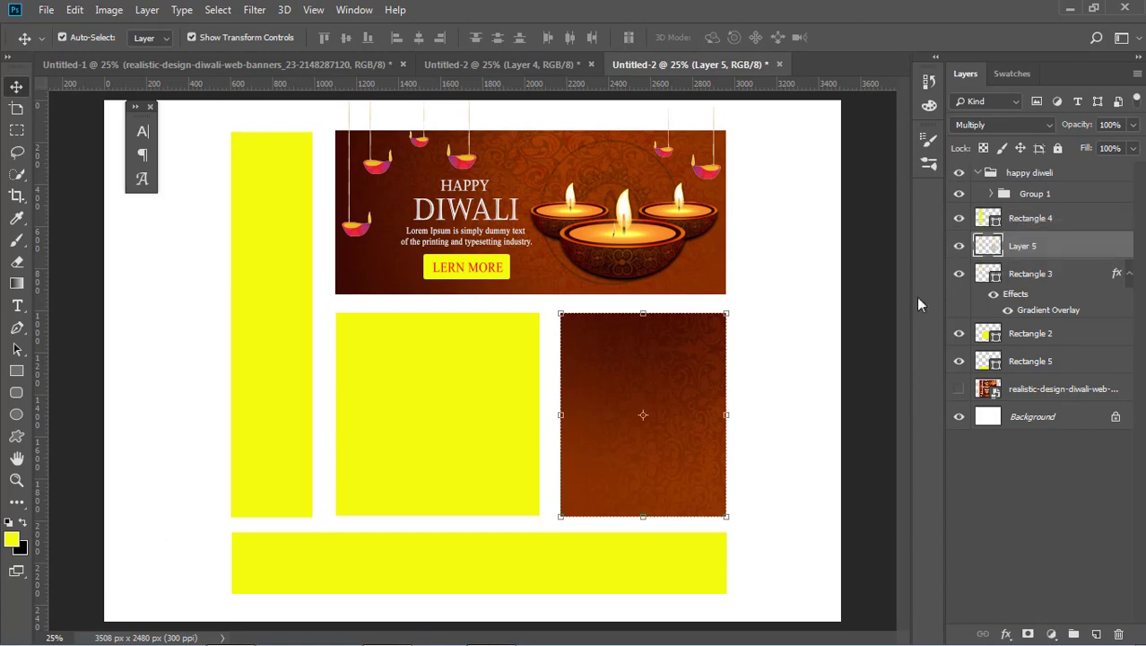
pyautogui.click(1041, 279)
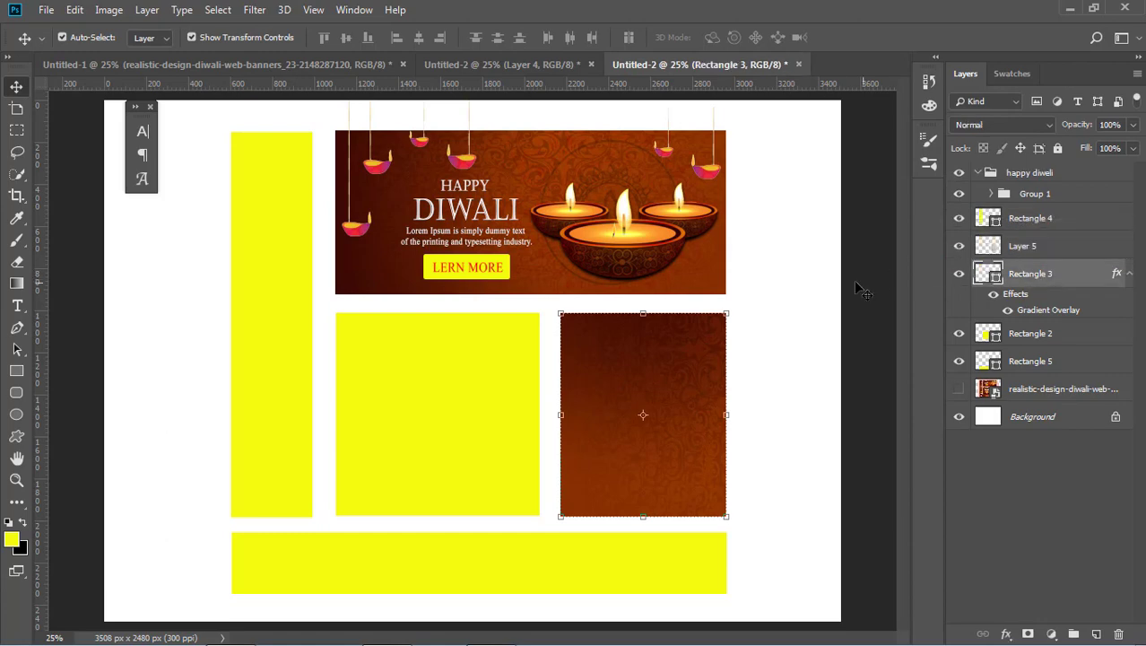
pyautogui.click(687, 405)
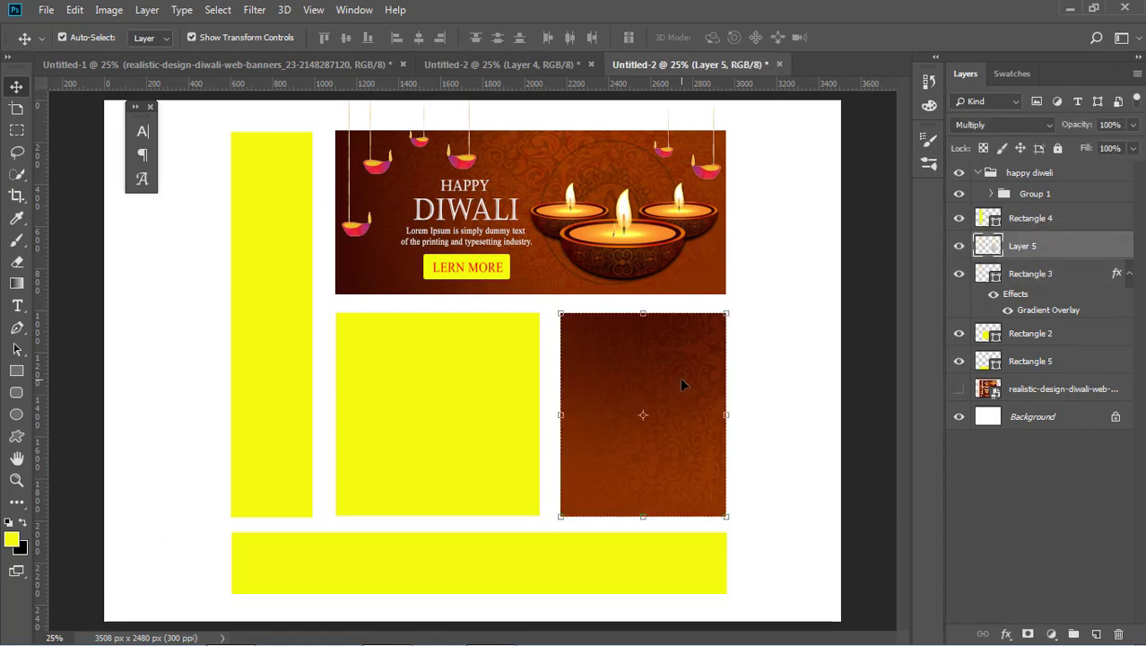
# Step: Duplicate Layer 5 onto the middle yellow square and stretch the copy to its width
pyautogui.moveTo(682, 384); pyautogui.dragTo(459, 382)
pyautogui.moveTo(504, 413); pyautogui.dragTo(541, 412)
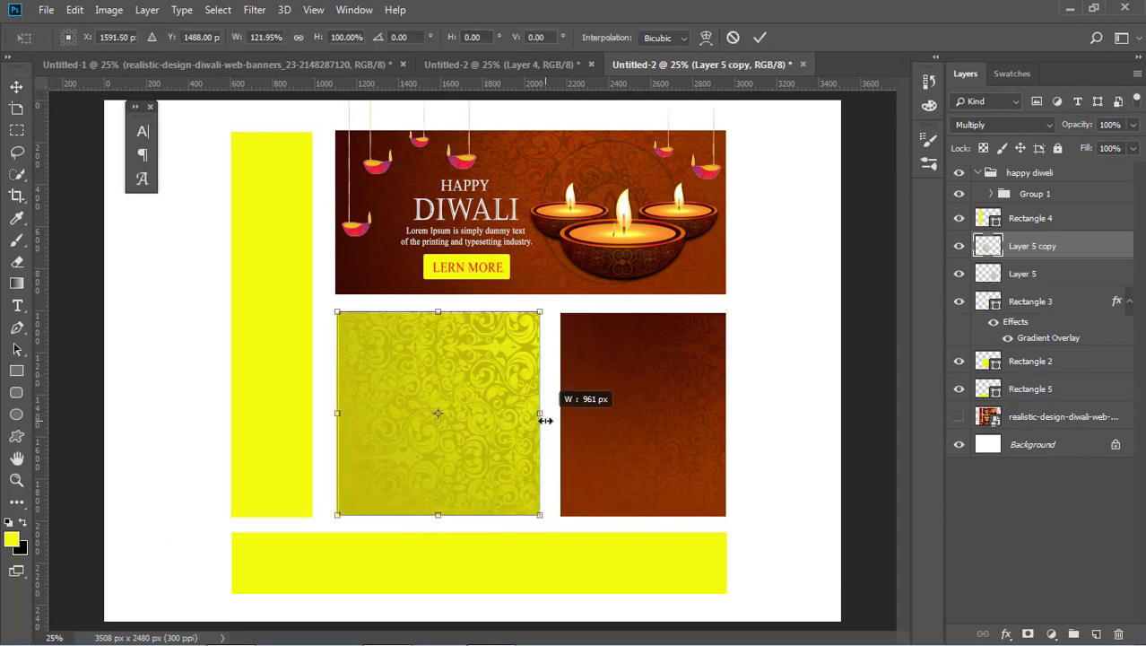
pyautogui.press('Return')
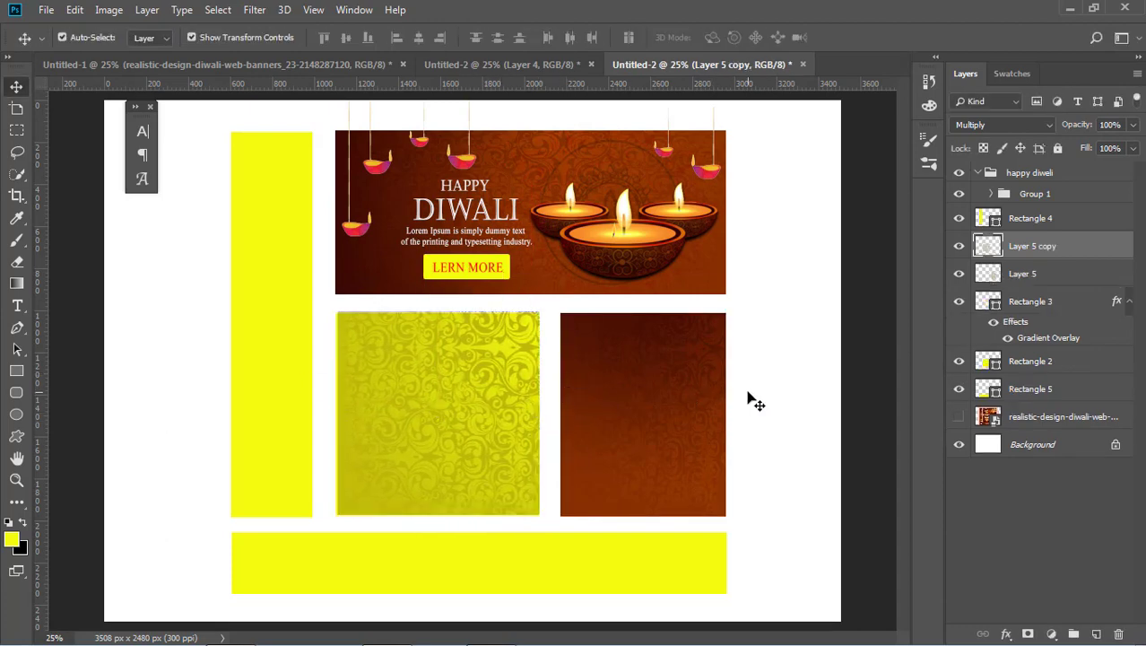
pyautogui.click(339, 413)
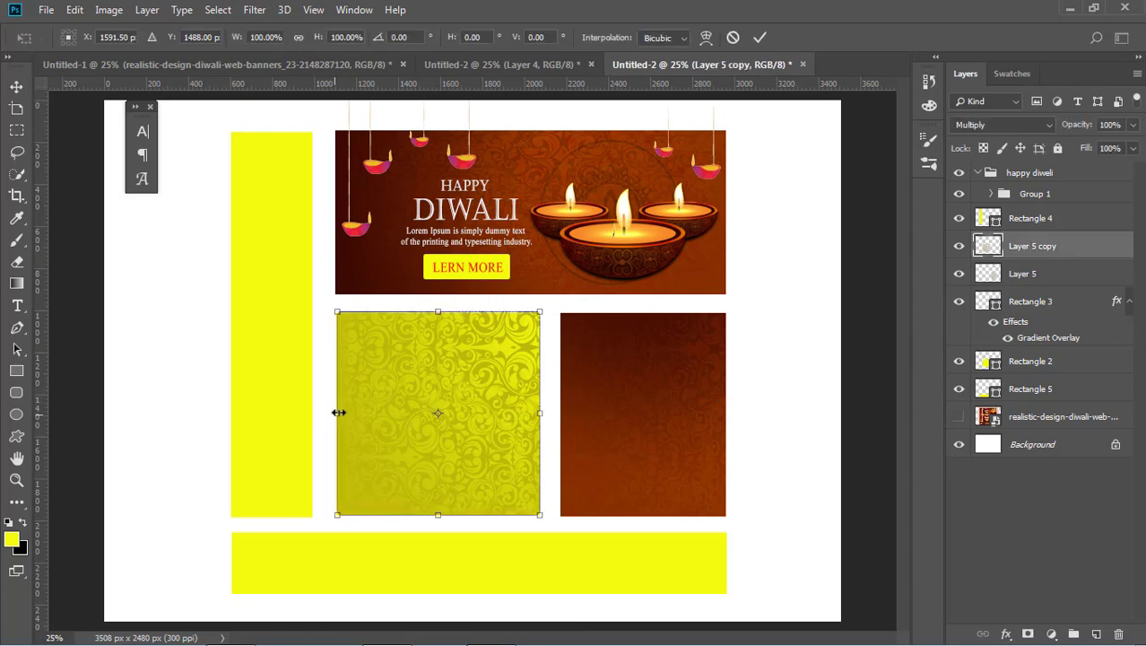
pyautogui.press('Return')
pyautogui.click(770, 396)
pyautogui.click(683, 389)
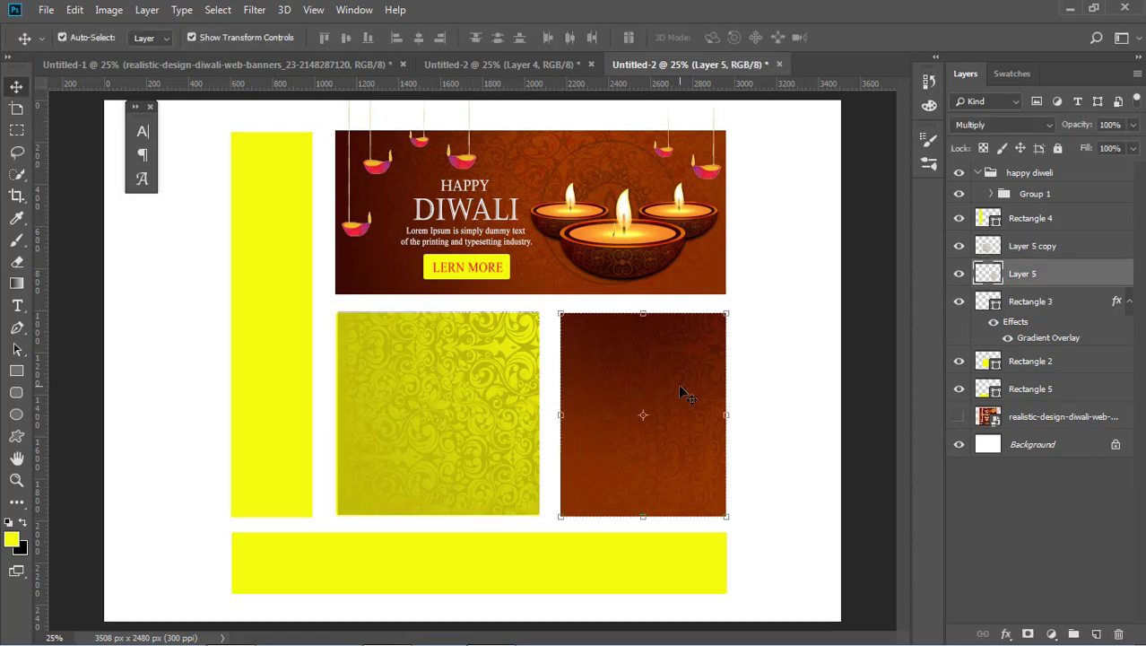
pyautogui.click(792, 329)
pyautogui.click(625, 184)
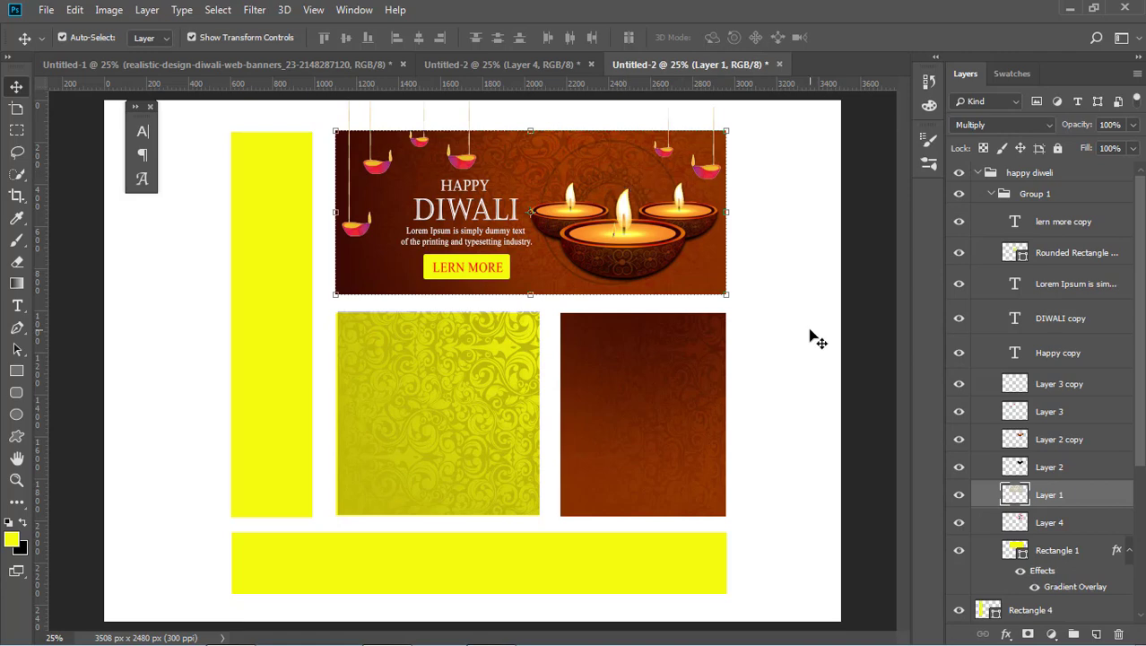
# Step: Move Layer 4 above Layer 1 and place a roughly 70% copy on the brown square
pyautogui.click(1056, 523)
pyautogui.moveTo(1059, 526); pyautogui.dragTo(1065, 486)
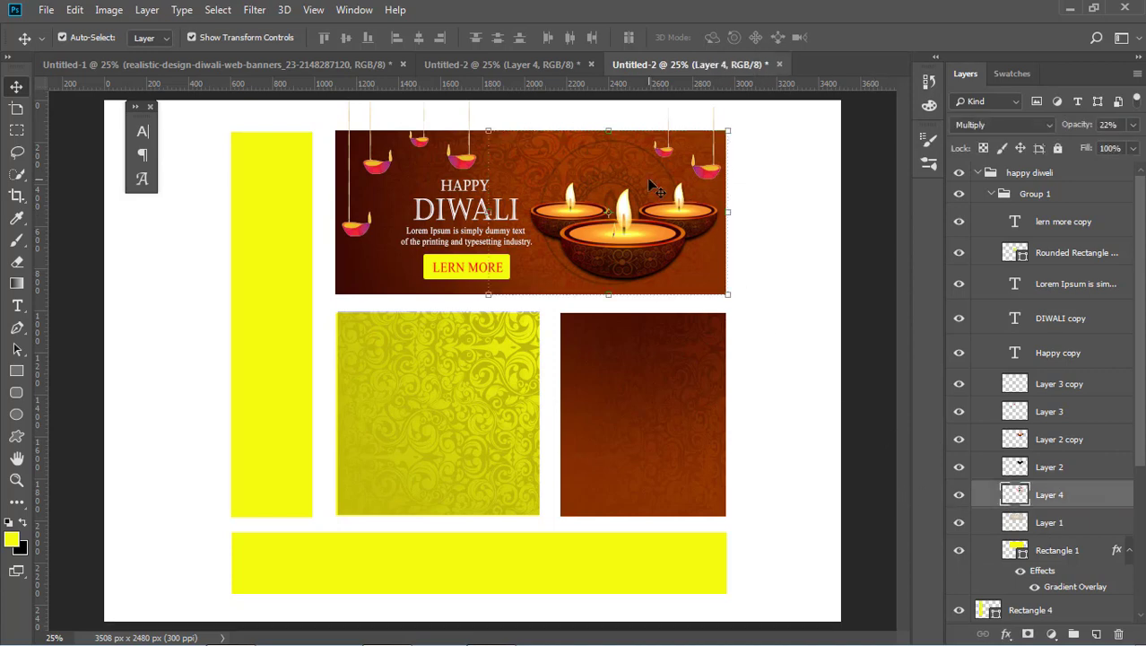
pyautogui.moveTo(645, 177); pyautogui.dragTo(685, 399)
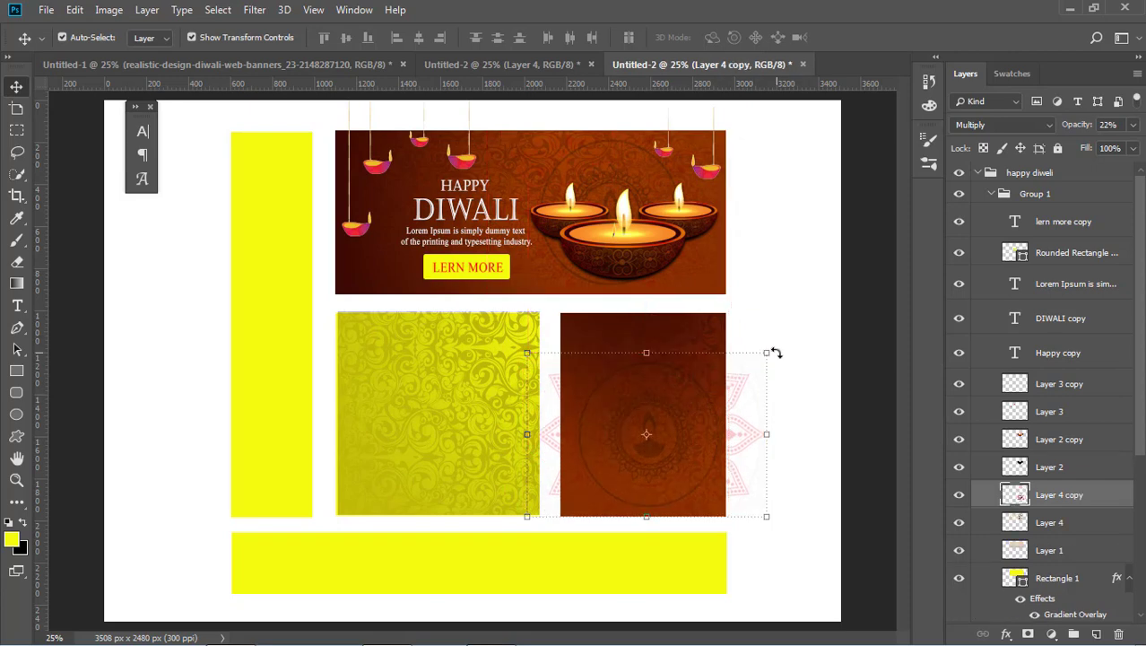
pyautogui.moveTo(767, 352); pyautogui.dragTo(727, 378)
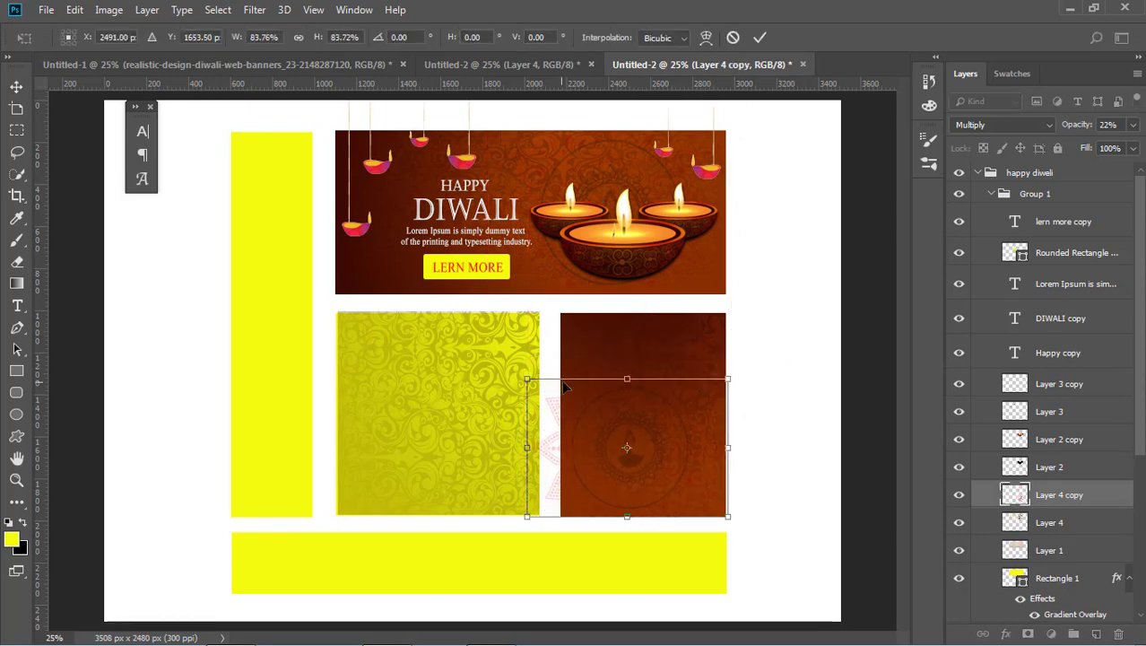
pyautogui.moveTo(529, 377); pyautogui.dragTo(581, 386)
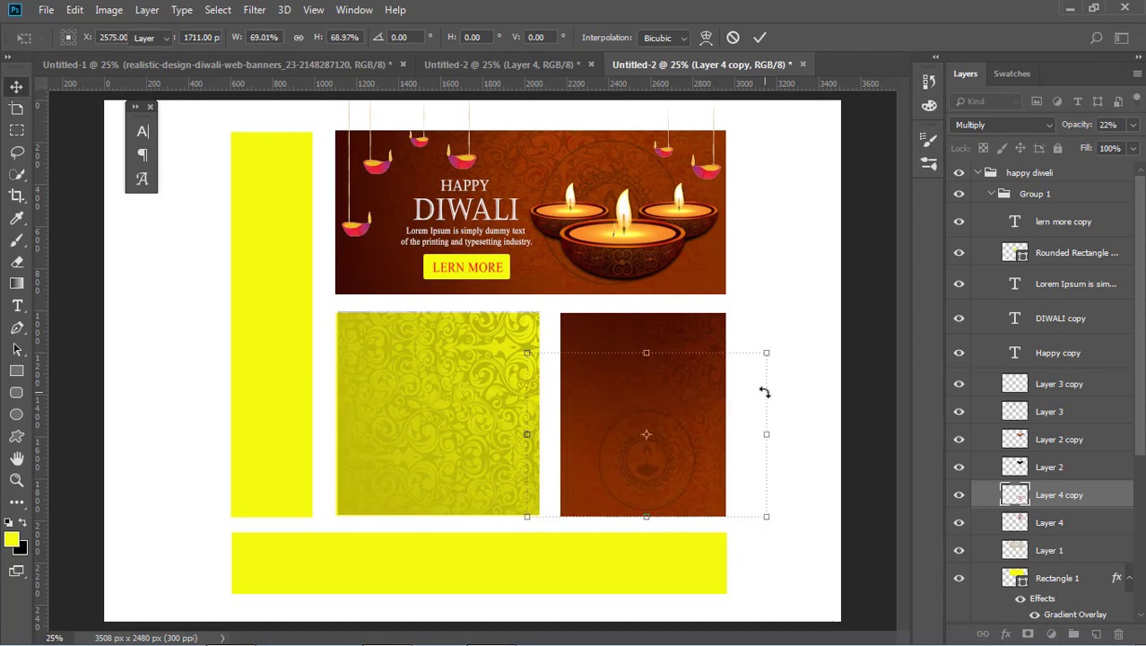
pyautogui.press('Return')
pyautogui.click(754, 413)
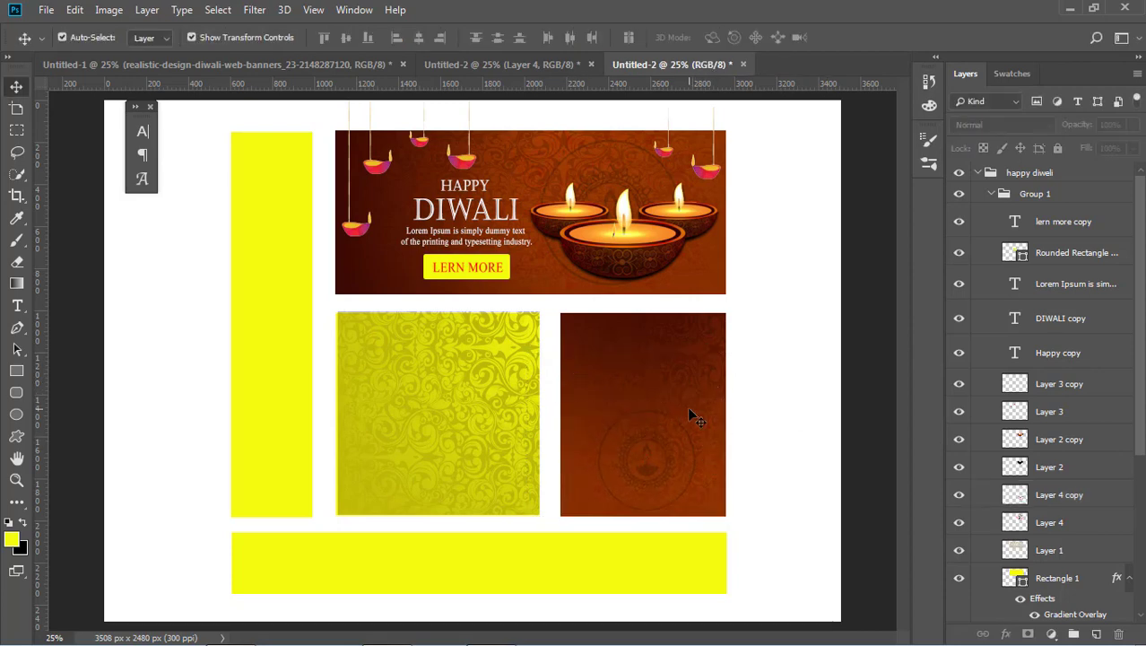
# Step: Nudge the banner's faint ornament slightly right and up
pyautogui.click(645, 175)
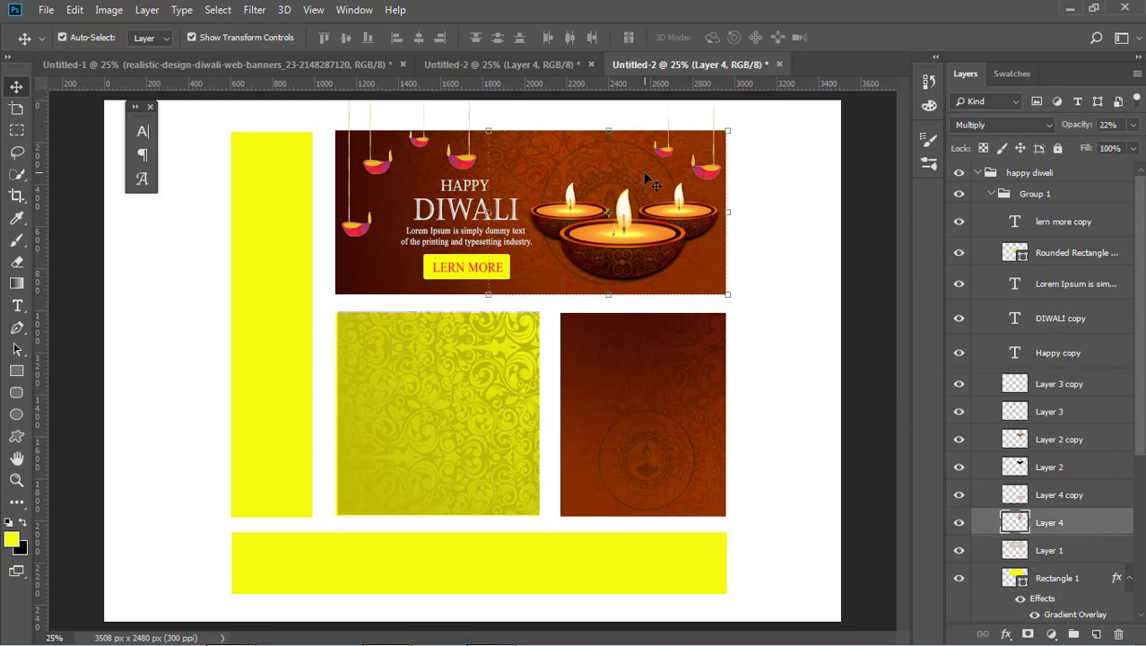
pyautogui.hotkey('shift', 'Right')
pyautogui.hotkey('shift', 'Right')
pyautogui.hotkey('shift', 'Right')
pyautogui.hotkey('shift', 'Right')
pyautogui.hotkey('shift', 'Right')
pyautogui.hotkey('shift', 'Right')
pyautogui.hotkey('shift', 'Right')
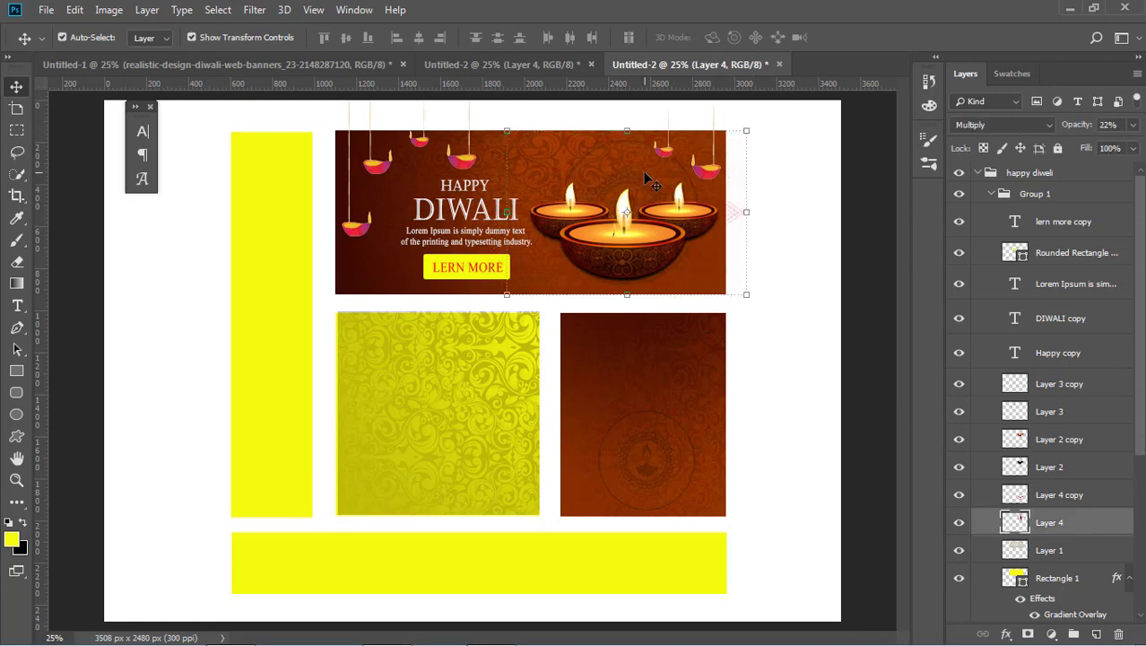
pyautogui.hotkey('shift', 'Left')
pyautogui.hotkey('shift', 'Left')
pyautogui.hotkey('shift', 'Up')
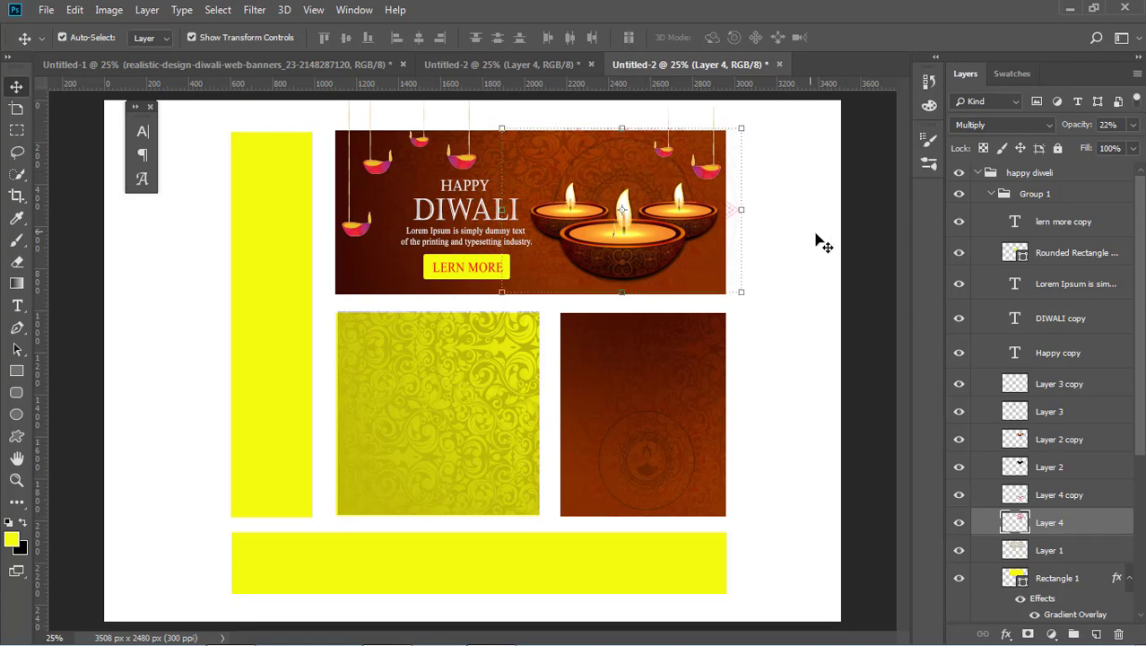
pyautogui.click(16, 261)
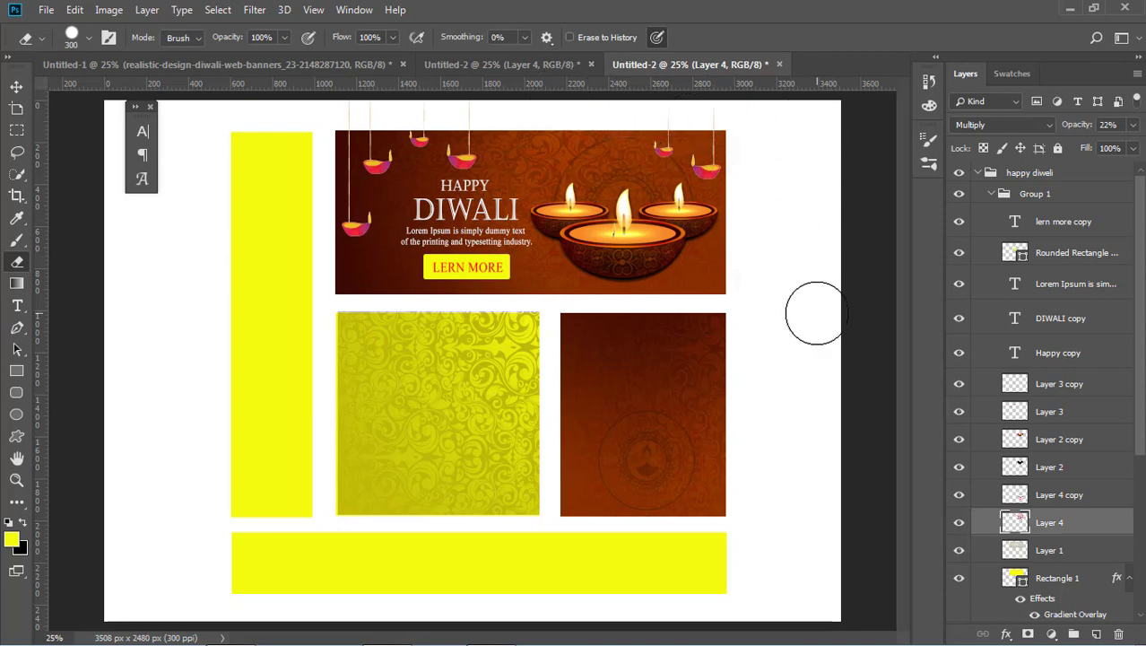
pyautogui.click(16, 87)
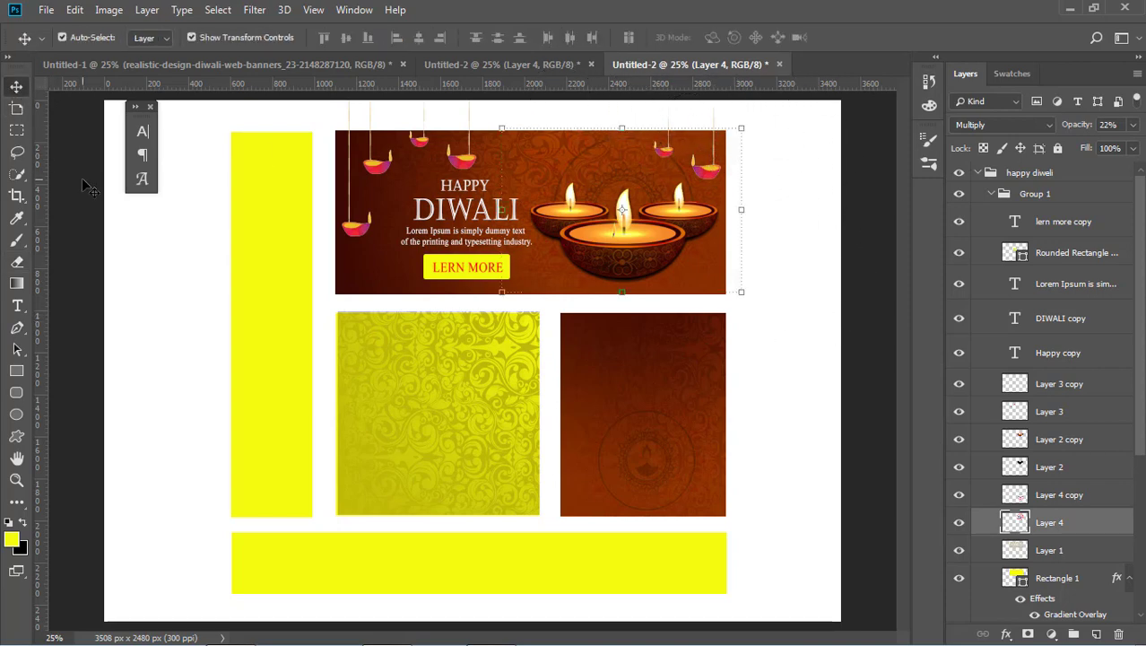
# Step: Copy the Layer 2 and Layer 2 copy lamps onto the brown square's bottom, scaled to about two-thirds
pyautogui.click(630, 244)
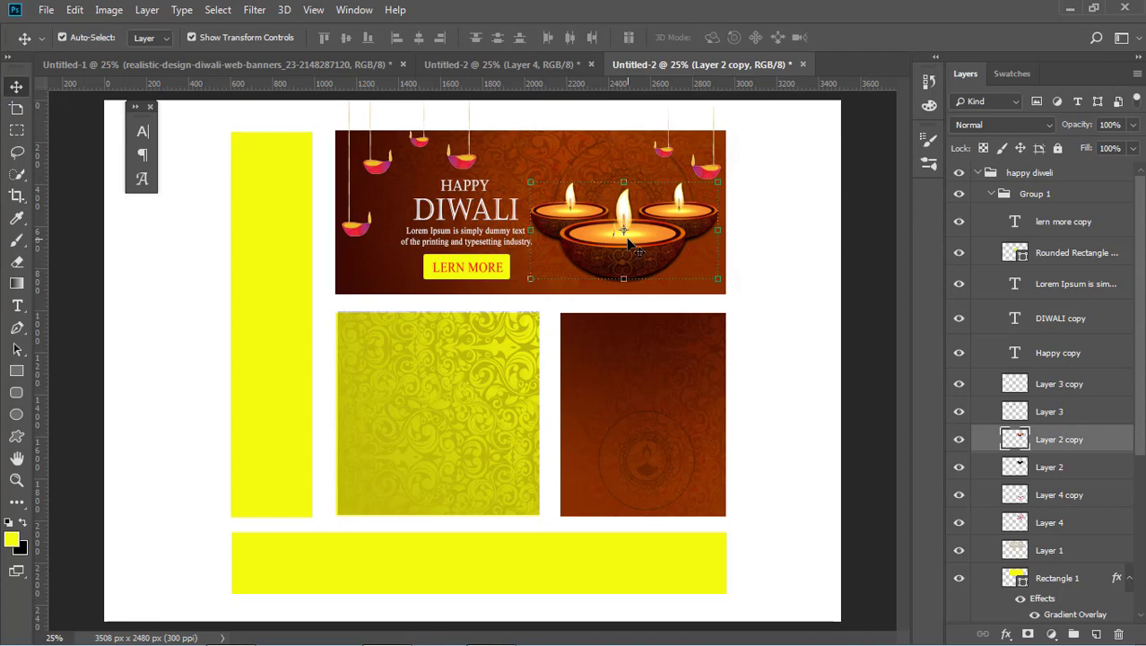
pyautogui.keyDown('shift'); pyautogui.click(1065, 464); pyautogui.keyUp('shift')
pyautogui.moveTo(645, 263); pyautogui.dragTo(666, 449)
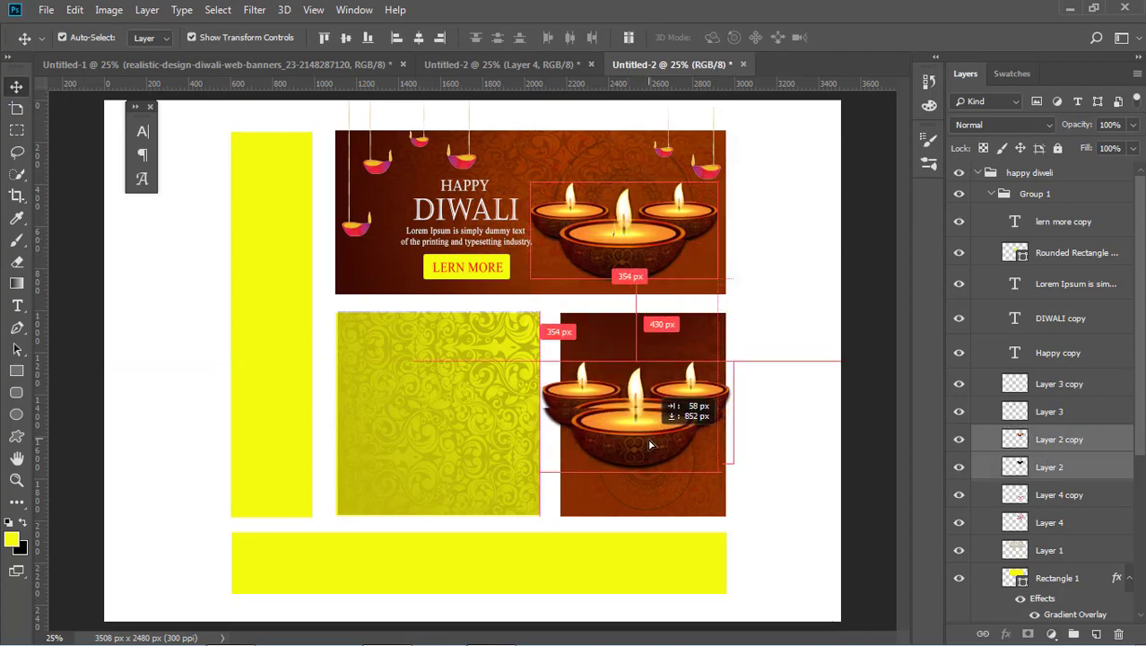
pyautogui.moveTo(741, 369); pyautogui.dragTo(676, 403)
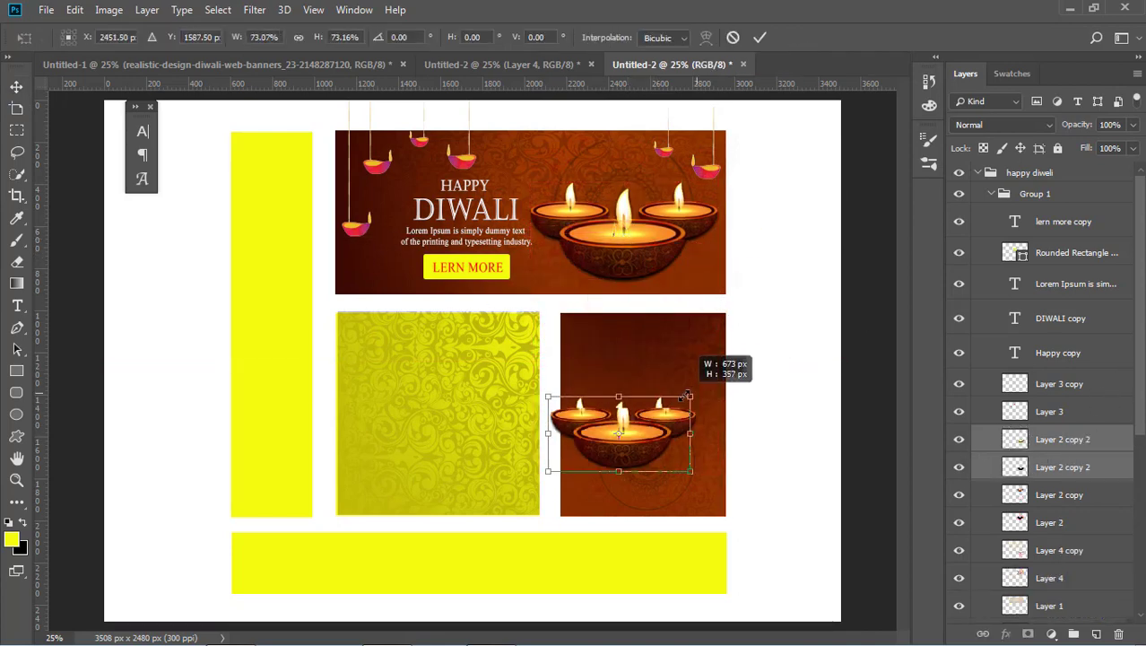
pyautogui.moveTo(637, 444); pyautogui.dragTo(667, 475)
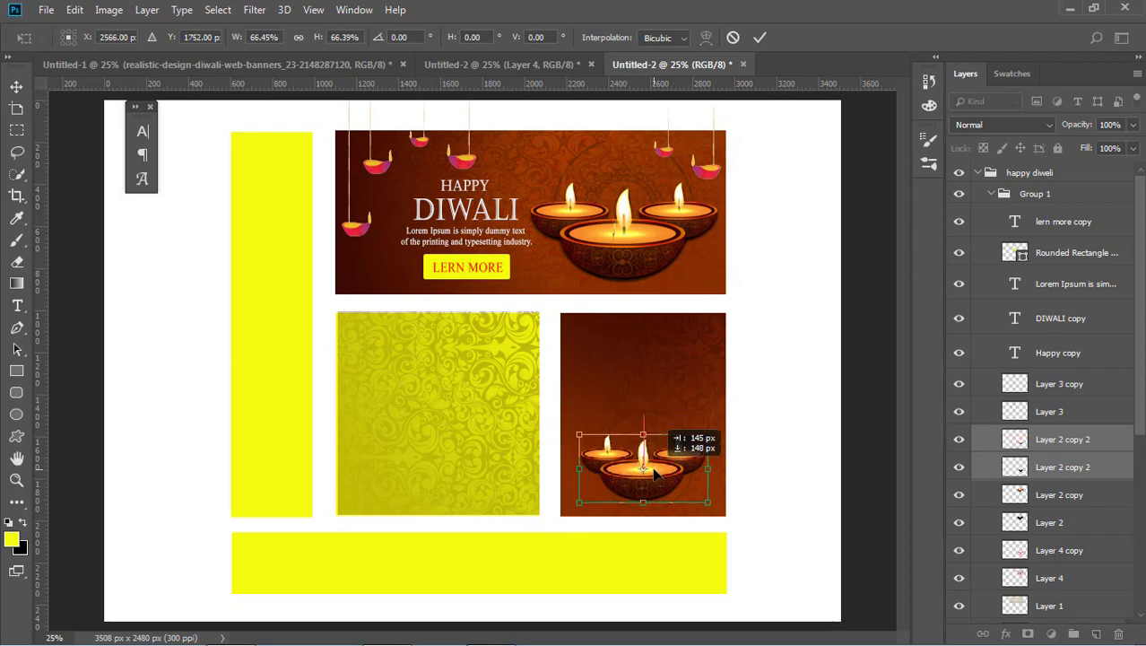
pyautogui.moveTo(580, 433); pyautogui.dragTo(569, 430)
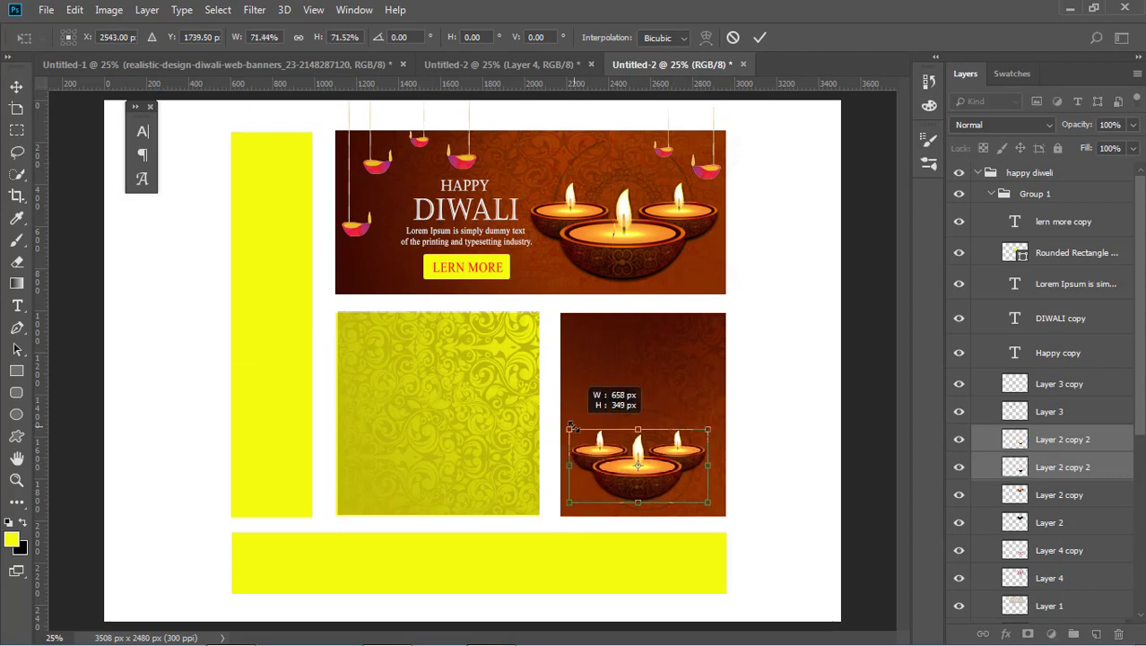
pyautogui.moveTo(717, 510); pyautogui.dragTo(719, 511)
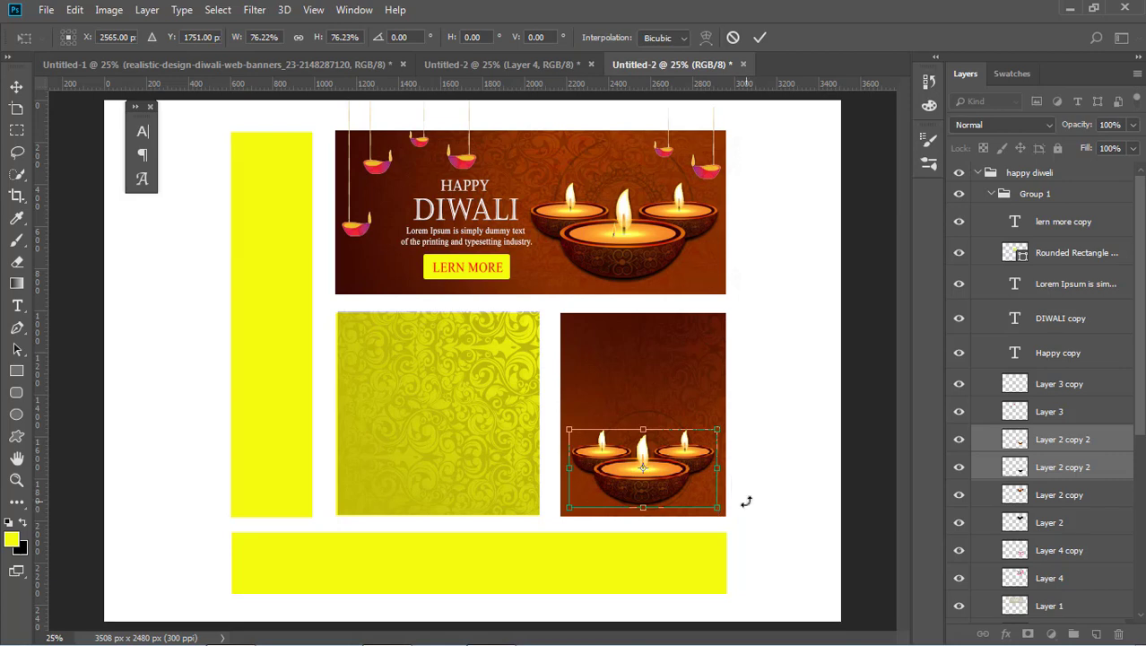
pyautogui.press('Right')
pyautogui.press('Right')
pyautogui.press('Right')
pyautogui.press('Down')
pyautogui.press('Down')
pyautogui.press('Down')
pyautogui.press('Down')
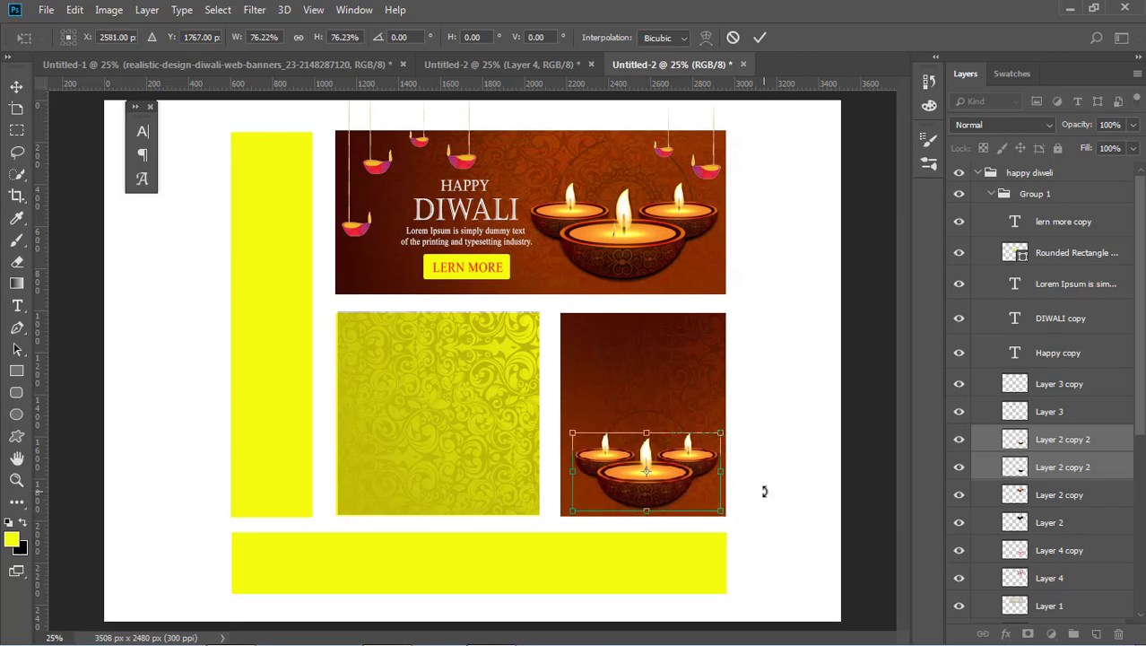
pyautogui.press('Down')
pyautogui.press('Return')
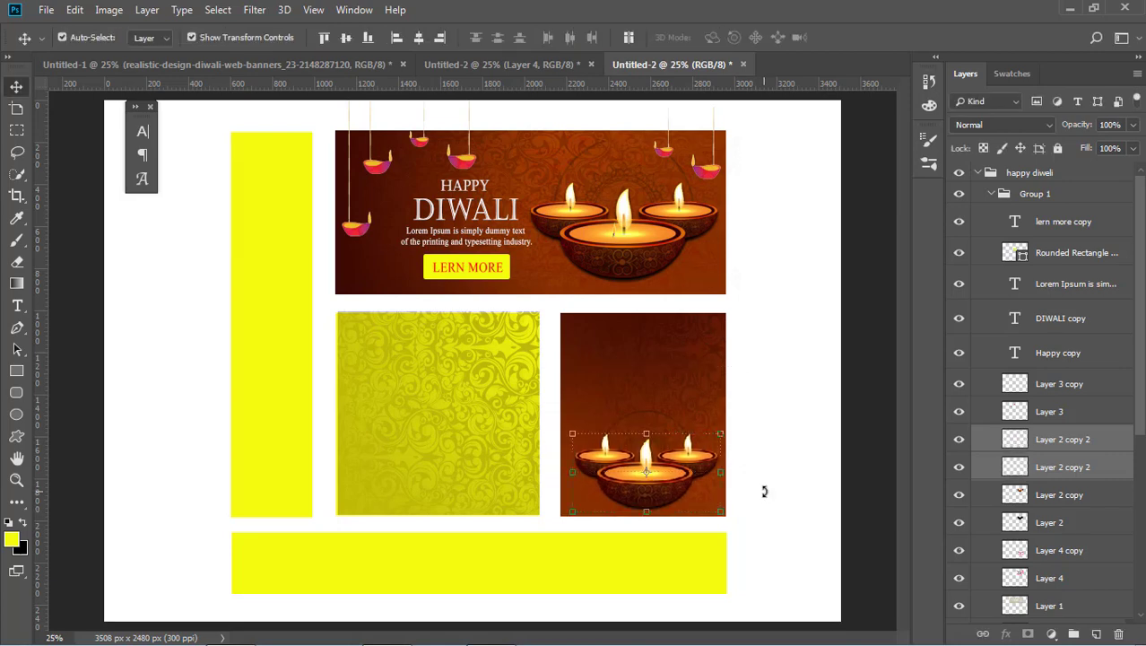
# Step: Duplicate Group 1, nudge the copy down and back, then delete it
pyautogui.click(480, 267)
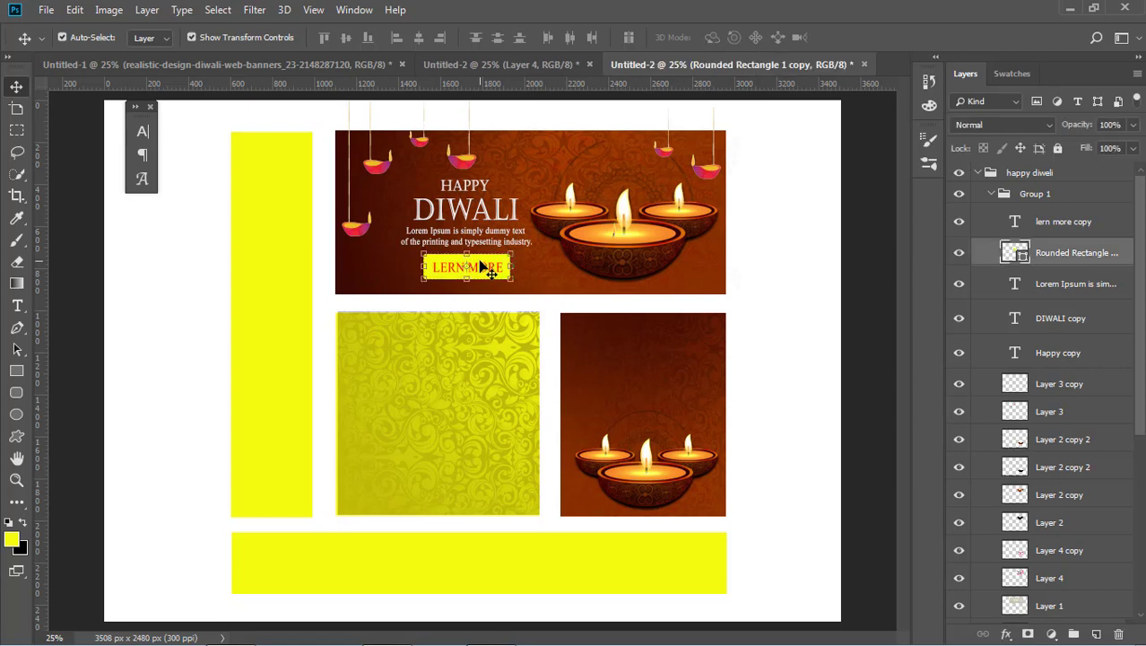
pyautogui.click(993, 196)
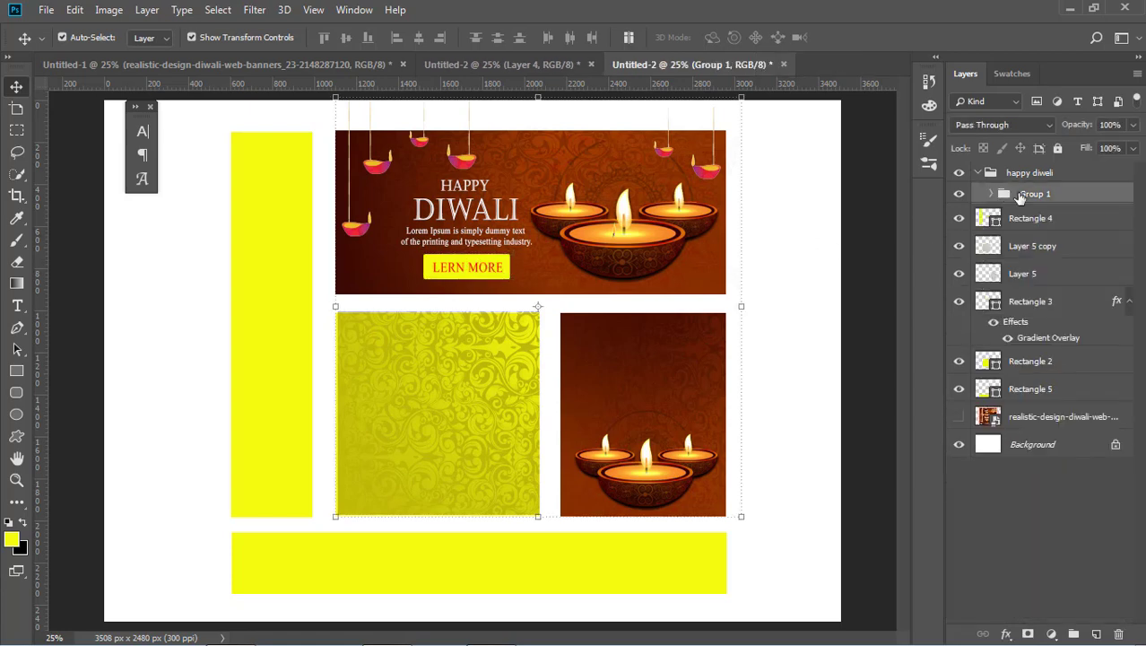
pyautogui.hotkey('ctrl', 'j')
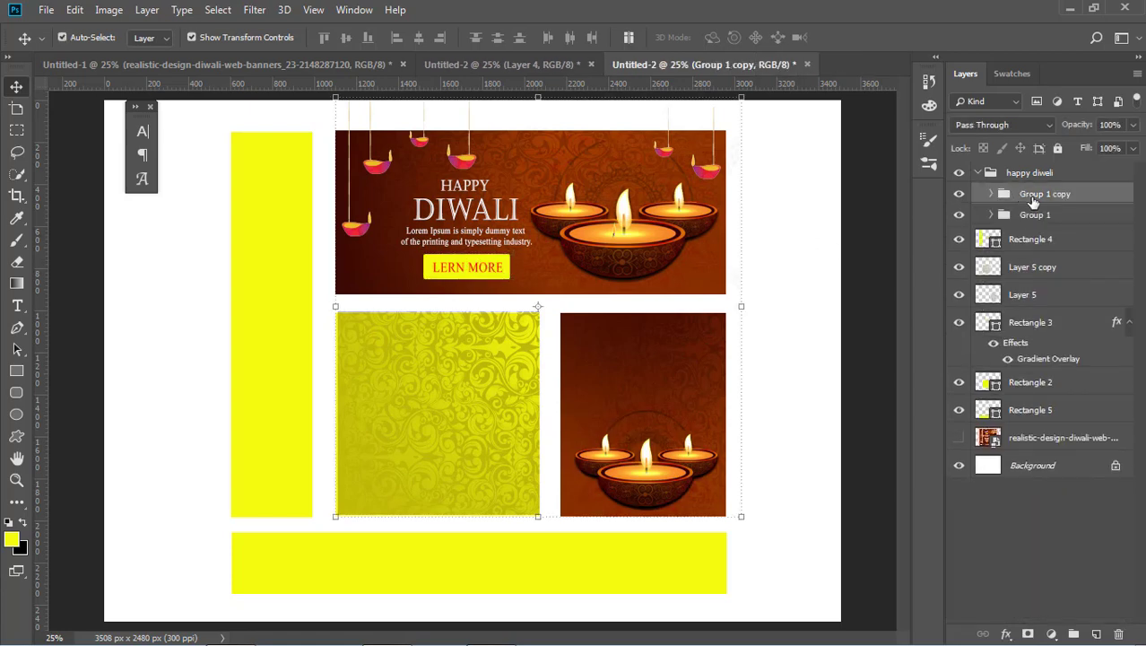
pyautogui.hotkey('shift', 'Down')
pyautogui.hotkey('shift', 'Down')
pyautogui.hotkey('shift', 'Down')
pyautogui.hotkey('shift', 'Down')
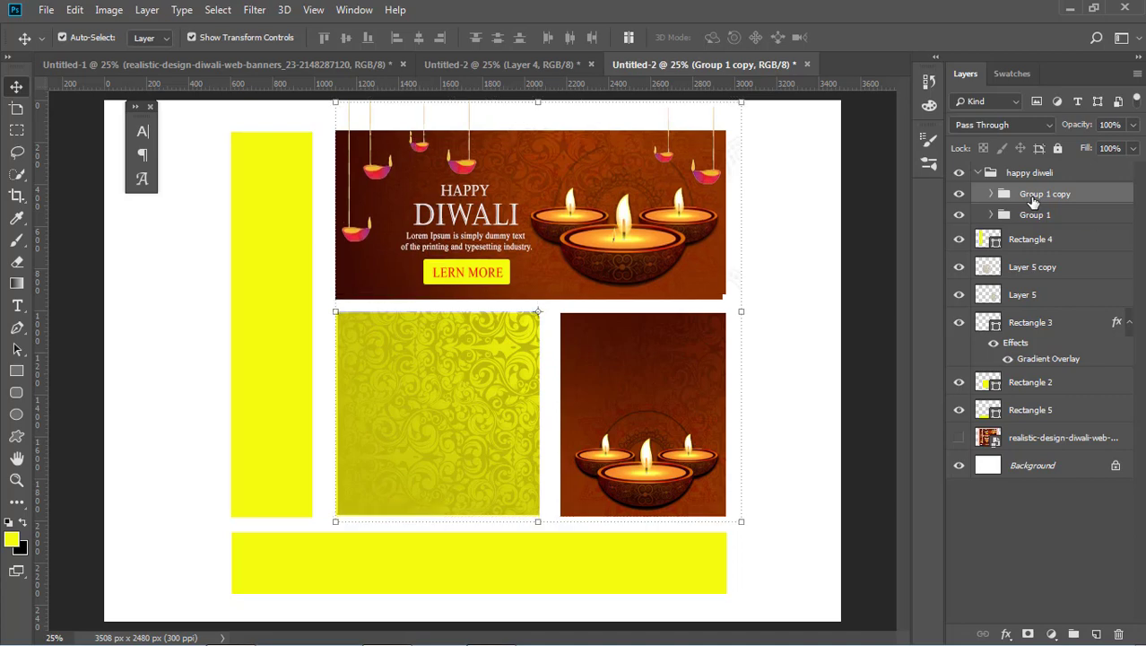
pyautogui.hotkey('shift', 'Down')
pyautogui.hotkey('shift', 'Up')
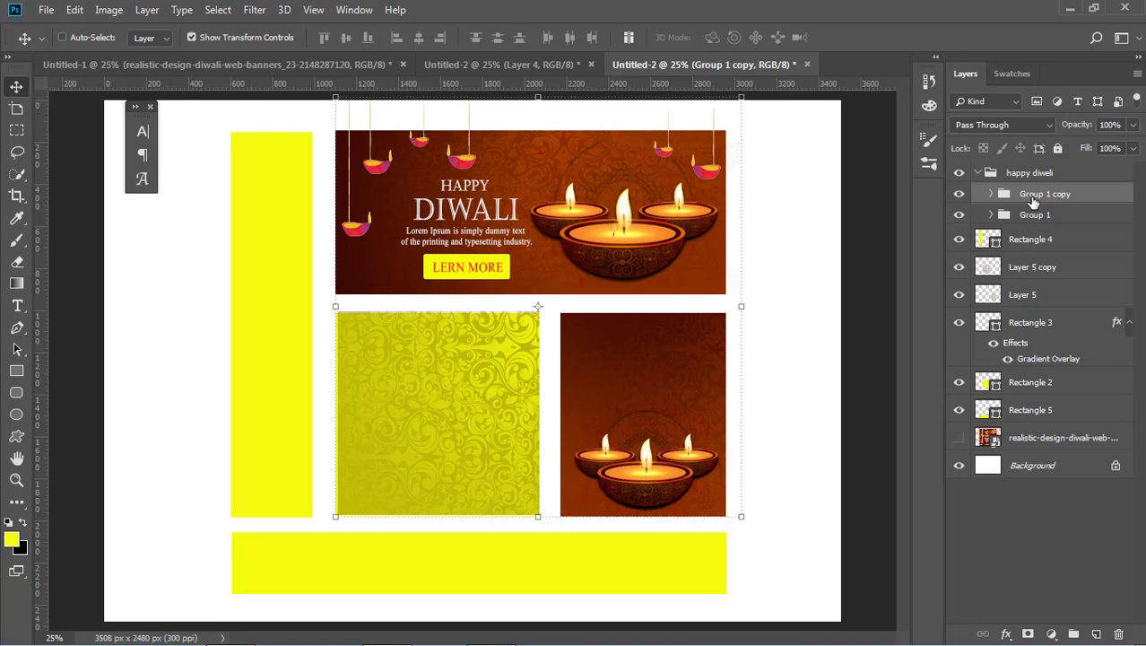
pyautogui.hotkey('shift', 'Up')
pyautogui.press('Delete')
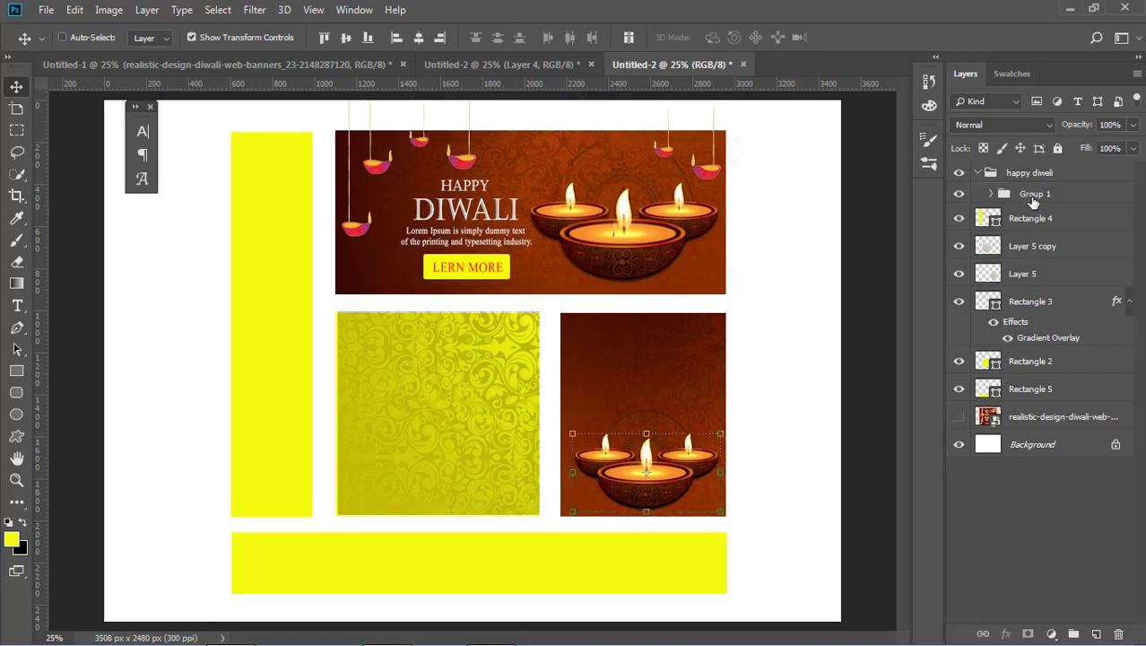
# Step: Undo the ornament copy on the brown square and expand Group 1
pyautogui.click(1028, 201)
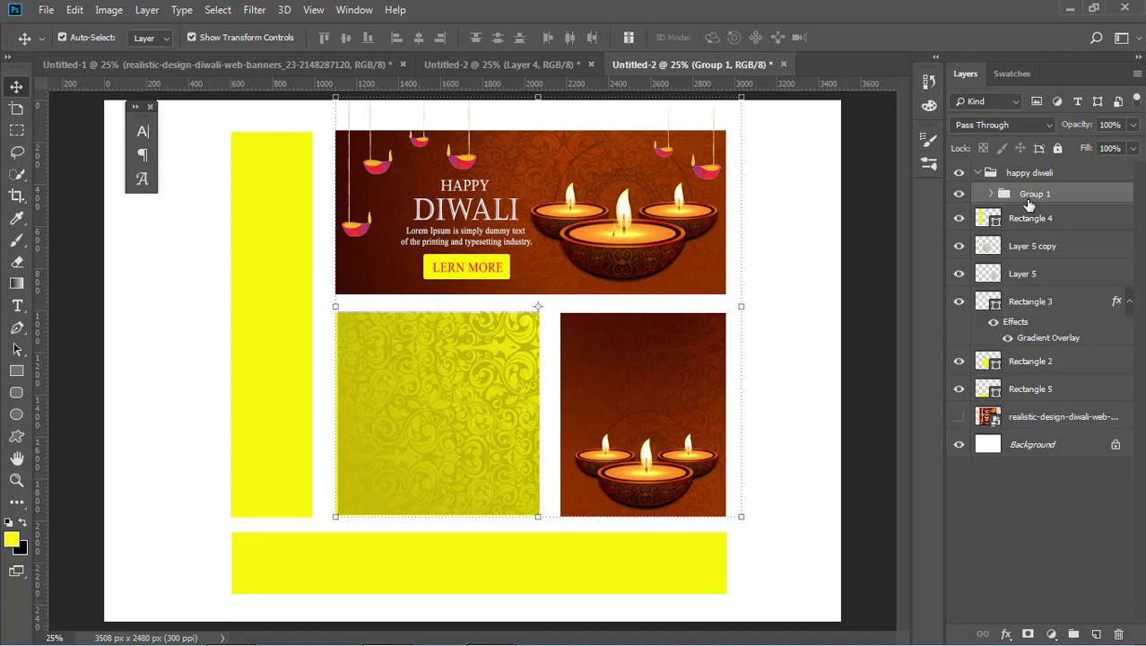
pyautogui.click(959, 194)
pyautogui.click(959, 194)
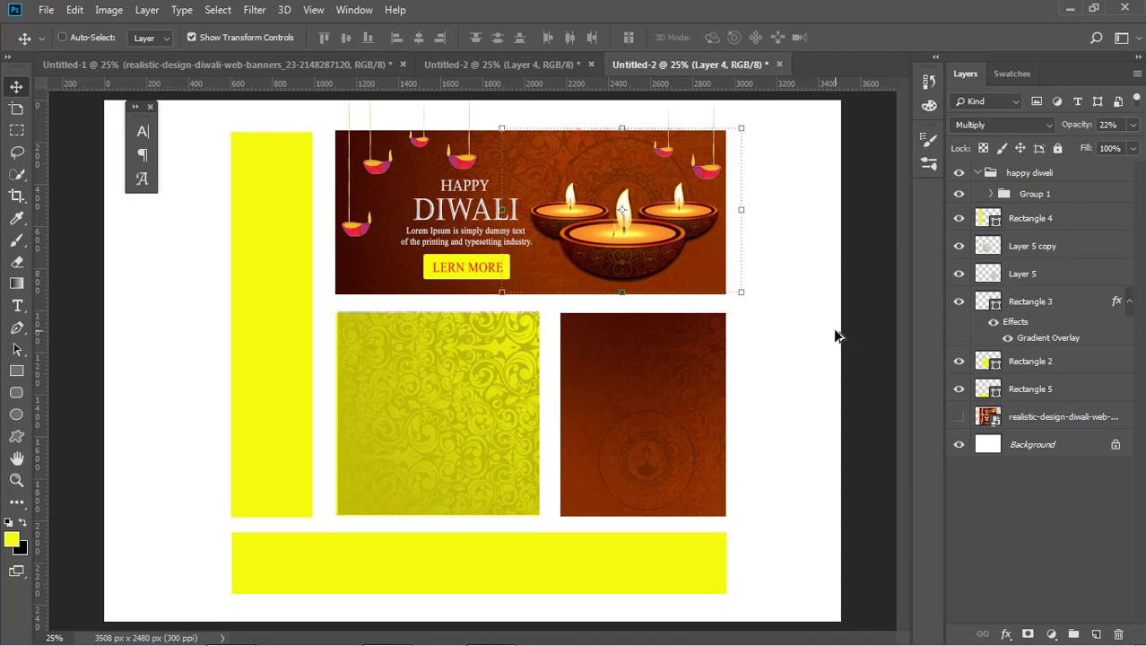
pyautogui.click(1040, 197)
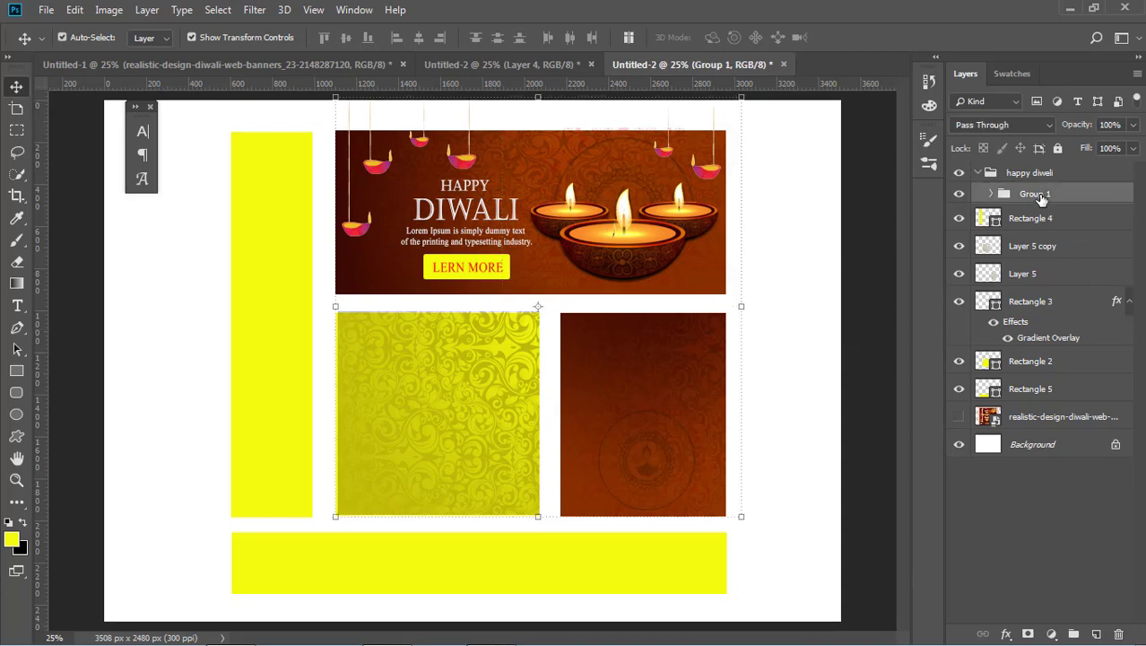
pyautogui.click(779, 316)
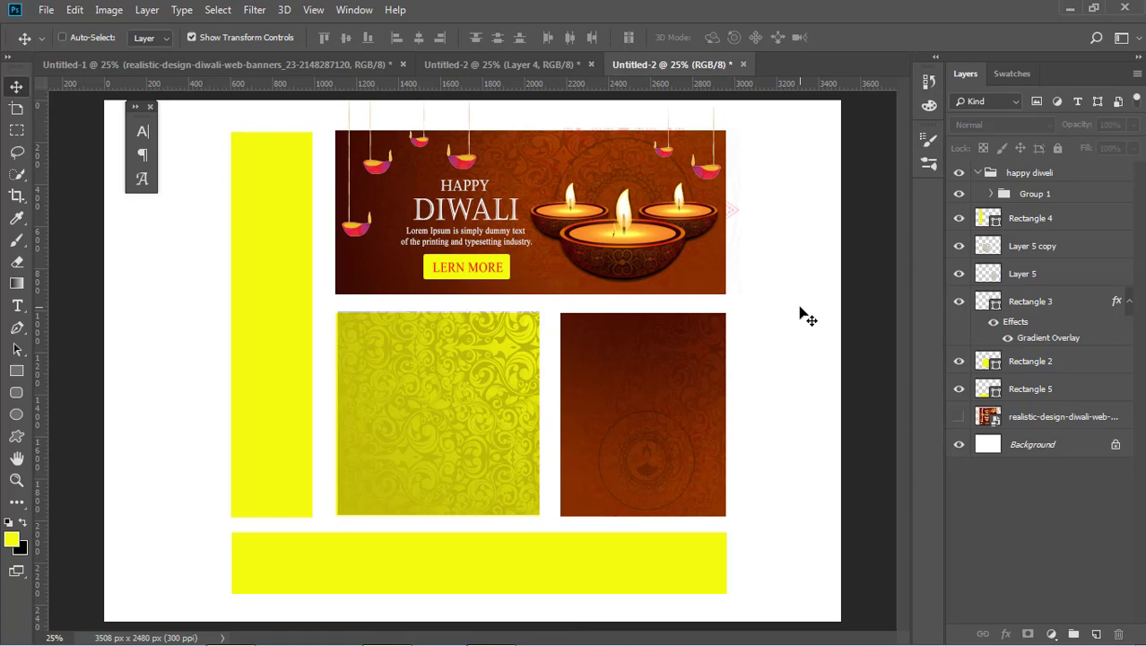
pyautogui.hotkey('ctrl', 'z')
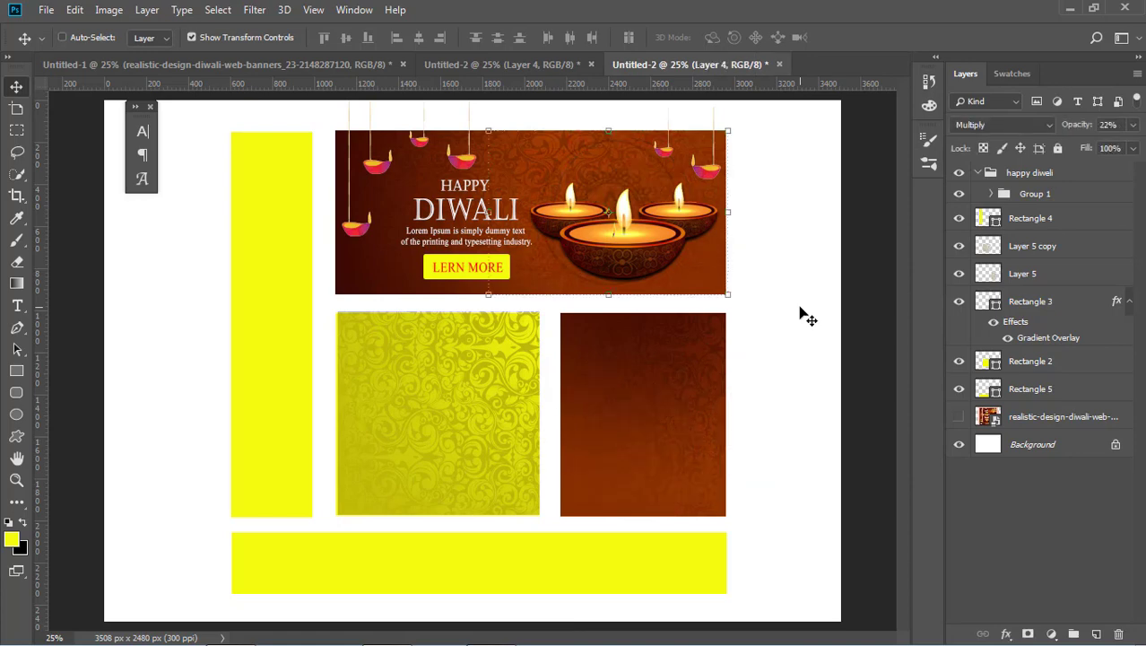
pyautogui.keyDown('ctrl'); pyautogui.click(693, 380); pyautogui.keyUp('ctrl')
pyautogui.click(829, 276)
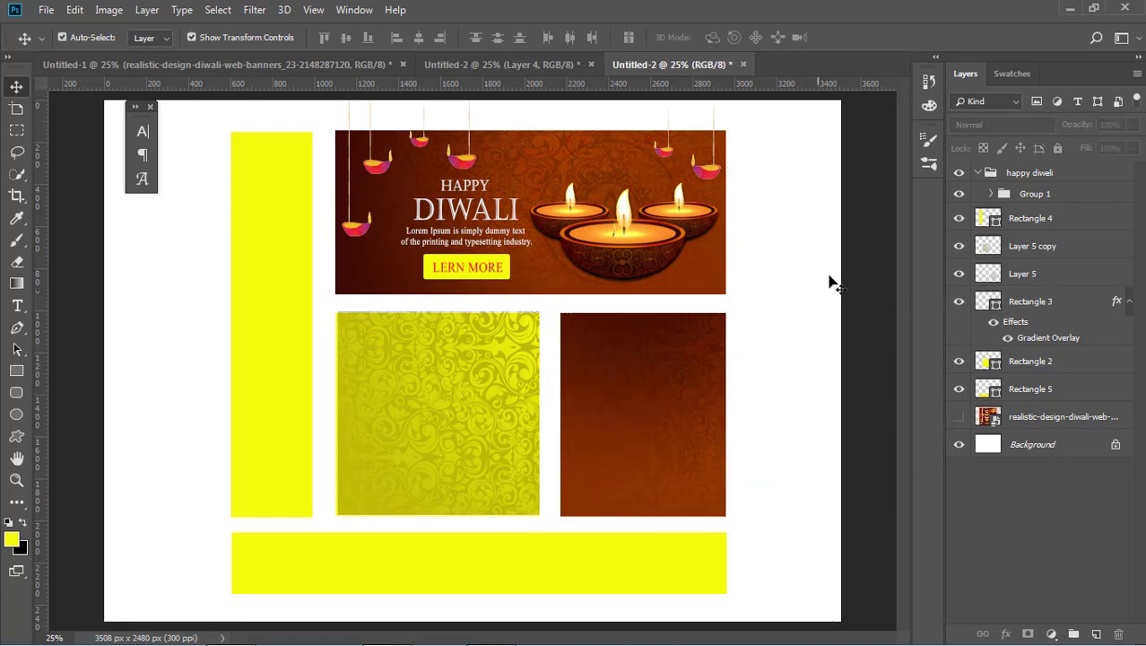
pyautogui.click(994, 195)
pyautogui.click(992, 194)
pyautogui.click(699, 247)
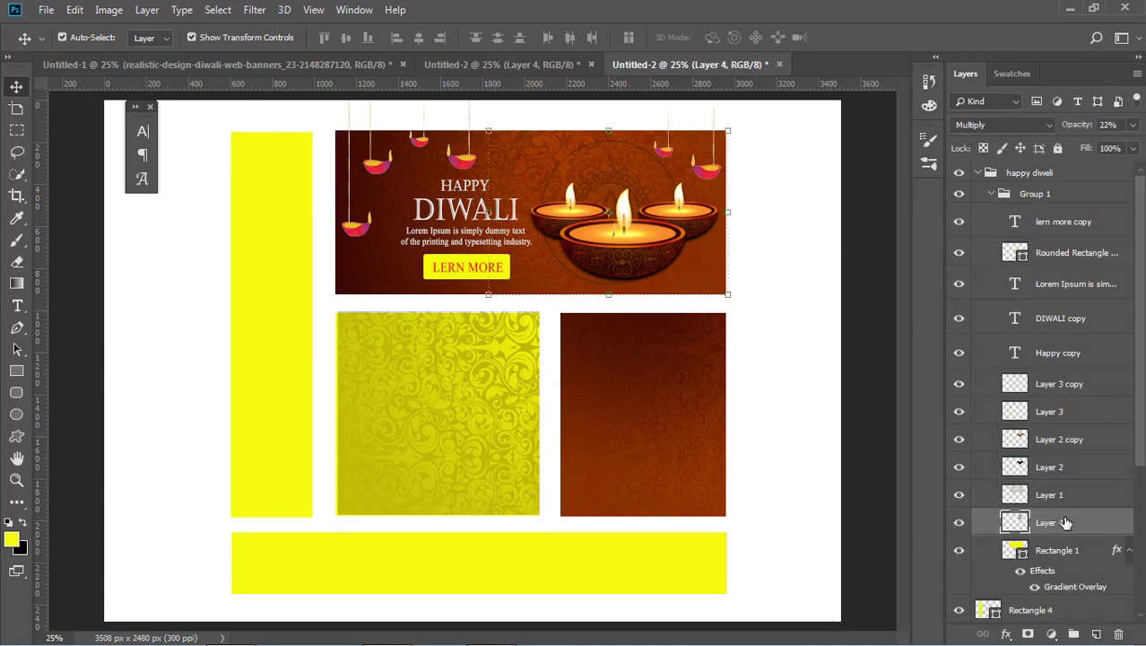
# Step: Move Layer 4 above Layer 1 and nudge it slightly right
pyautogui.moveTo(1066, 522); pyautogui.dragTo(1067, 481)
pyautogui.hotkey('shift', 'Right')
pyautogui.hotkey('shift', 'Right')
pyautogui.hotkey('shift', 'Right')
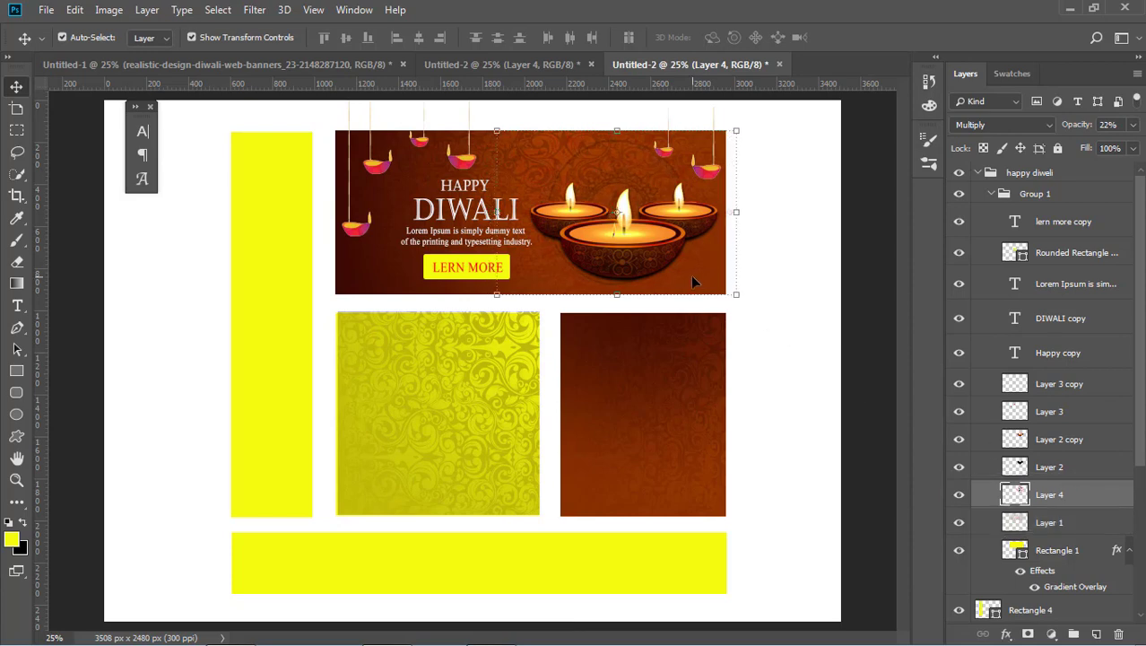
pyautogui.hotkey('shift', 'Right')
pyautogui.hotkey('shift', 'Right')
pyautogui.hotkey('shift', 'Right')
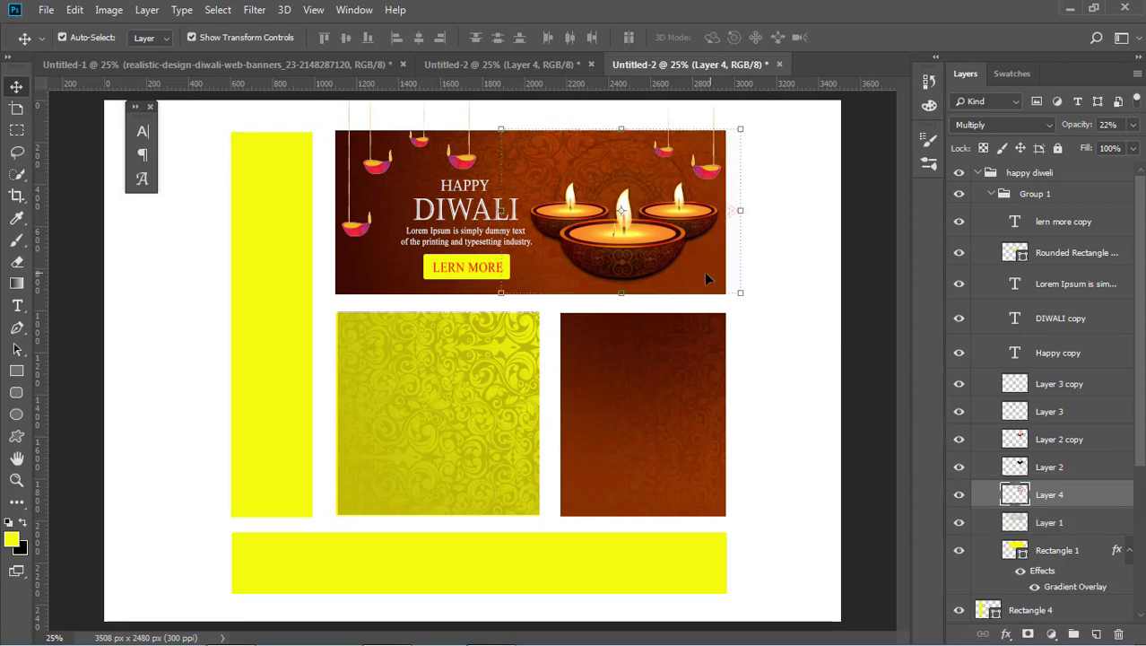
pyautogui.click(810, 305)
# Step: Erase the stray pink mark on Layer 4 past the banner's right edge
pyautogui.click(17, 261)
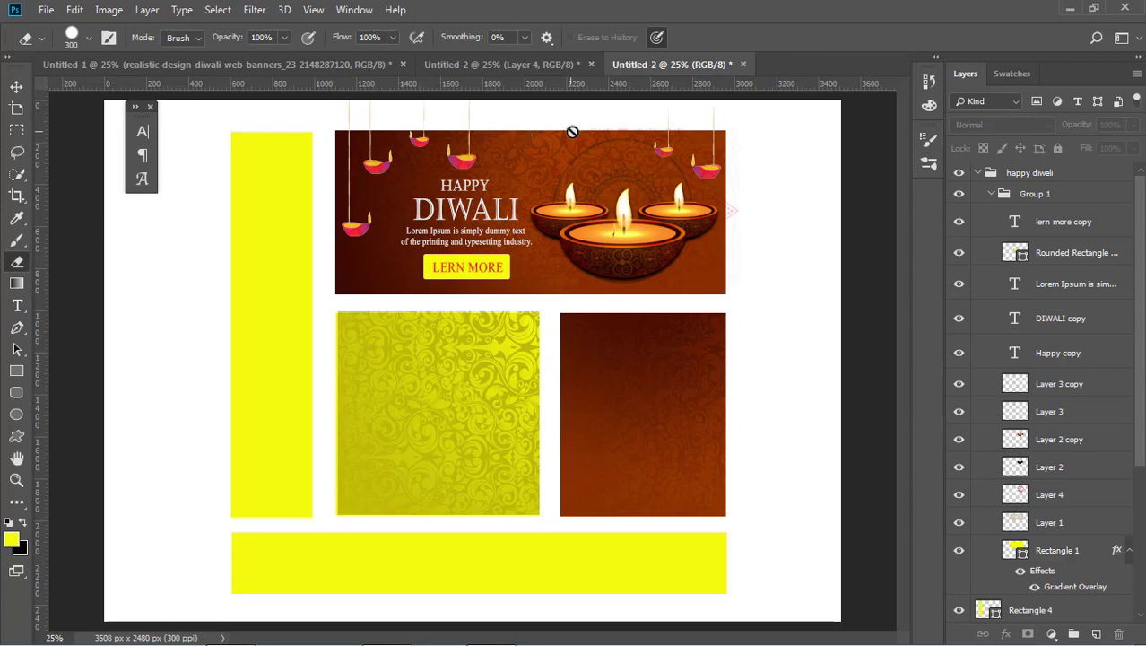
pyautogui.click(659, 189)
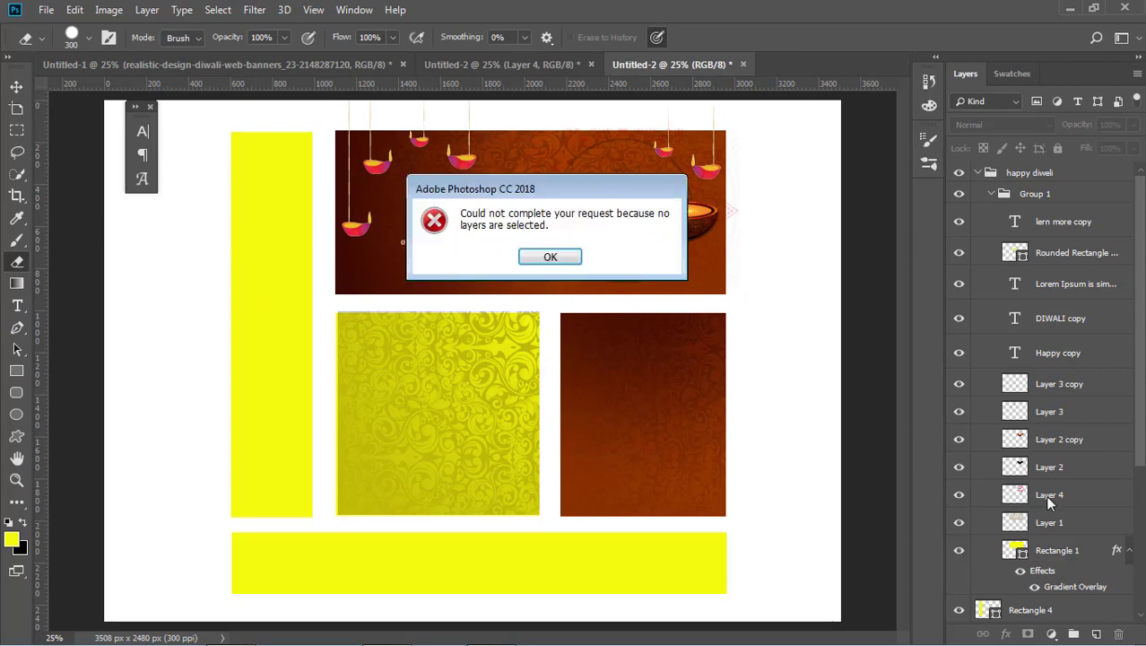
pyautogui.click(563, 259)
pyautogui.click(1036, 491)
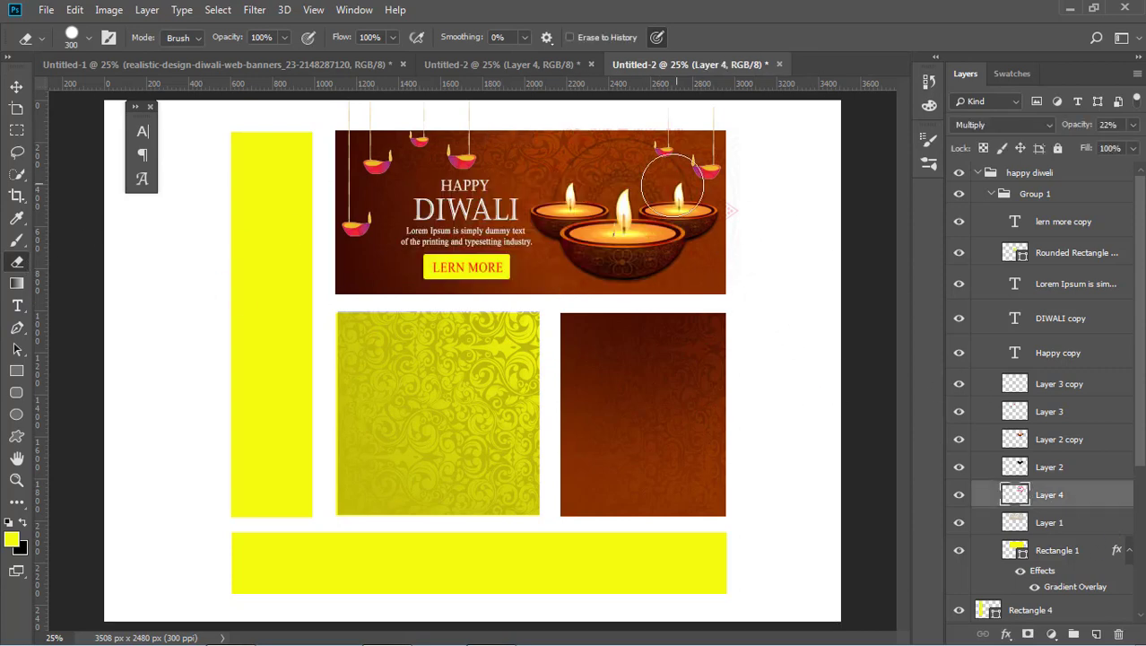
pyautogui.moveTo(728, 184); pyautogui.dragTo(740, 228)
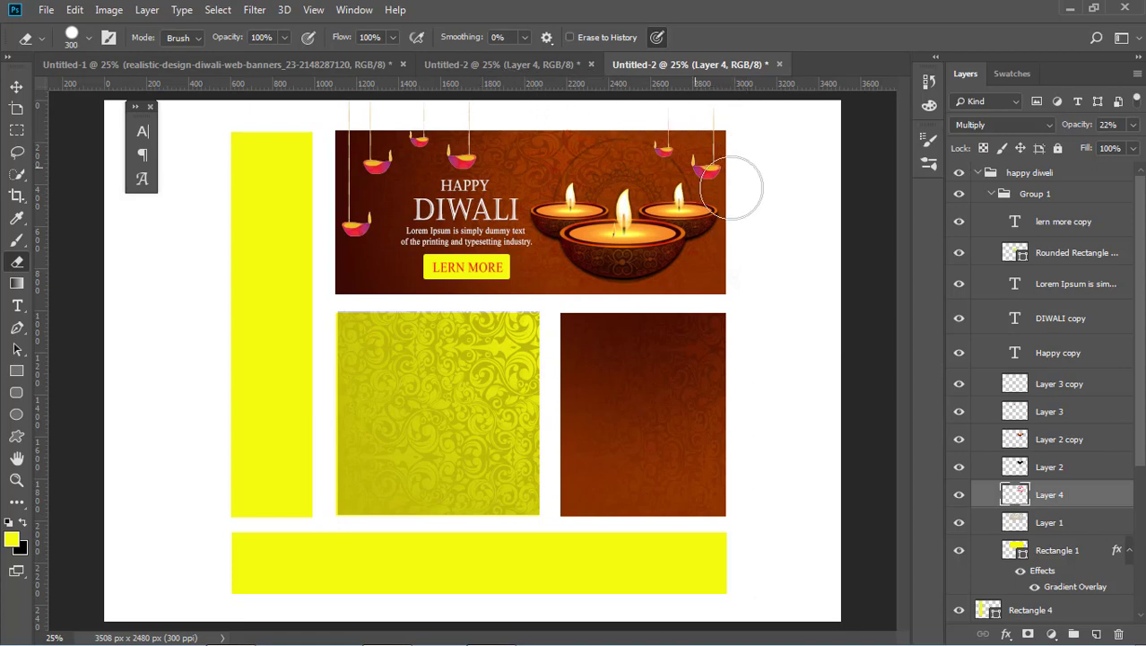
pyautogui.click(16, 87)
pyautogui.click(72, 164)
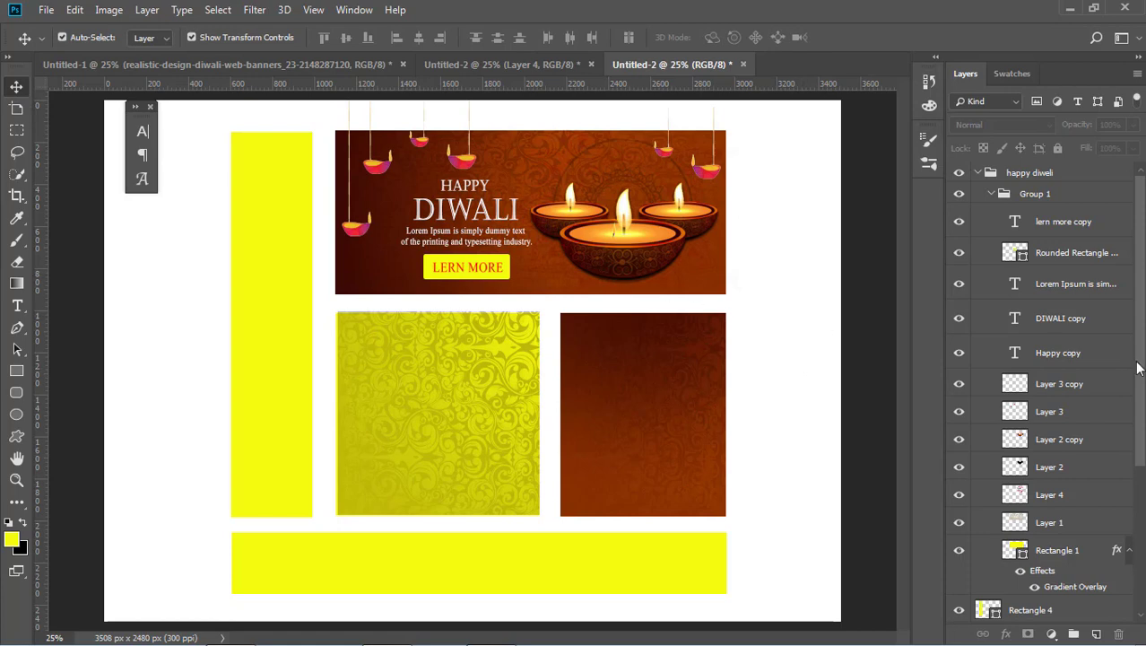
# Step: Ungroup the layers of Group 1
pyautogui.click(1040, 195)
pyautogui.rightClick(1041, 195)
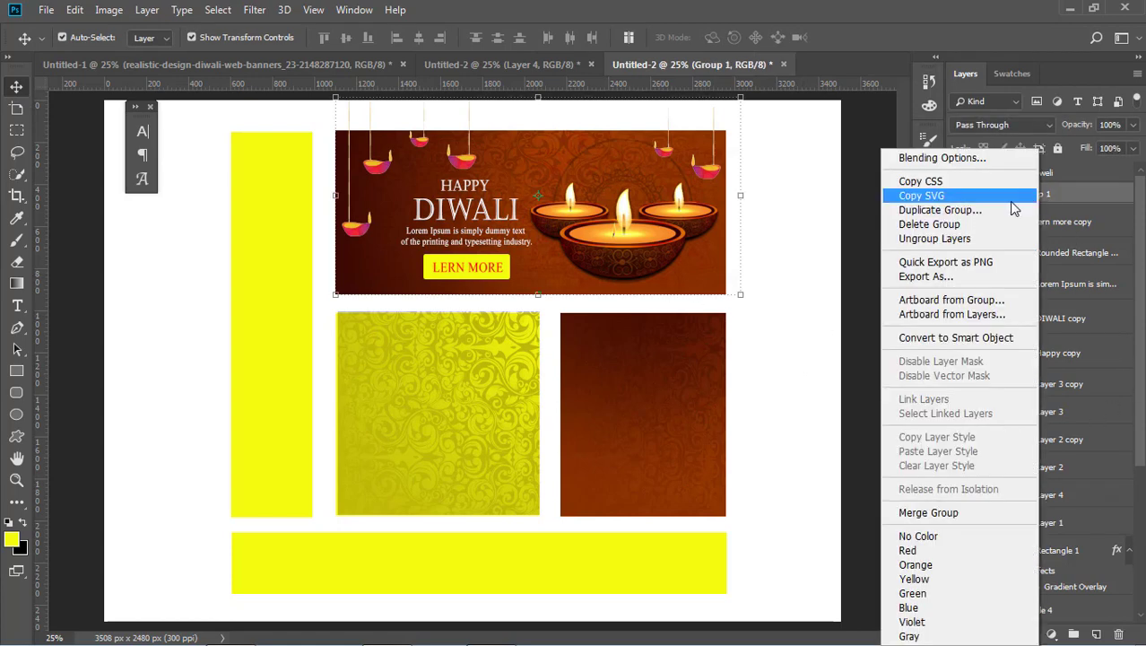
pyautogui.click(935, 240)
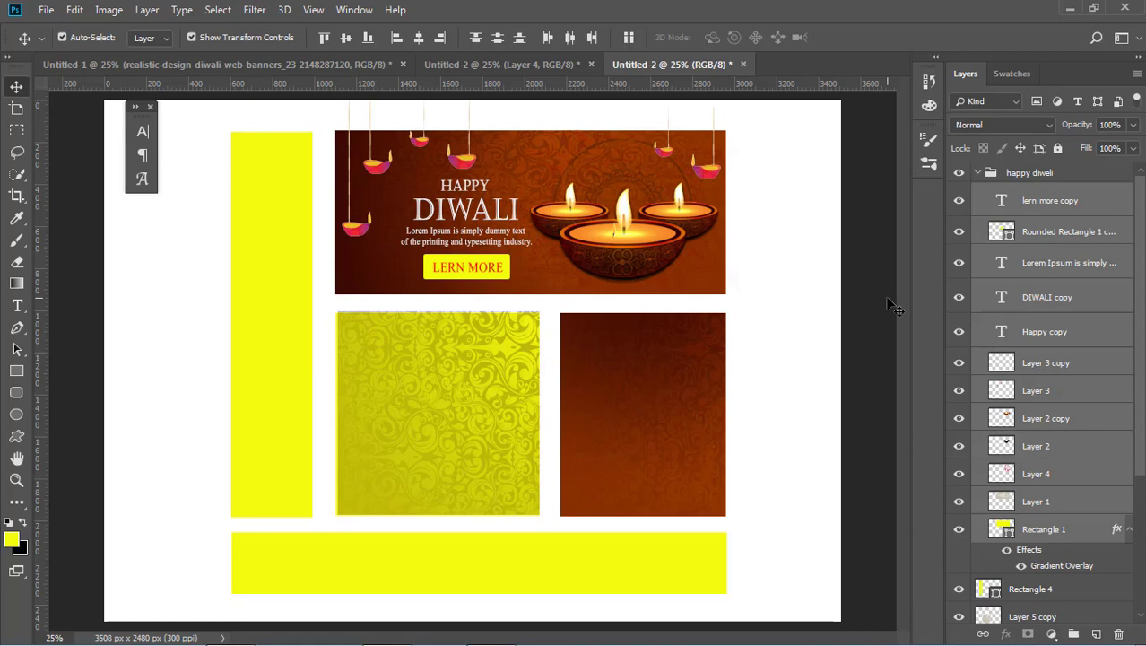
# Step: Copy Layer 2 and Layer 2 copy into the lower-right square, scaled to about 83%
pyautogui.click(1040, 449)
pyautogui.keyDown('shift'); pyautogui.click(1038, 420); pyautogui.keyUp('shift')
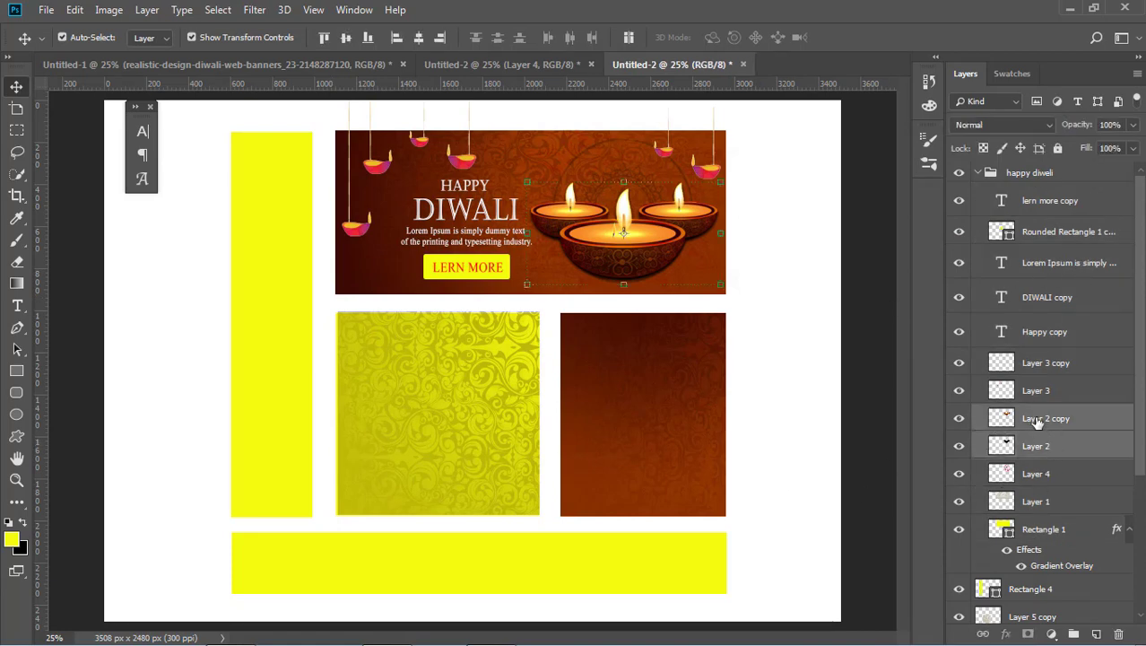
pyautogui.moveTo(650, 251); pyautogui.dragTo(673, 476)
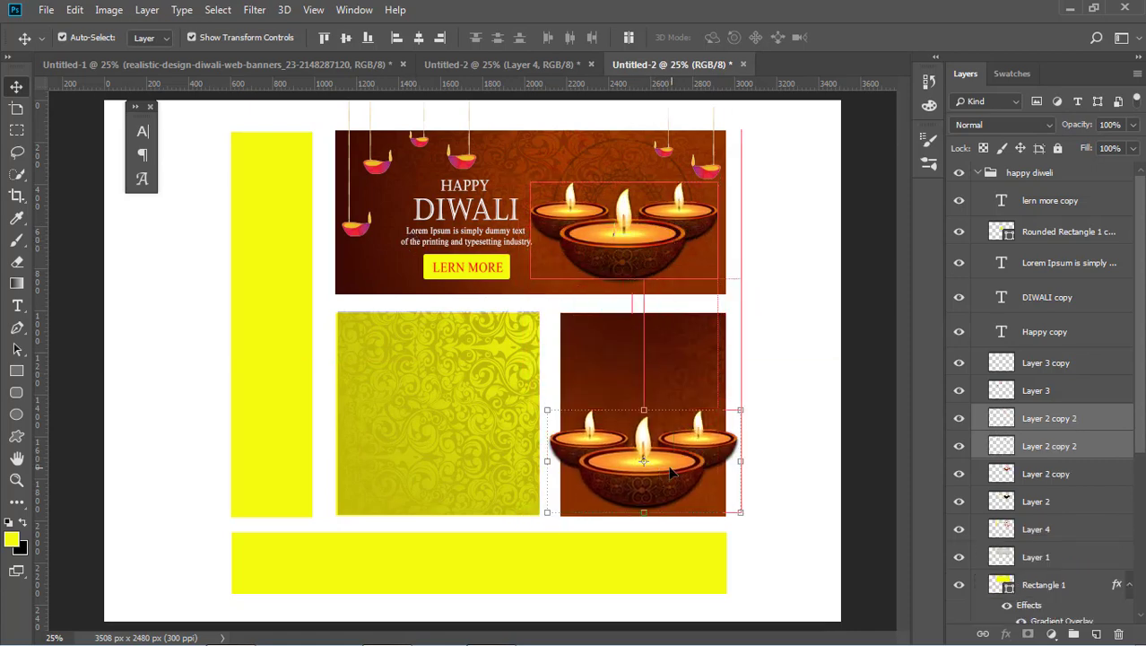
pyautogui.moveTo(741, 405); pyautogui.dragTo(710, 419)
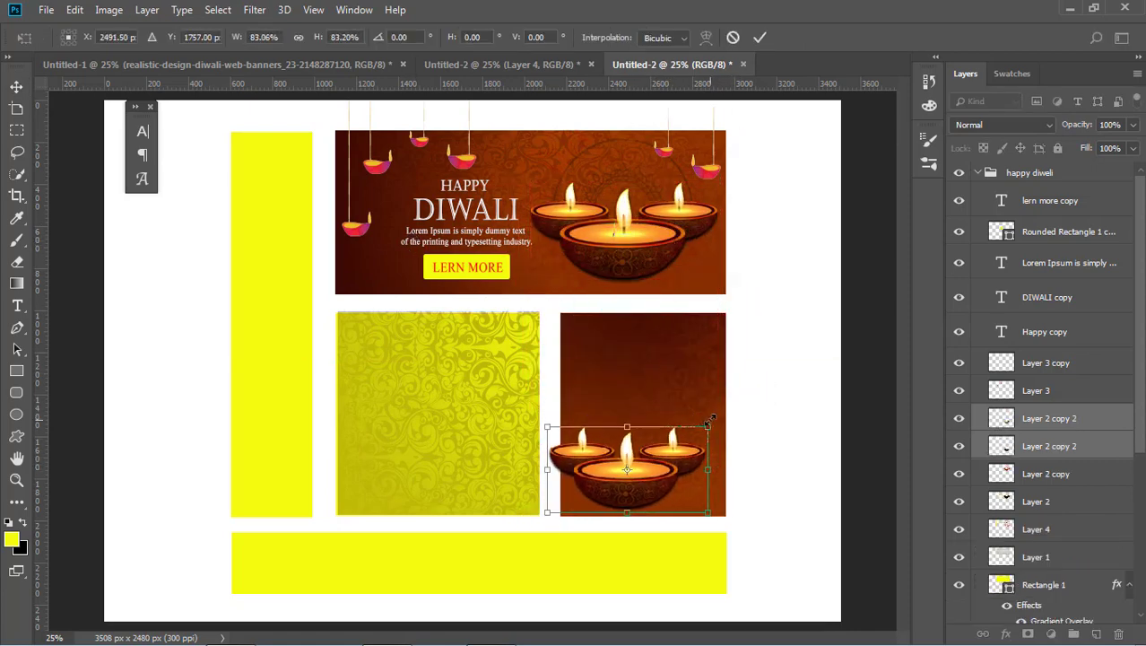
pyautogui.press('Right')
pyautogui.press('Right')
pyautogui.press('Right')
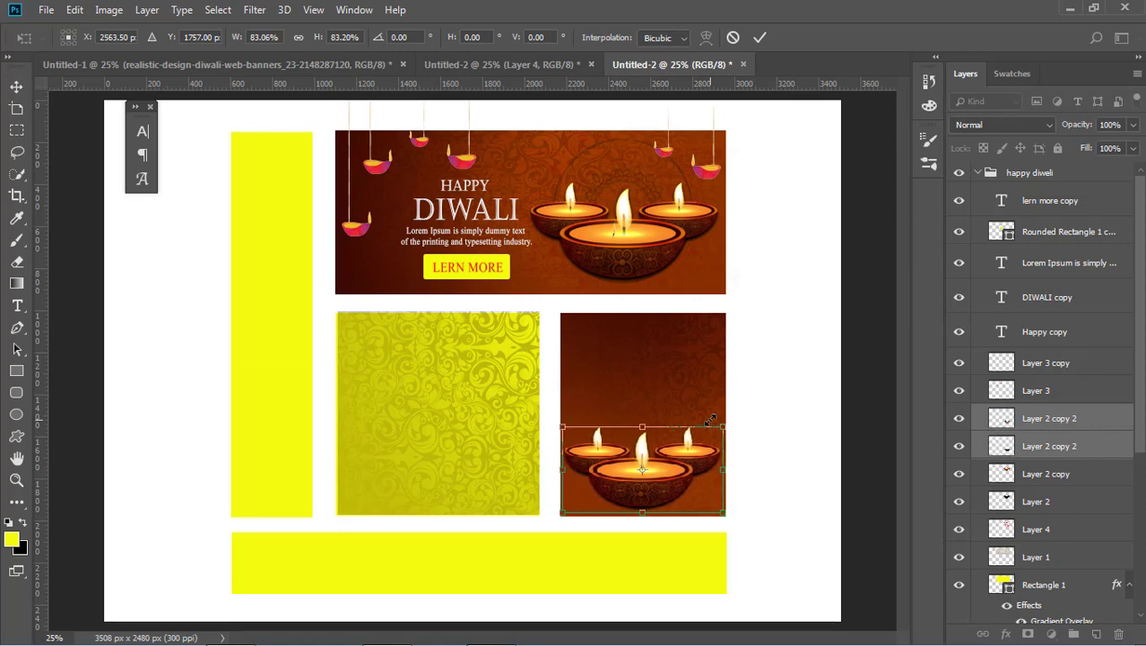
pyautogui.press('Down')
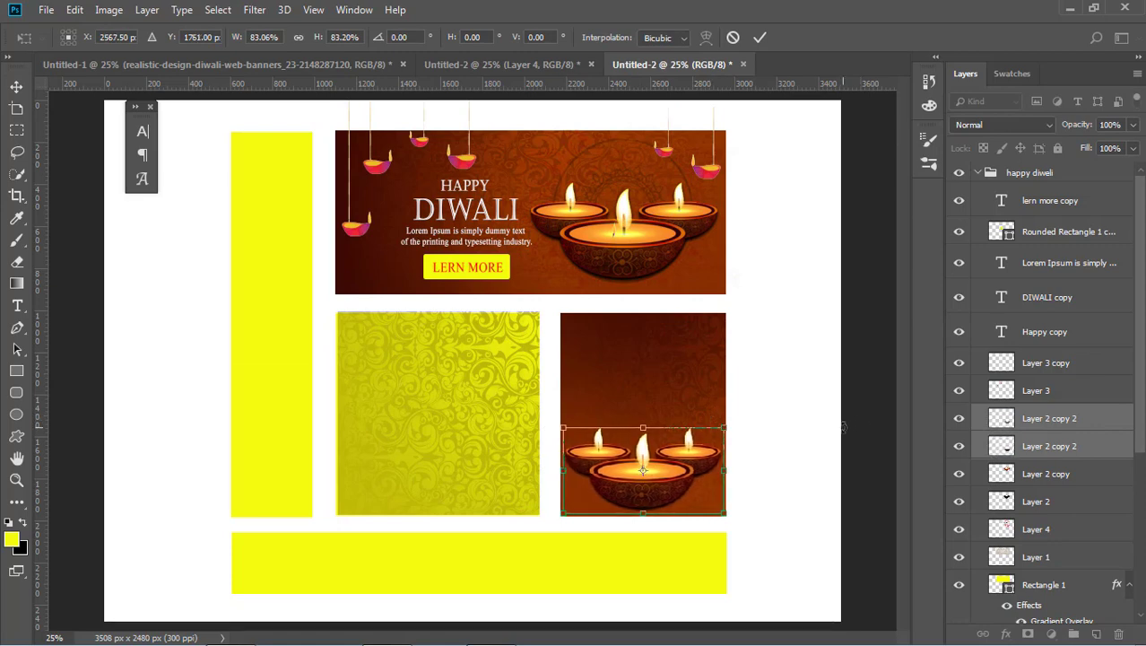
pyautogui.press('Return')
pyautogui.click(672, 268)
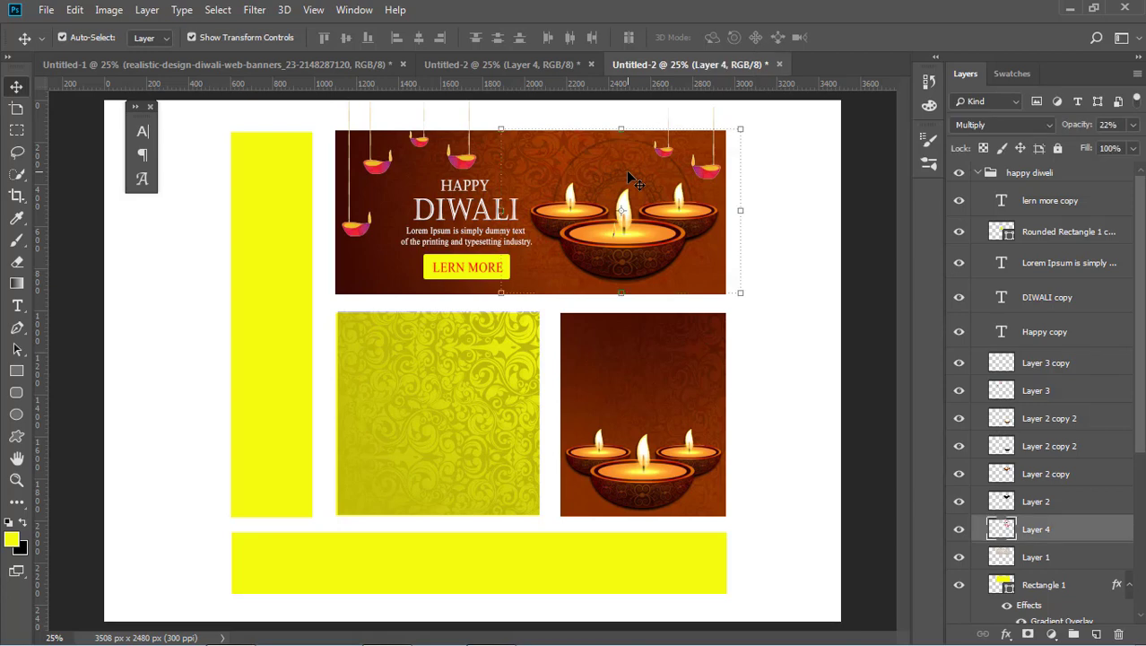
# Step: Copy Layer 4's pink pattern onto the lower-right square, slightly enlarged
pyautogui.moveTo(632, 180); pyautogui.dragTo(643, 406)
pyautogui.moveTo(756, 350); pyautogui.dragTo(759, 351)
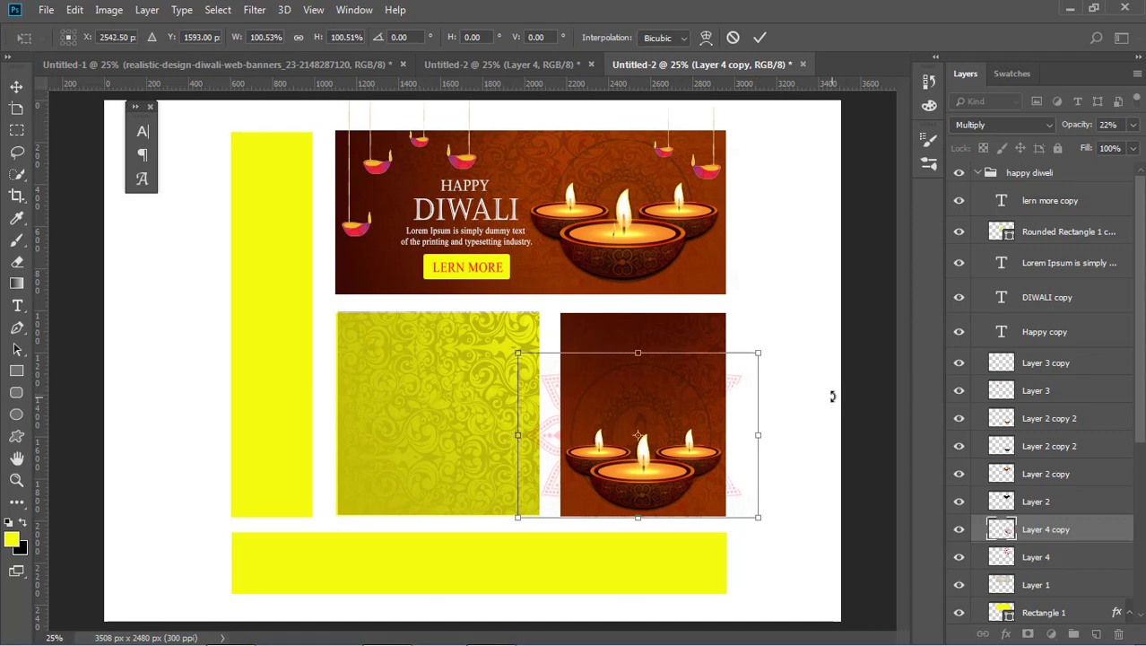
pyautogui.press('Return')
pyautogui.click(755, 423)
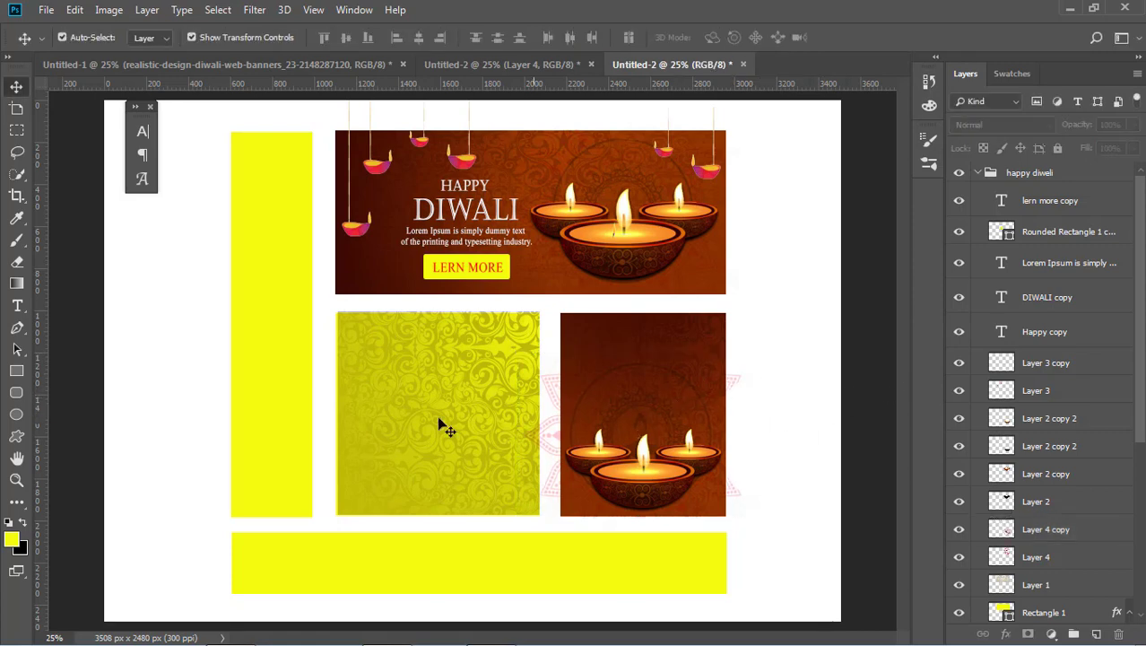
# Step: Erase the Layer 4 copy's pattern spilling outside the lower-right square
pyautogui.click(16, 261)
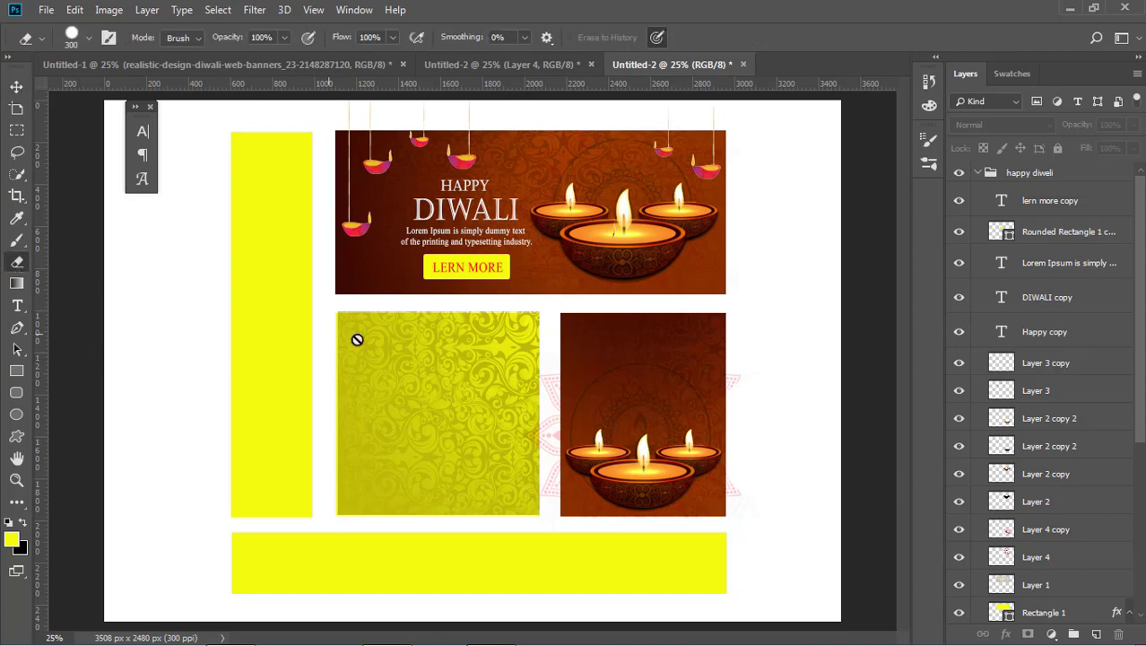
pyautogui.click(694, 395)
pyautogui.click(549, 257)
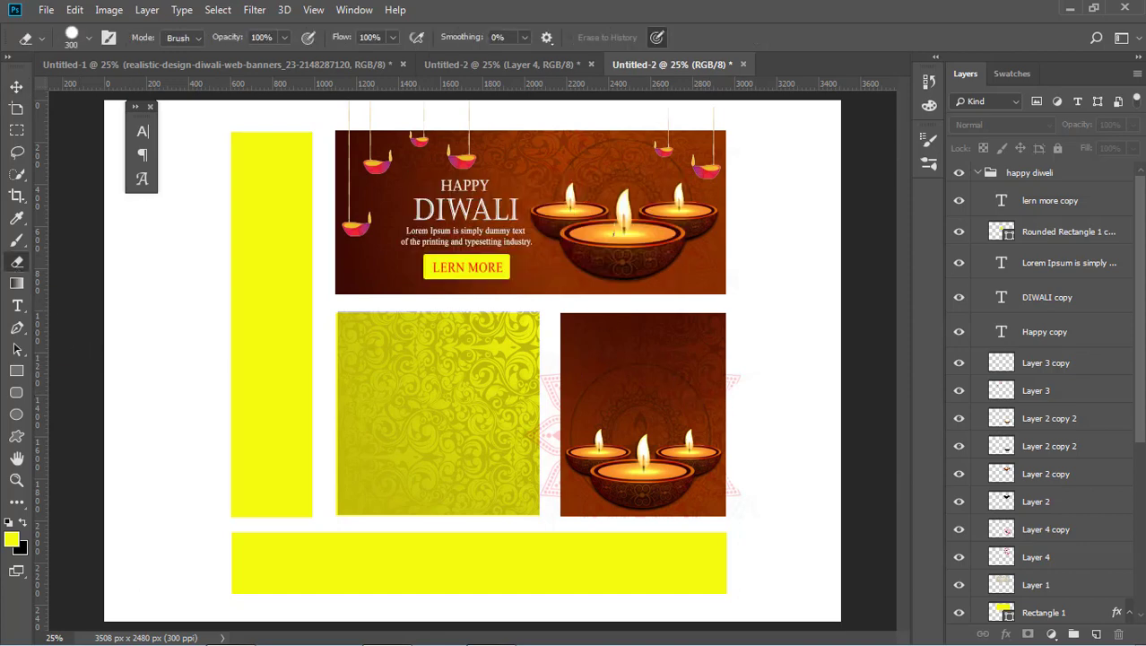
pyautogui.click(1058, 557)
pyautogui.click(1047, 531)
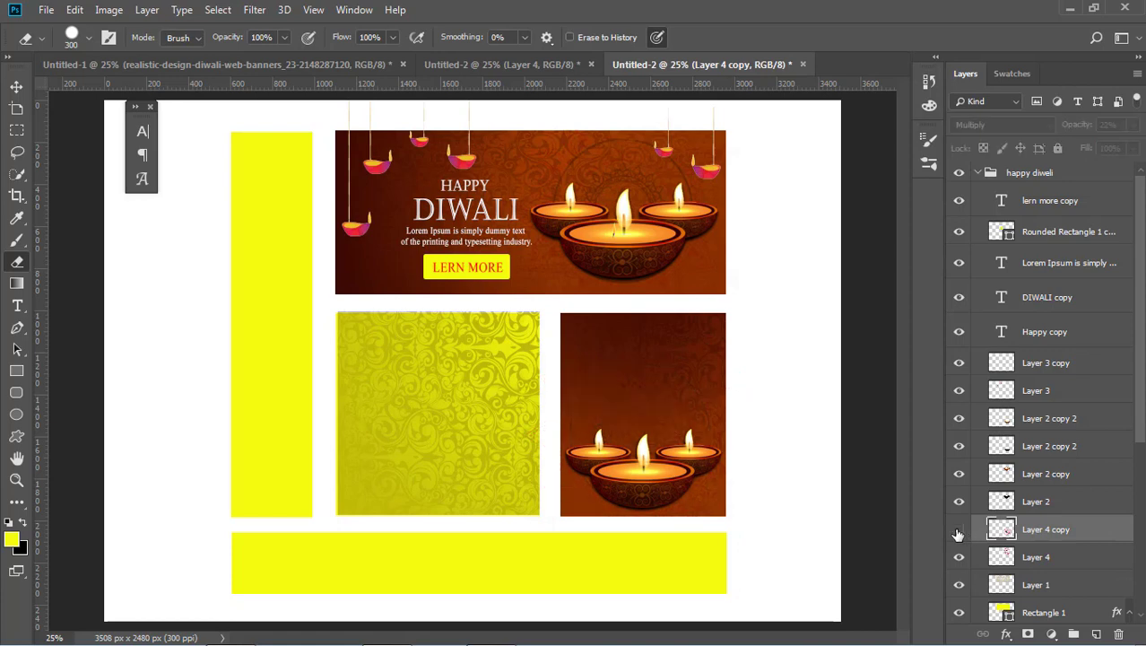
pyautogui.moveTo(747, 364)
pyautogui.mouseDown()
pyautogui.moveTo(761, 490)
pyautogui.moveTo(522, 333)
pyautogui.moveTo(524, 485)
pyautogui.mouseUp()
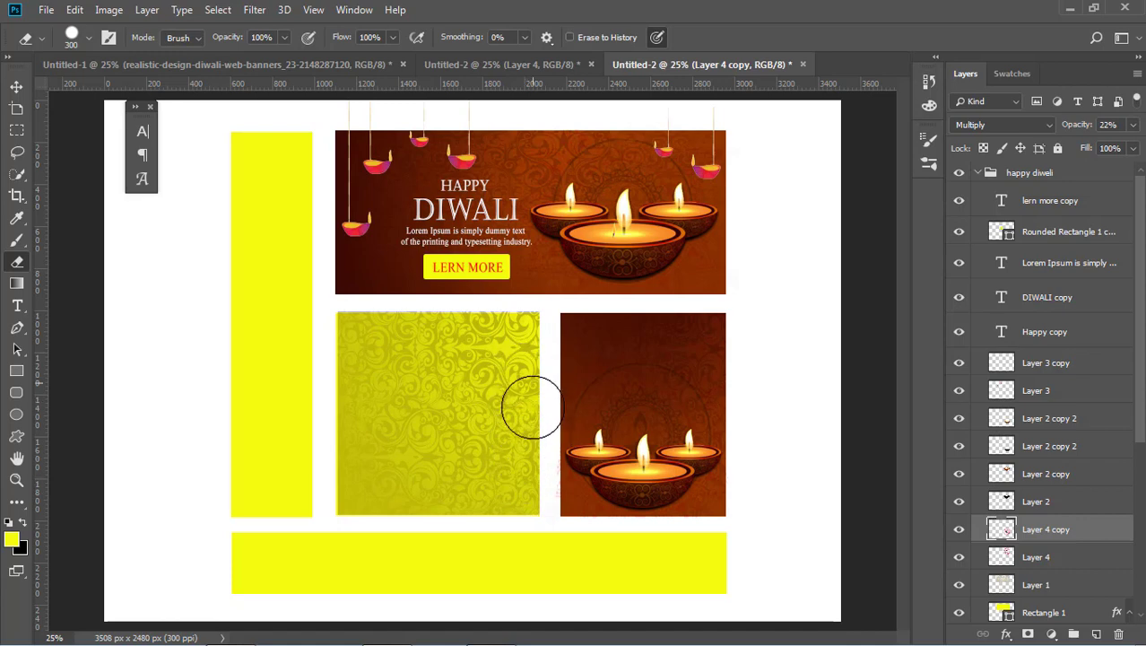
pyautogui.click(16, 86)
pyautogui.click(386, 195)
pyautogui.click(445, 213)
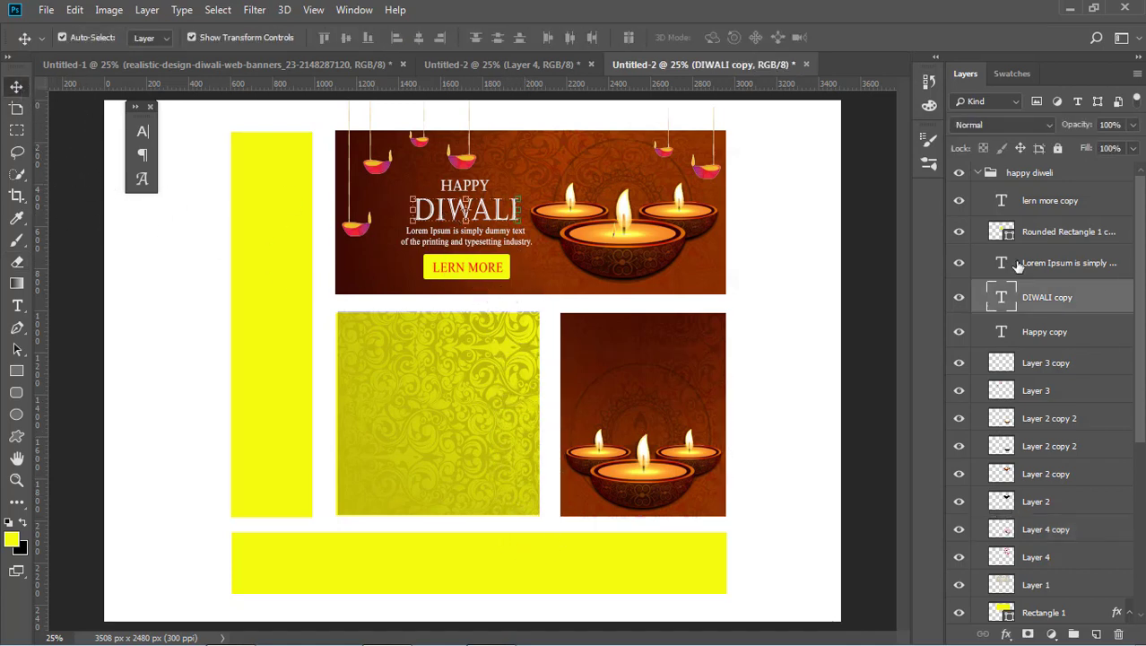
pyautogui.click(979, 175)
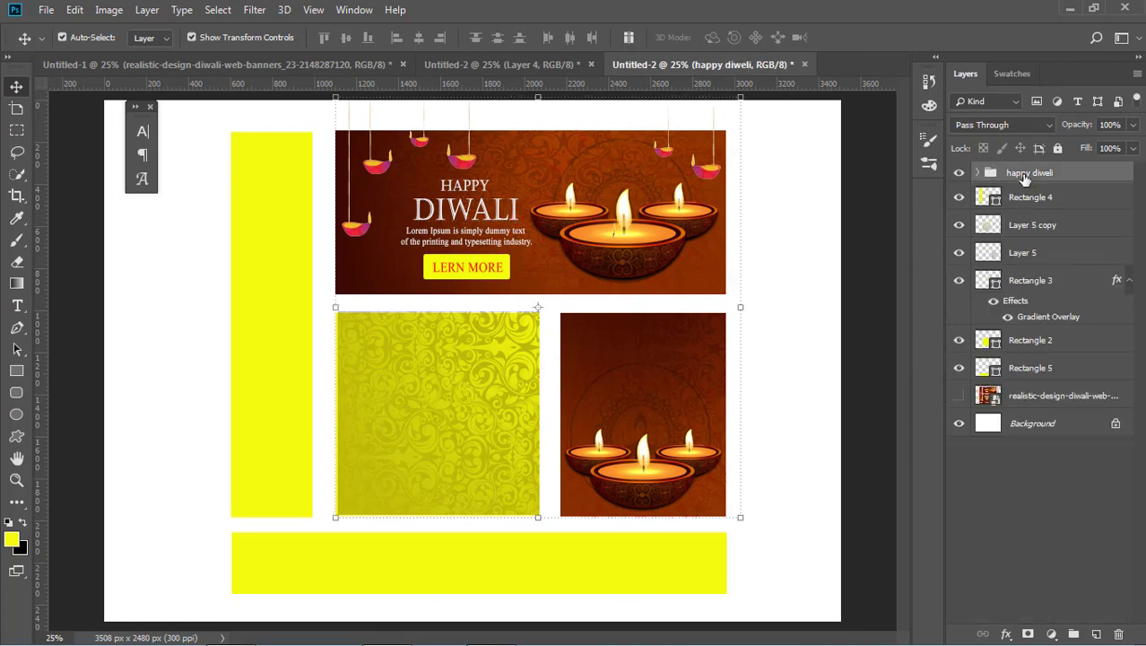
pyautogui.click(960, 174)
pyautogui.click(960, 174)
pyautogui.click(885, 345)
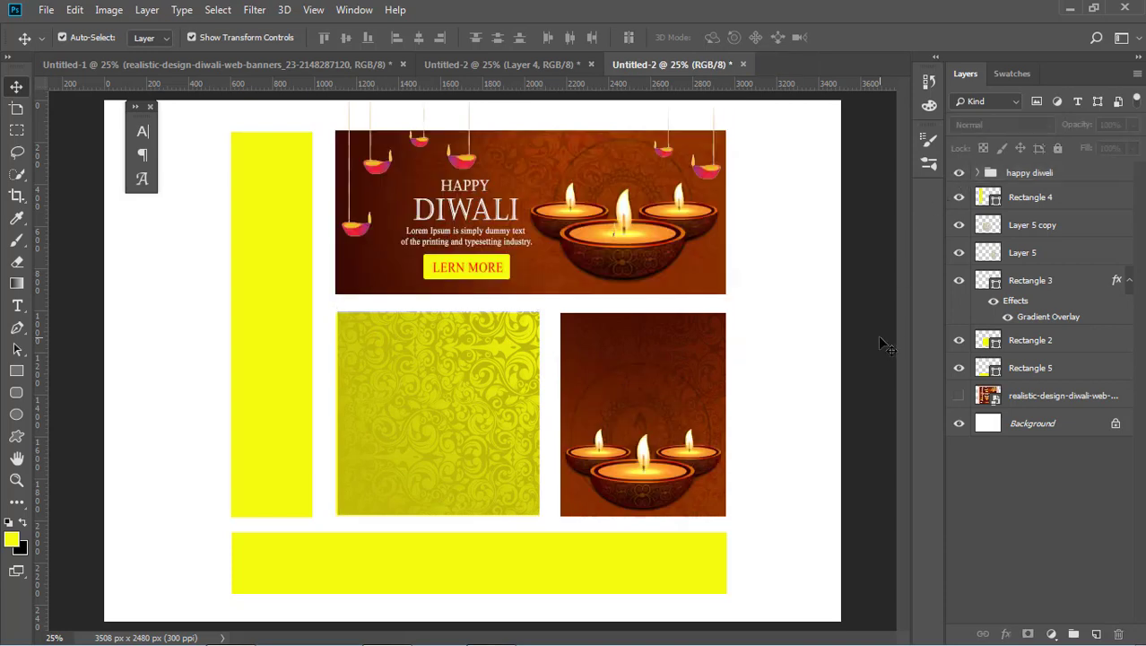
pyautogui.click(978, 173)
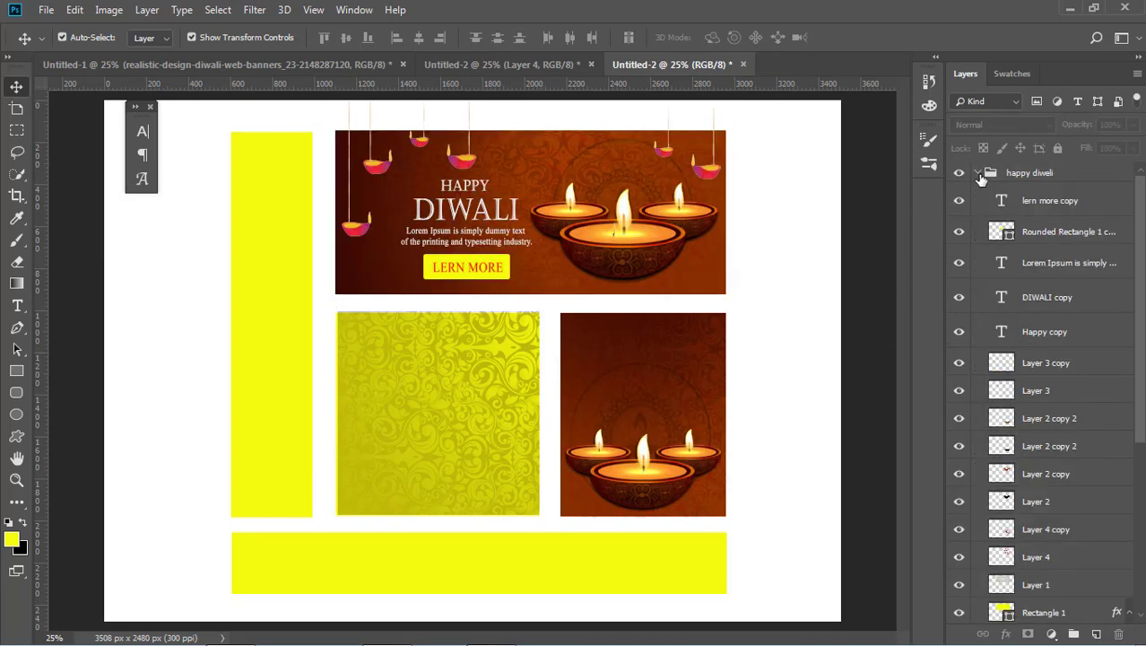
pyautogui.scroll(-3, 998, 347)
pyautogui.scroll(-3, 999, 347)
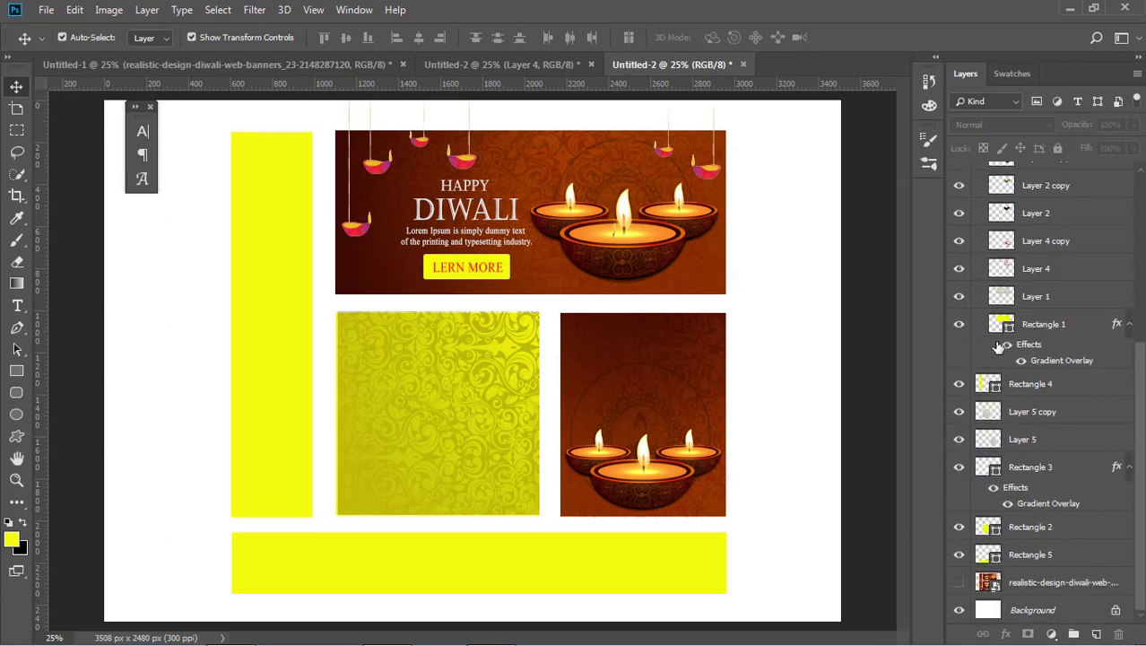
pyautogui.scroll(2, 998, 347)
pyautogui.scroll(2, 998, 347)
pyautogui.scroll(2, 1002, 325)
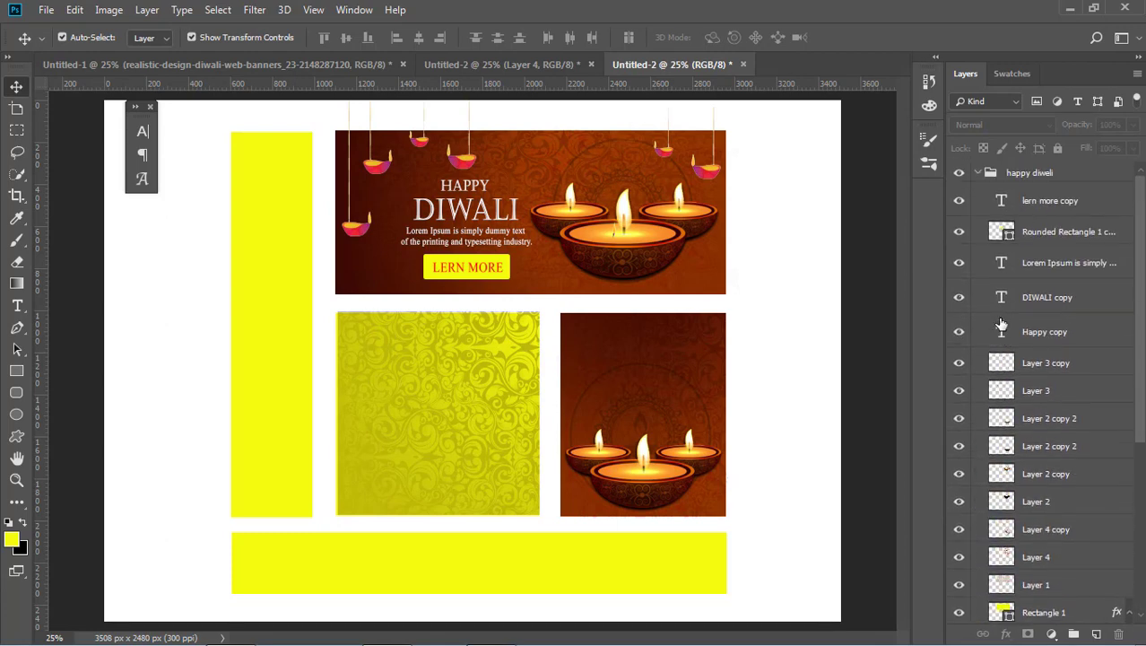
pyautogui.click(979, 173)
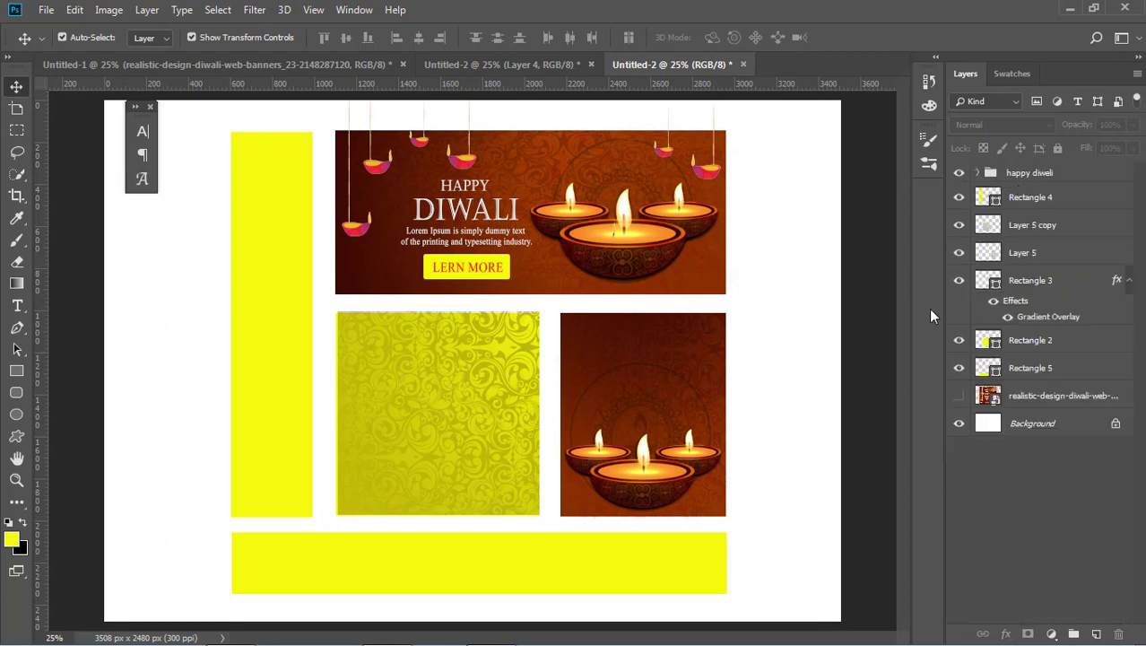
pyautogui.click(691, 384)
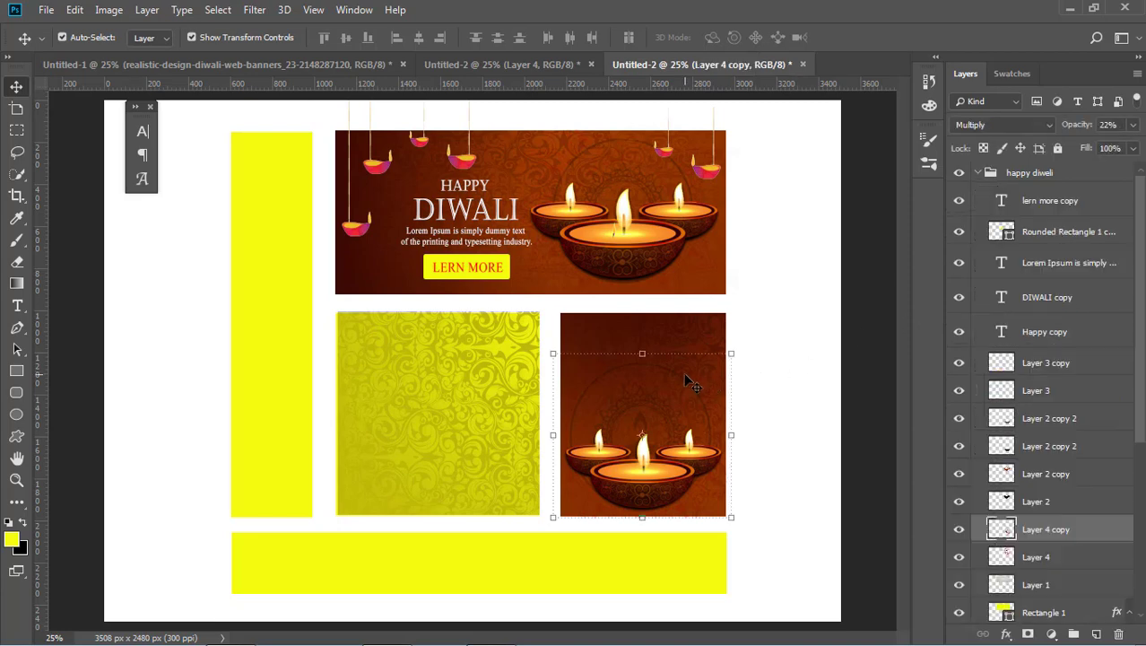
pyautogui.click(705, 332)
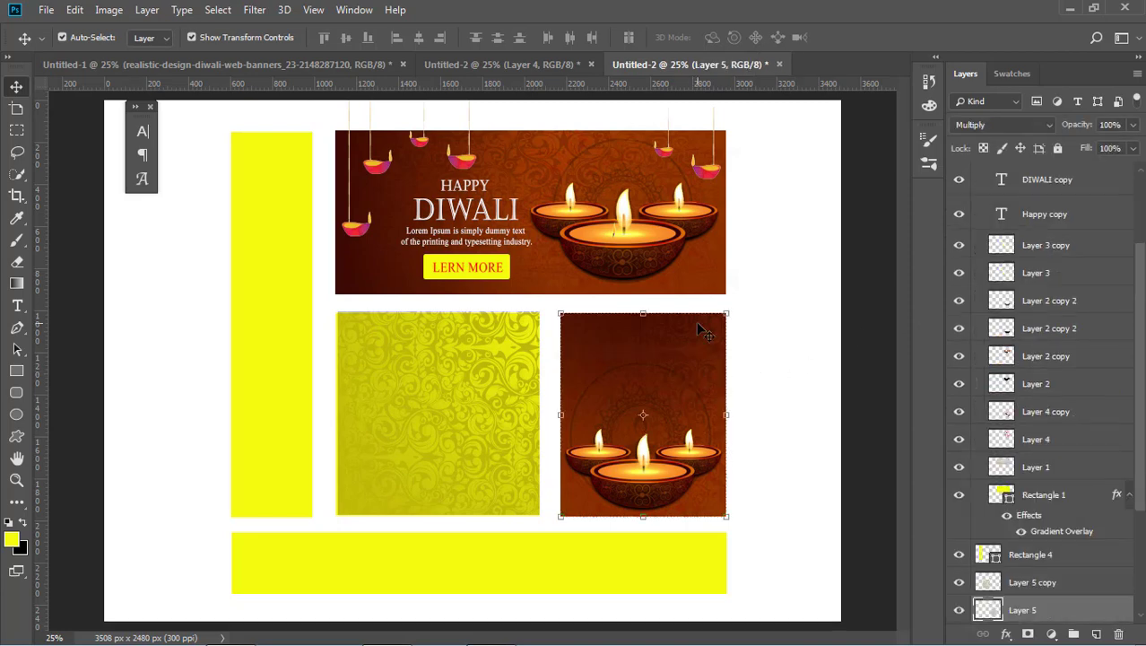
pyautogui.click(463, 64)
# Step: Copy the happy diweli text group from the earlier design document into the Diwali banner
pyautogui.click(538, 264)
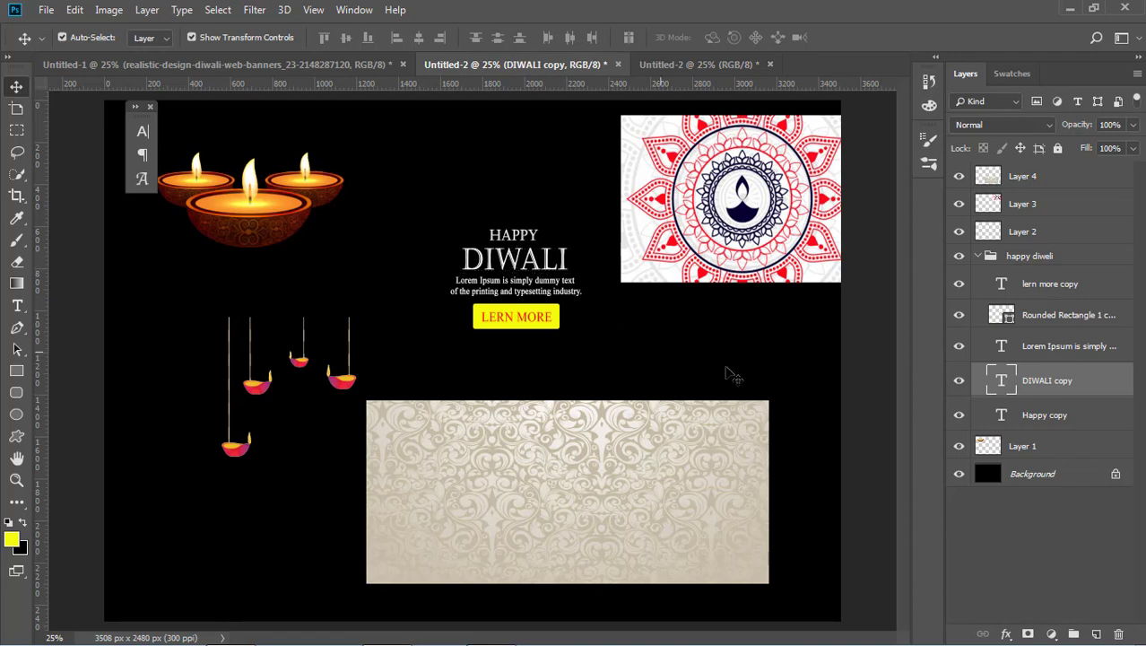
pyautogui.click(729, 375)
pyautogui.click(995, 257)
pyautogui.click(977, 255)
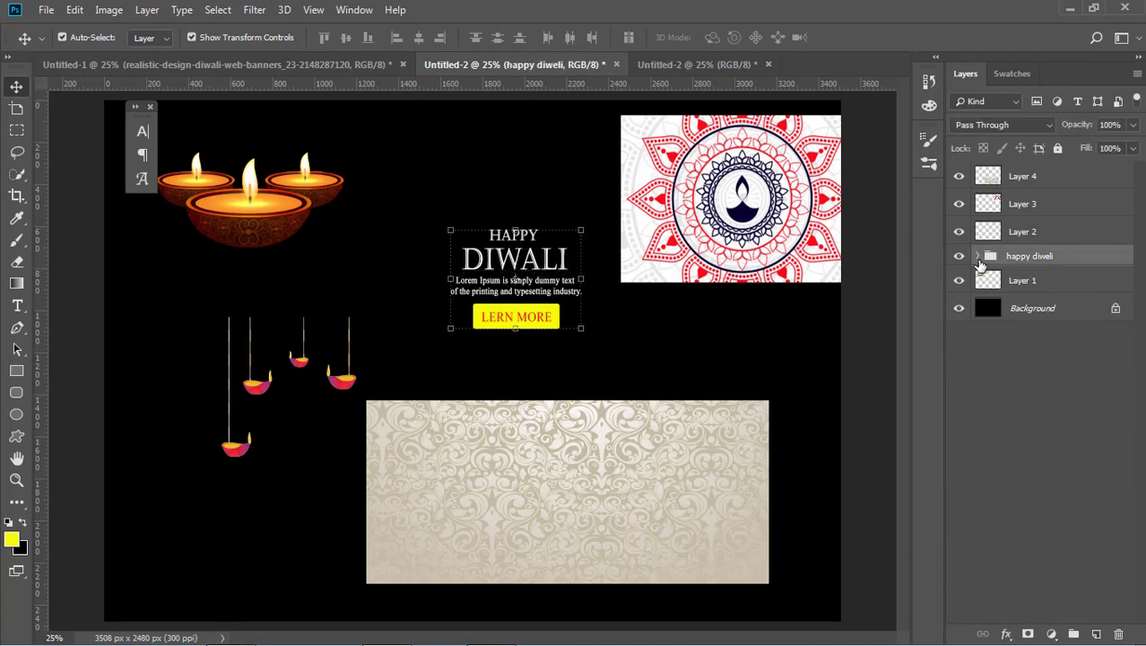
pyautogui.moveTo(995, 256)
pyautogui.mouseDown()
pyautogui.moveTo(698, 160)
pyautogui.moveTo(492, 408)
pyautogui.mouseUp()
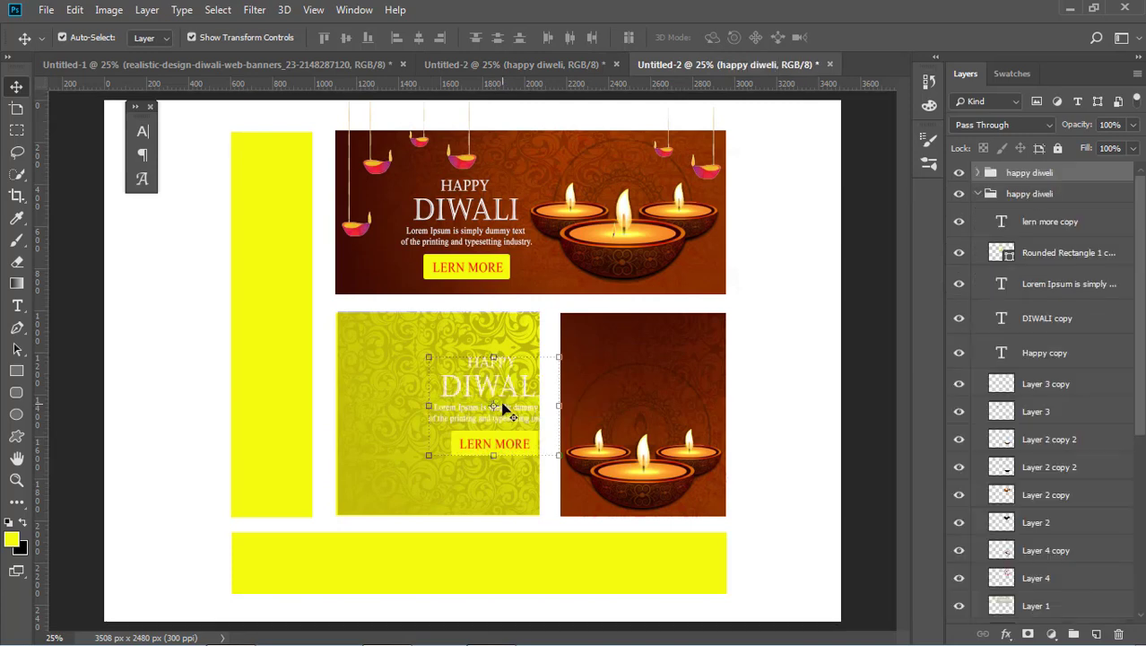
# Step: Nudge the text group into the right square panel and scale it to about 87%
pyautogui.hotkey('shift', 'Right')
pyautogui.hotkey('shift', 'Right')
pyautogui.hotkey('shift', 'Right')
pyautogui.hotkey('shift', 'Right')
pyautogui.hotkey('shift', 'Right')
pyautogui.hotkey('shift', 'Right')
pyautogui.hotkey('shift', 'Right')
pyautogui.hotkey('shift', 'Right')
pyautogui.hotkey('shift', 'Right')
pyautogui.hotkey('shift', 'Right')
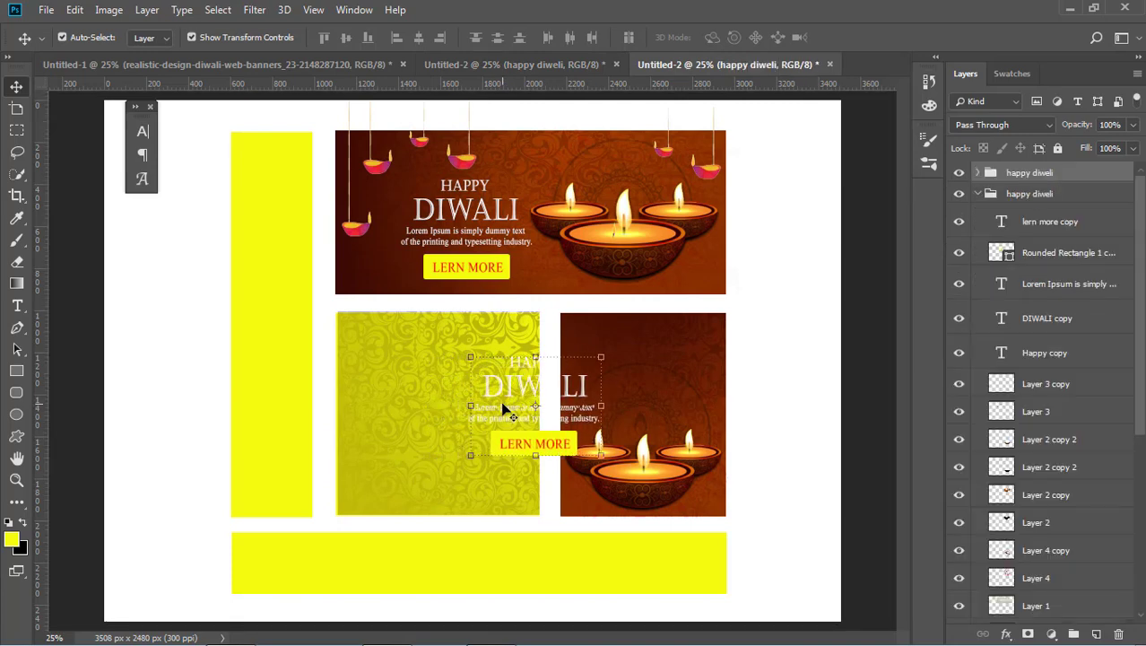
pyautogui.hotkey('shift', 'Right')
pyautogui.hotkey('shift', 'Right')
pyautogui.hotkey('shift', 'Right')
pyautogui.hotkey('shift', 'Right')
pyautogui.hotkey('shift', 'Right')
pyautogui.hotkey('shift', 'Right')
pyautogui.hotkey('shift', 'Right')
pyautogui.hotkey('shift', 'Right')
pyautogui.hotkey('shift', 'Right')
pyautogui.hotkey('shift', 'Right')
pyautogui.hotkey('shift', 'Right')
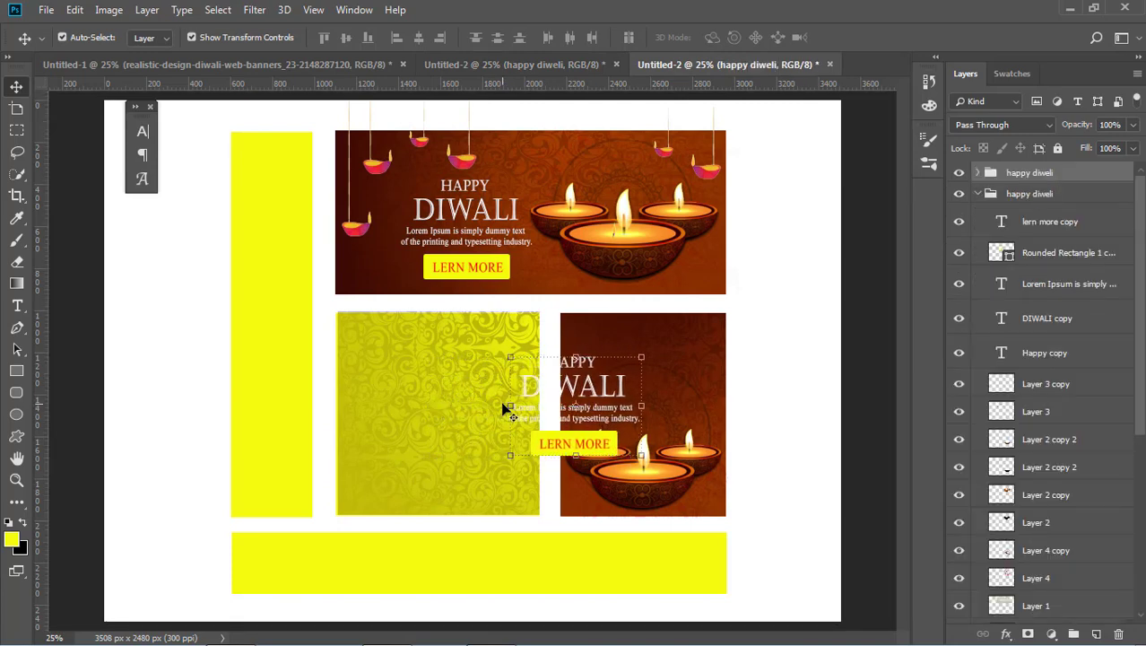
pyautogui.hotkey('shift', 'Right')
pyautogui.hotkey('shift', 'Right')
pyautogui.hotkey('shift', 'Right')
pyautogui.hotkey('shift', 'Right')
pyautogui.hotkey('shift', 'Right')
pyautogui.hotkey('shift', 'Right')
pyautogui.hotkey('shift', 'Right')
pyautogui.hotkey('shift', 'Right')
pyautogui.hotkey('shift', 'Right')
pyautogui.hotkey('shift', 'Right')
pyautogui.hotkey('shift', 'Right')
pyautogui.hotkey('shift', 'Right')
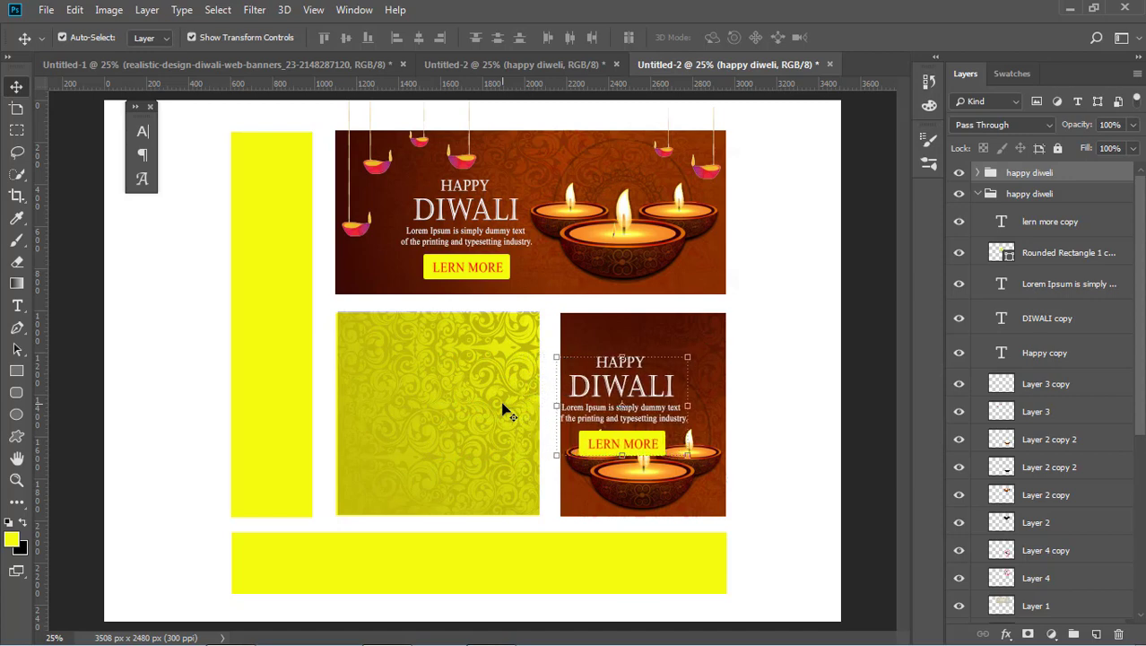
pyautogui.hotkey('shift', 'Right')
pyautogui.hotkey('shift', 'Right')
pyautogui.hotkey('shift', 'Right')
pyautogui.hotkey('shift', 'Up')
pyautogui.hotkey('shift', 'Up')
pyautogui.hotkey('shift', 'Up')
pyautogui.hotkey('shift', 'Up')
pyautogui.hotkey('shift', 'Up')
pyautogui.hotkey('shift', 'Up')
pyautogui.hotkey('shift', 'Up')
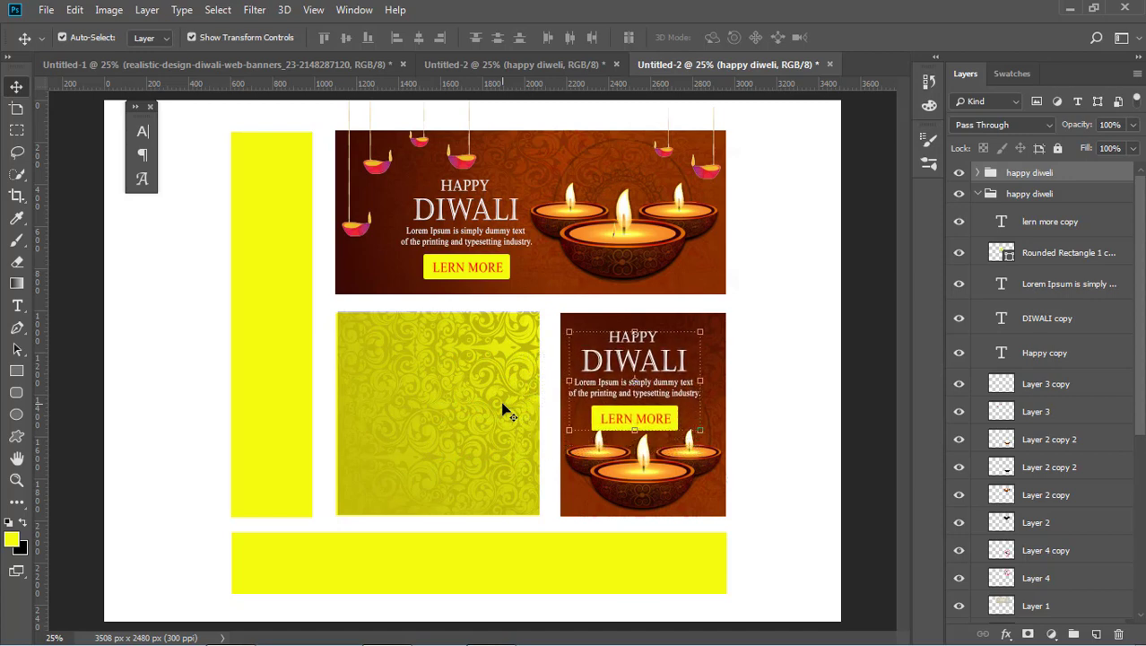
pyautogui.hotkey('shift', 'Right')
pyautogui.hotkey('shift', 'Right')
pyautogui.hotkey('shift', 'Right')
pyautogui.hotkey('shift', 'Right')
pyautogui.hotkey('shift', 'Right')
pyautogui.hotkey('shift', 'Right')
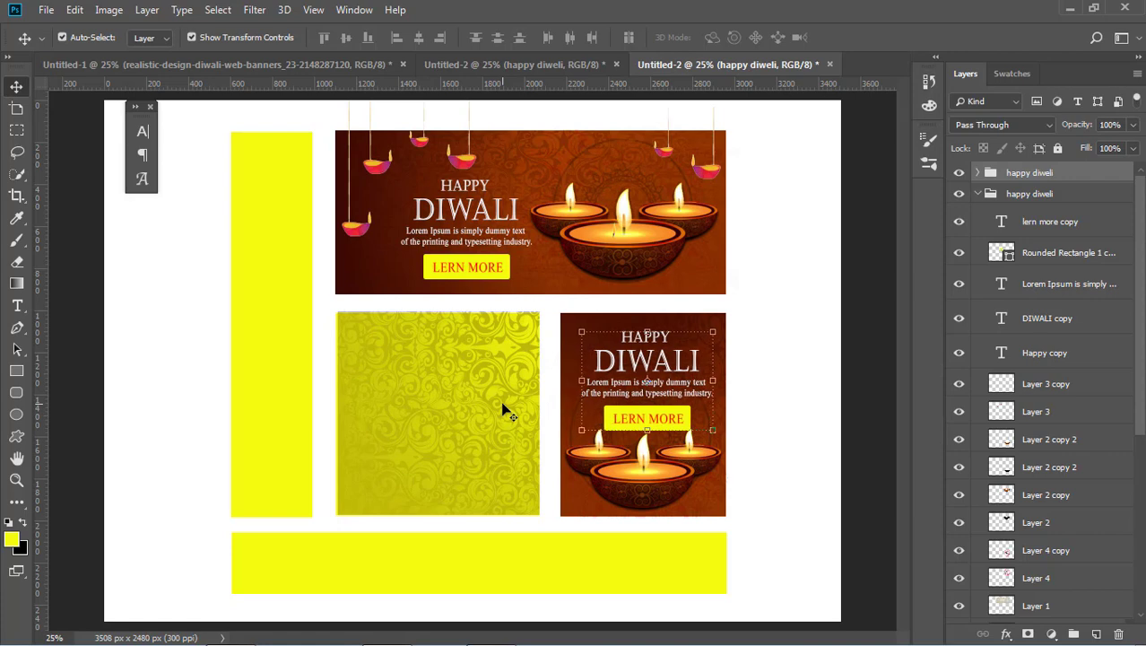
pyautogui.hotkey('shift', 'Left')
pyautogui.hotkey('shift', 'Left')
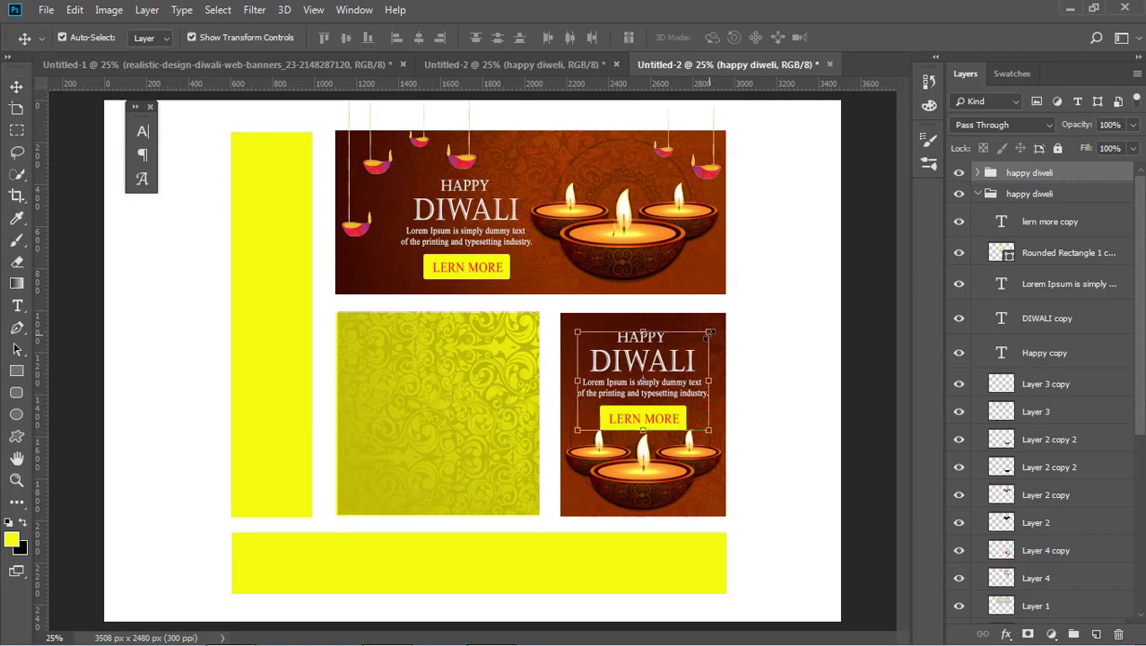
pyautogui.moveTo(708, 332); pyautogui.dragTo(691, 346)
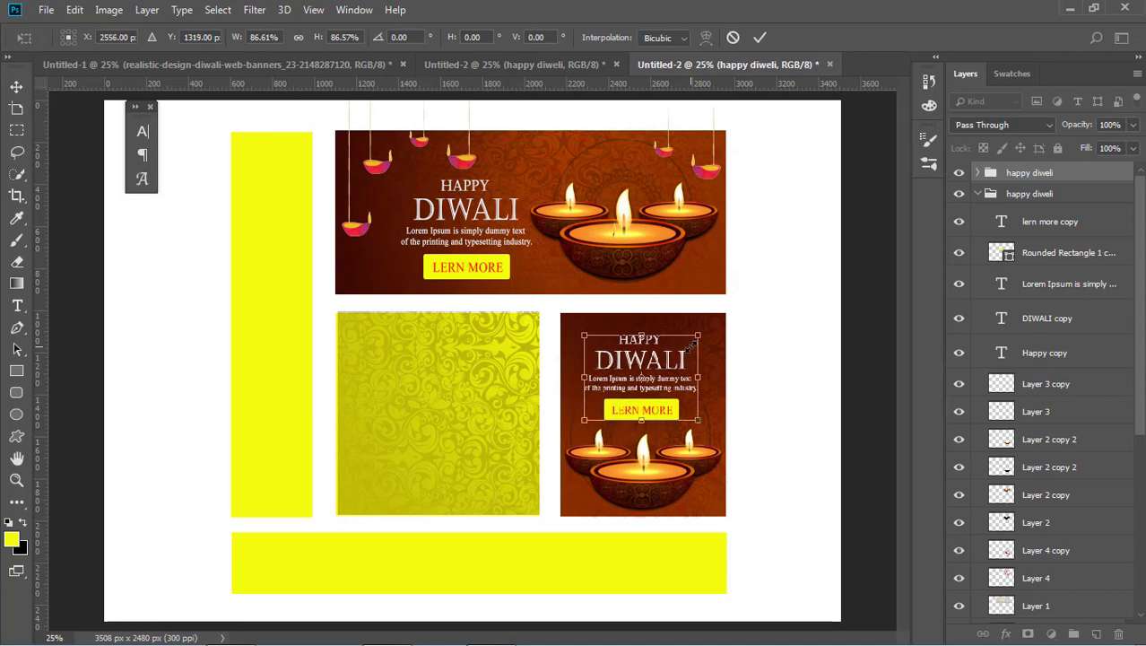
pyautogui.press('Return')
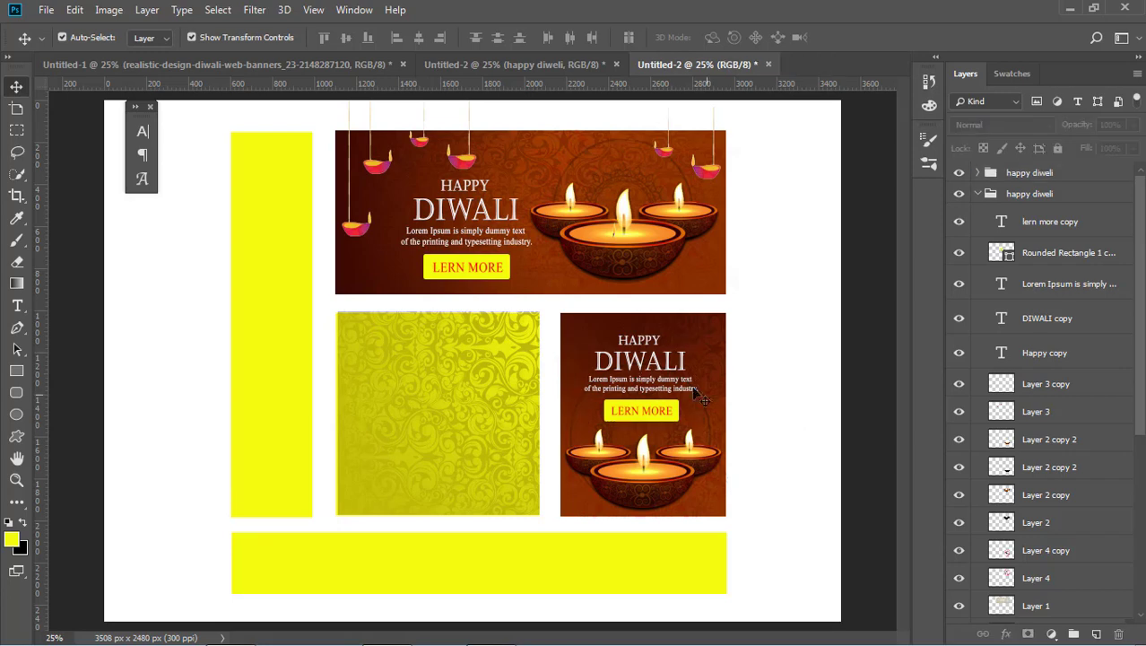
# Step: Select the Layer 5 copy pattern and Rectangle 1 layers to check the top banner's gradient
pyautogui.click(529, 395)
pyautogui.scroll(-2, 1030, 558)
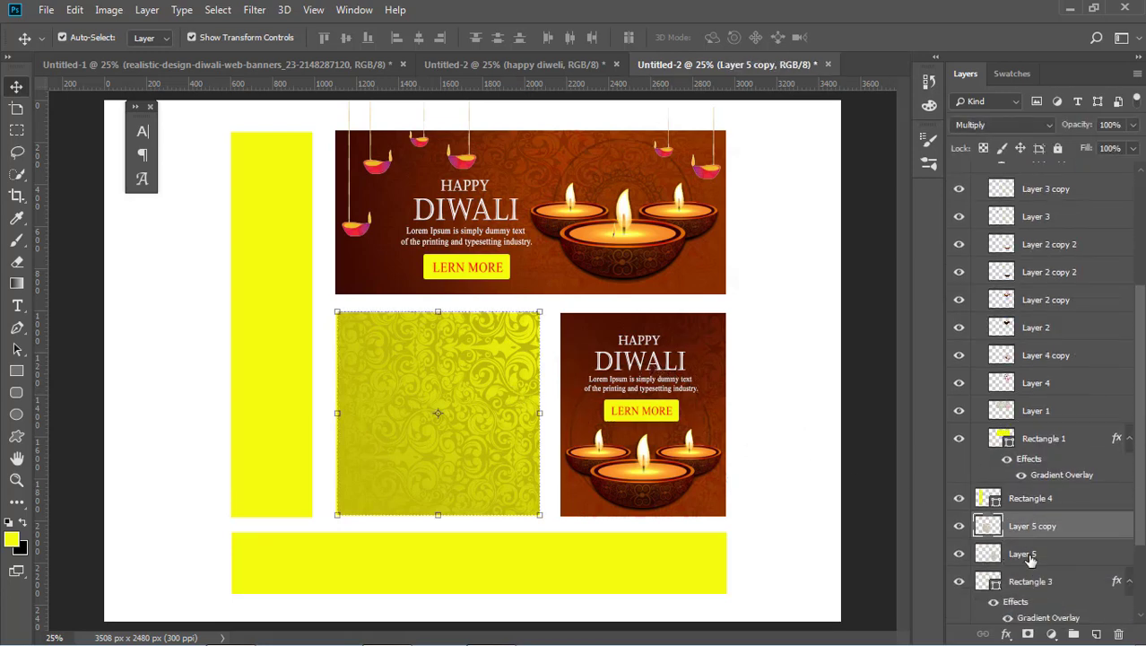
pyautogui.click(1042, 443)
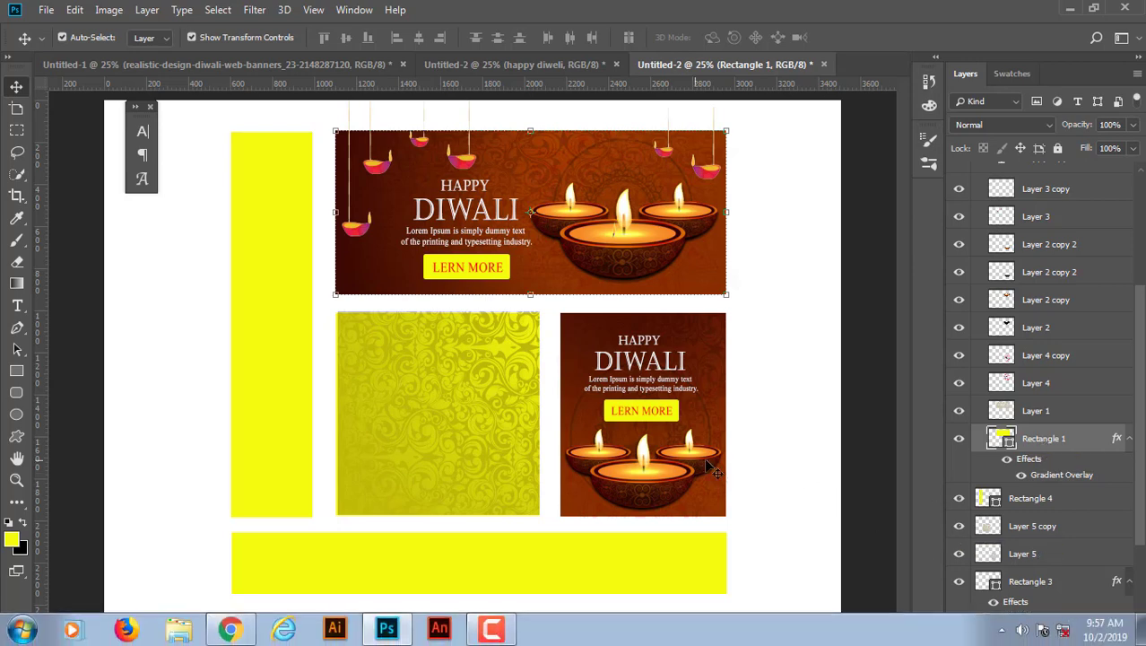
pyautogui.click(464, 438)
pyautogui.click(1024, 440)
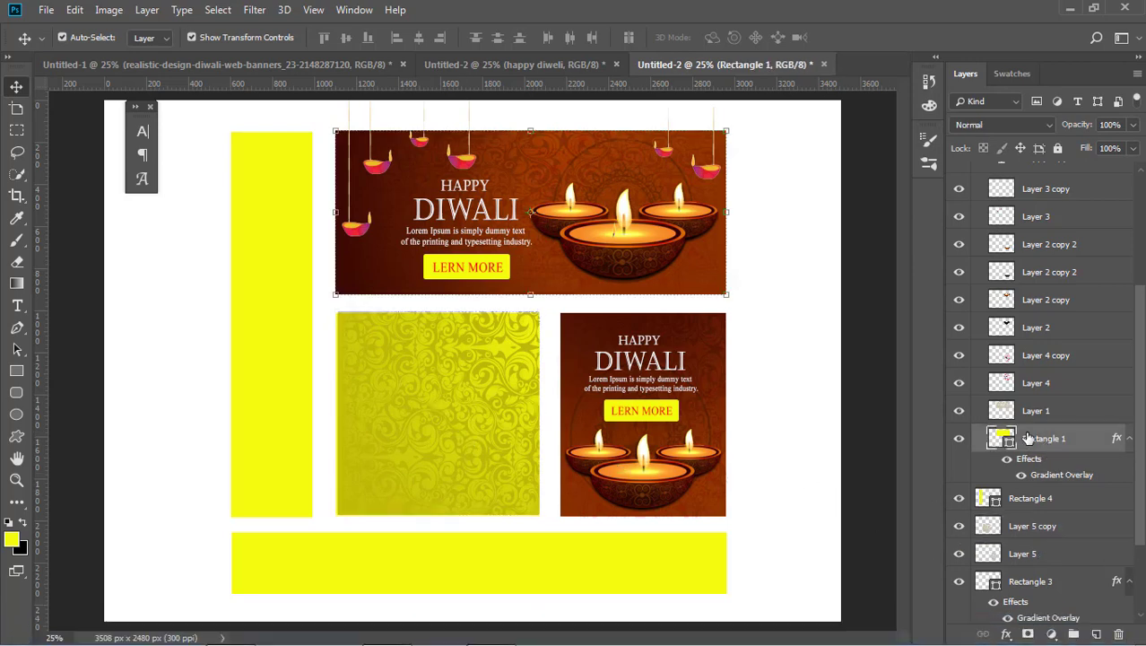
pyautogui.scroll(-3, 1041, 429)
# Step: Give Rectangle 2 a brown Gradient Overlay
pyautogui.click(1031, 527)
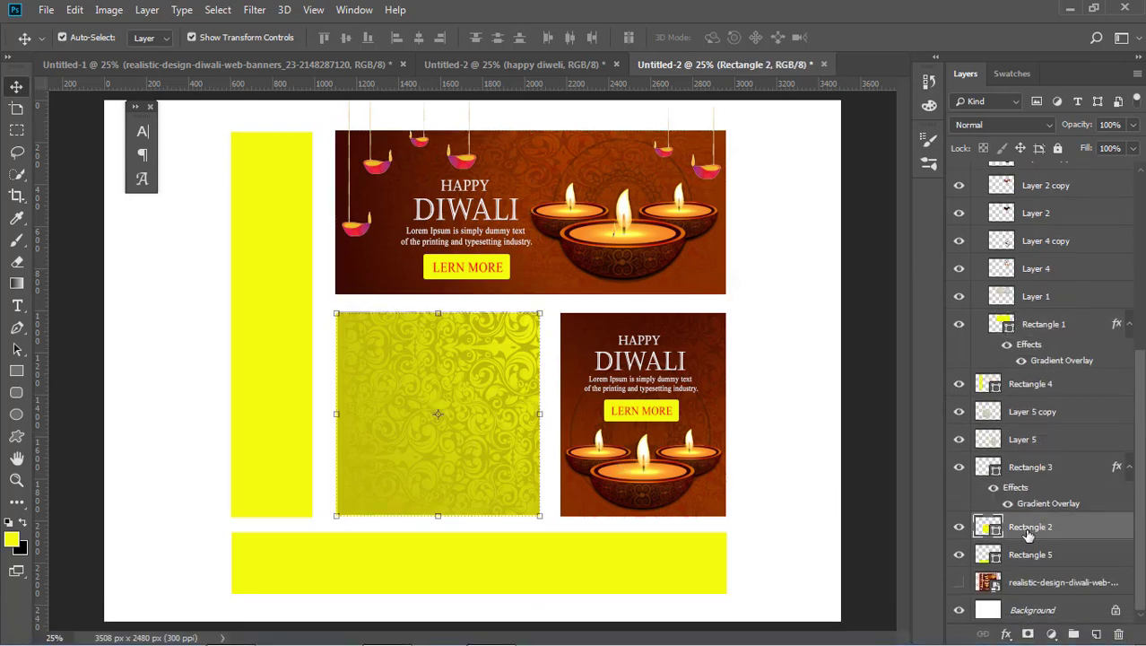
pyautogui.click(1017, 635)
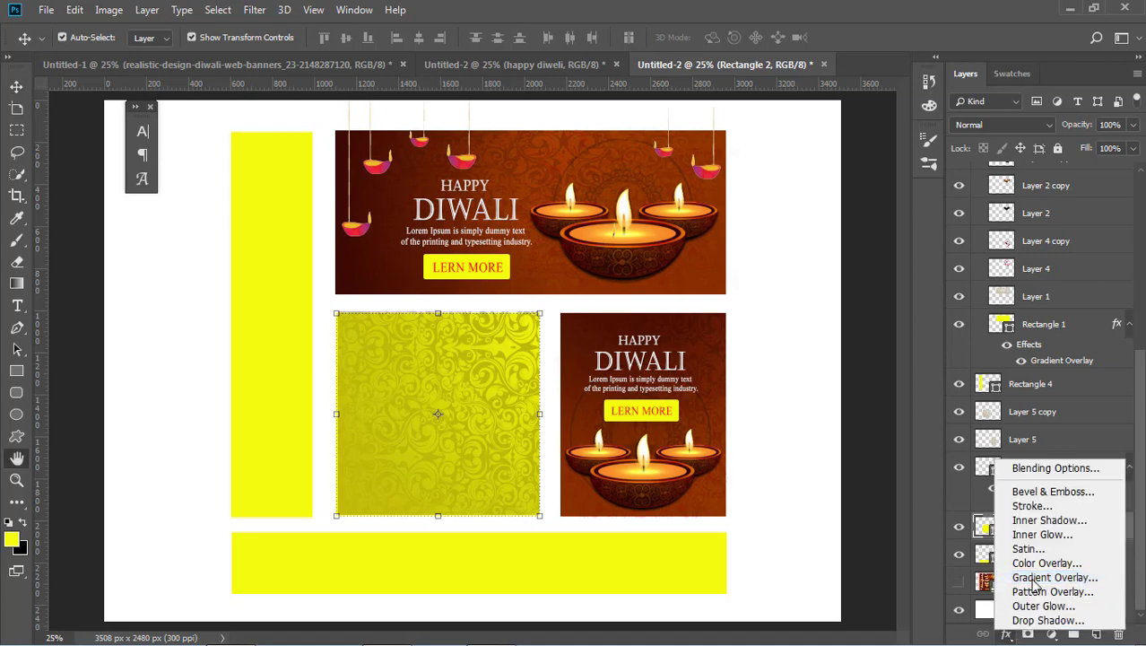
pyautogui.click(1049, 589)
pyautogui.press('Return')
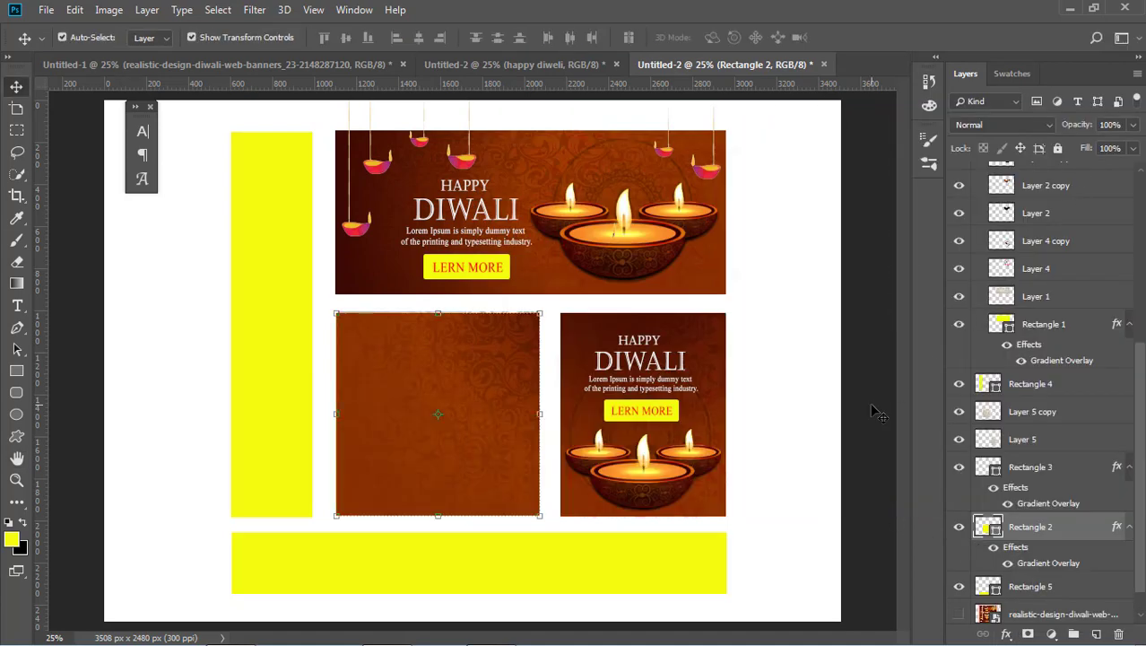
# Step: Select the DIWALI text in the right panel
pyautogui.click(783, 418)
pyautogui.click(668, 381)
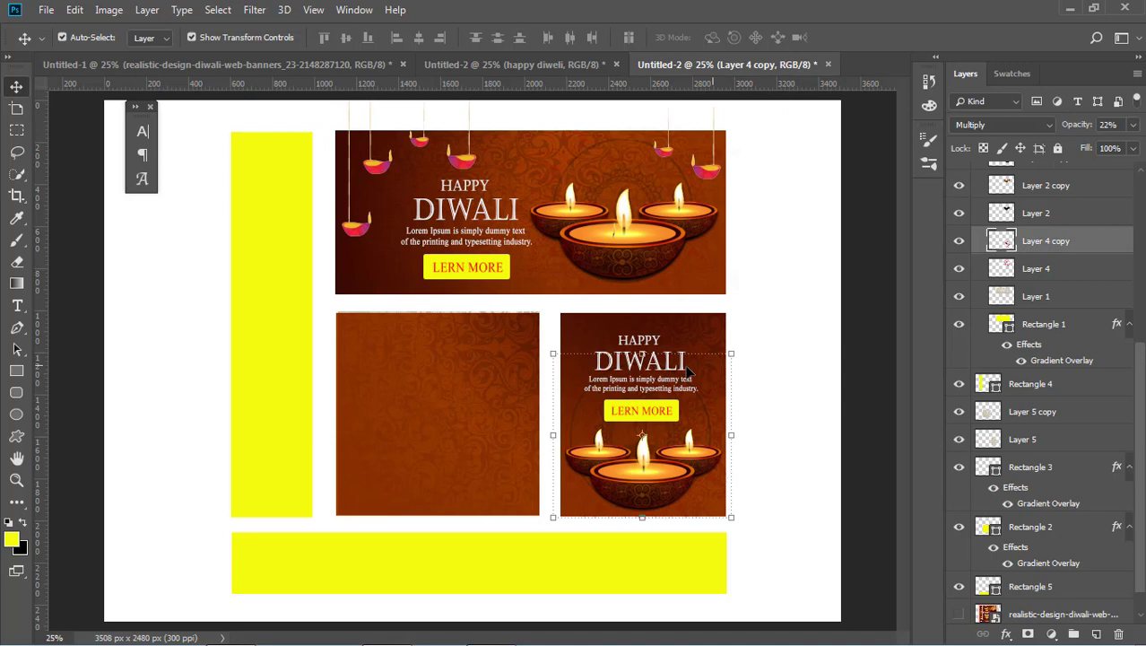
pyautogui.click(819, 372)
# Step: Select and collapse the happy diweli group, then duplicate it
pyautogui.click(660, 360)
pyautogui.scroll(1, 989, 212)
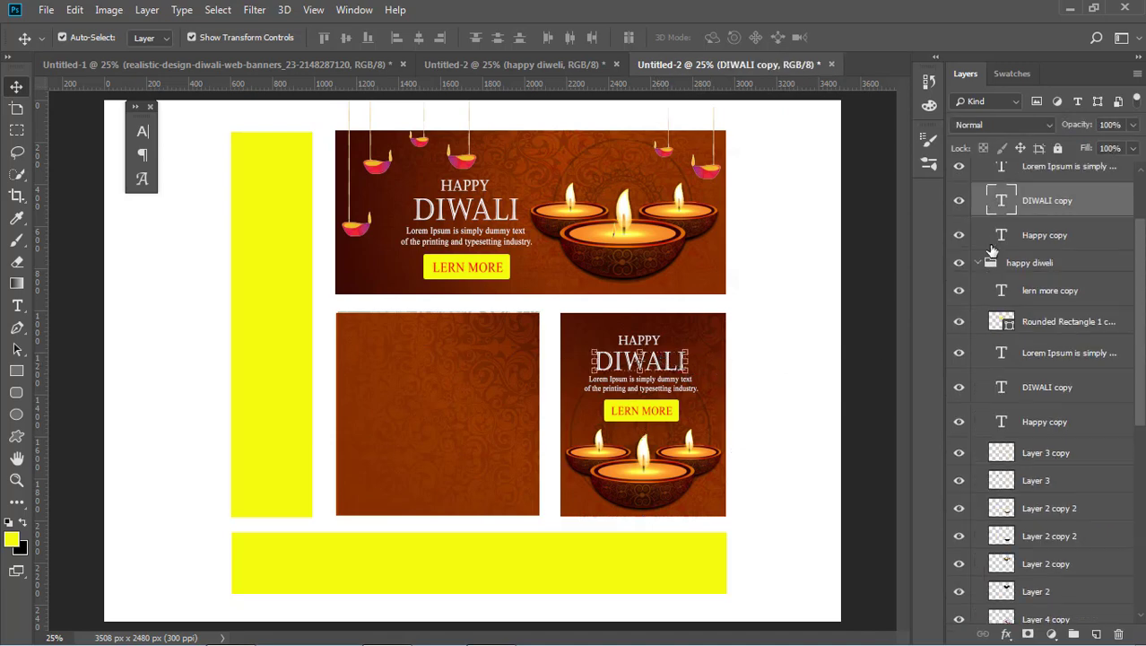
pyautogui.scroll(1, 987, 197)
pyautogui.scroll(2, 985, 184)
pyautogui.click(984, 174)
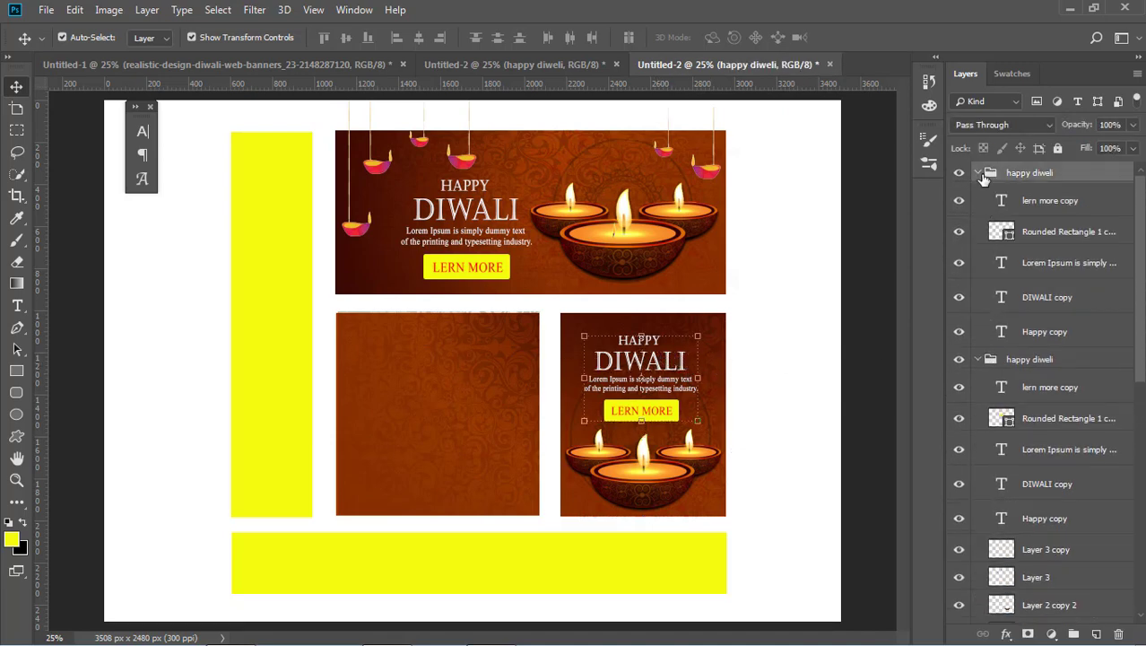
pyautogui.click(978, 173)
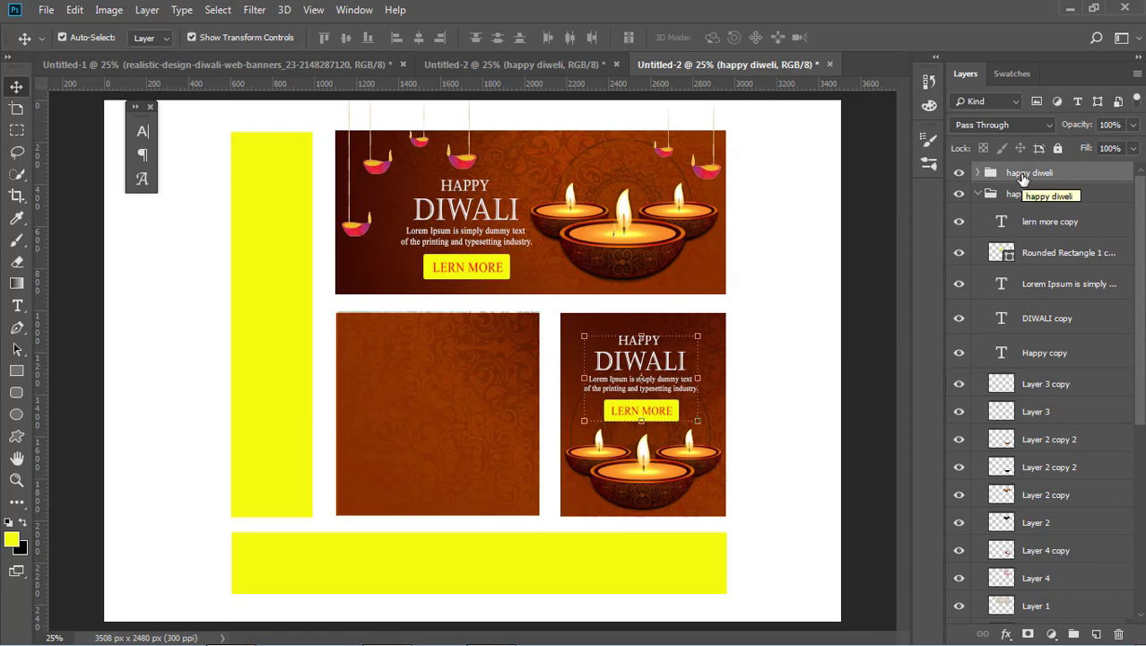
pyautogui.hotkey('ctrl', 'j')
# Step: Move the duplicated text group into the middle square and enlarge it to about 117%
pyautogui.hotkey('shift', 'Left')
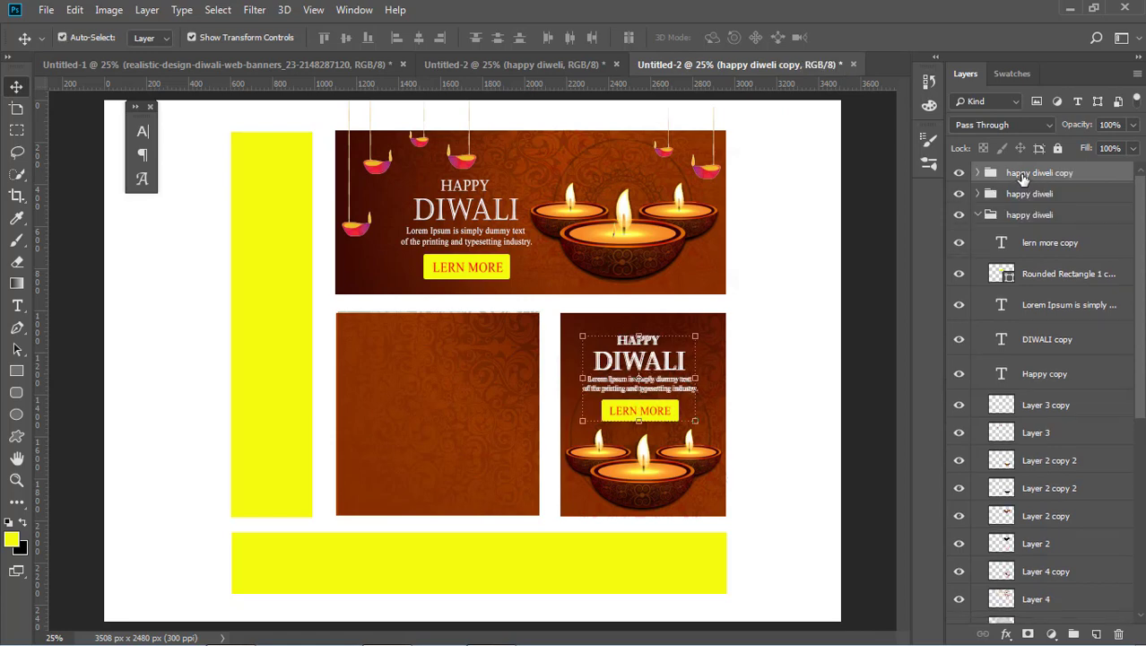
pyautogui.hotkey('shift', 'Left')
pyautogui.hotkey('shift', 'Left')
pyautogui.hotkey('shift', 'Left')
pyautogui.hotkey('shift', 'Left')
pyautogui.hotkey('shift', 'Left')
pyautogui.hotkey('shift', 'Left')
pyautogui.hotkey('shift', 'Left')
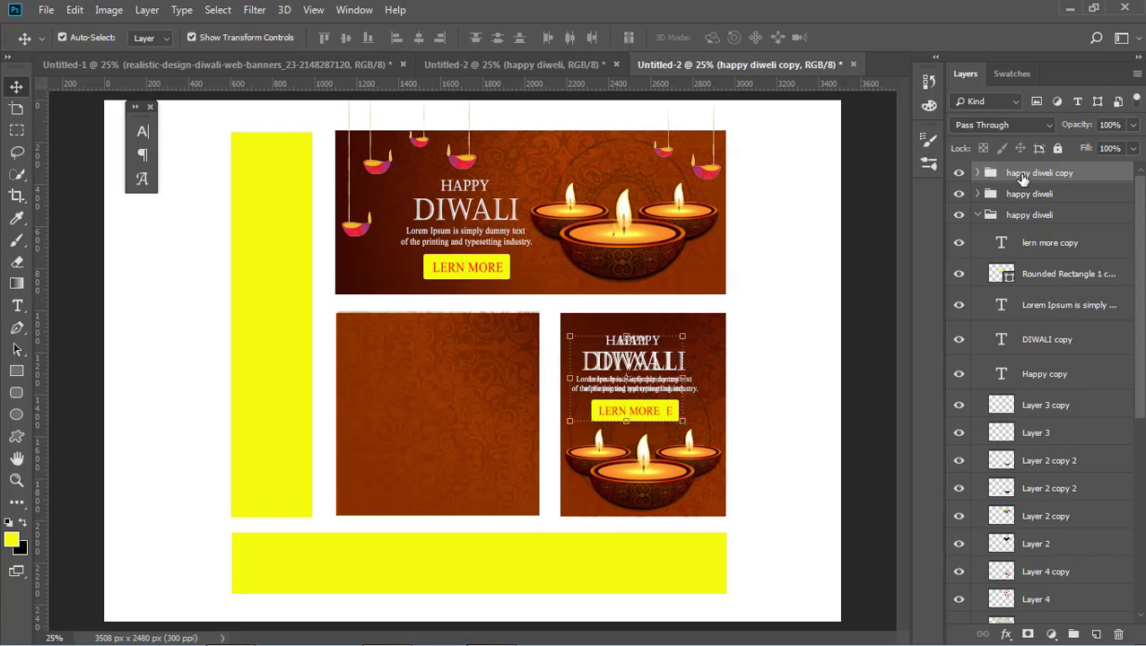
pyautogui.hotkey('shift', 'Left')
pyautogui.hotkey('shift', 'Left')
pyautogui.hotkey('shift', 'Left')
pyautogui.hotkey('shift', 'Left')
pyautogui.hotkey('shift', 'Left')
pyautogui.hotkey('shift', 'Left')
pyautogui.hotkey('shift', 'Left')
pyautogui.hotkey('shift', 'Left')
pyautogui.hotkey('shift', 'Left')
pyautogui.hotkey('shift', 'Left')
pyautogui.hotkey('shift', 'Left')
pyautogui.hotkey('shift', 'Left')
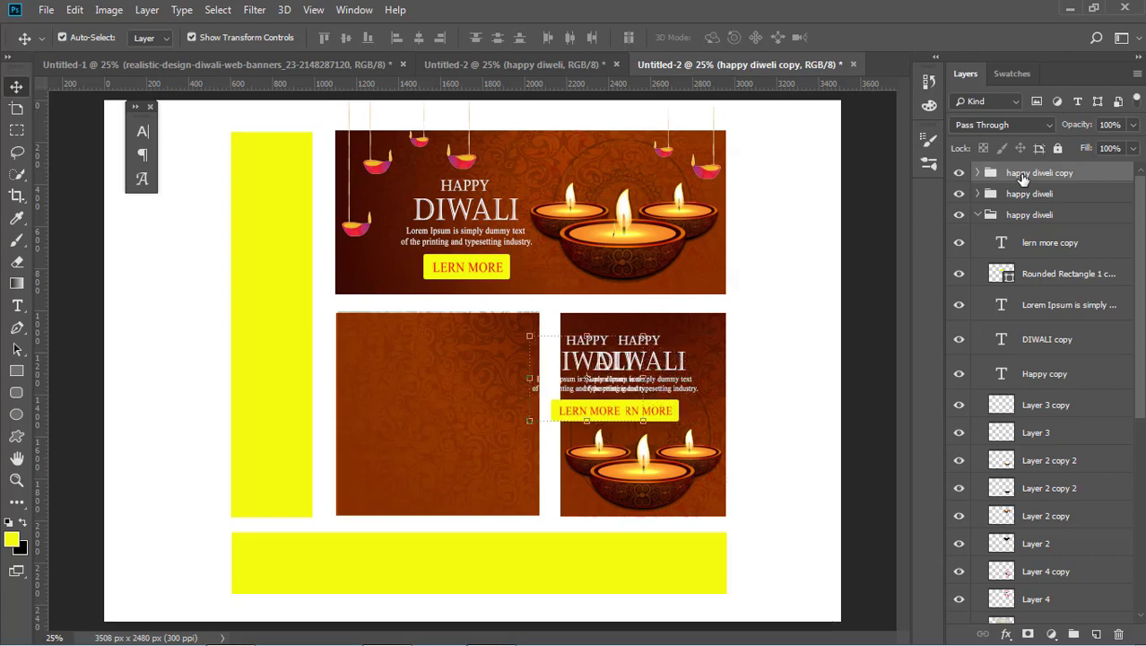
pyautogui.hotkey('shift', 'Left')
pyautogui.hotkey('shift', 'Left')
pyautogui.hotkey('shift', 'Left')
pyautogui.hotkey('shift', 'Left')
pyautogui.hotkey('shift', 'Left')
pyautogui.hotkey('shift', 'Left')
pyautogui.hotkey('shift', 'Left')
pyautogui.hotkey('shift', 'Left')
pyautogui.hotkey('shift', 'Left')
pyautogui.hotkey('shift', 'Left')
pyautogui.hotkey('shift', 'Left')
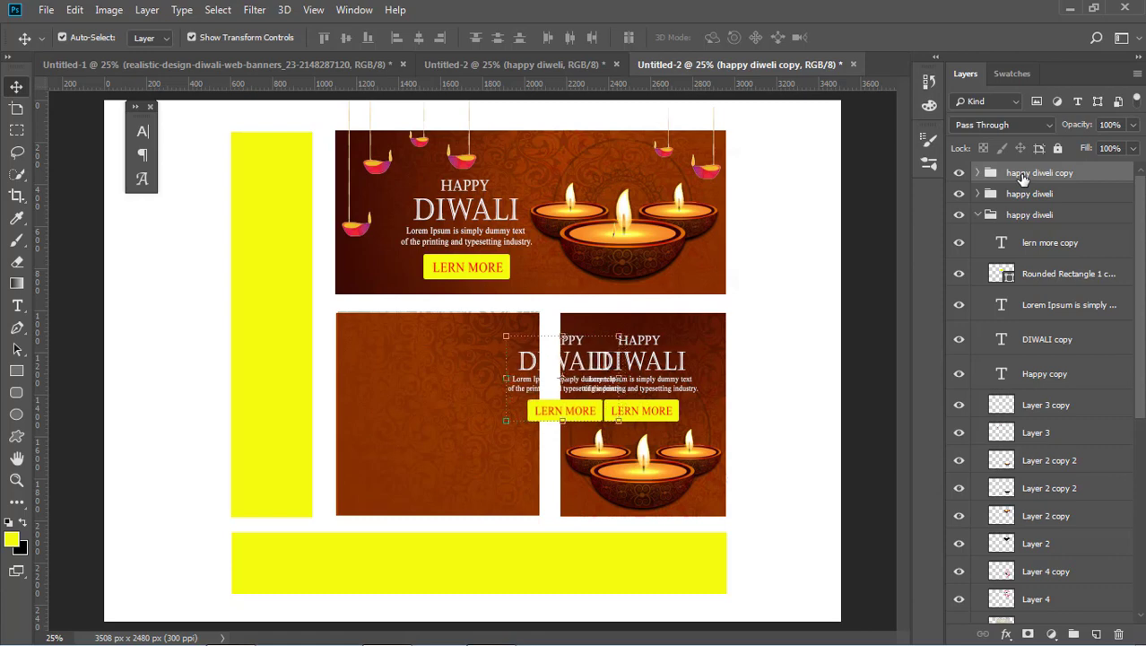
pyautogui.hotkey('shift', 'Left')
pyautogui.hotkey('shift', 'Left')
pyautogui.hotkey('shift', 'Left')
pyautogui.hotkey('shift', 'Left')
pyautogui.hotkey('shift', 'Left')
pyautogui.hotkey('shift', 'Left')
pyautogui.hotkey('shift', 'Left')
pyautogui.hotkey('shift', 'Left')
pyautogui.hotkey('shift', 'Left')
pyautogui.hotkey('shift', 'Left')
pyautogui.hotkey('shift', 'Left')
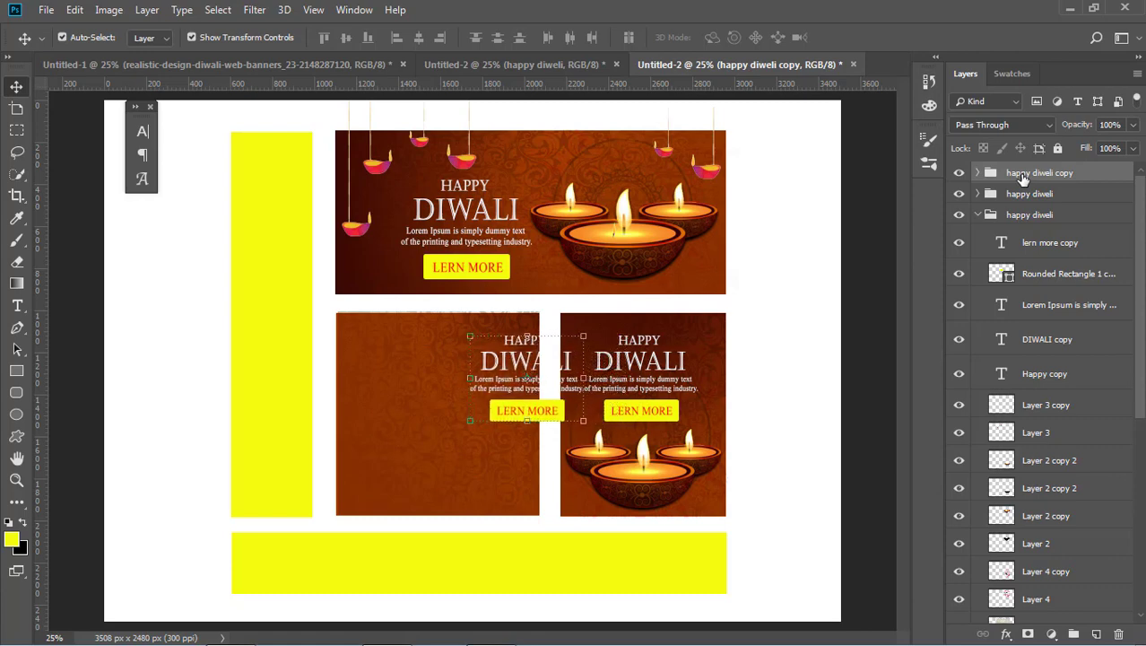
pyautogui.hotkey('shift', 'Left')
pyautogui.hotkey('shift', 'Left')
pyautogui.hotkey('shift', 'Left')
pyautogui.hotkey('shift', 'Left')
pyautogui.hotkey('shift', 'Left')
pyautogui.hotkey('shift', 'Left')
pyautogui.hotkey('shift', 'Left')
pyautogui.hotkey('shift', 'Left')
pyautogui.hotkey('shift', 'Left')
pyautogui.hotkey('shift', 'Left')
pyautogui.hotkey('shift', 'Left')
pyautogui.hotkey('shift', 'Left')
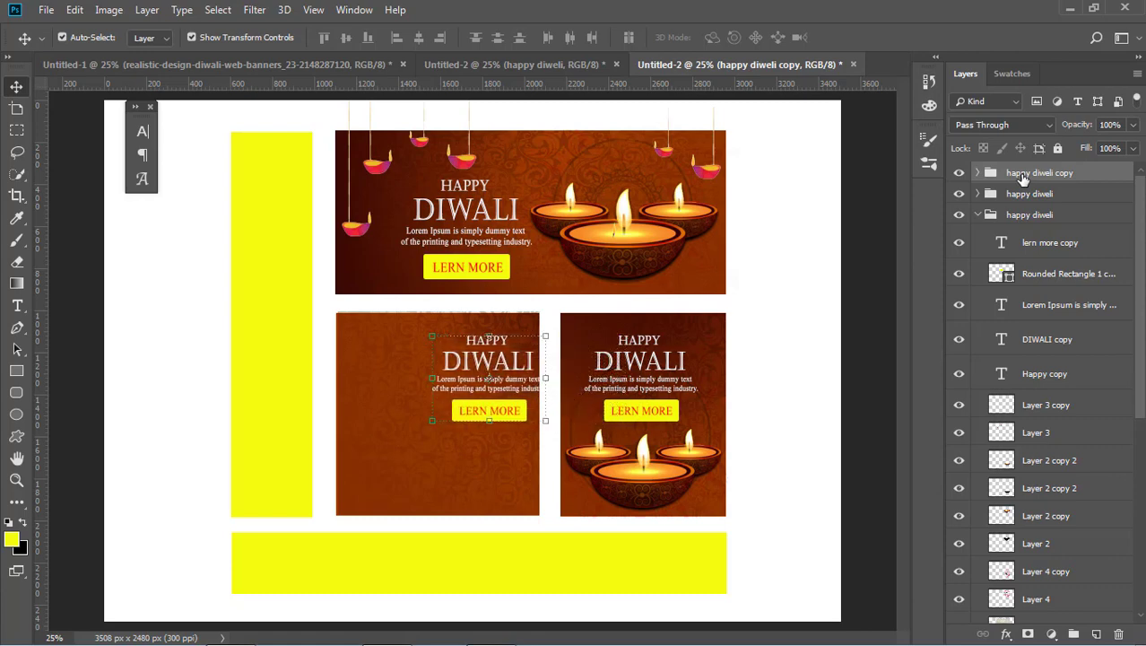
pyautogui.hotkey('shift', 'Left')
pyautogui.hotkey('shift', 'Left')
pyautogui.hotkey('shift', 'Left')
pyautogui.hotkey('shift', 'Left')
pyautogui.hotkey('shift', 'Left')
pyautogui.hotkey('shift', 'Left')
pyautogui.hotkey('shift', 'Left')
pyautogui.hotkey('shift', 'Left')
pyautogui.hotkey('shift', 'Left')
pyautogui.hotkey('shift', 'Left')
pyautogui.hotkey('shift', 'Left')
pyautogui.hotkey('shift', 'Left')
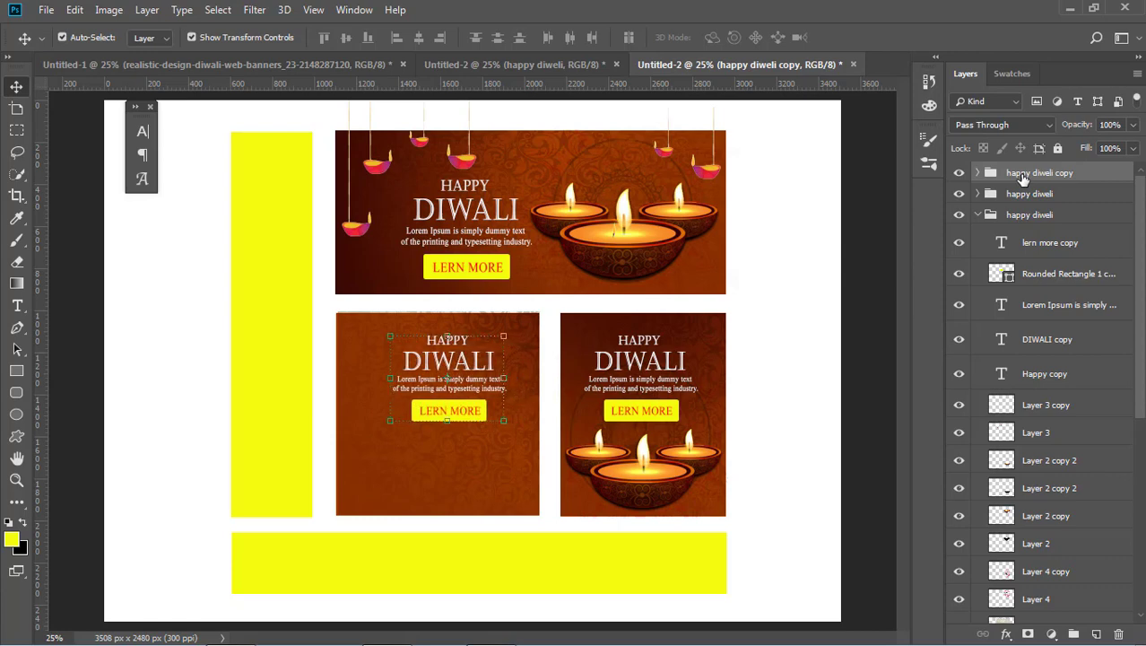
pyautogui.hotkey('shift', 'Left')
pyautogui.hotkey('shift', 'Left')
pyautogui.hotkey('shift', 'Left')
pyautogui.hotkey('shift', 'Left')
pyautogui.hotkey('shift', 'Left')
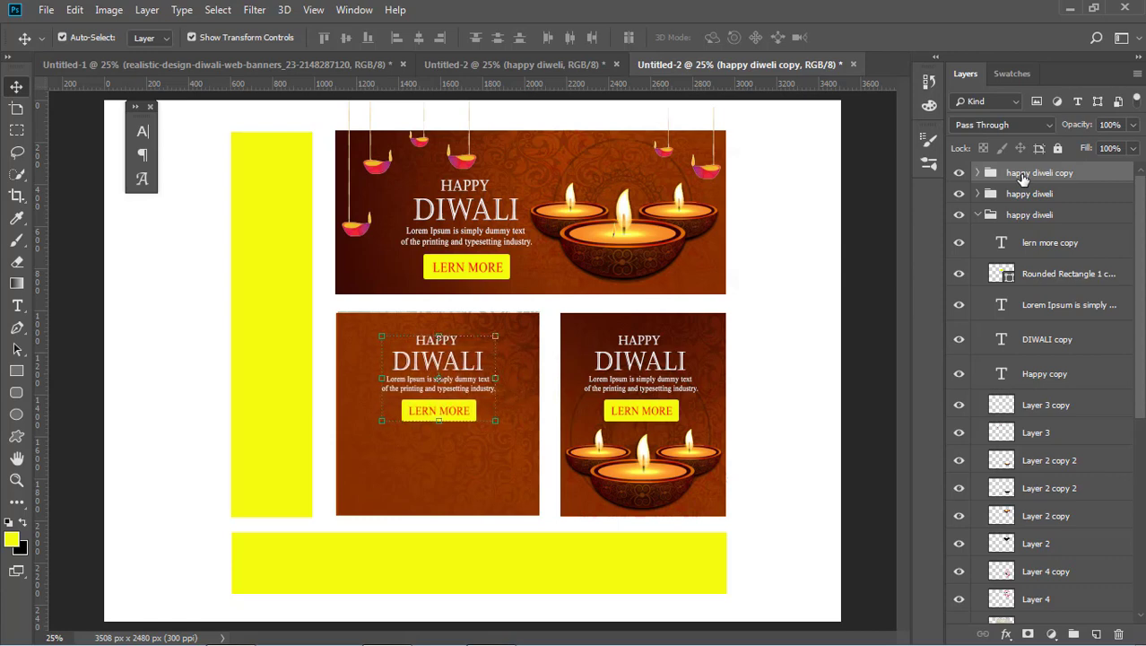
pyautogui.moveTo(496, 421)
pyautogui.mouseDown()
pyautogui.moveTo(517, 434)
pyautogui.moveTo(474, 415)
pyautogui.mouseUp()
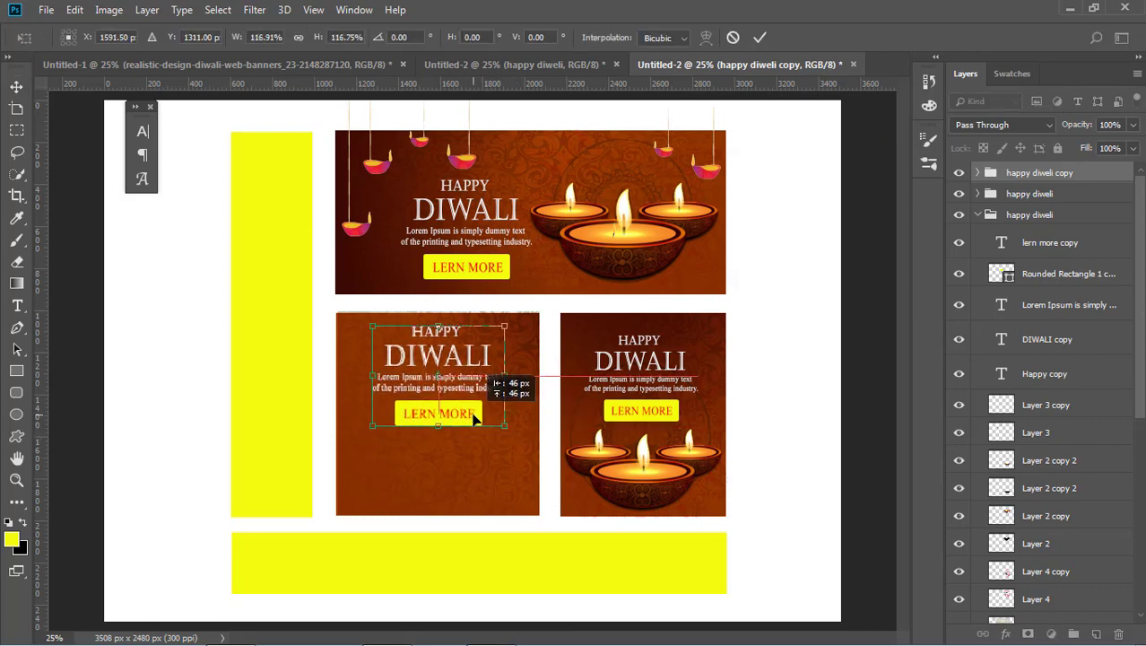
pyautogui.press('Return')
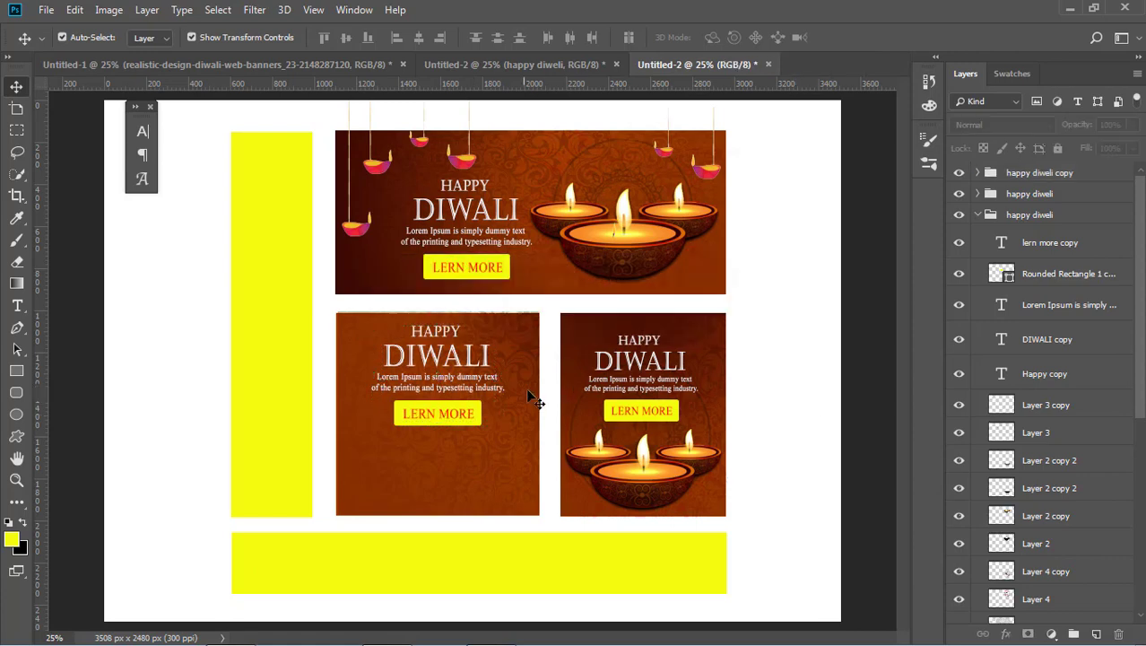
# Step: Copy both diya layers onto the bottom of the lower-left square panel
pyautogui.click(666, 487)
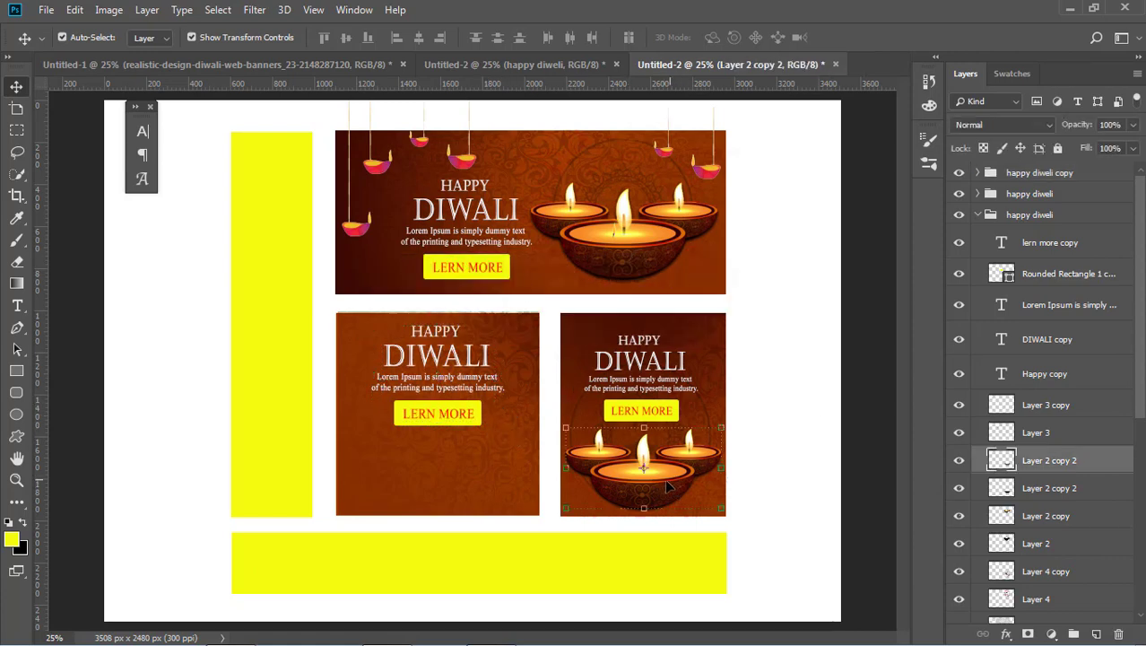
pyautogui.keyDown('shift'); pyautogui.click(1058, 490); pyautogui.keyUp('shift')
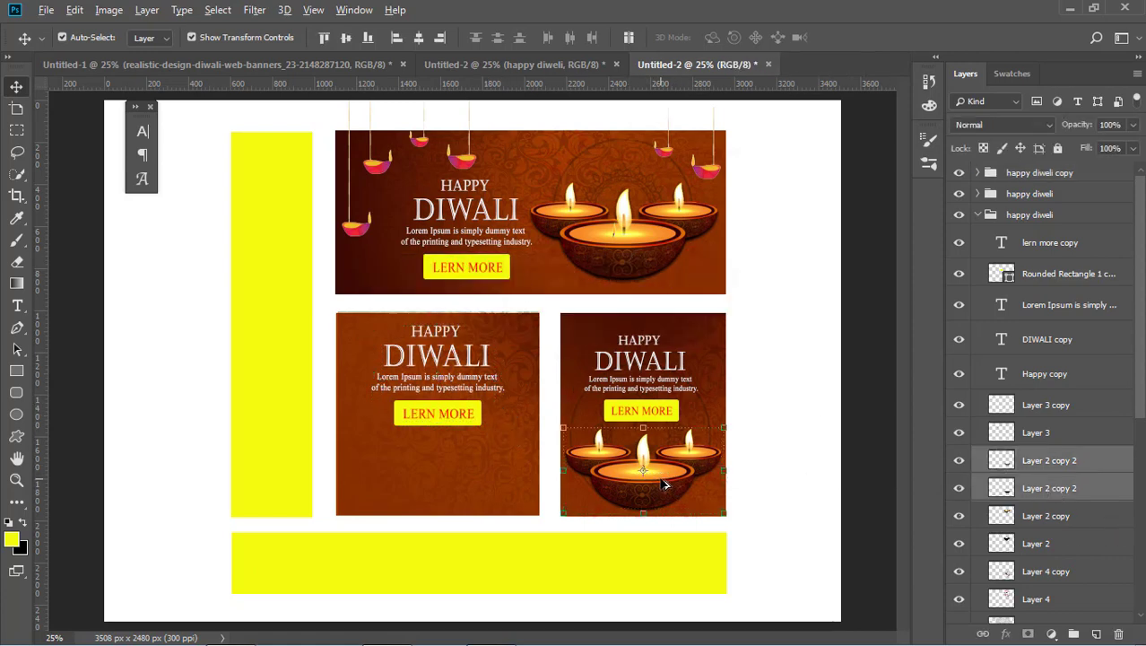
pyautogui.moveTo(664, 485); pyautogui.dragTo(456, 489)
pyautogui.hotkey('shift', 'Up')
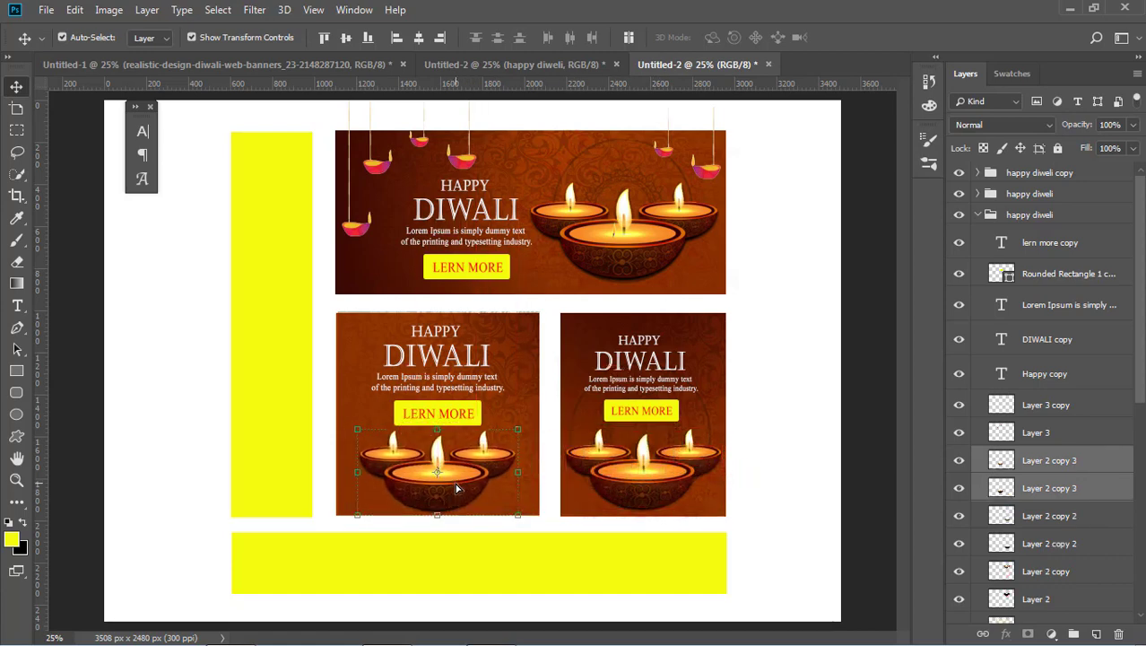
pyautogui.click(807, 432)
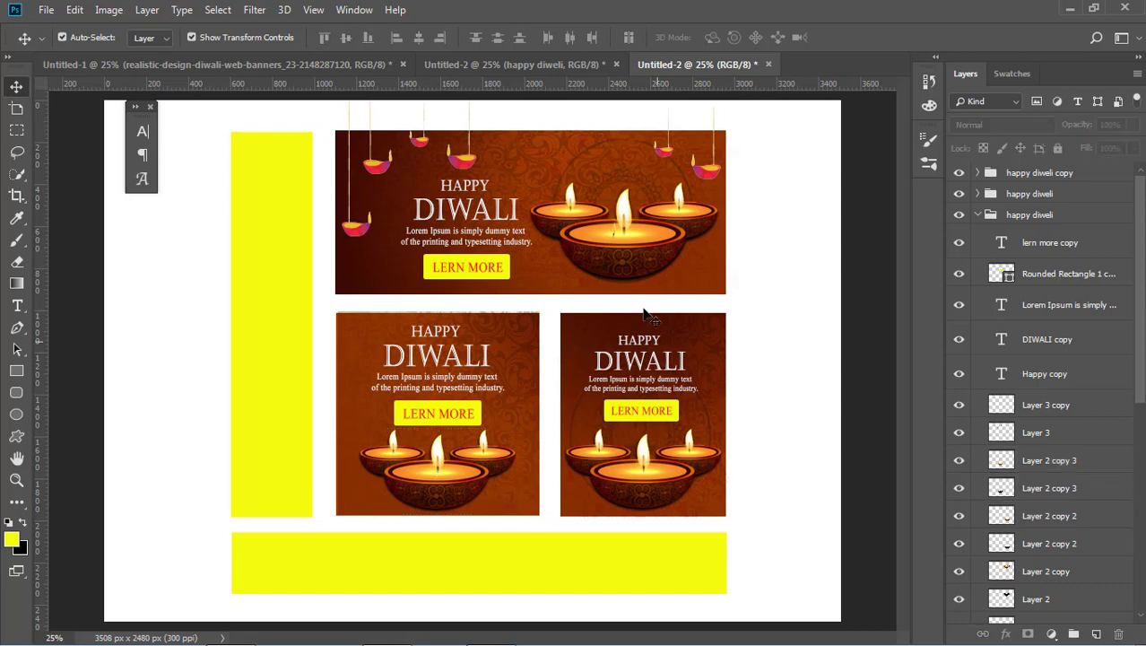
# Step: Copy the hanging lamps into both lower panels, shrinking the right copy to about 86%
pyautogui.click(708, 179)
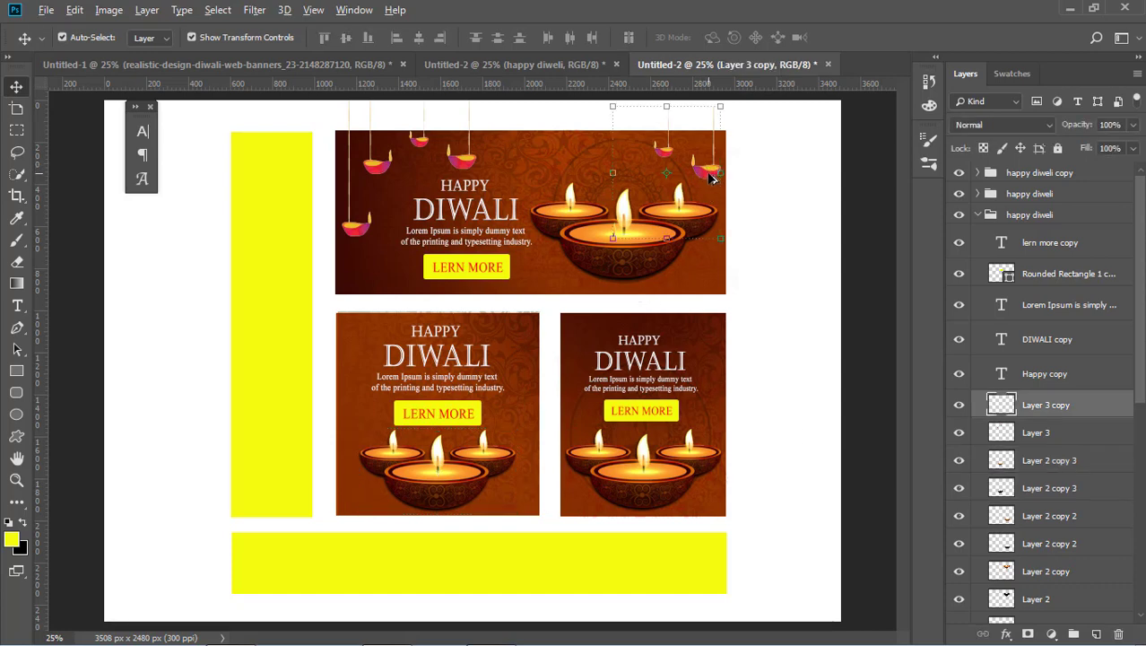
pyautogui.moveTo(710, 179)
pyautogui.mouseDown()
pyautogui.moveTo(710, 368)
pyautogui.moveTo(713, 359)
pyautogui.mouseUp()
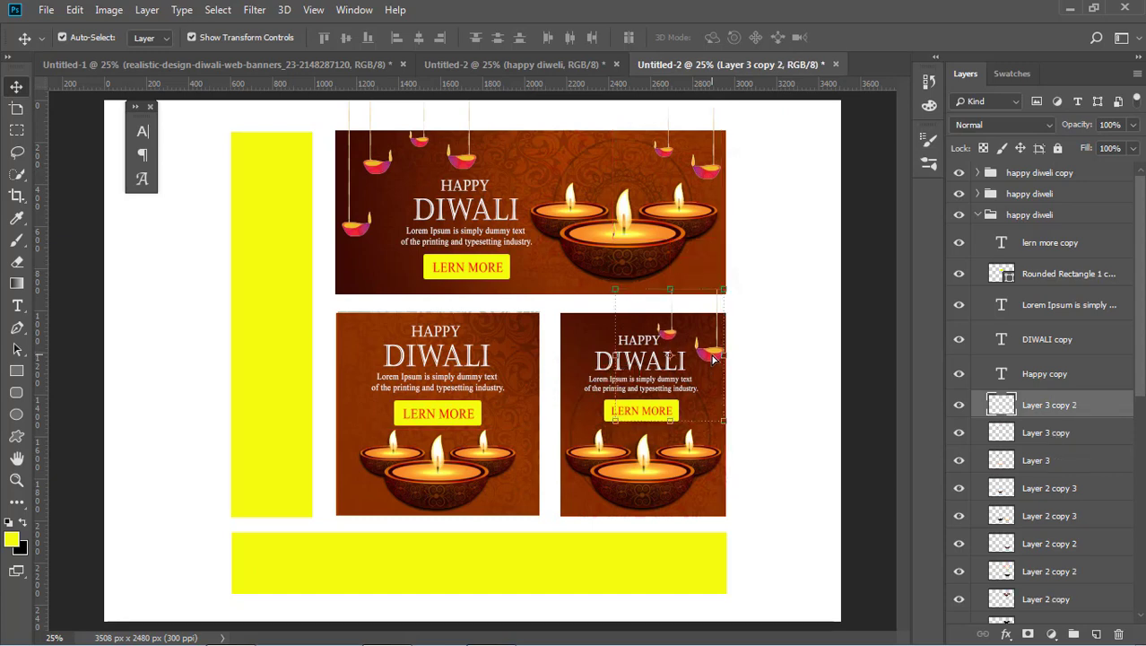
pyautogui.moveTo(616, 419); pyautogui.dragTo(631, 403)
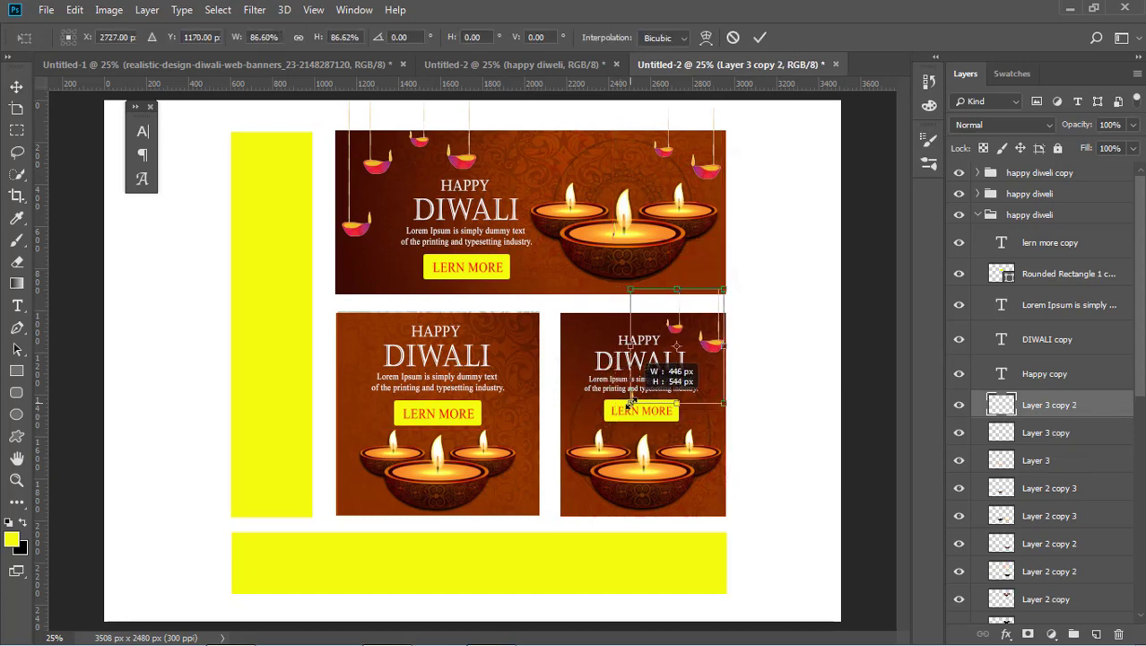
pyautogui.press('Return')
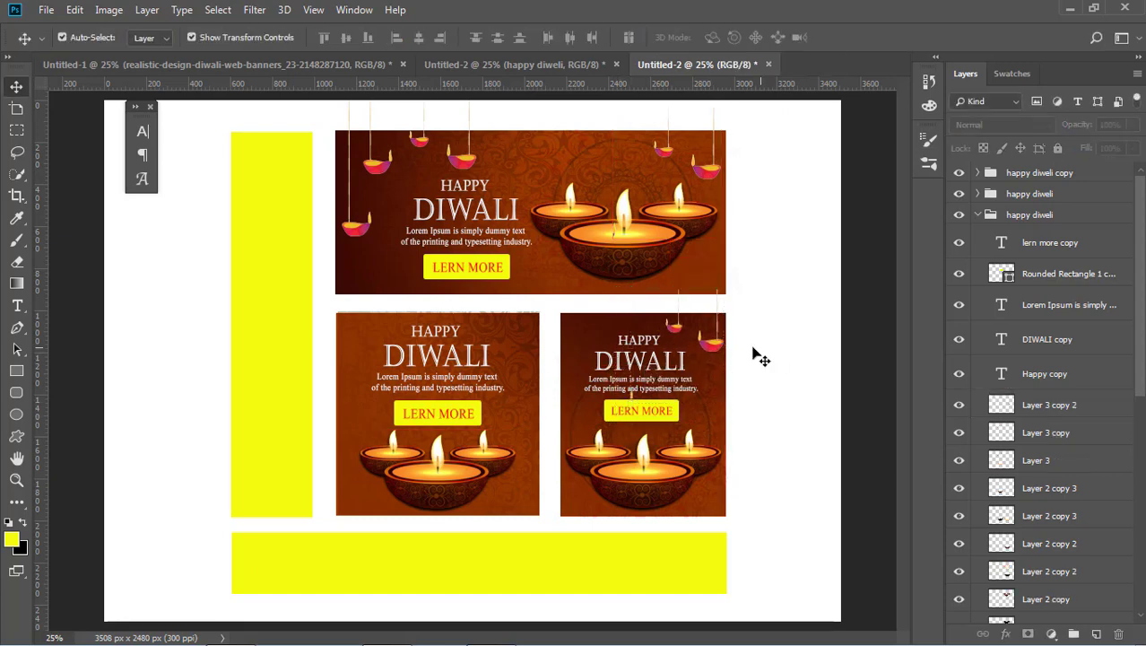
pyautogui.moveTo(722, 355); pyautogui.dragTo(723, 358)
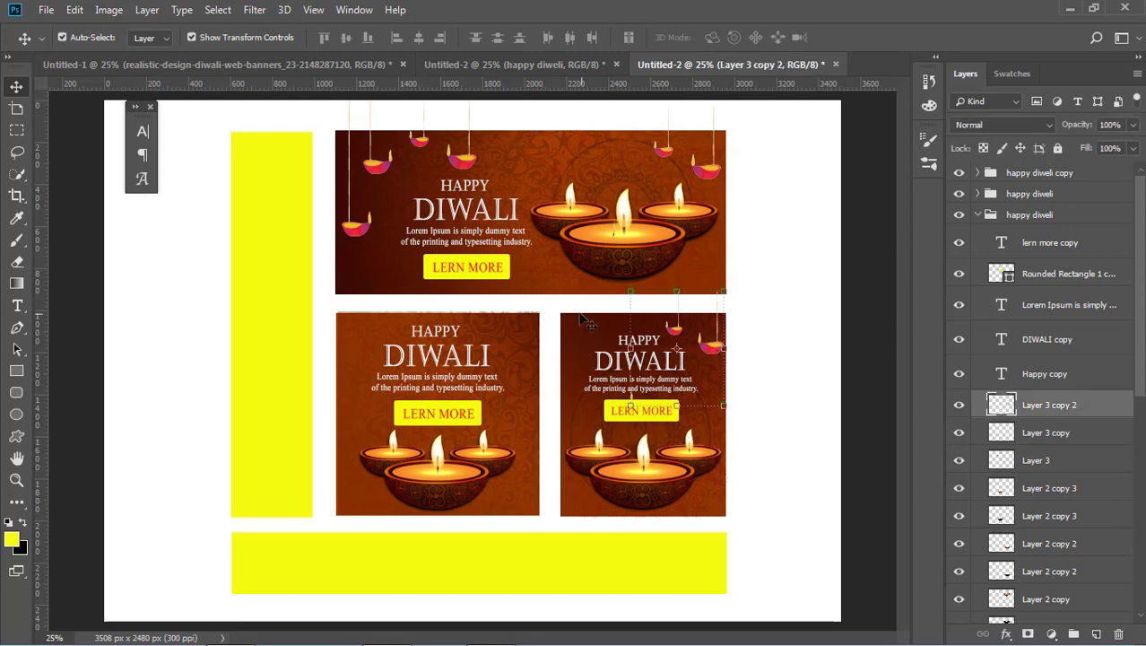
pyautogui.click(762, 363)
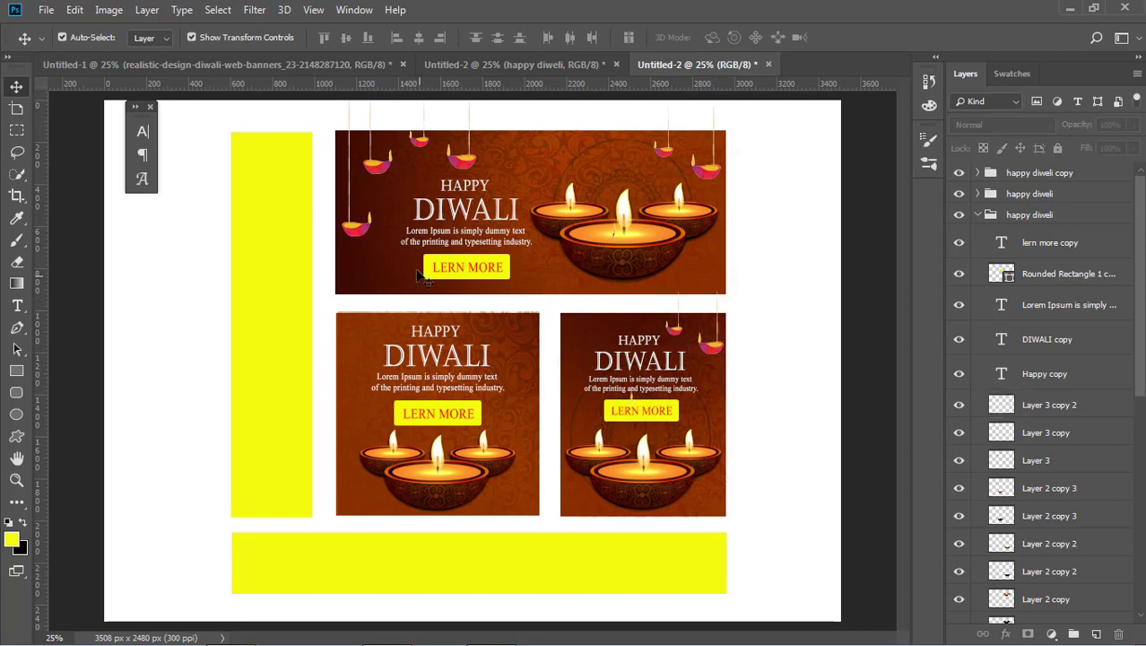
pyautogui.moveTo(374, 238); pyautogui.dragTo(351, 392)
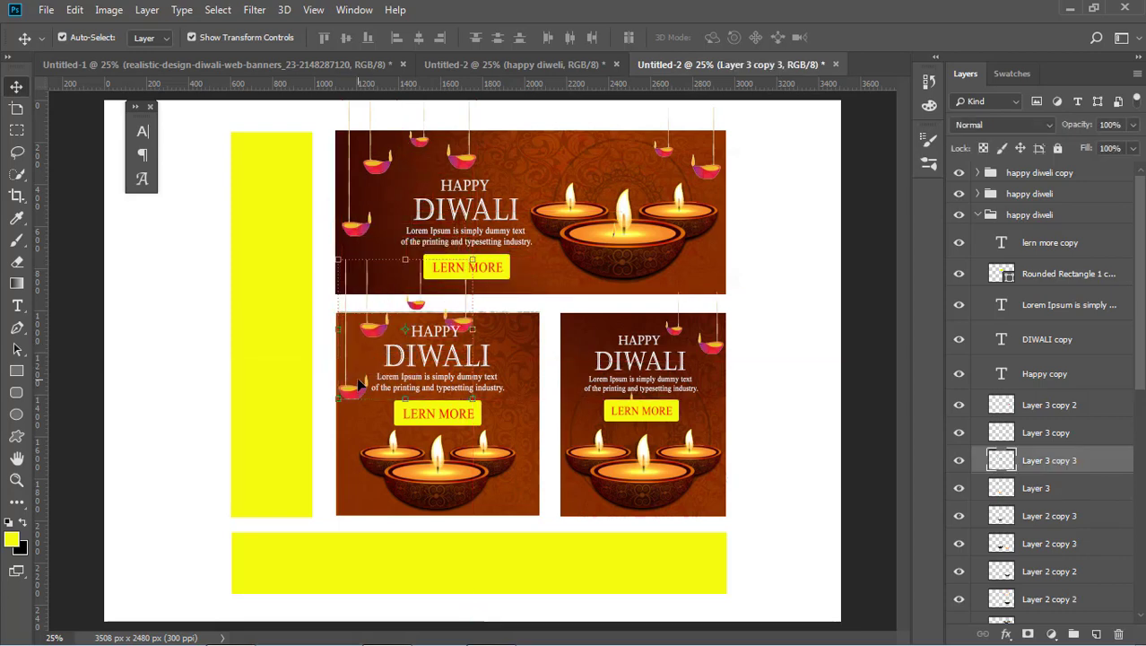
pyautogui.moveTo(358, 384); pyautogui.dragTo(354, 429)
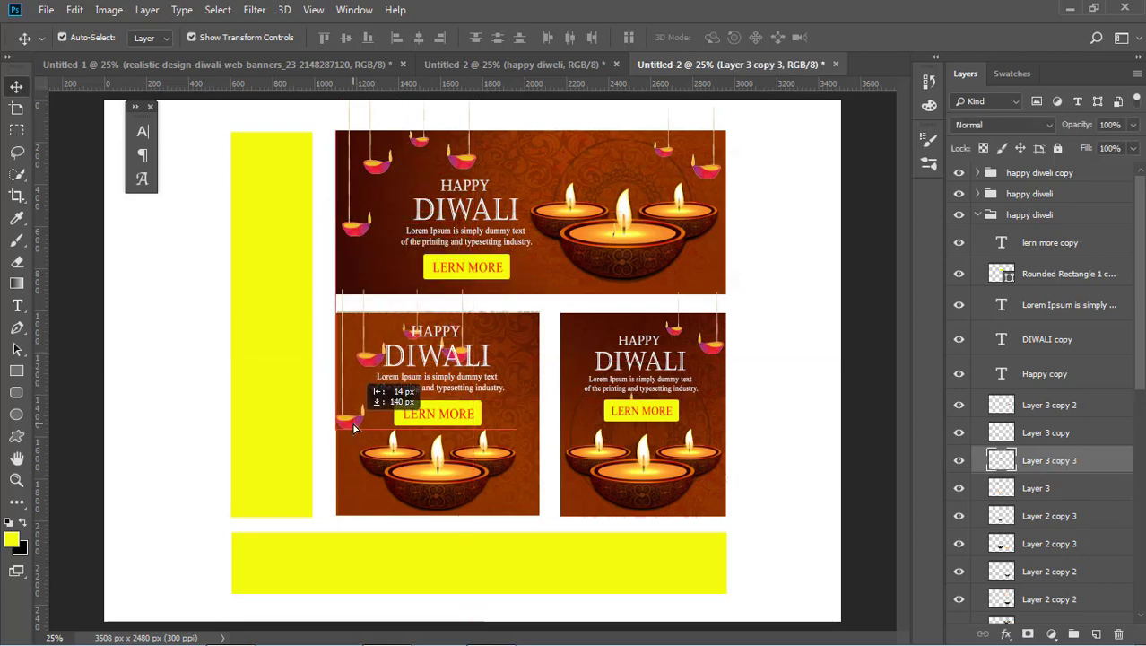
# Step: Select the panel background layers to check the top banner and lower-left gradient effects
pyautogui.click(538, 423)
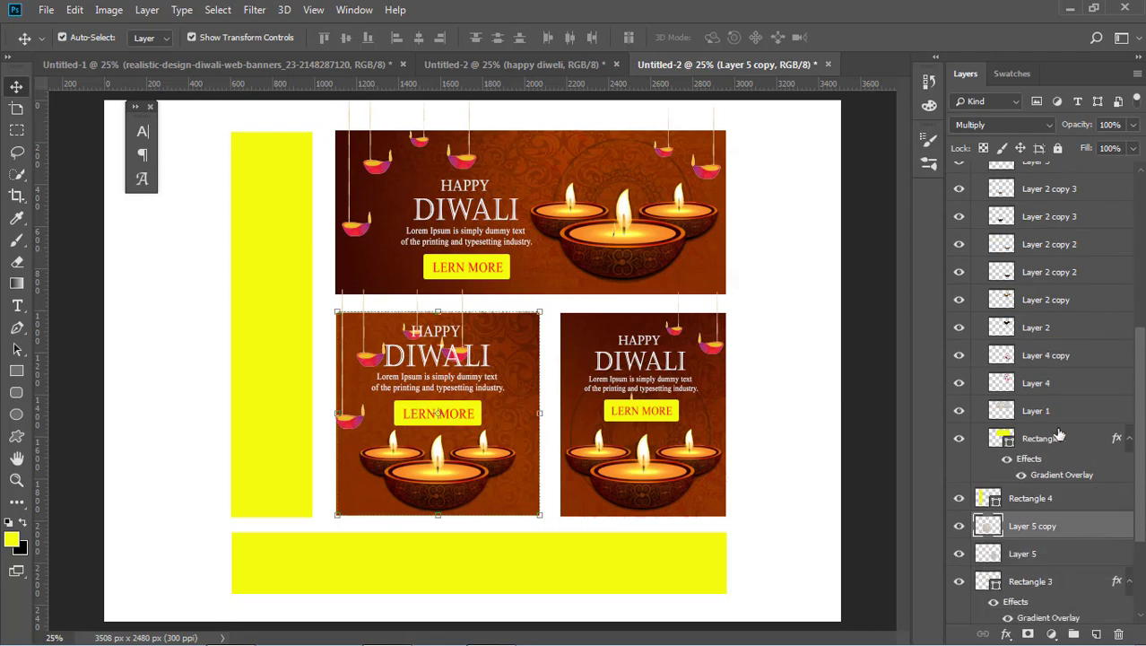
pyautogui.click(1030, 446)
pyautogui.click(959, 438)
pyautogui.click(959, 439)
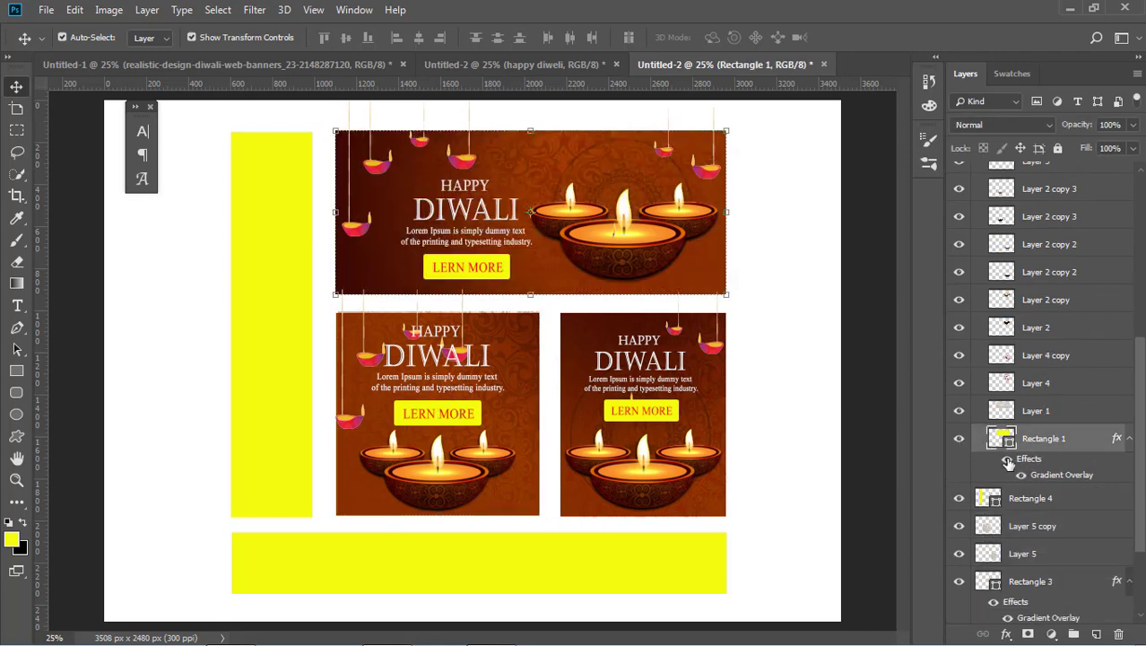
pyautogui.scroll(-5, 1004, 457)
pyautogui.click(959, 498)
# Step: Open Rectangle 2's Gradient Overlay settings and move the dialog aside to see the canvas
pyautogui.click(959, 498)
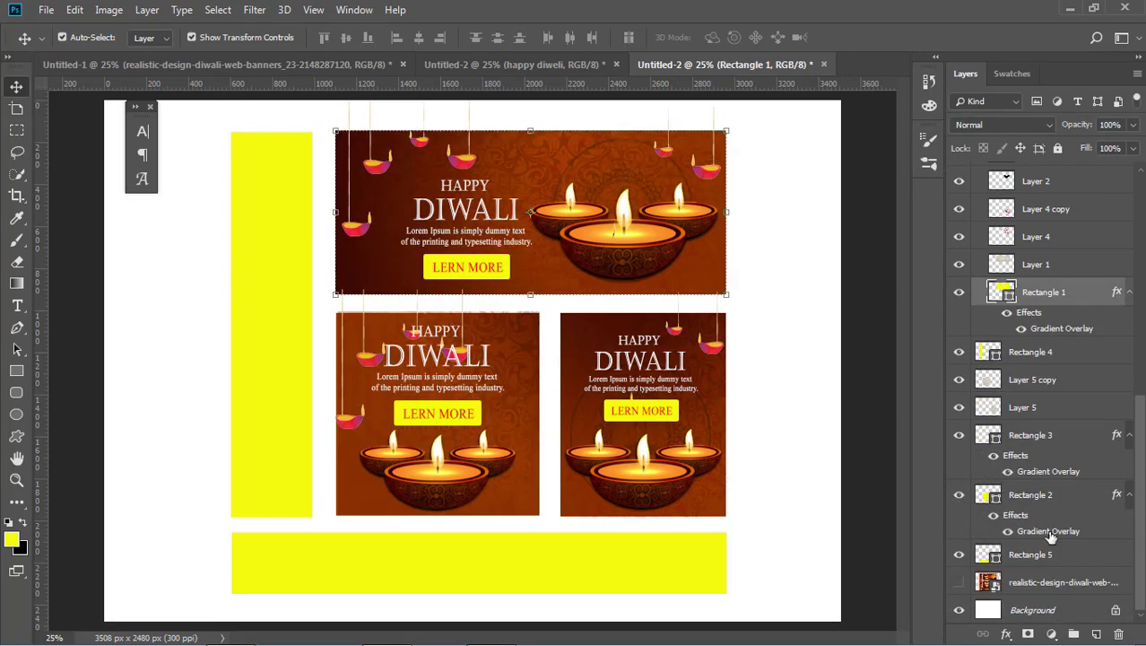
pyautogui.doubleClick(1048, 531)
pyautogui.click(867, 210)
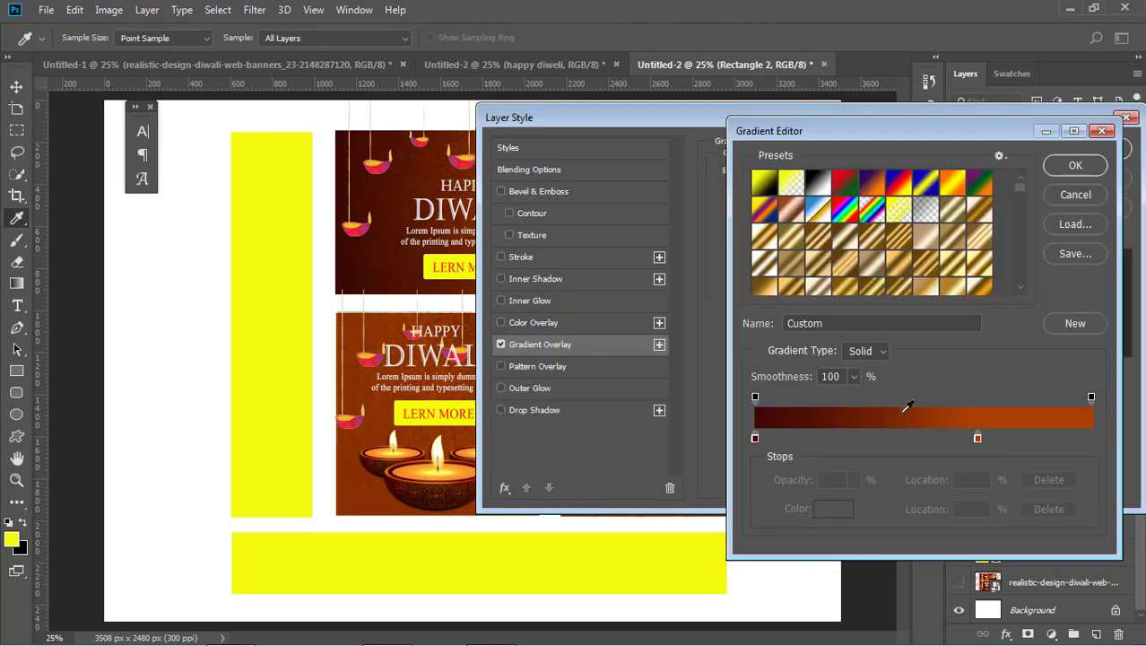
pyautogui.click(1075, 165)
pyautogui.moveTo(729, 120); pyautogui.dragTo(808, 112)
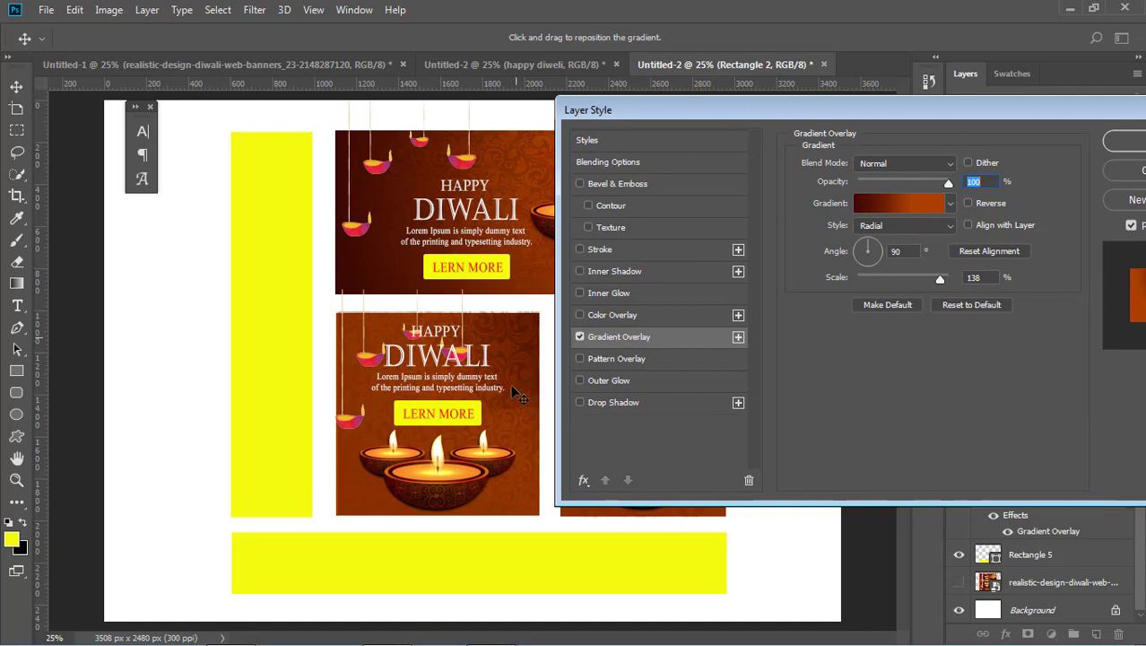
pyautogui.click(505, 411)
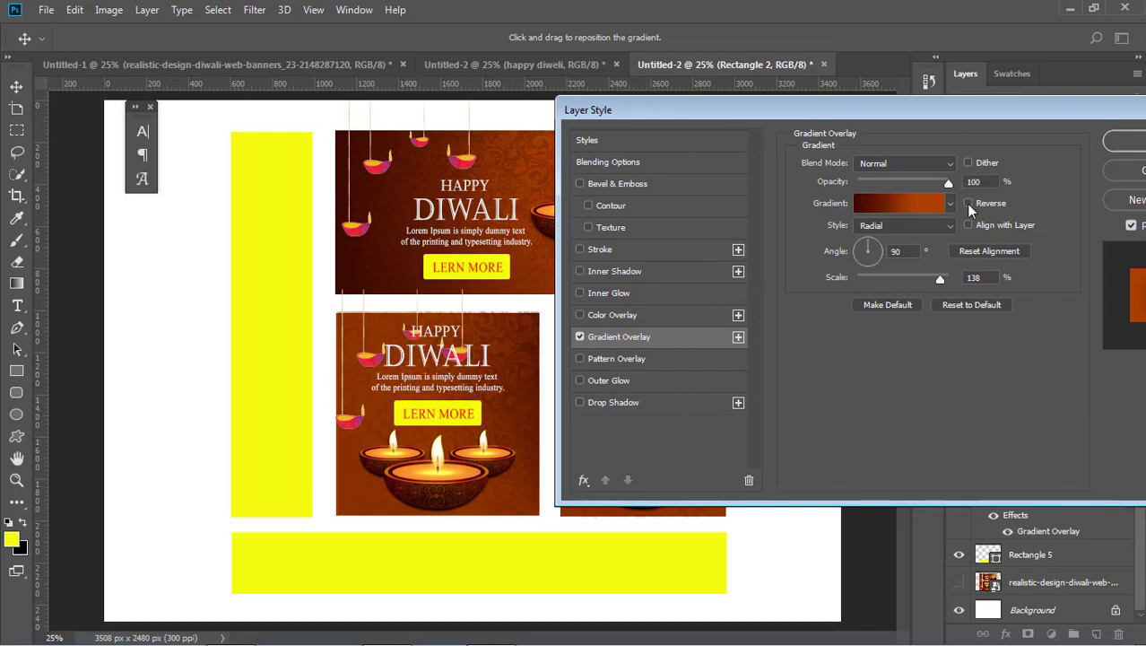
# Step: Reverse the radial gradient and drag its bright centre lower in the lower-left panel
pyautogui.click(968, 203)
pyautogui.moveTo(523, 342); pyautogui.dragTo(503, 379)
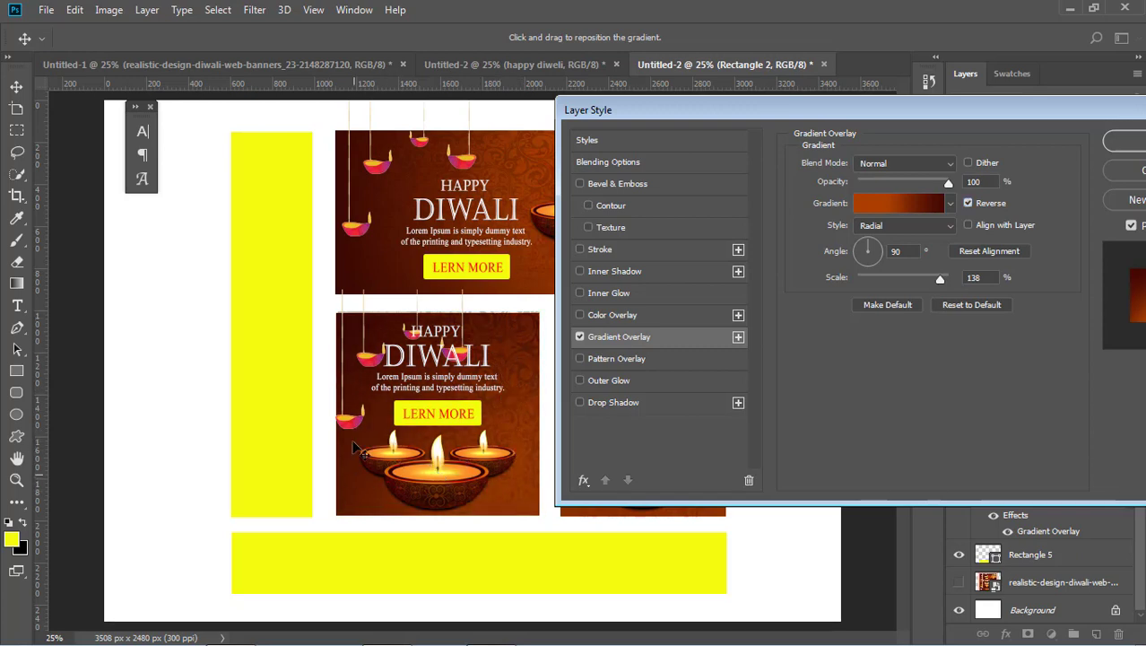
pyautogui.moveTo(359, 449); pyautogui.dragTo(358, 412)
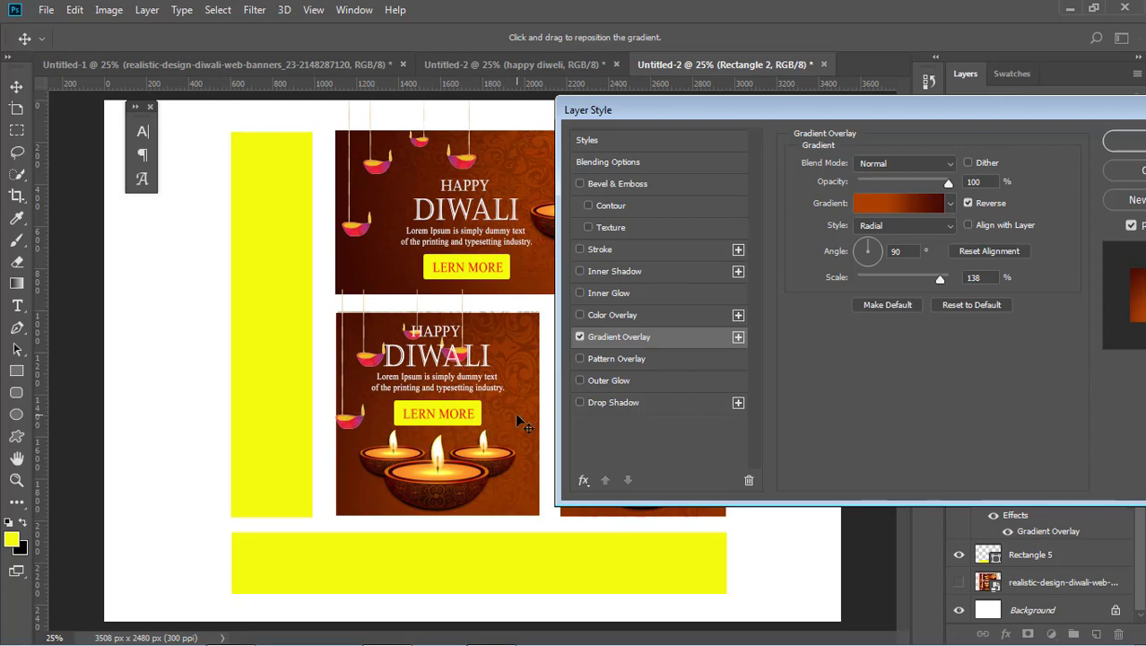
pyautogui.moveTo(517, 415); pyautogui.dragTo(511, 450)
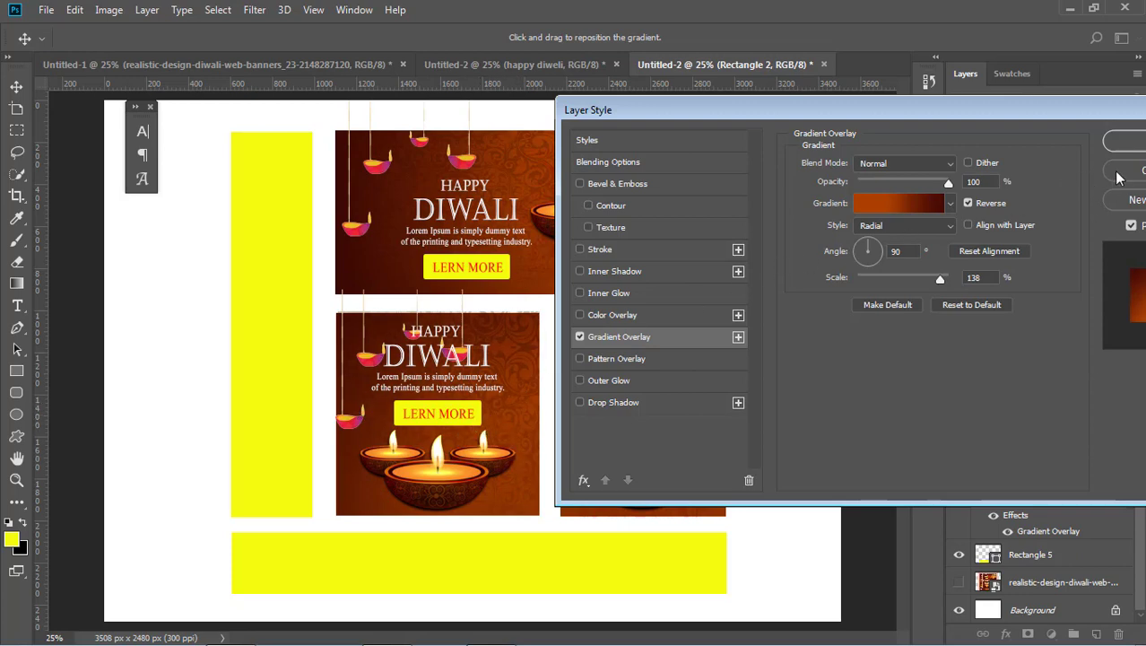
pyautogui.click(1123, 141)
pyautogui.click(875, 408)
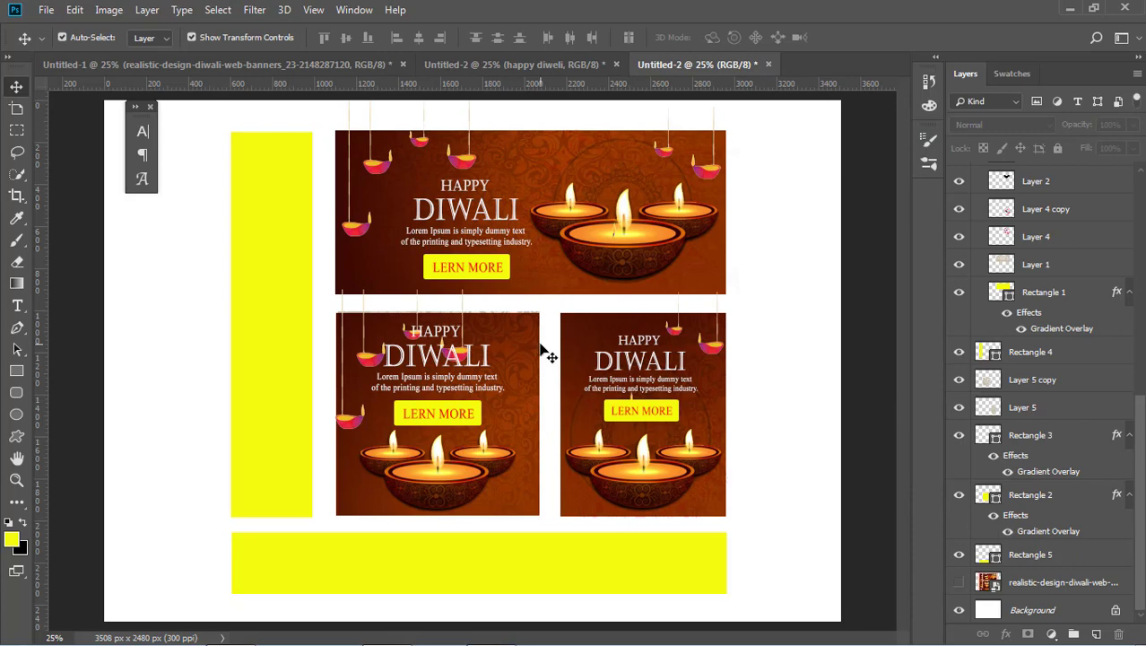
# Step: Replace the extra hanging-lamp copy with one at the lower-left panel's top right
pyautogui.moveTo(368, 358); pyautogui.dragTo(371, 330)
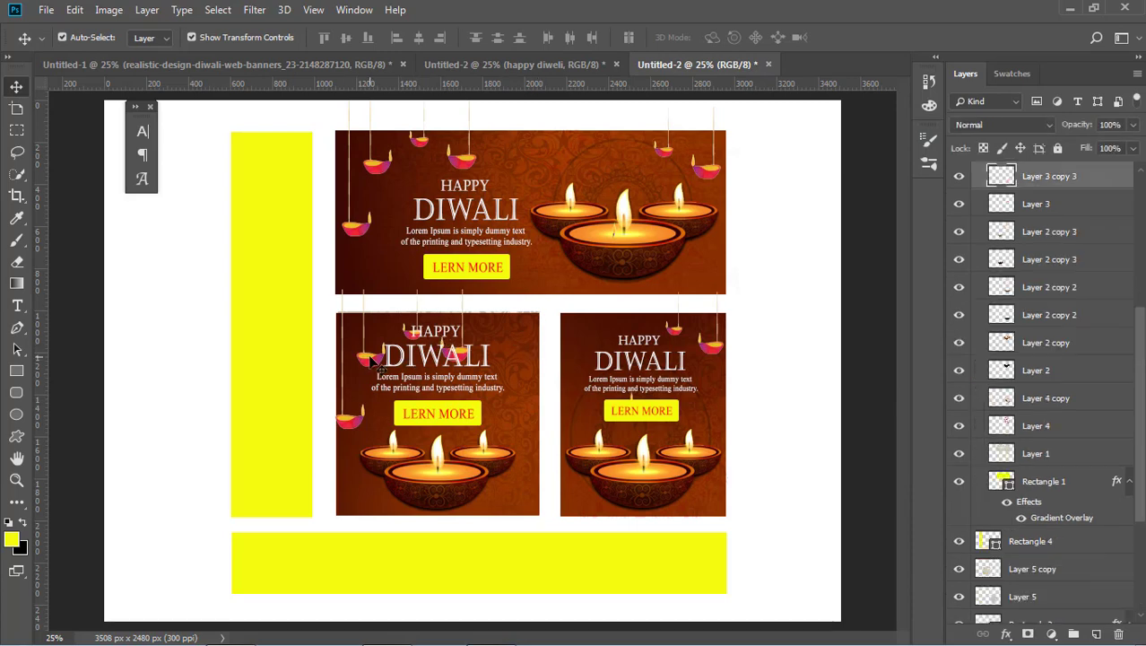
pyautogui.hotkey('ctrl', 'z')
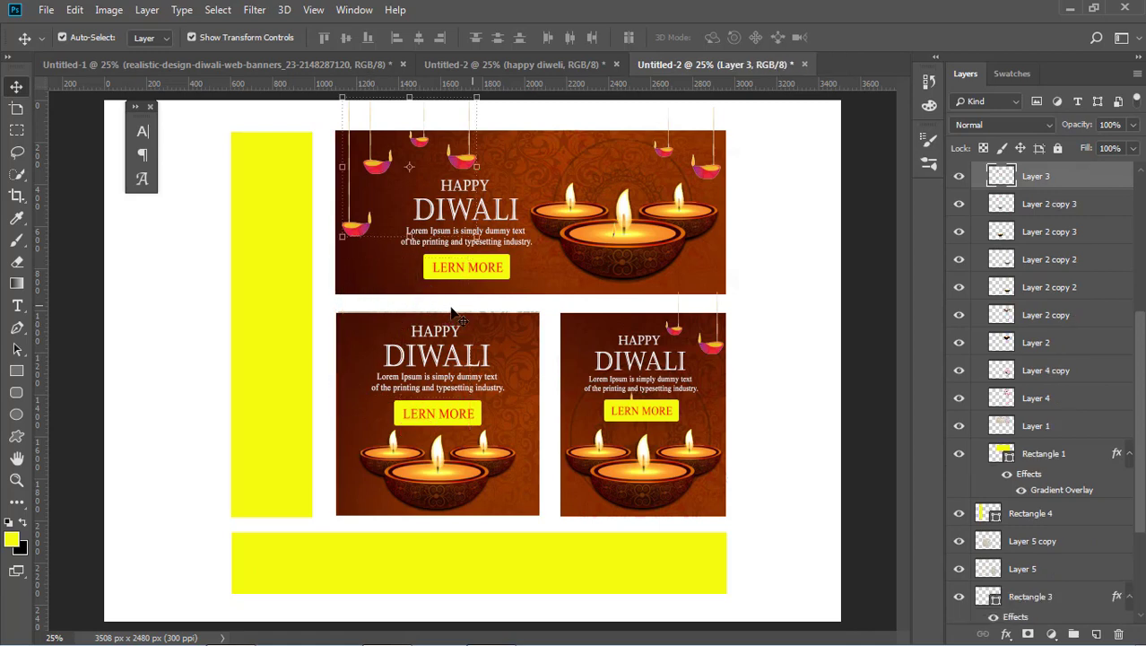
pyautogui.moveTo(710, 348)
pyautogui.mouseDown()
pyautogui.moveTo(551, 372)
pyautogui.moveTo(524, 351)
pyautogui.mouseUp()
pyautogui.click(363, 275)
# Step: Apply a Free Transform to the lower-left panel background without changing it
pyautogui.click(381, 334)
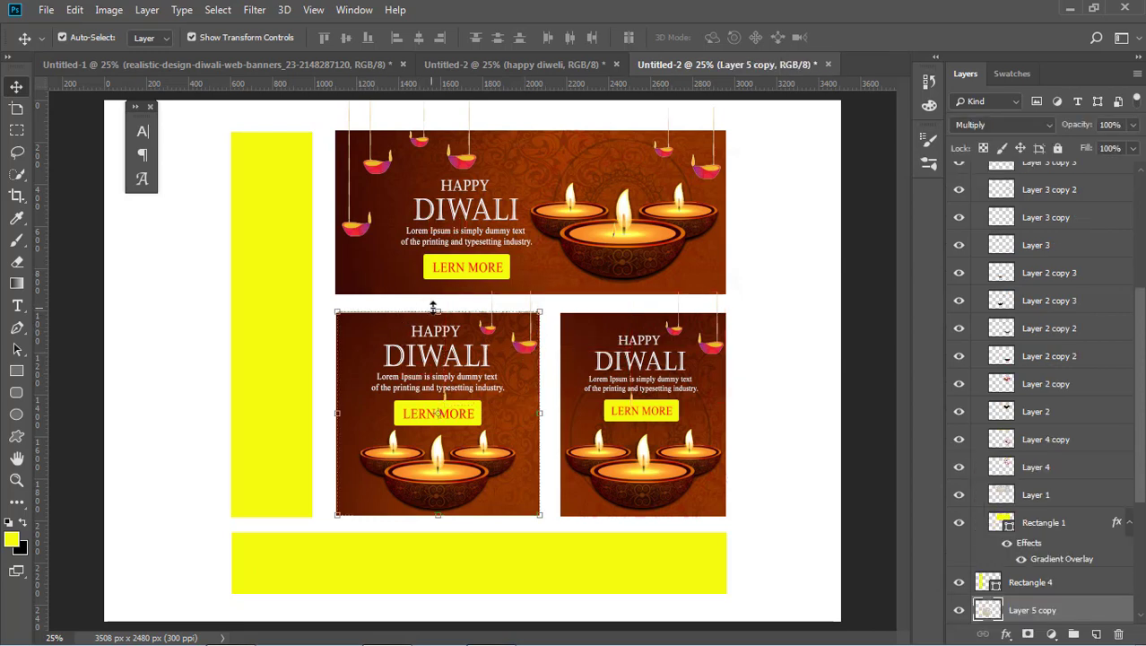
pyautogui.hotkey('ctrl', 't')
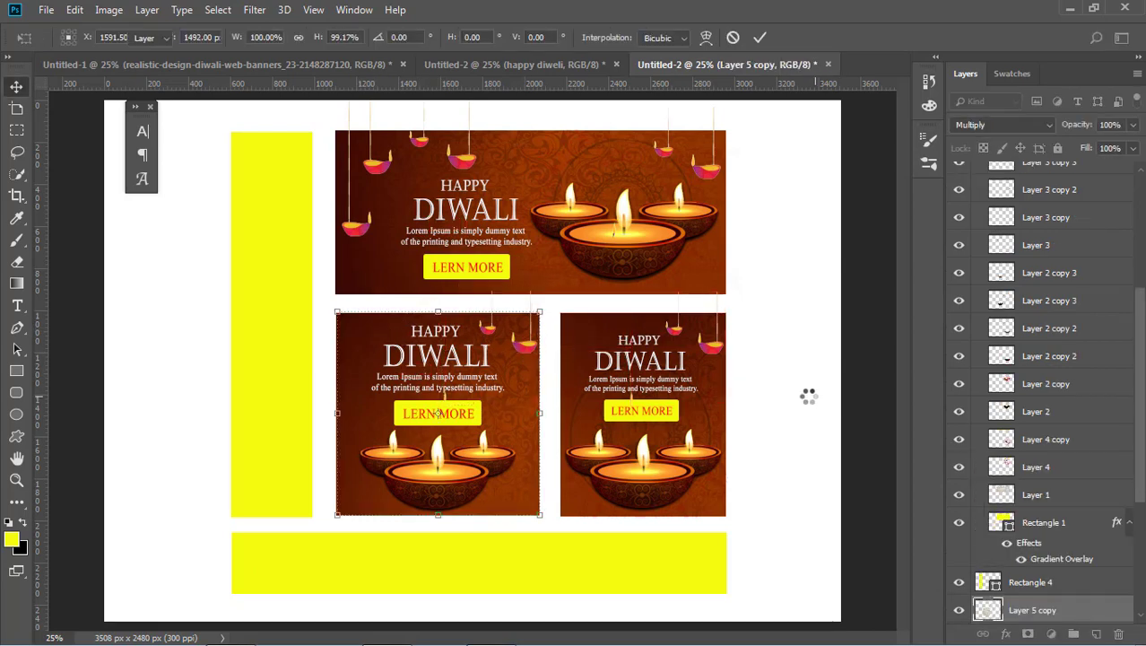
pyautogui.press('Return')
pyautogui.click(799, 402)
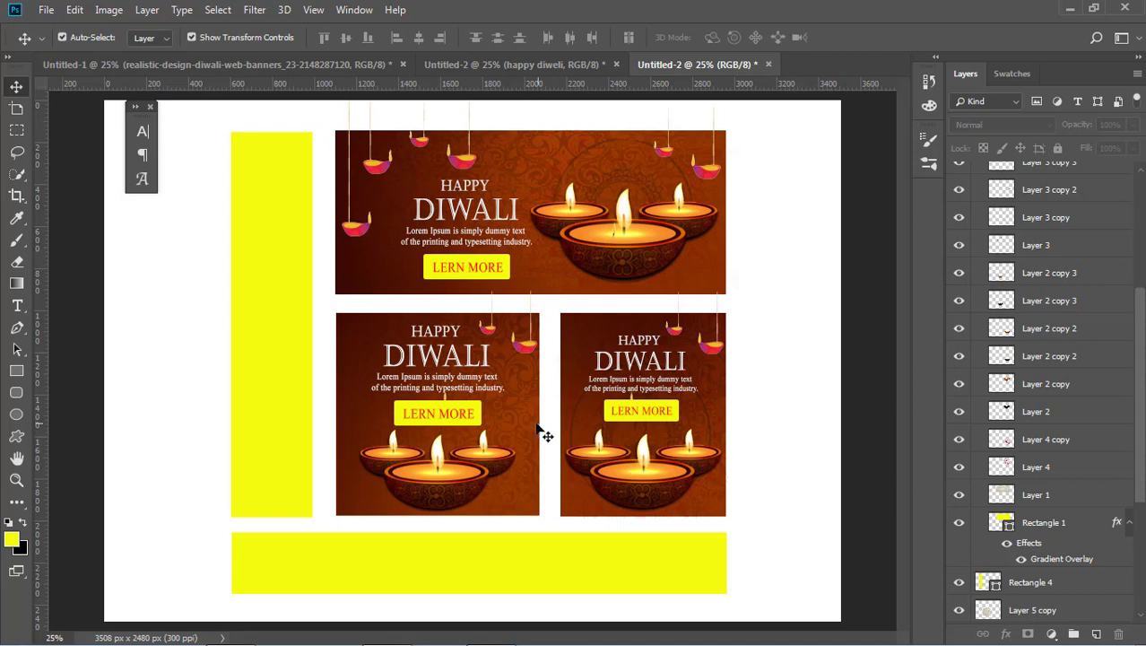
# Step: Switch between the Eraser and Move tools on the hanging lamps, then select the bottom yellow strip
pyautogui.click(456, 411)
pyautogui.click(16, 261)
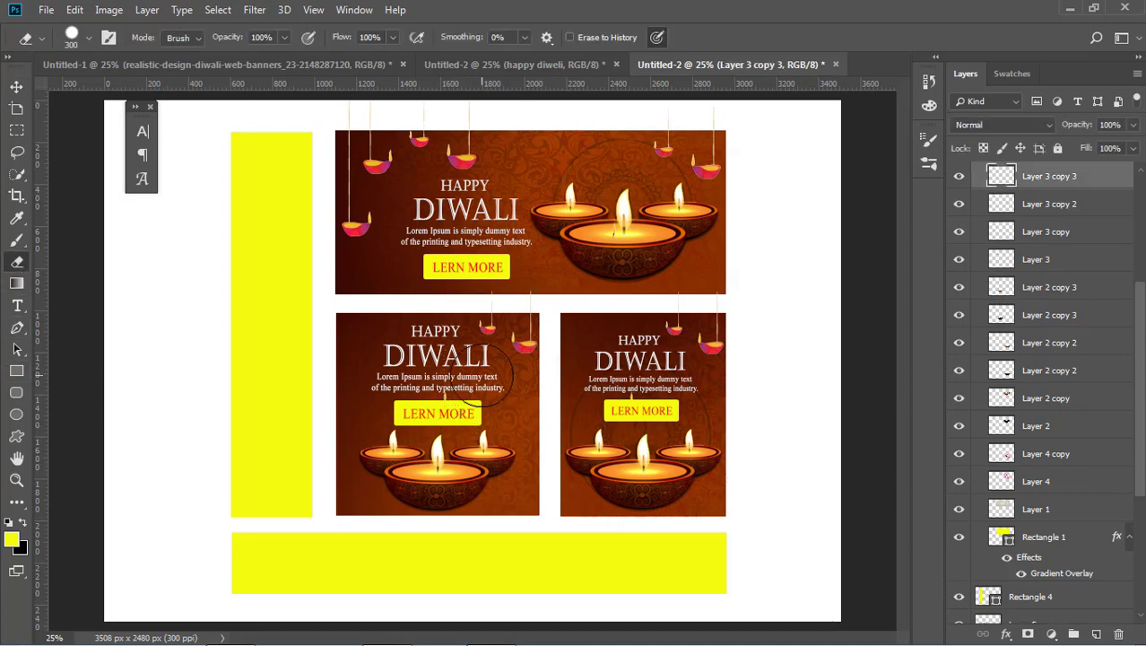
pyautogui.click(16, 87)
pyautogui.click(722, 358)
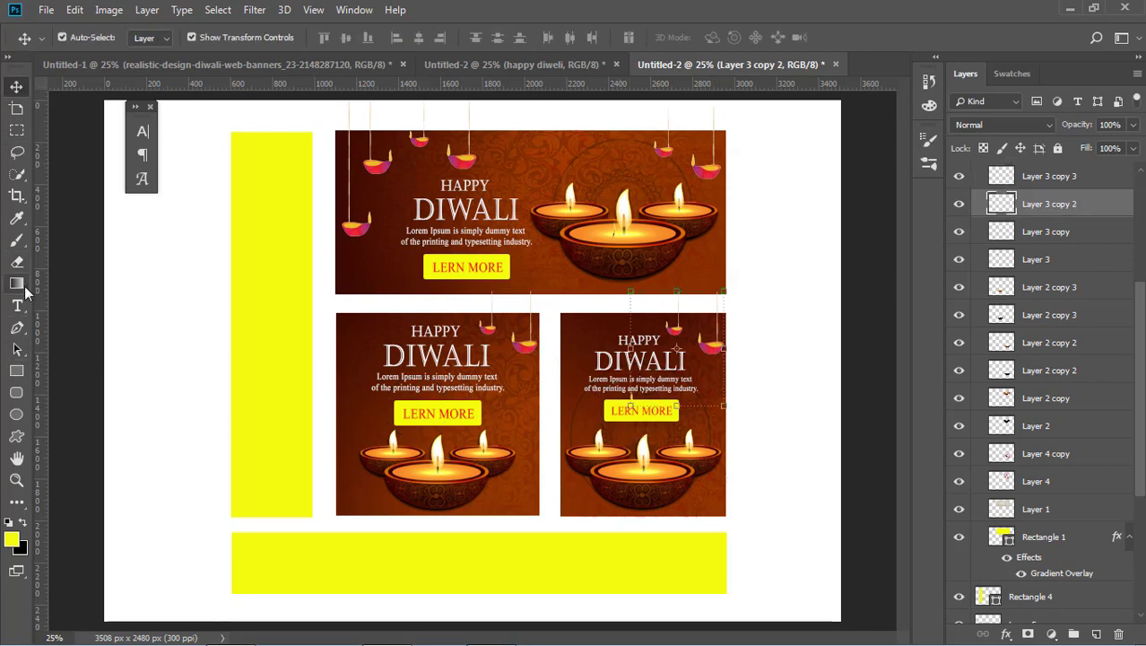
pyautogui.click(16, 261)
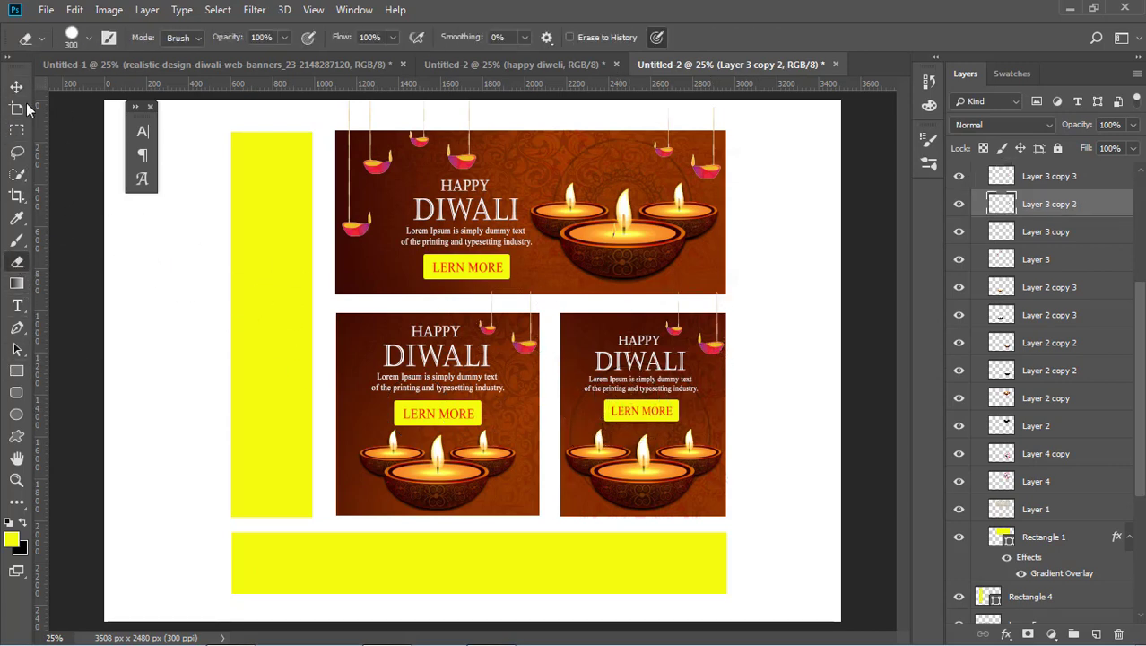
pyautogui.click(17, 87)
pyautogui.click(503, 581)
# Step: Give the bottom strip a brown Gradient Overlay with its glow shifted left
pyautogui.click(1006, 634)
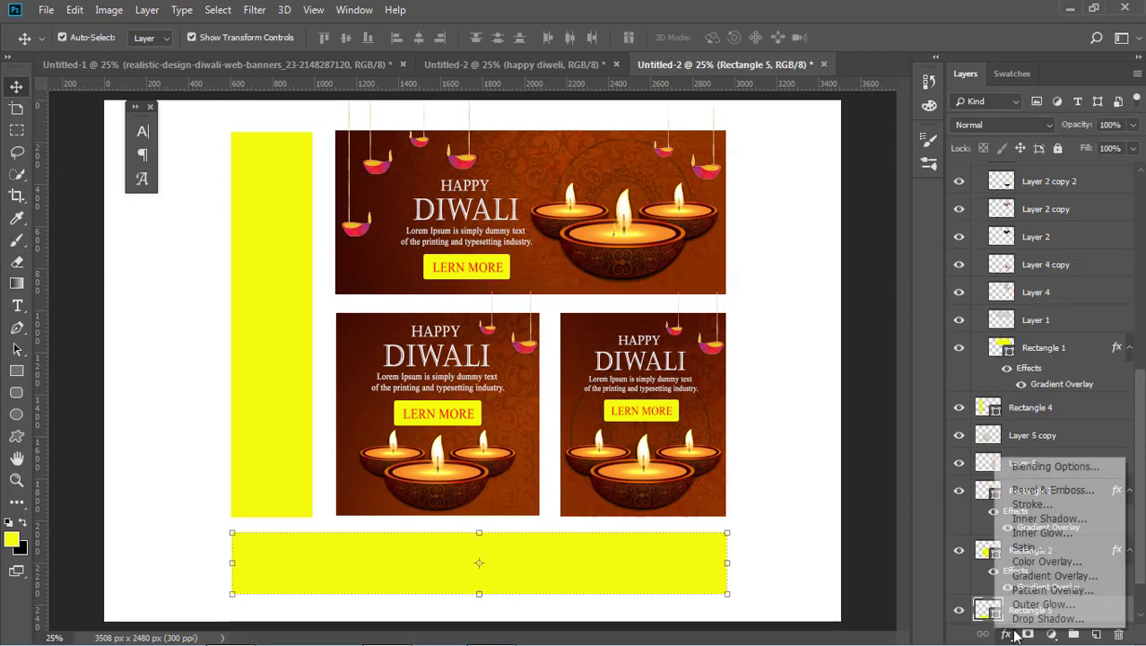
pyautogui.click(1068, 577)
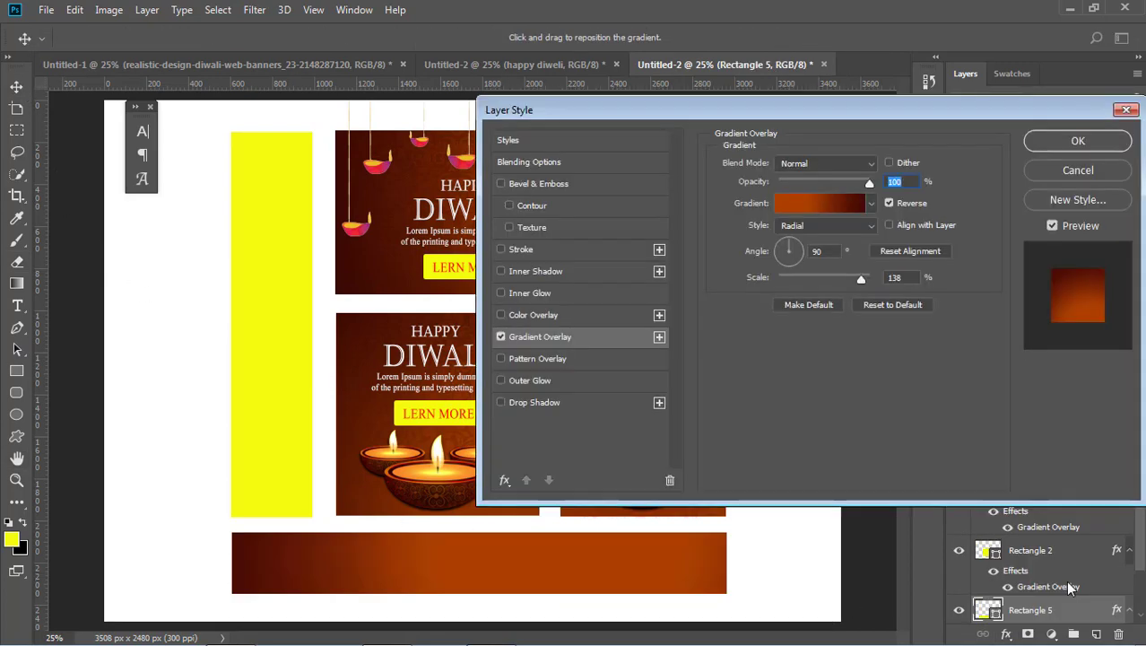
pyautogui.moveTo(568, 581); pyautogui.dragTo(474, 568)
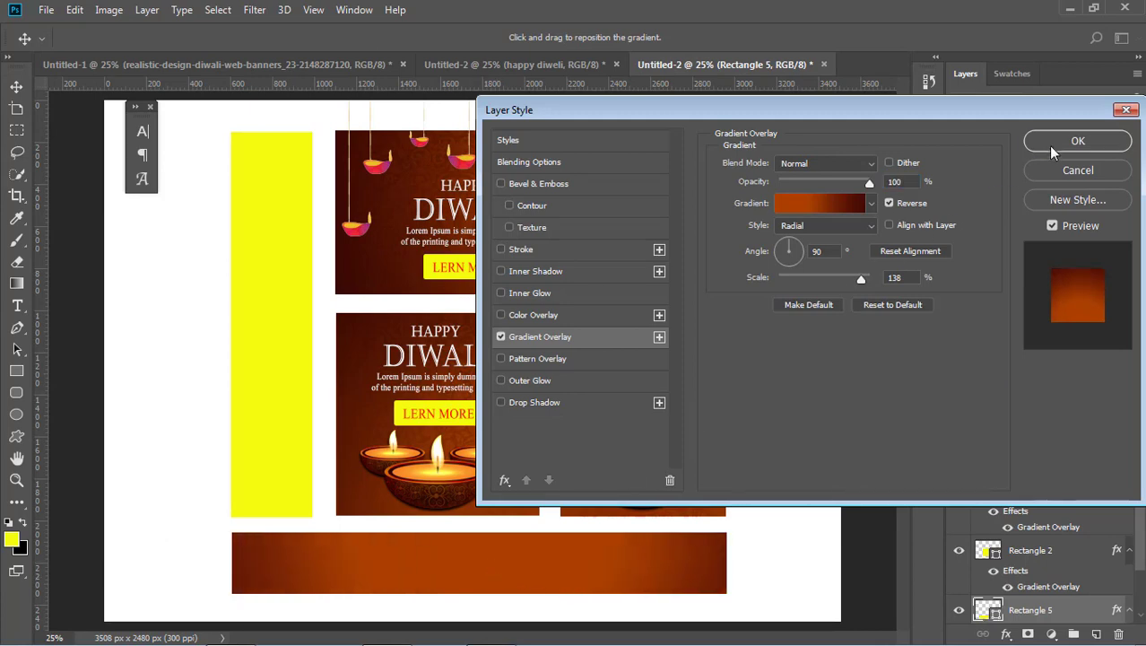
pyautogui.click(1078, 141)
pyautogui.click(843, 438)
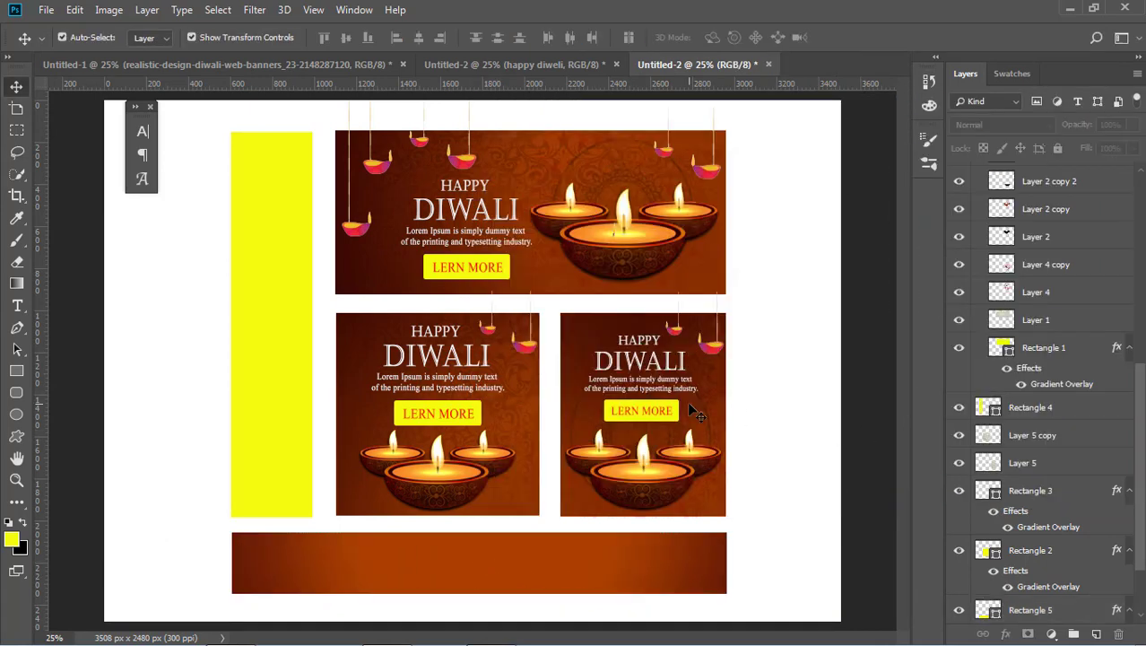
# Step: Select the tall left yellow strip and bring up its layer effects list
pyautogui.click(668, 381)
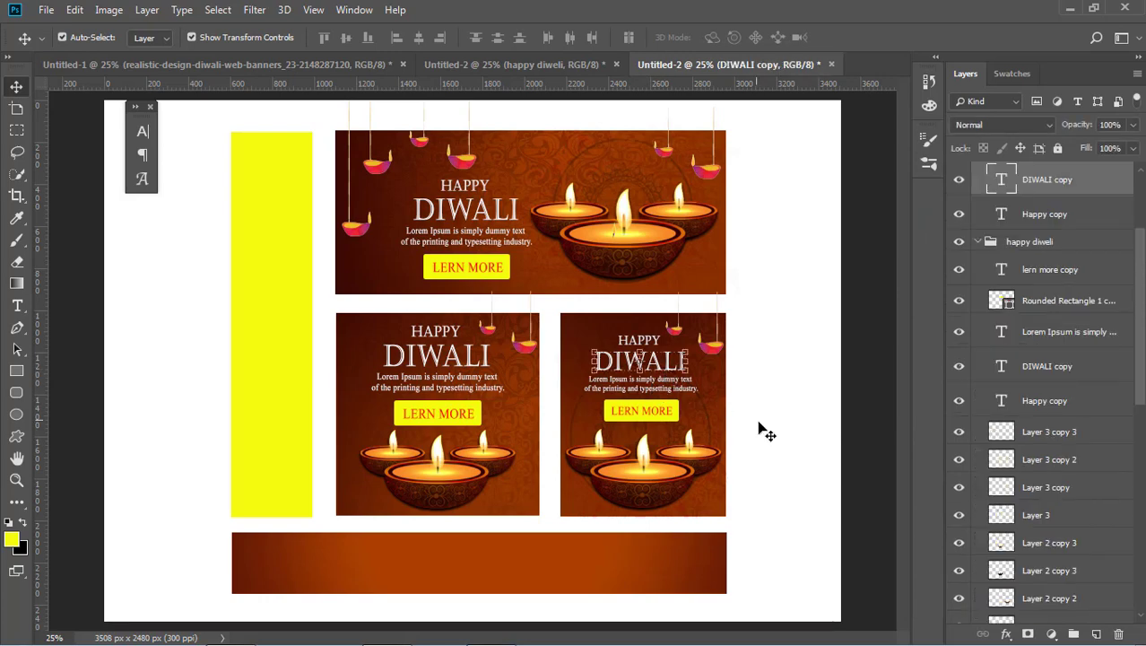
pyautogui.click(776, 444)
pyautogui.click(642, 365)
pyautogui.click(808, 433)
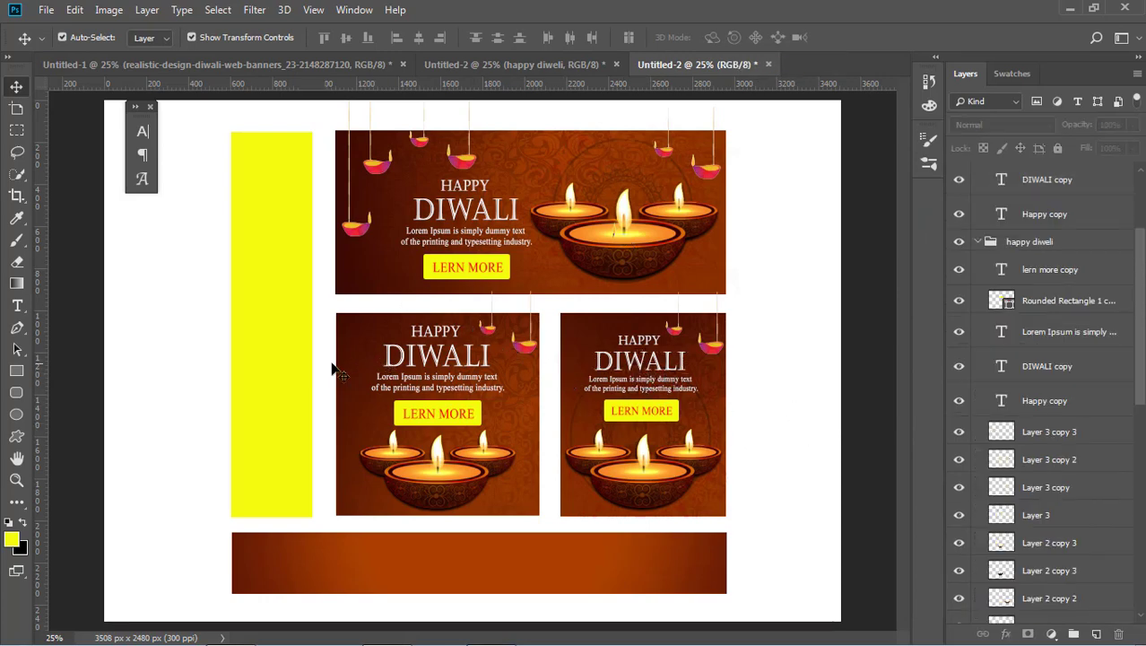
pyautogui.click(277, 368)
pyautogui.click(1013, 634)
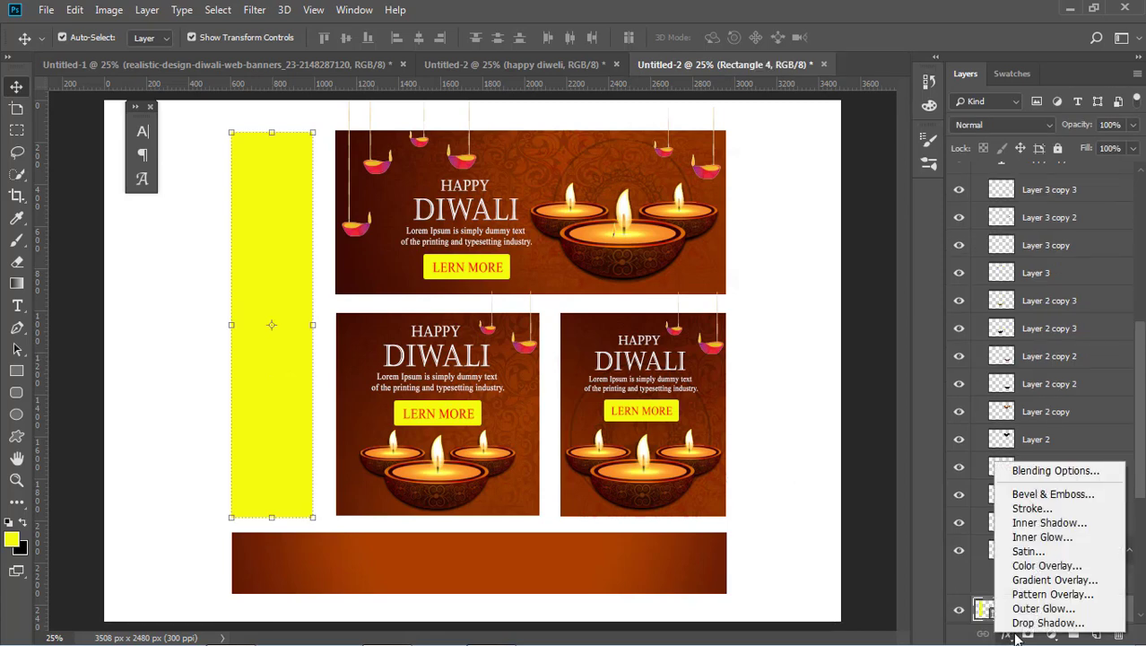
# Step: Apply a brown Gradient Overlay to Rectangle 4, moving its glow up and slightly left
pyautogui.click(1049, 579)
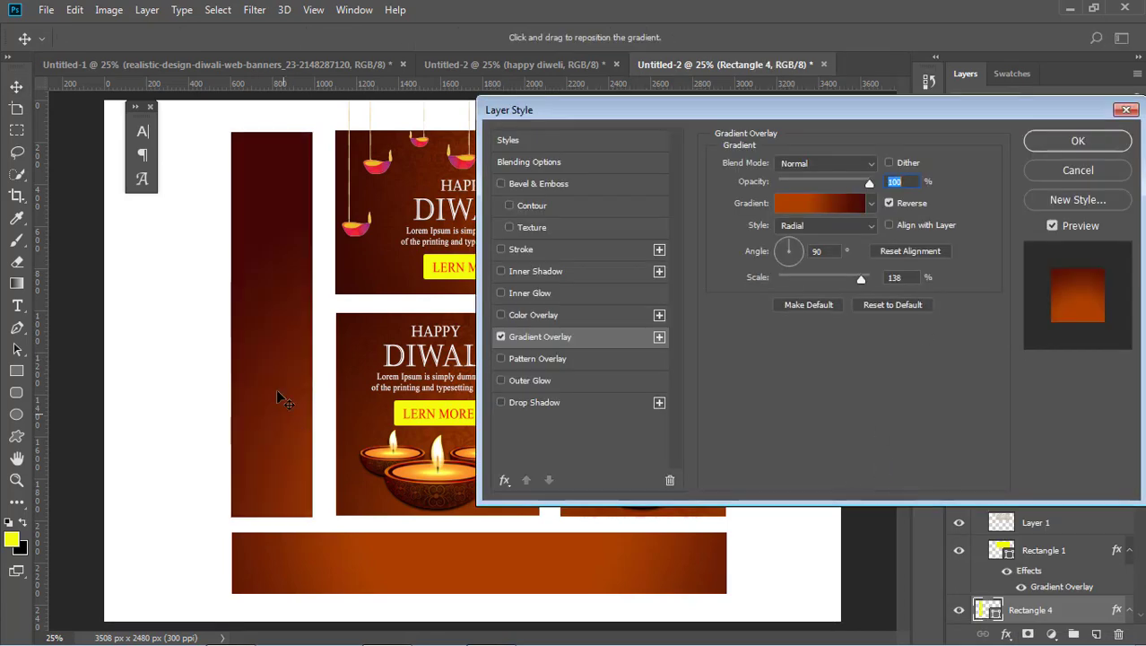
pyautogui.moveTo(277, 394); pyautogui.dragTo(267, 252)
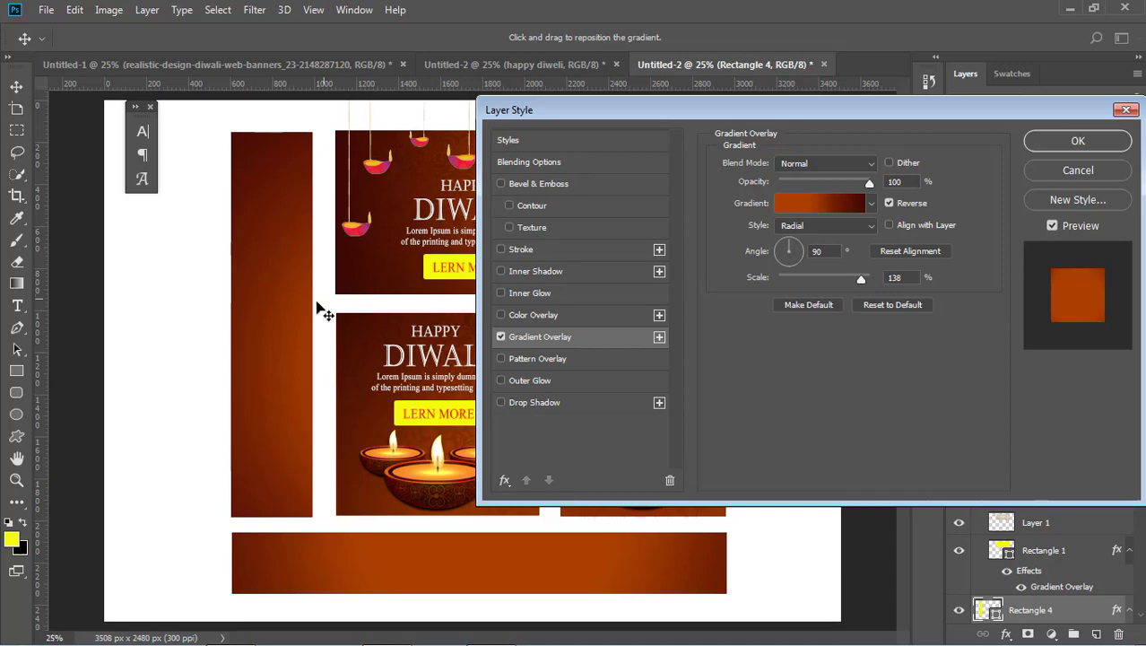
pyautogui.moveTo(317, 305)
pyautogui.mouseDown()
pyautogui.moveTo(265, 319)
pyautogui.moveTo(241, 302)
pyautogui.mouseUp()
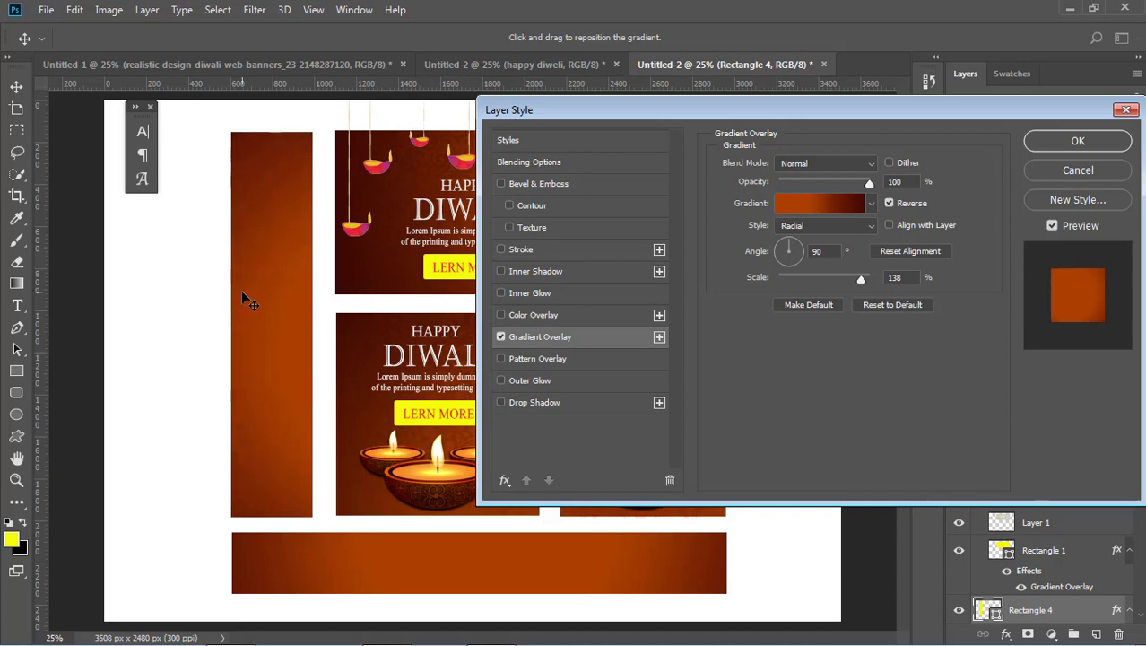
pyautogui.click(1078, 142)
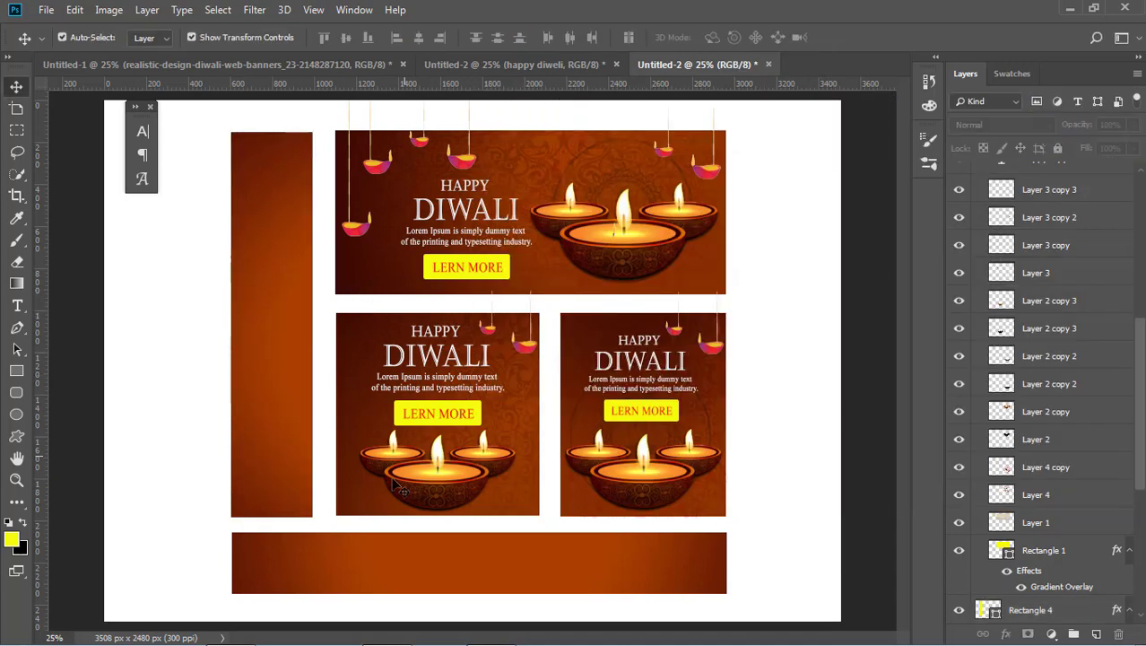
pyautogui.click(480, 220)
# Step: Copy the three diyas and shadow to the bottom strip's left end at about 61% scale
pyautogui.click(812, 384)
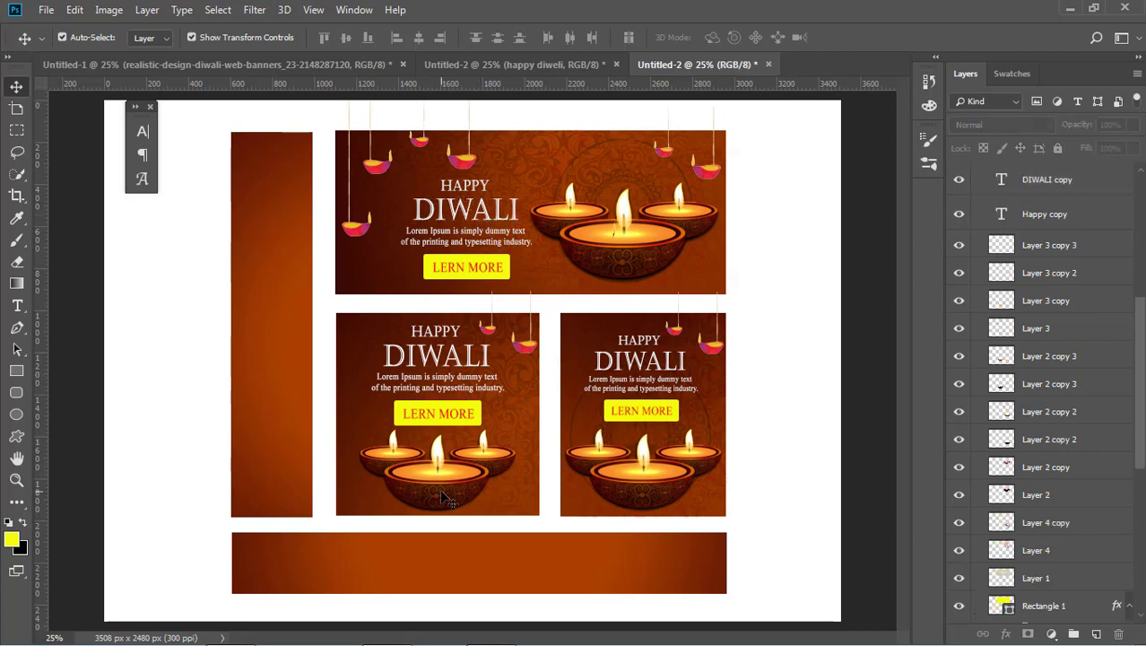
pyautogui.click(1049, 356)
pyautogui.keyDown('ctrl'); pyautogui.click(1056, 384); pyautogui.keyUp('ctrl')
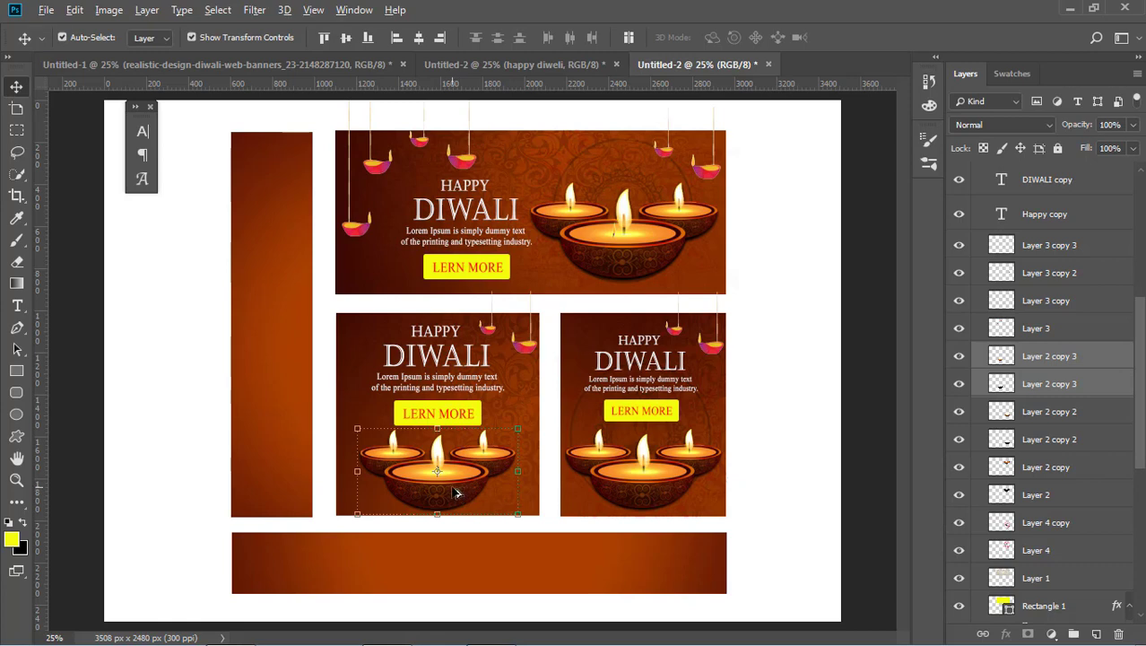
pyautogui.moveTo(455, 492)
pyautogui.mouseDown()
pyautogui.moveTo(411, 535)
pyautogui.moveTo(351, 538)
pyautogui.mouseUp()
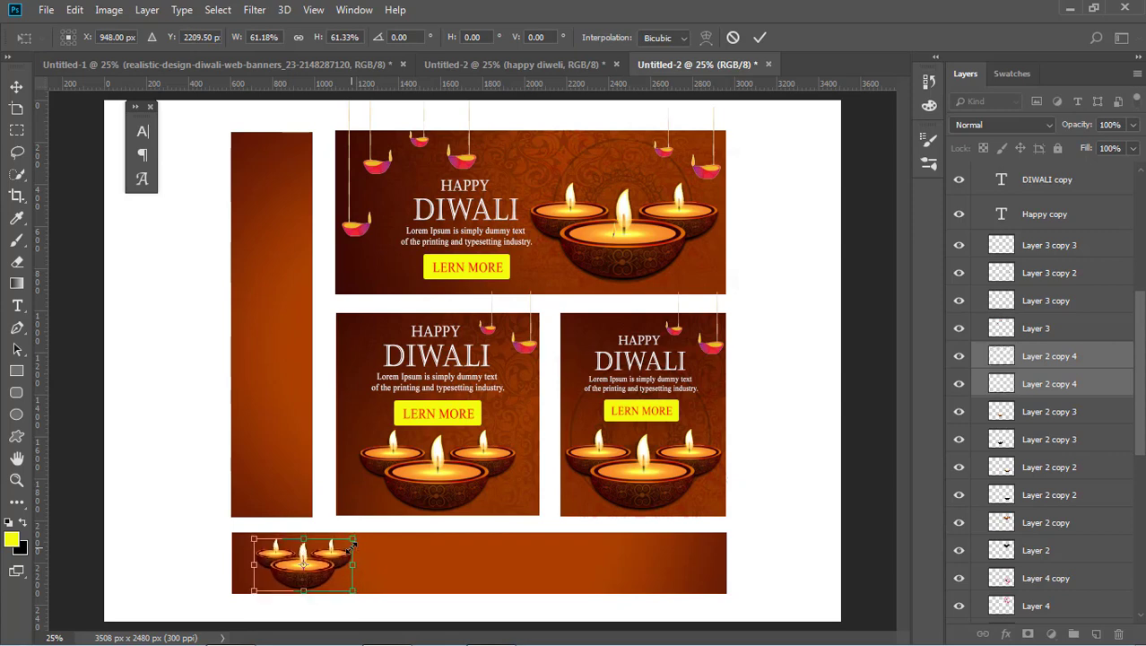
pyautogui.press('Left')
pyautogui.press('Left')
pyautogui.press('Left')
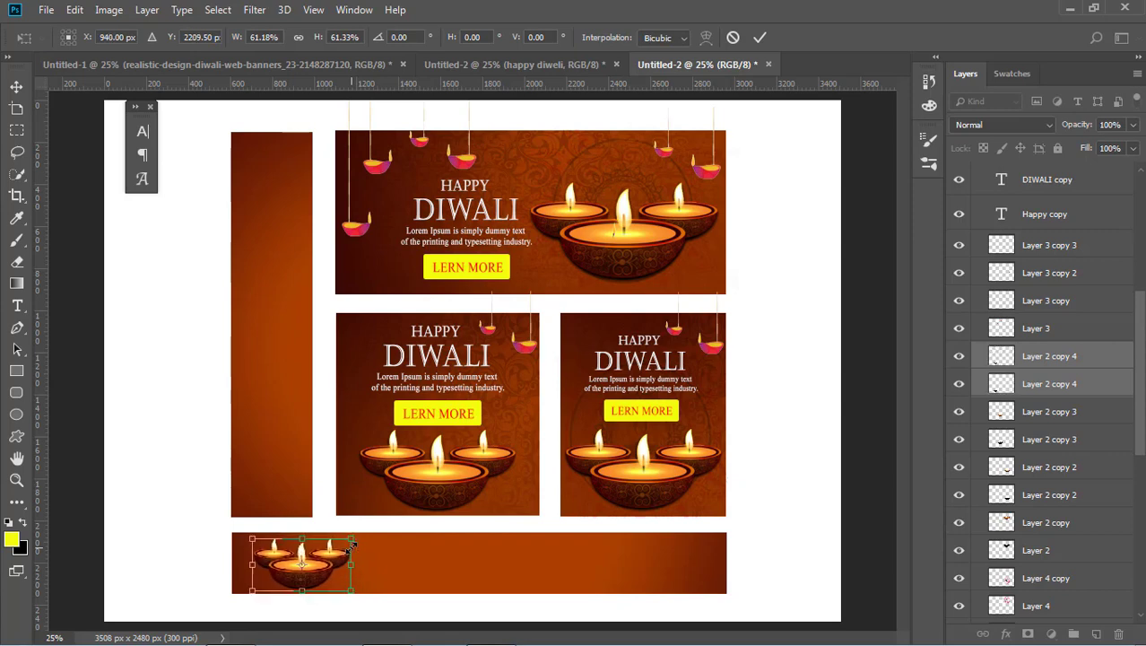
pyautogui.hotkey('ctrl', 'z')
pyautogui.press('Return')
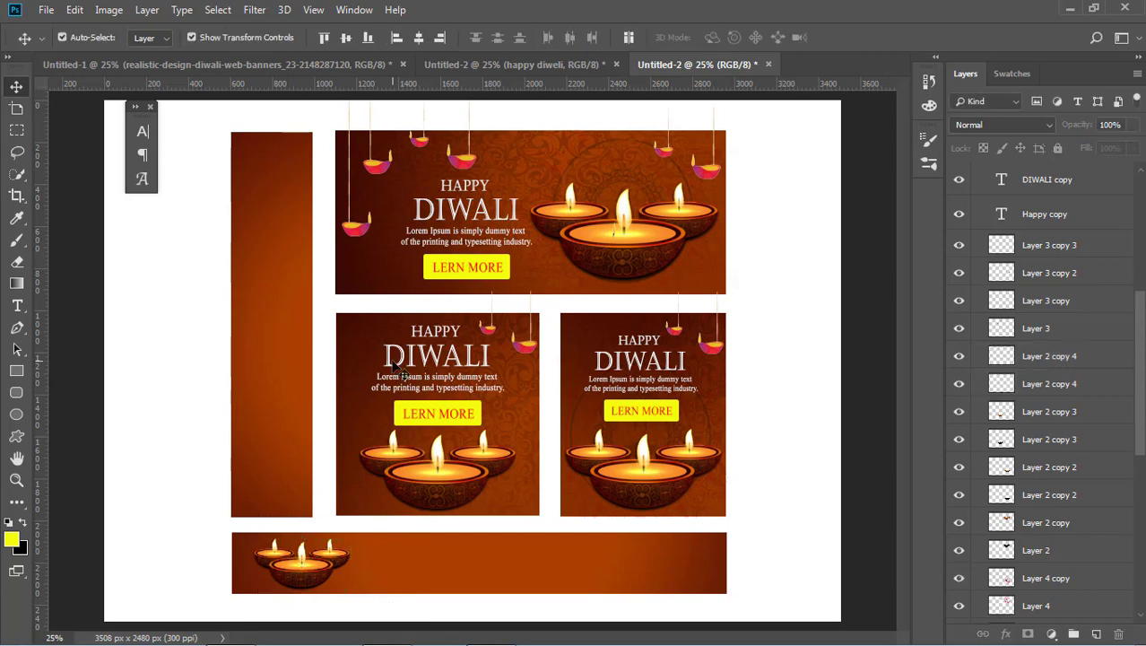
pyautogui.click(408, 363)
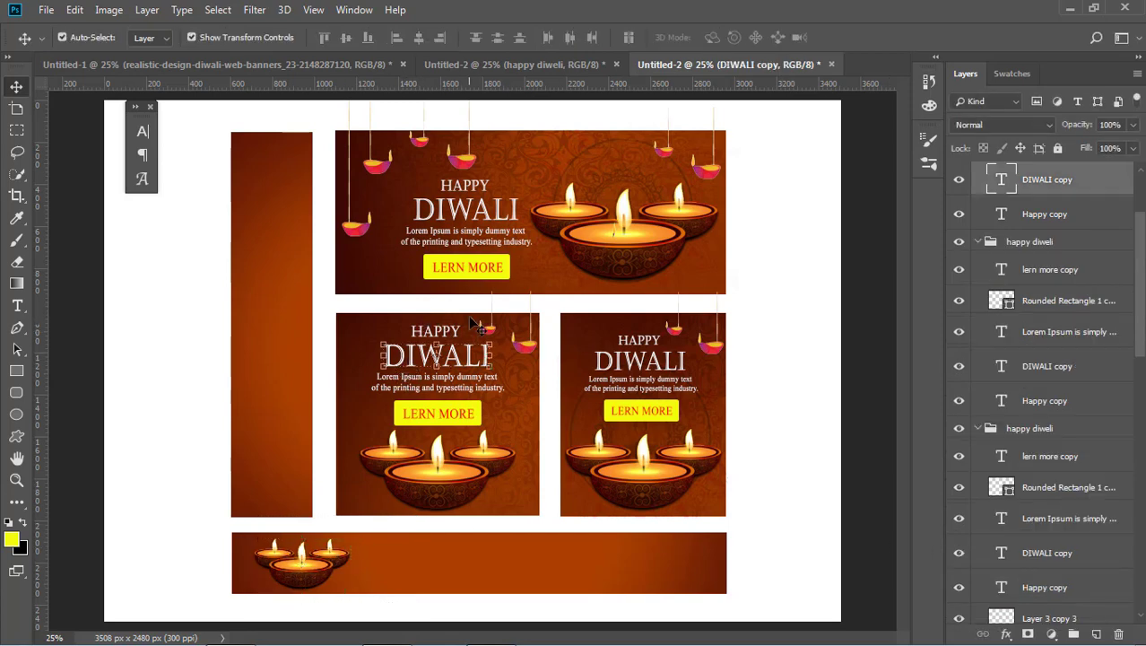
# Step: Copy the HAPPY DIWALI heading to the bottom strip's right end, enlarging it to about 119%
pyautogui.keyDown('ctrl'); pyautogui.click(1058, 219); pyautogui.keyUp('ctrl')
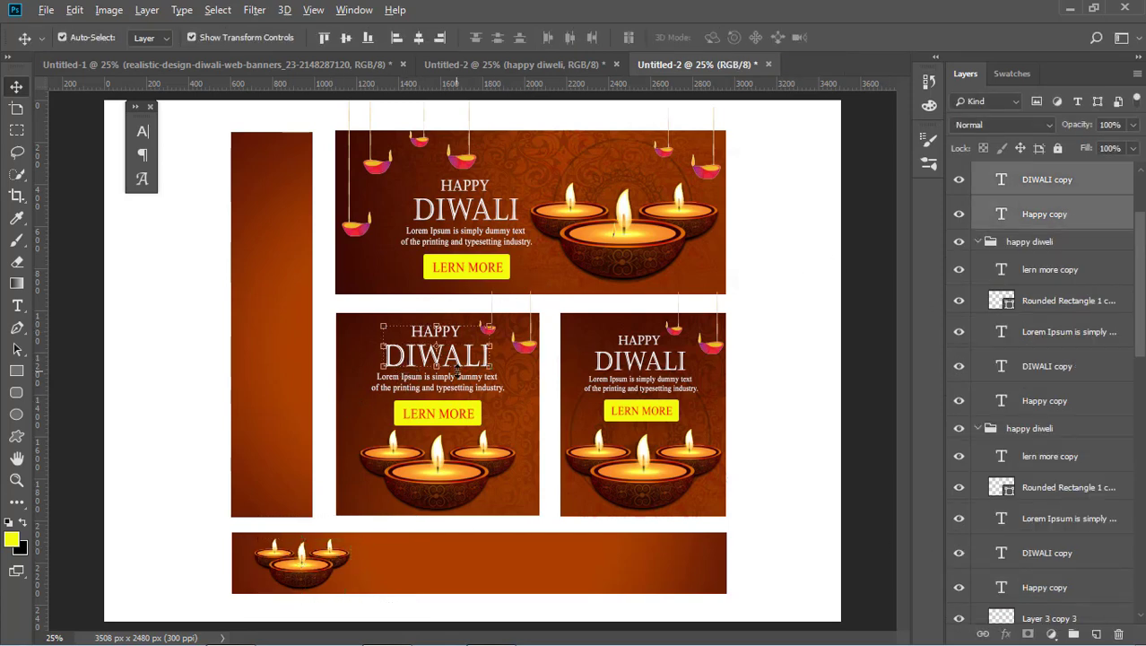
pyautogui.moveTo(455, 359); pyautogui.dragTo(662, 575)
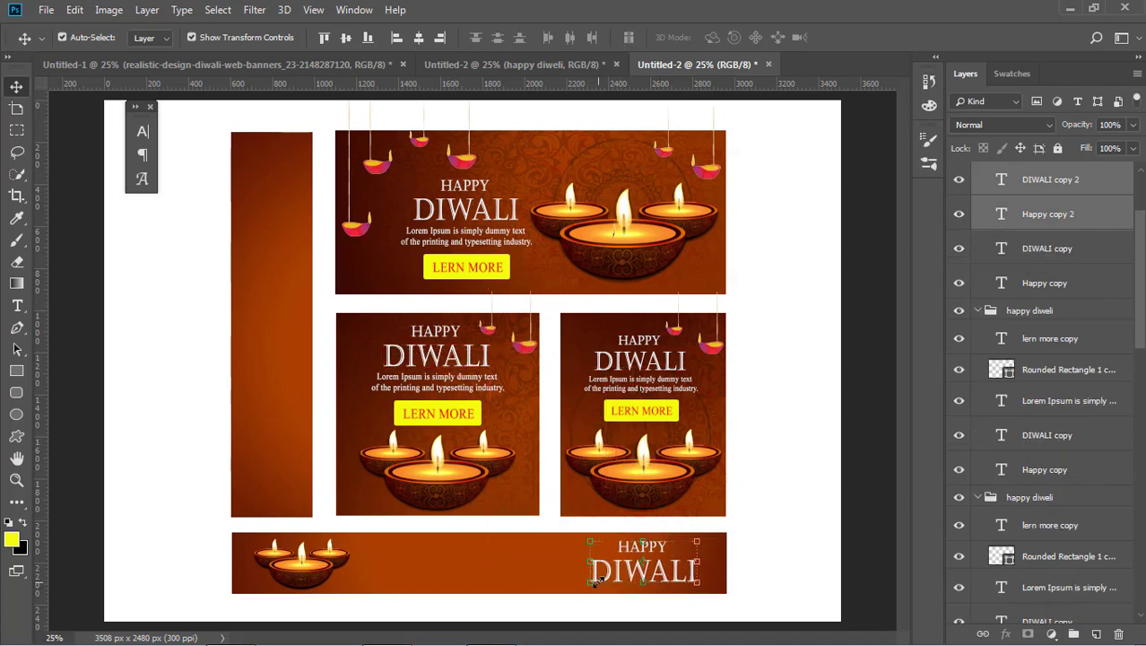
pyautogui.moveTo(588, 585); pyautogui.dragTo(571, 588)
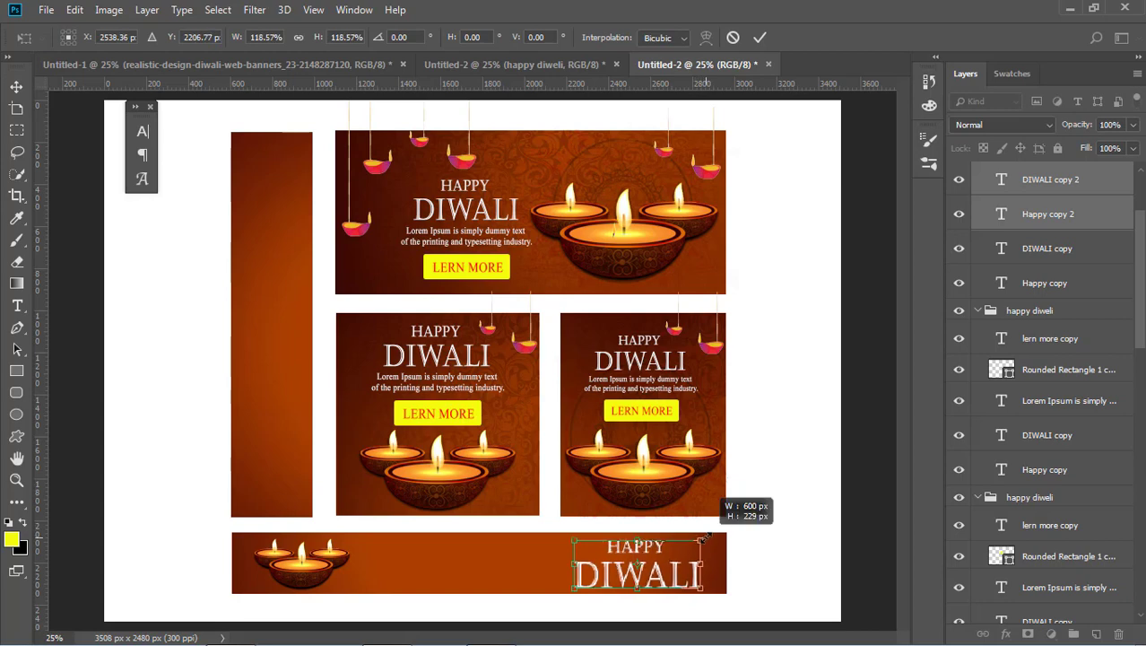
pyautogui.moveTo(687, 562); pyautogui.dragTo(698, 569)
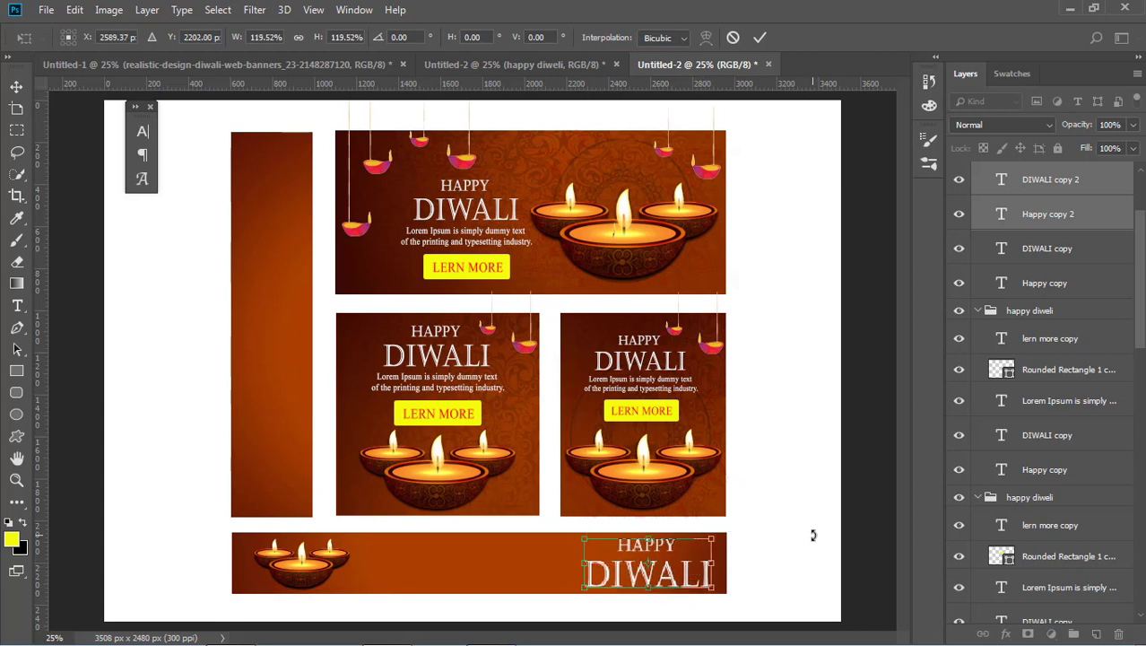
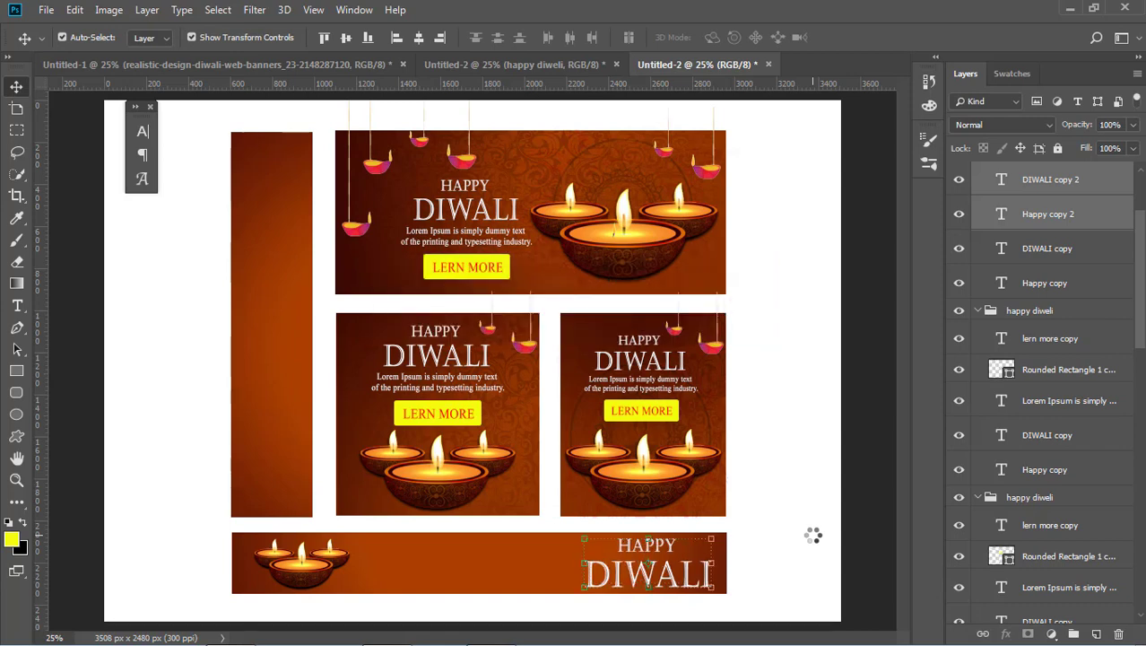
# Step: Copy the dummy text line and LEARN MORE button onto the bottom banner
pyautogui.moveTo(438, 380); pyautogui.dragTo(440, 383)
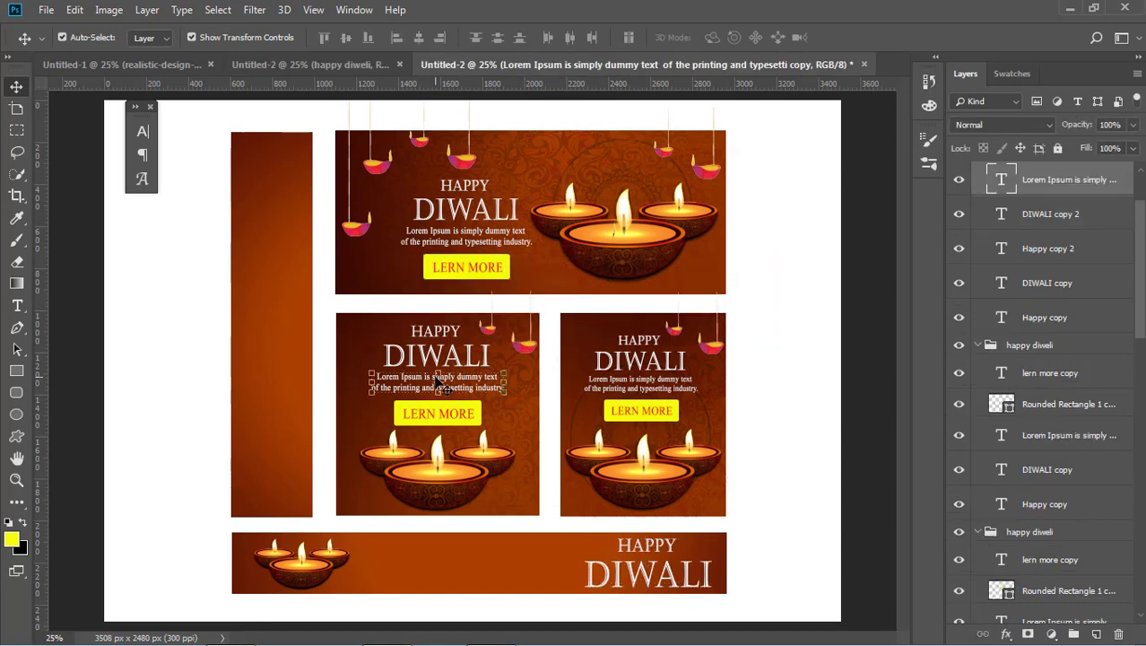
pyautogui.scroll(1, 1041, 243)
pyautogui.scroll(1, 1041, 244)
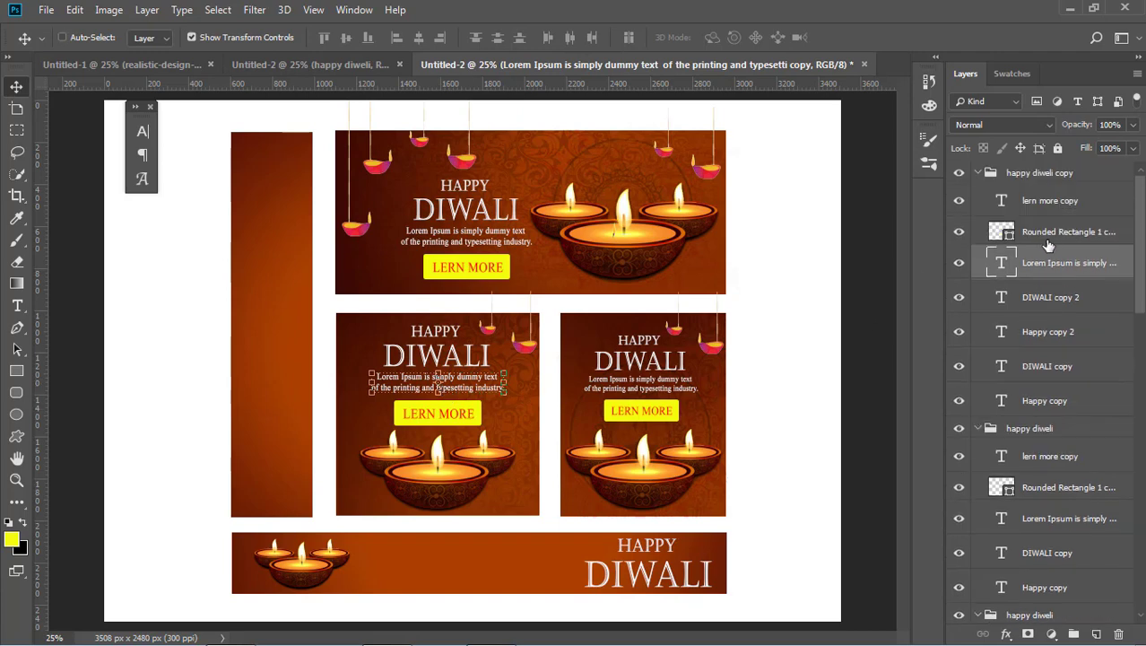
pyautogui.keyDown('shift'); pyautogui.click(1043, 202); pyautogui.keyUp('shift')
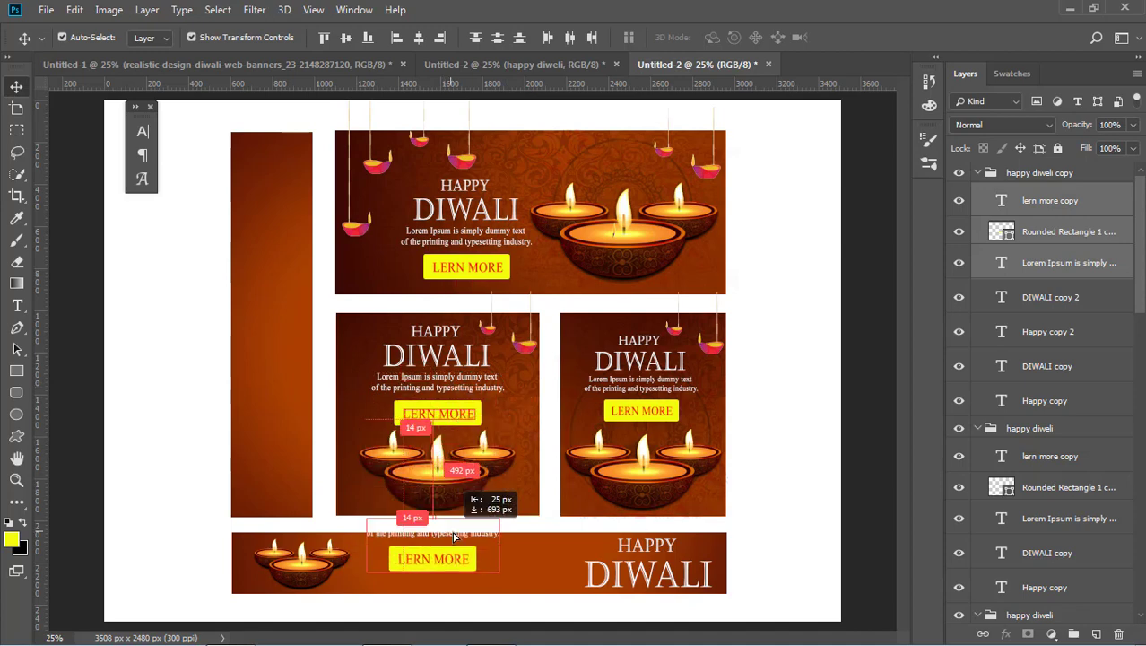
pyautogui.moveTo(456, 387); pyautogui.dragTo(493, 567)
# Step: Enlarge the copied text and button slightly, then shrink the LEARN MORE button to about 87%
pyautogui.hotkey('ctrl', 't')
pyautogui.moveTo(542, 537); pyautogui.dragTo(545, 538)
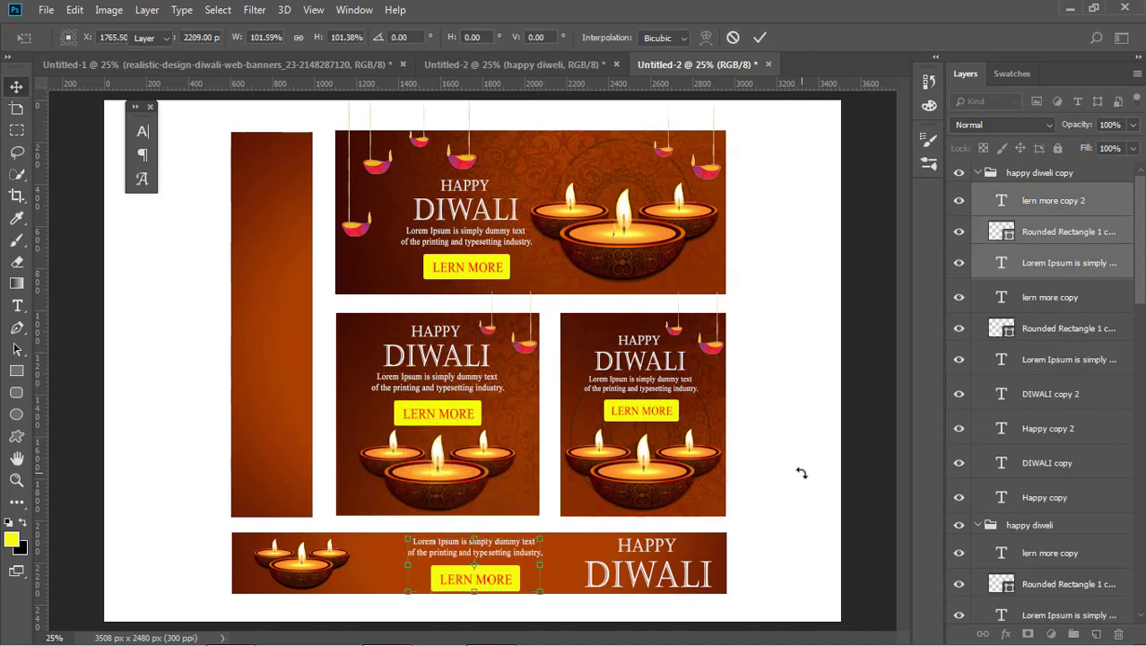
pyautogui.press('Return')
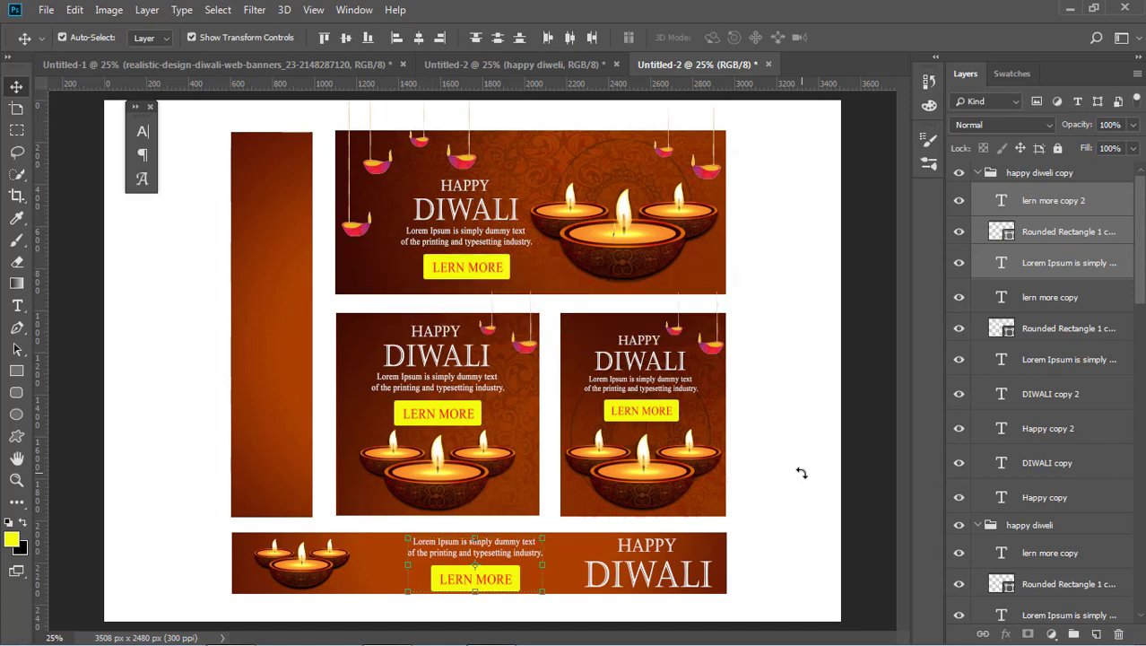
pyautogui.click(504, 583)
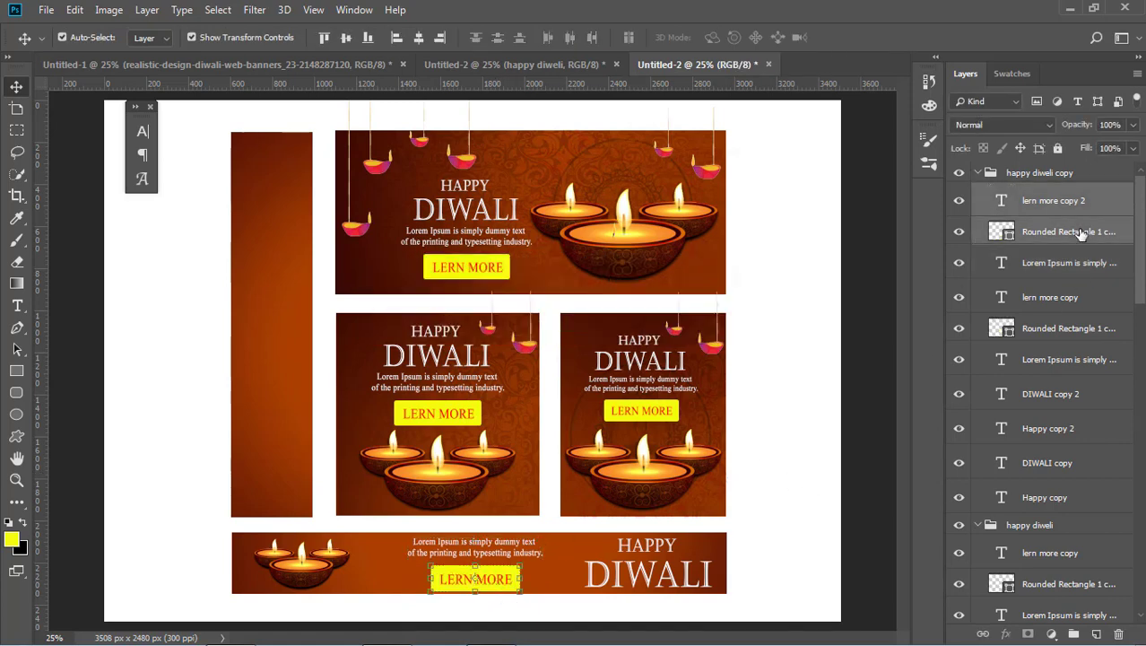
pyautogui.moveTo(517, 570); pyautogui.dragTo(505, 571)
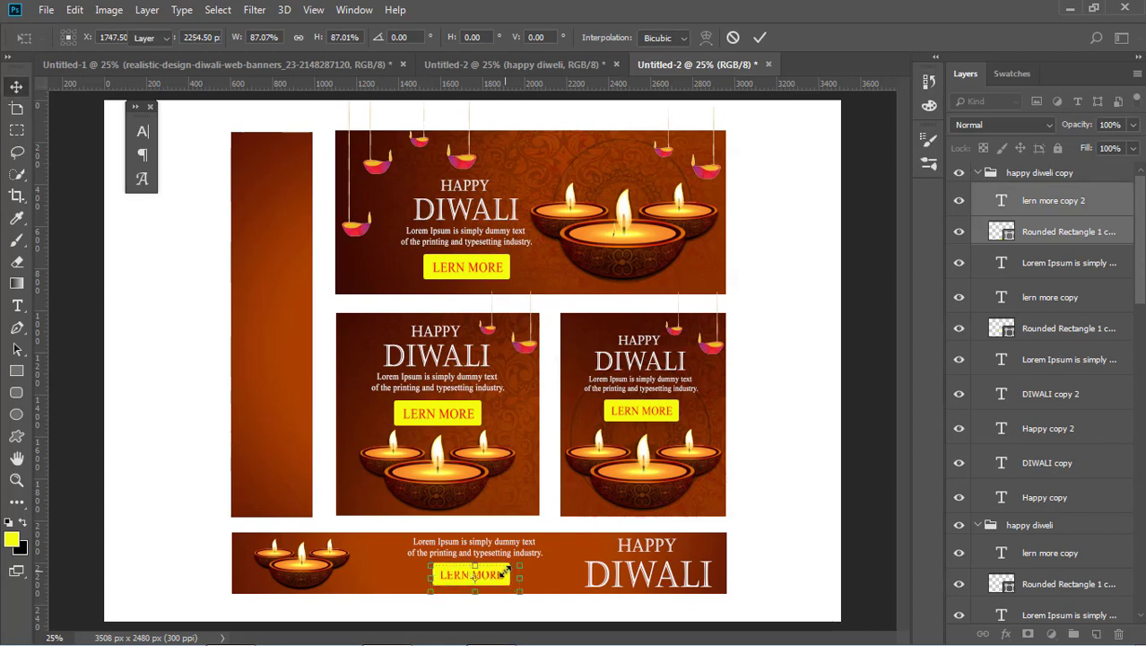
pyautogui.press('Return')
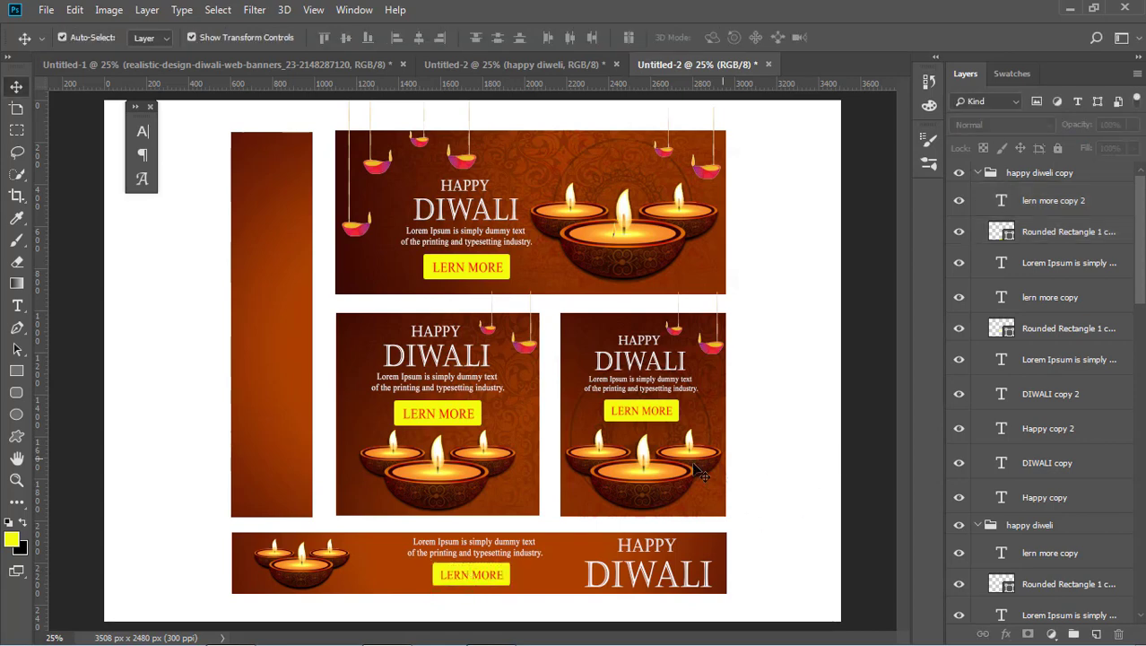
# Step: Nudge the bottom banner's text and button up, then bring up the happy diweli document
pyautogui.click(507, 569)
pyautogui.keyDown('shift'); pyautogui.click(1077, 203); pyautogui.keyUp('shift')
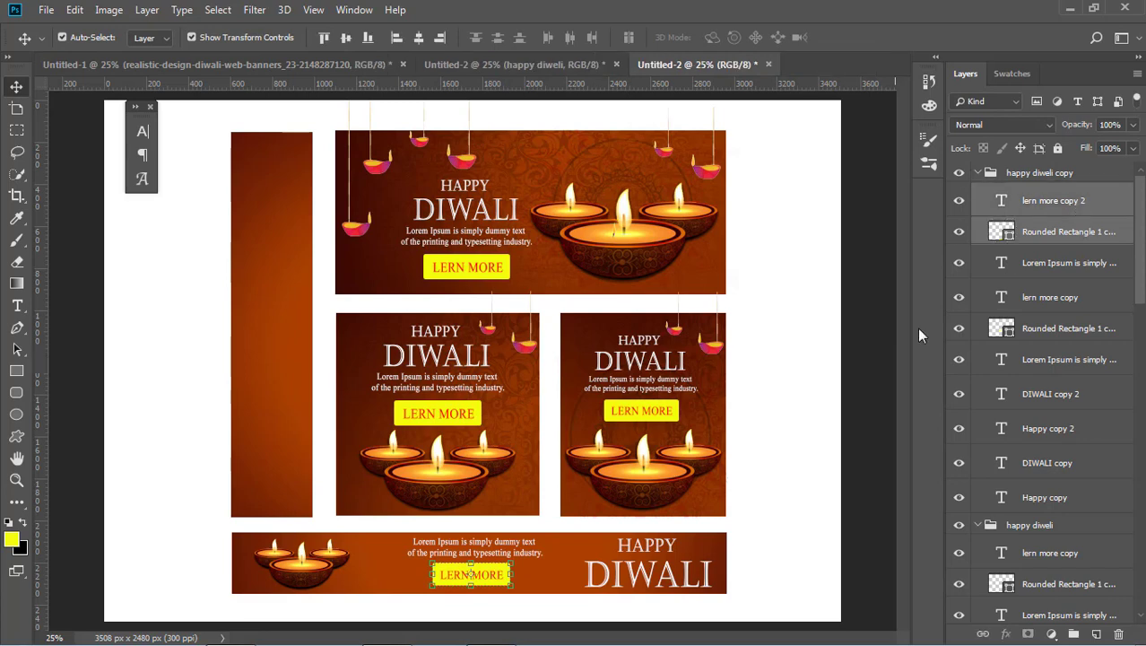
pyautogui.keyDown('shift'); pyautogui.click(1063, 263); pyautogui.keyUp('shift')
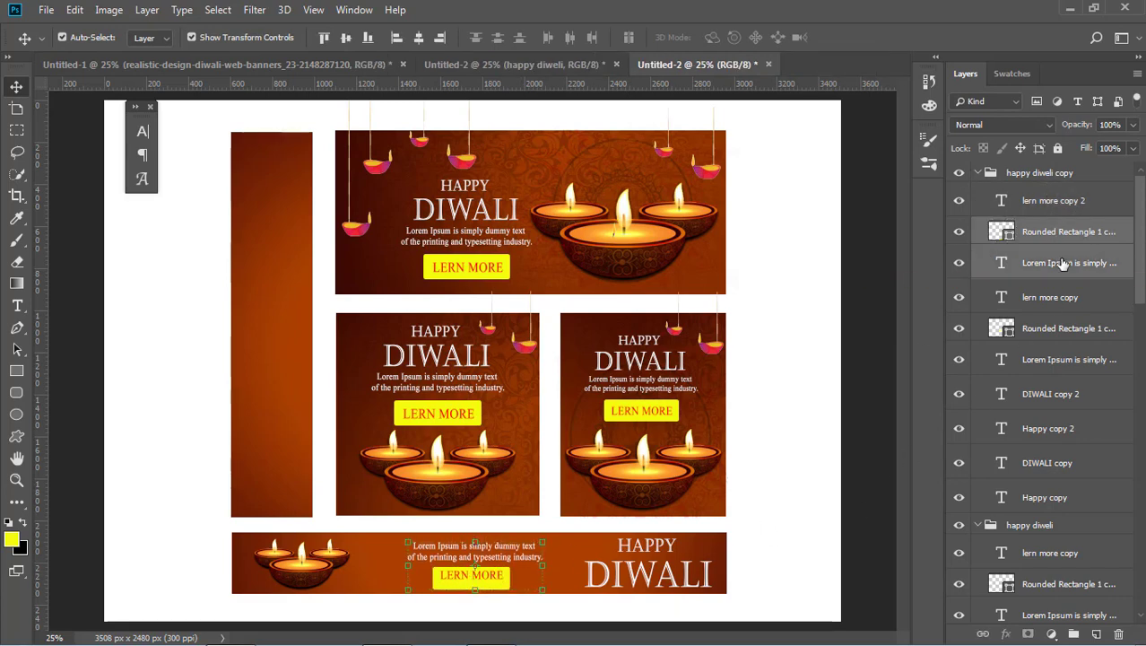
pyautogui.press('Up')
pyautogui.click(850, 492)
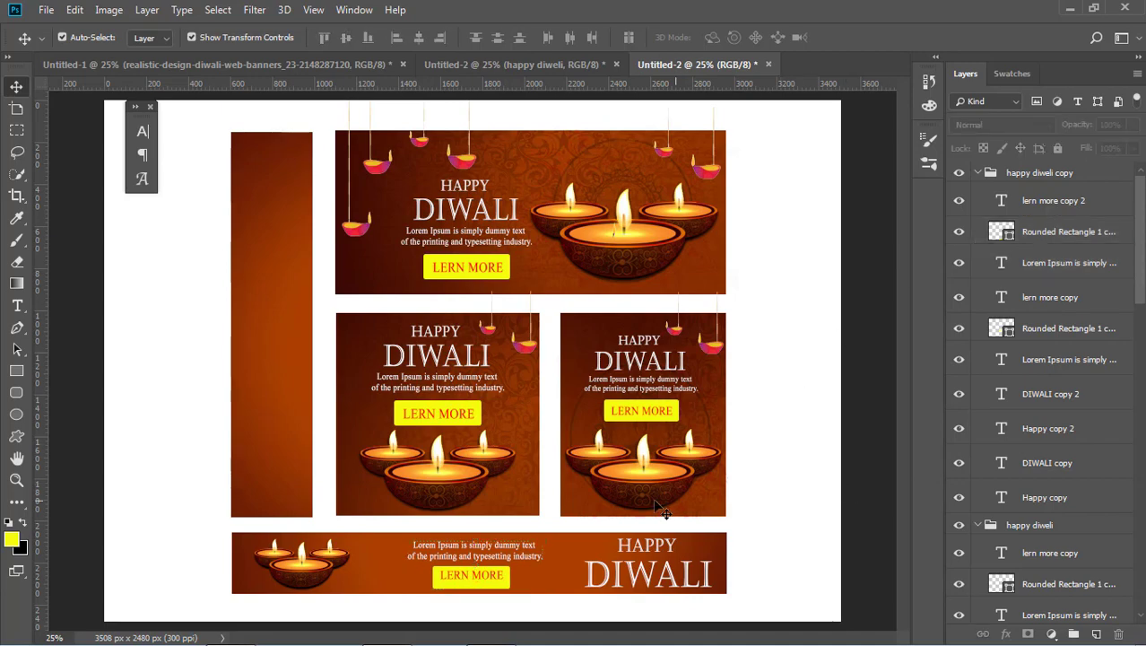
pyautogui.click(485, 70)
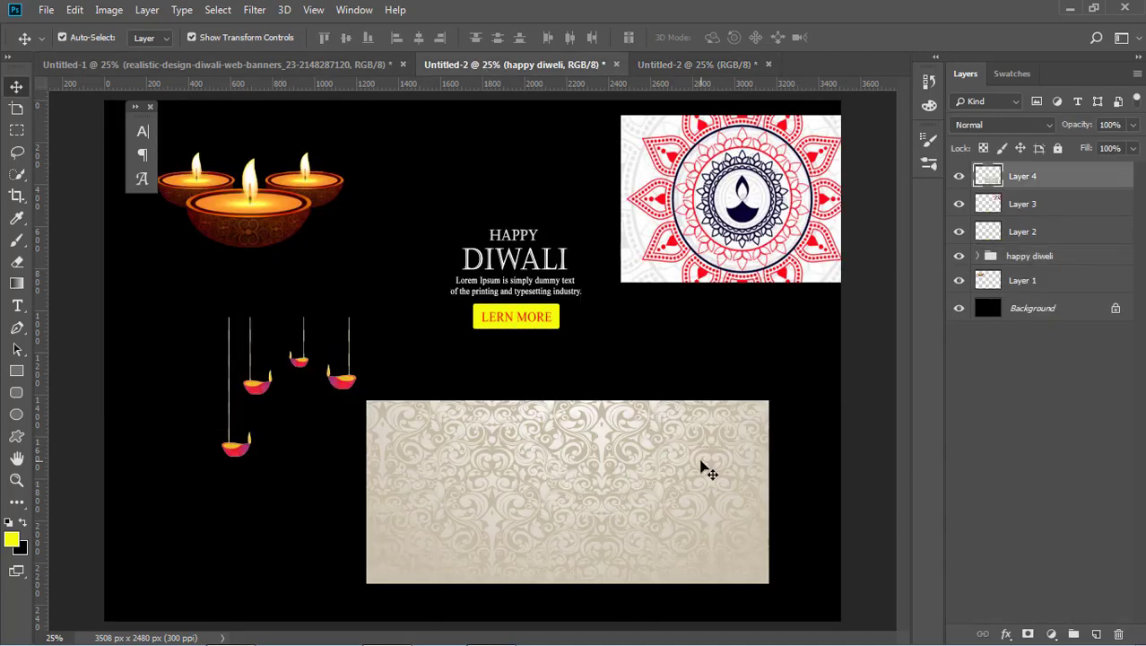
# Step: Bring the swirl texture into the sheet, enlarge it, and align it over the bottom banner
pyautogui.moveTo(703, 466)
pyautogui.mouseDown()
pyautogui.moveTo(666, 415)
pyautogui.moveTo(676, 87)
pyautogui.moveTo(531, 556)
pyautogui.moveTo(437, 536)
pyautogui.mouseUp()
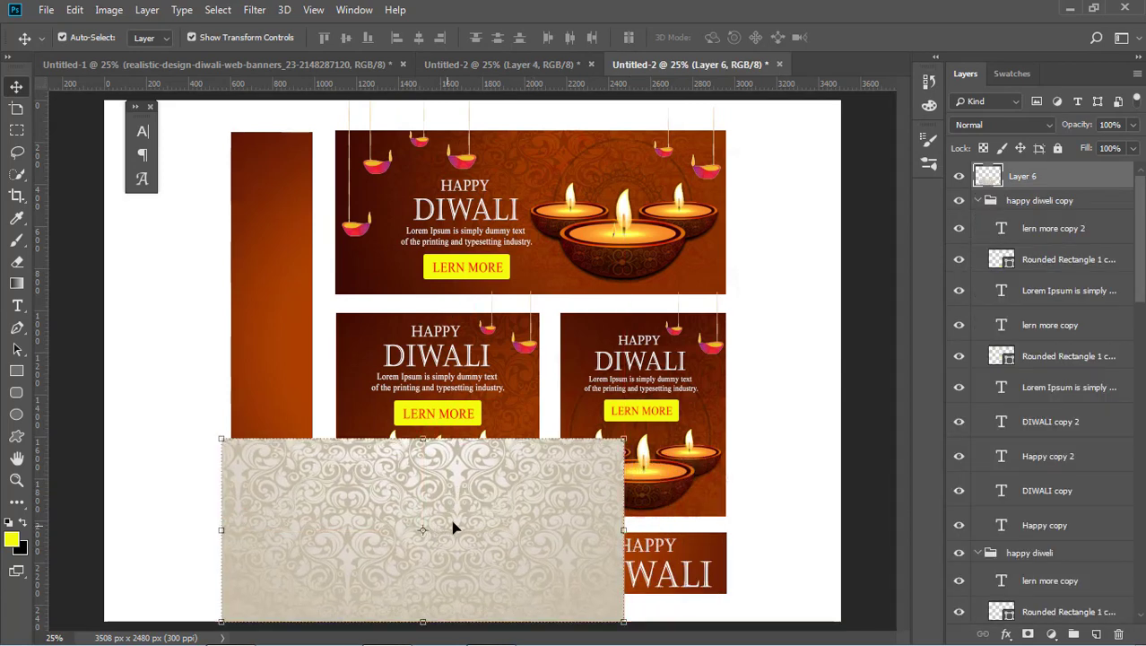
pyautogui.moveTo(625, 438); pyautogui.dragTo(731, 392)
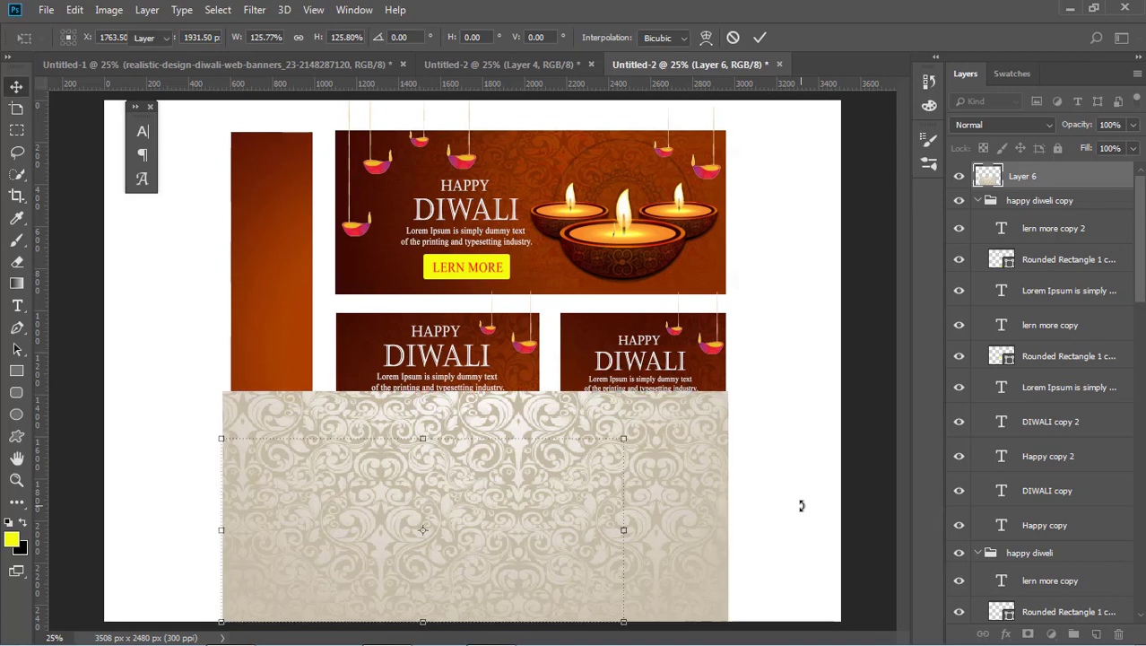
pyautogui.press('Return')
pyautogui.moveTo(629, 476)
pyautogui.mouseDown()
pyautogui.moveTo(613, 613)
pyautogui.moveTo(636, 619)
pyautogui.mouseUp()
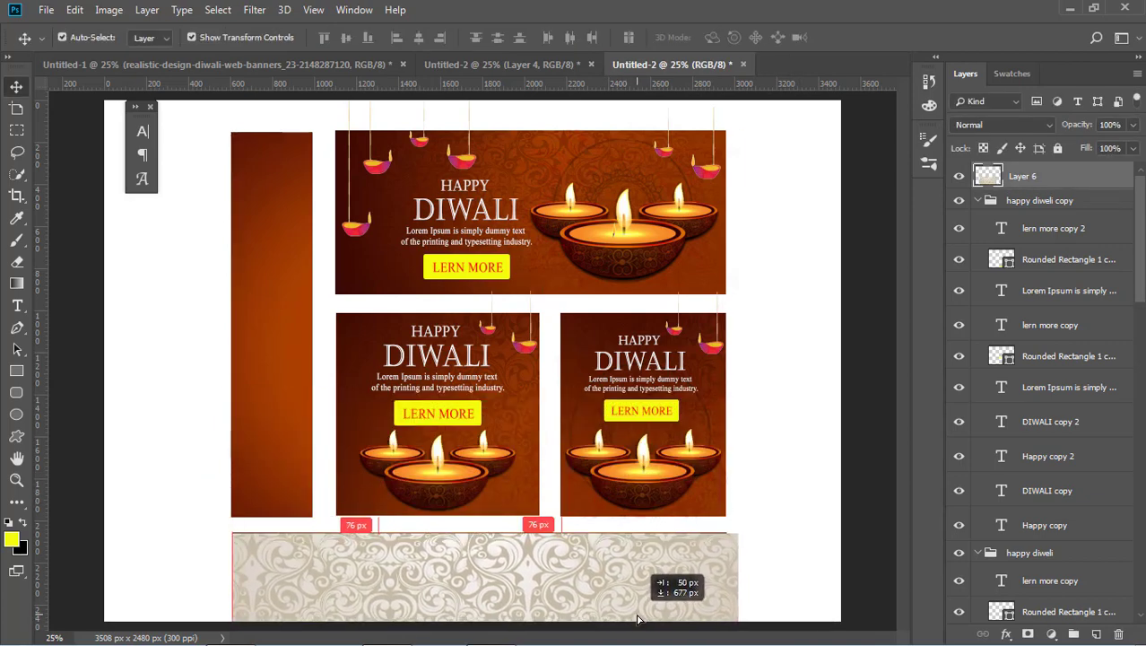
pyautogui.moveTo(636, 618); pyautogui.dragTo(637, 619)
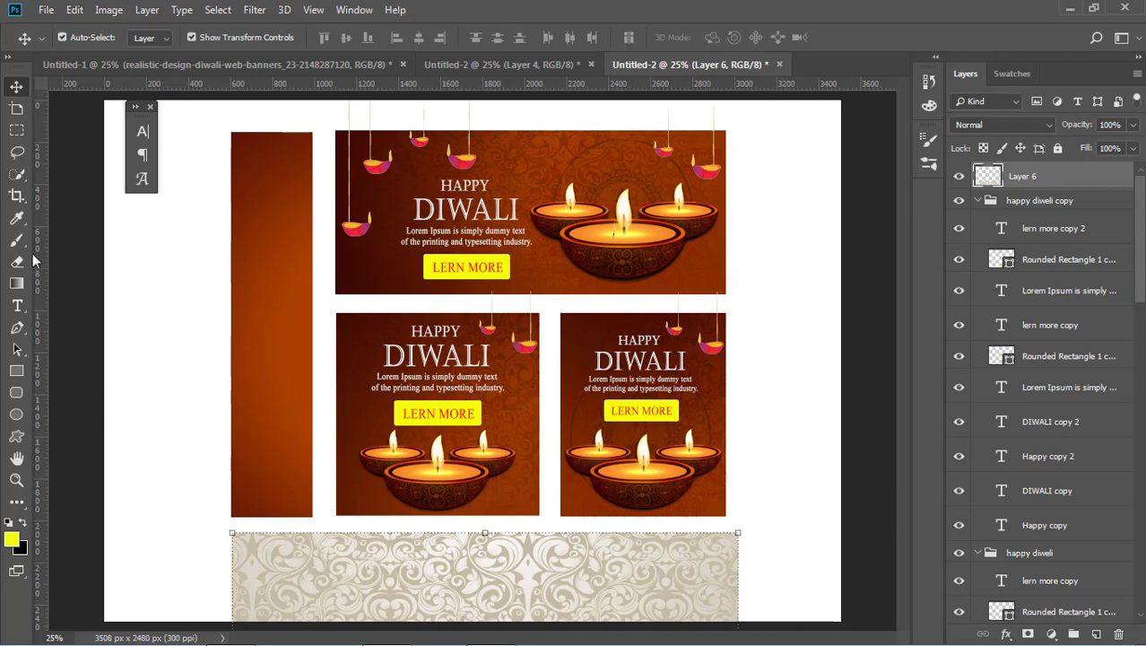
# Step: Copy a banner-sized strip of the texture onto its own layer, Layer 7
pyautogui.click(16, 130)
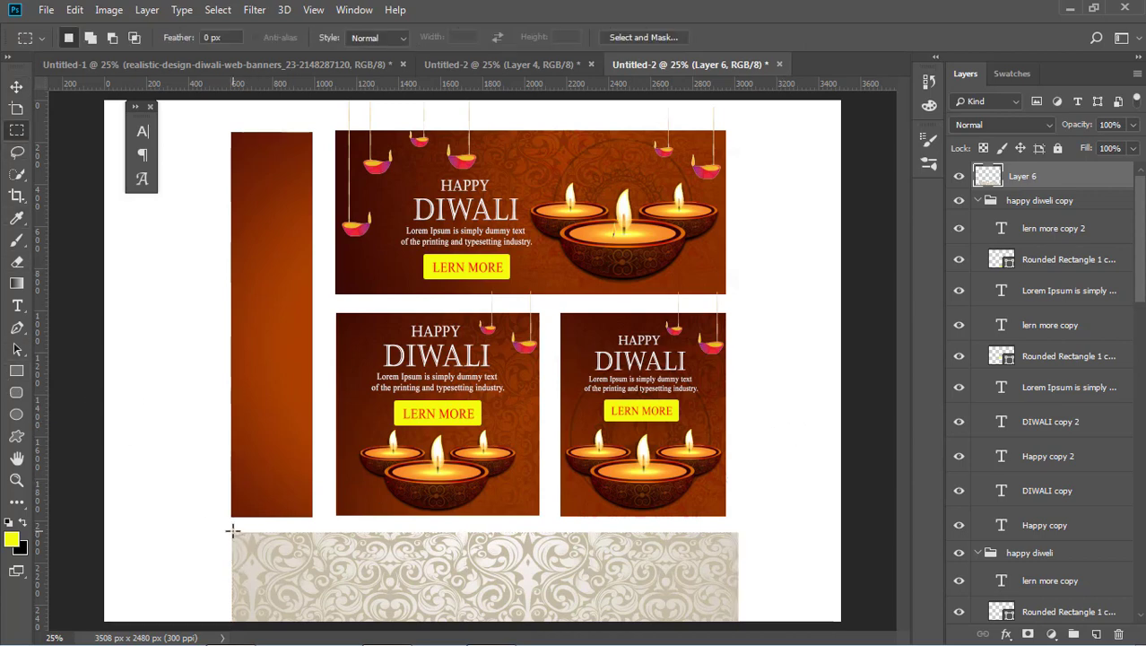
pyautogui.moveTo(232, 531); pyautogui.dragTo(741, 599)
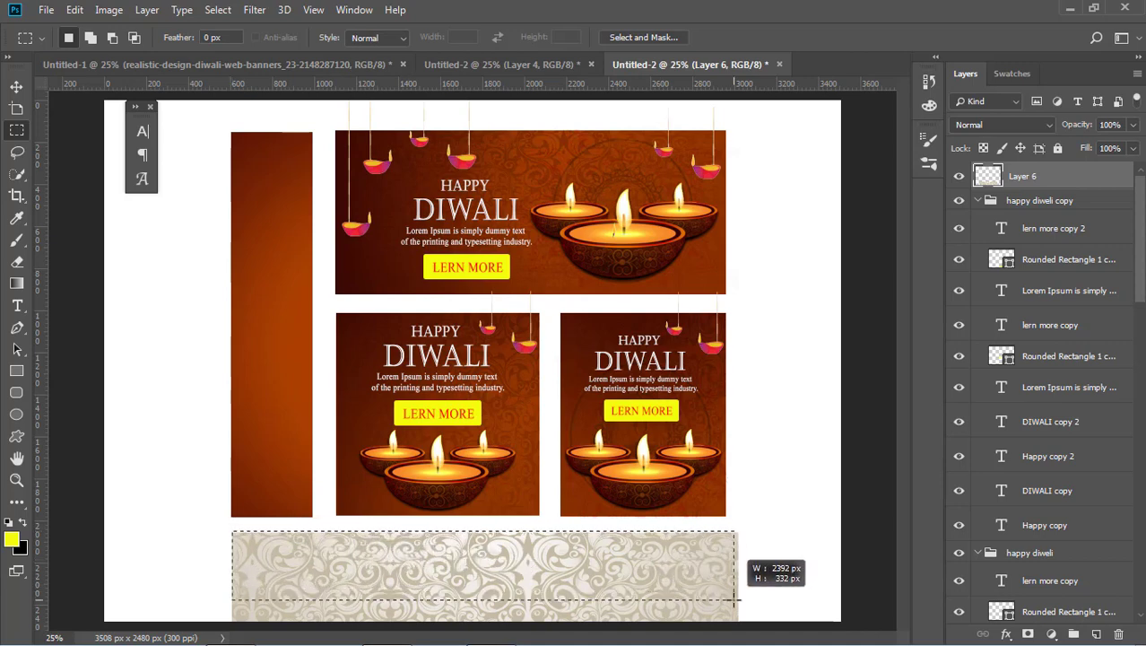
pyautogui.moveTo(740, 600); pyautogui.dragTo(741, 599)
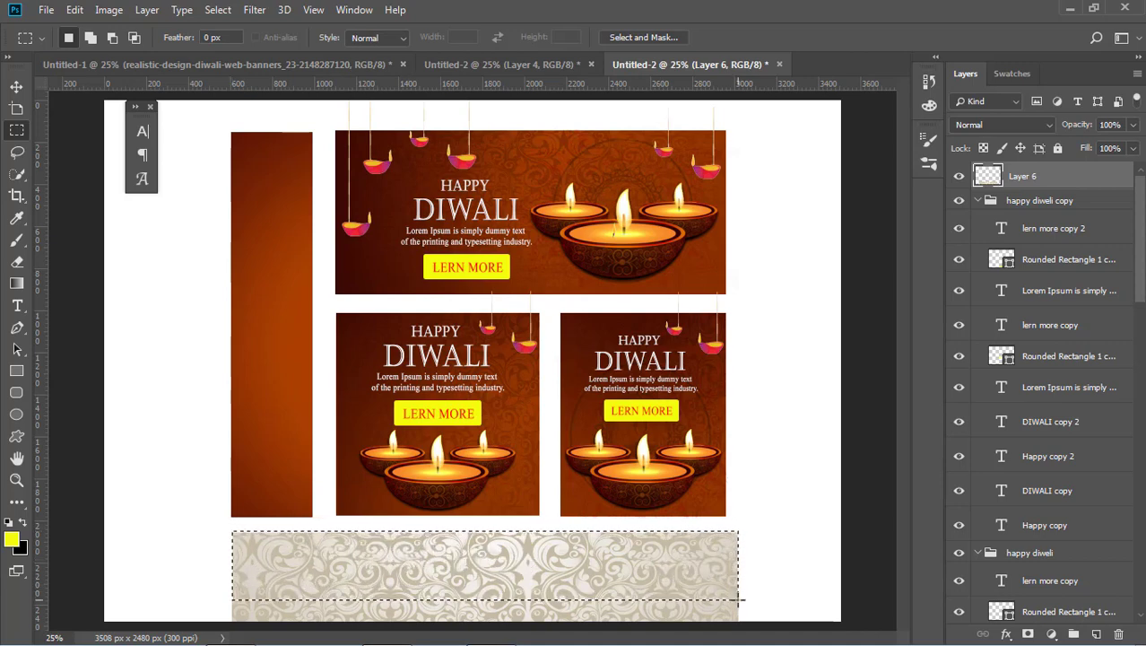
pyautogui.hotkey('ctrl', 'j')
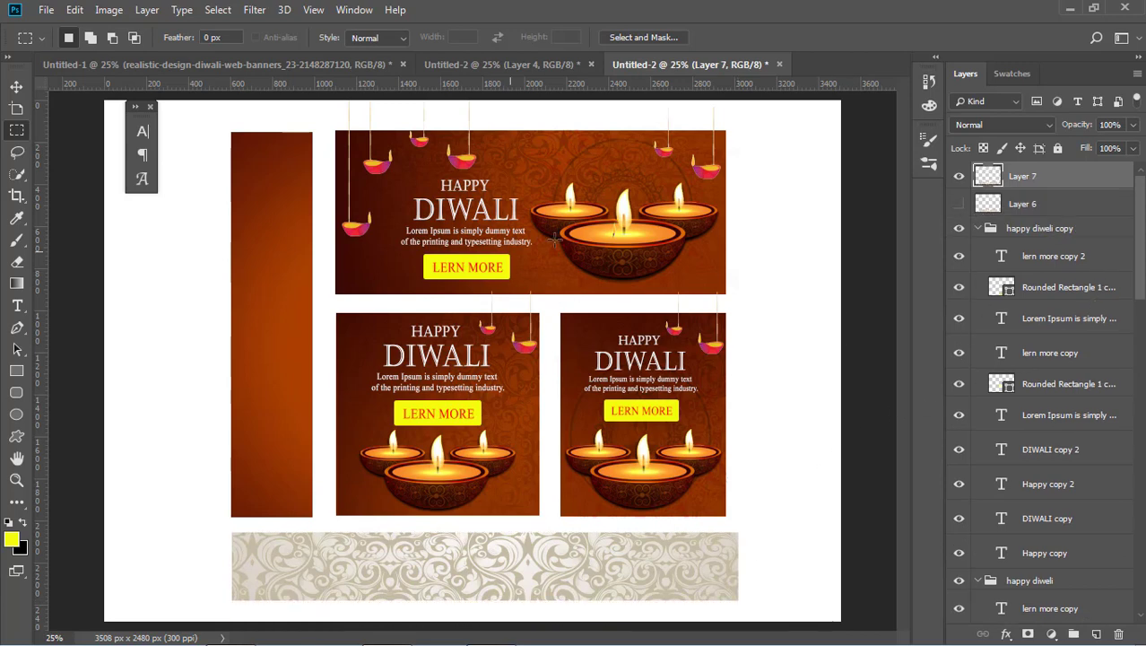
# Step: Blend Layer 7 in Multiply and fit it to the bottom banner's height and width
pyautogui.click(1040, 126)
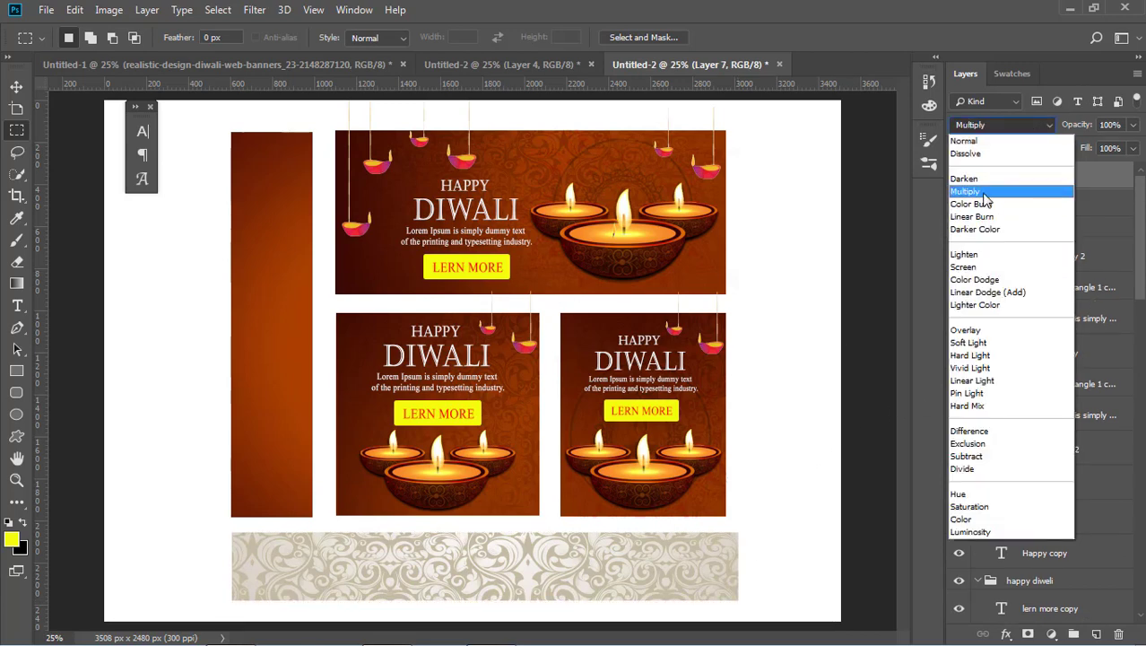
pyautogui.click(984, 192)
pyautogui.press('v')
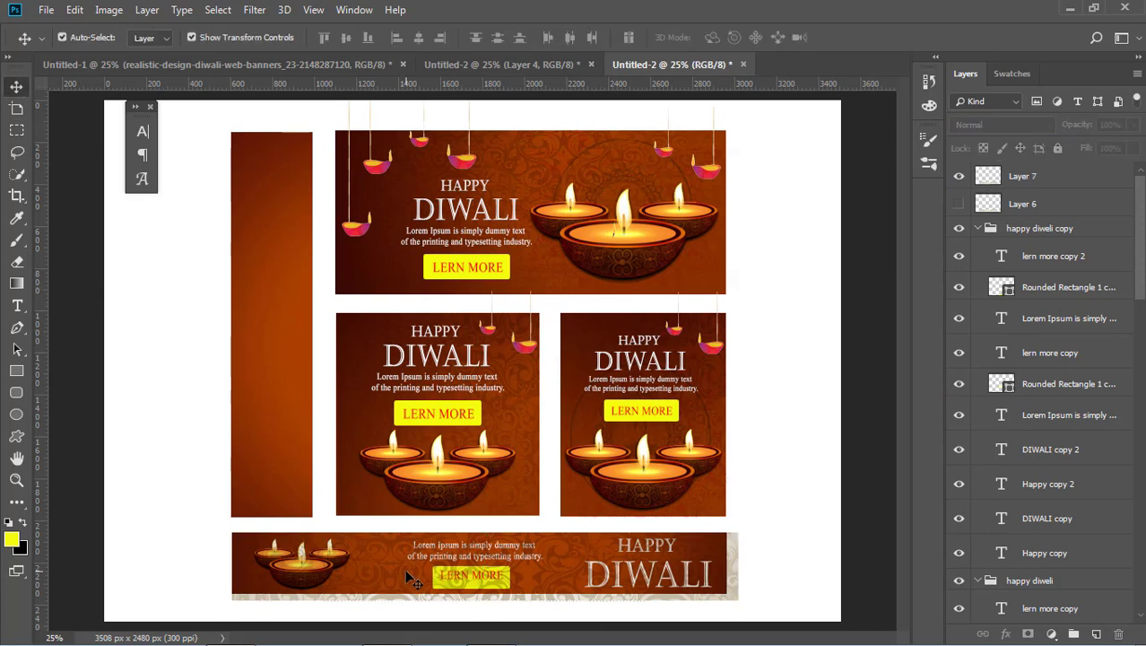
pyautogui.moveTo(485, 603); pyautogui.dragTo(484, 595)
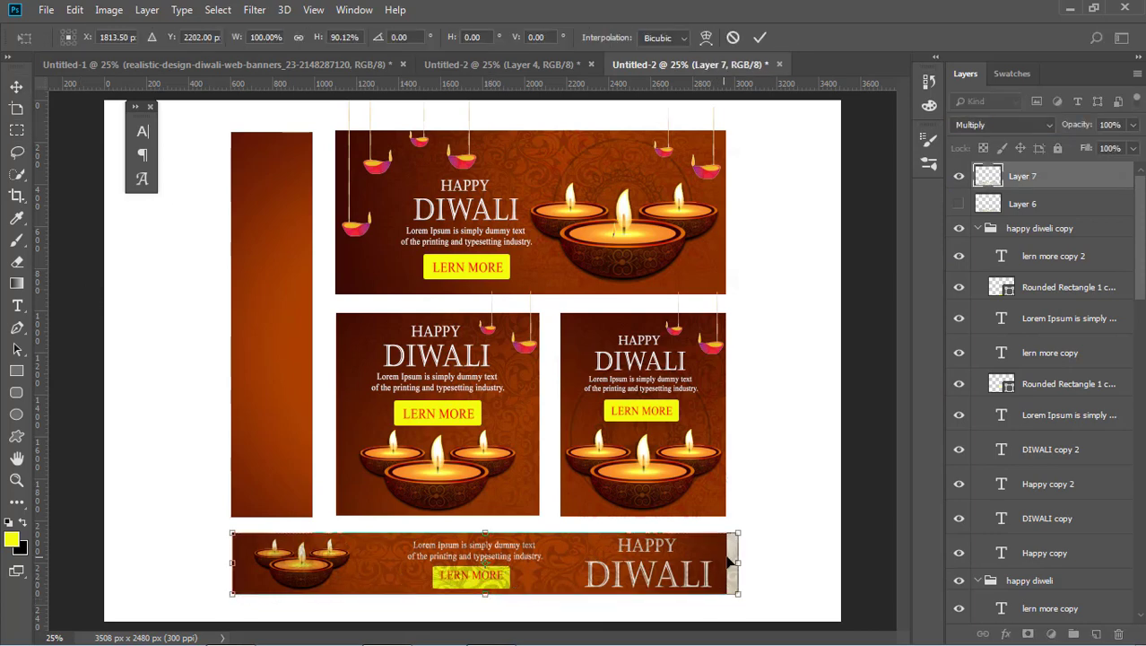
pyautogui.moveTo(737, 566); pyautogui.dragTo(732, 561)
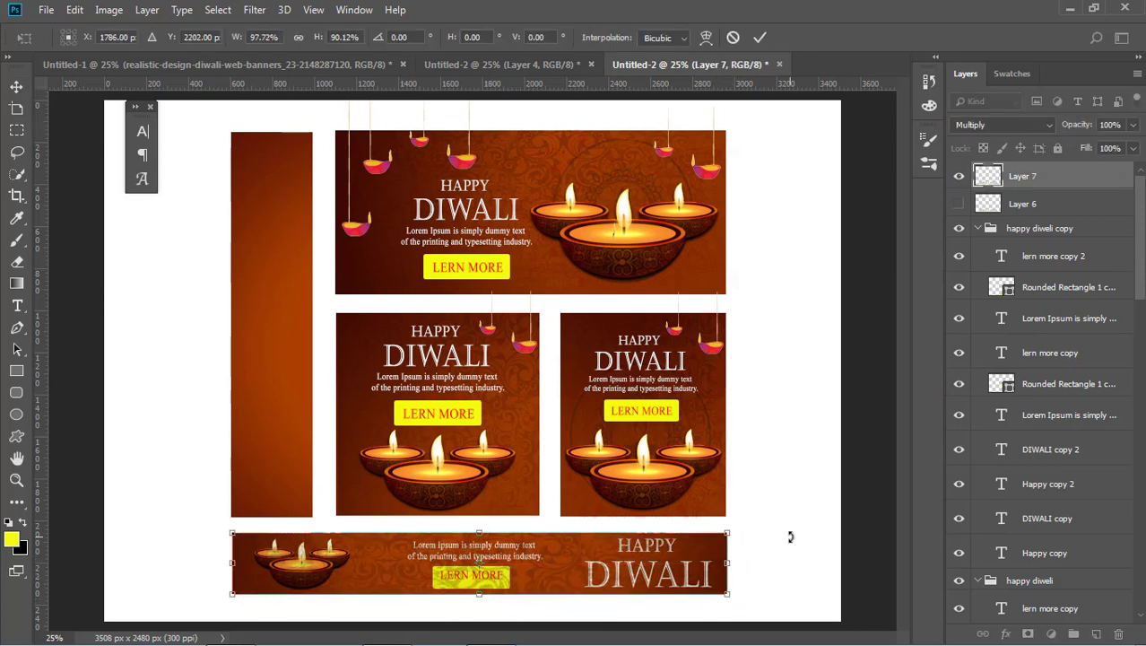
pyautogui.hotkey('ctrl', 'z')
pyautogui.press('Return')
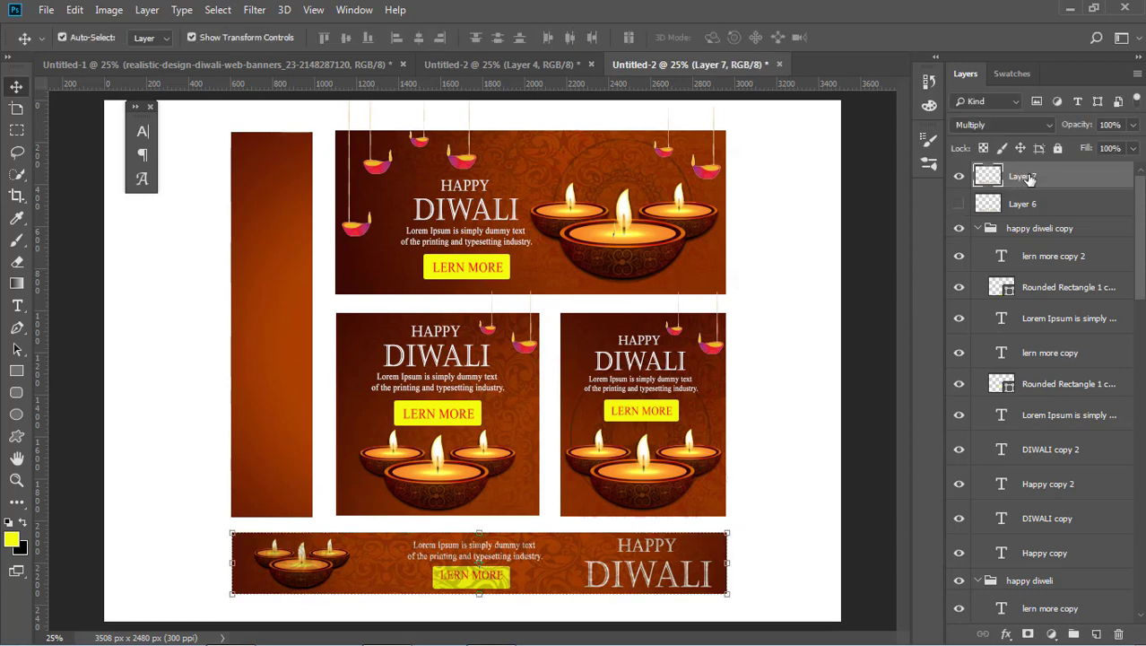
# Step: Move Layer 7 lower in the layer stack, beneath the banner text
pyautogui.moveTo(1026, 178)
pyautogui.mouseDown()
pyautogui.moveTo(1043, 643)
pyautogui.moveTo(1043, 628)
pyautogui.mouseUp()
pyautogui.click(856, 532)
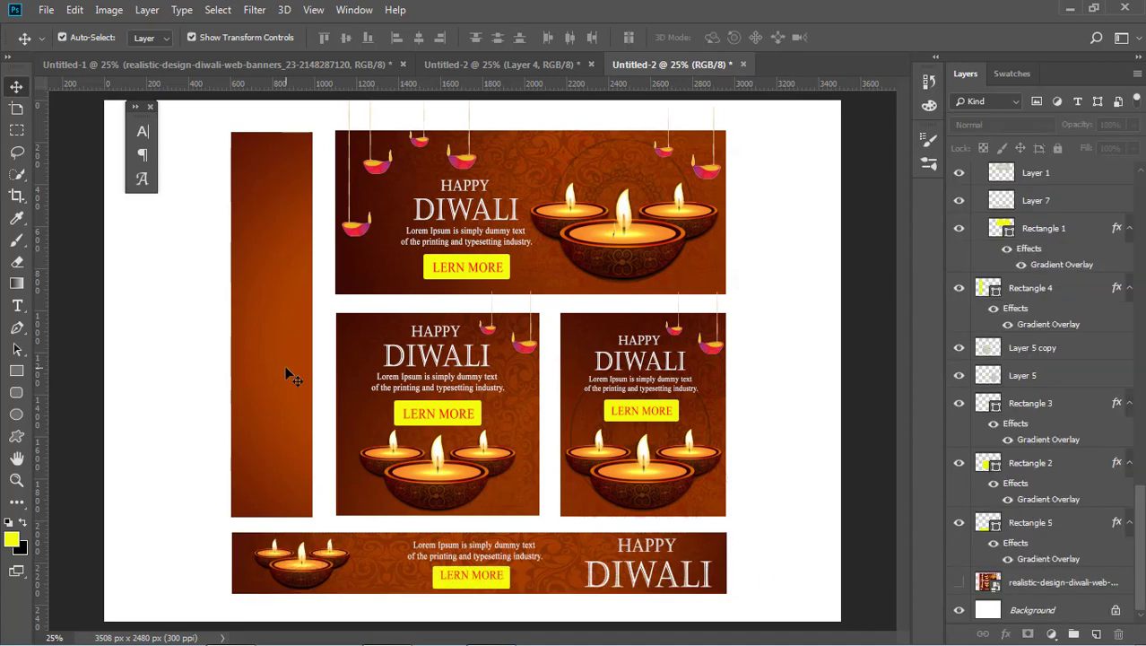
pyautogui.click(382, 545)
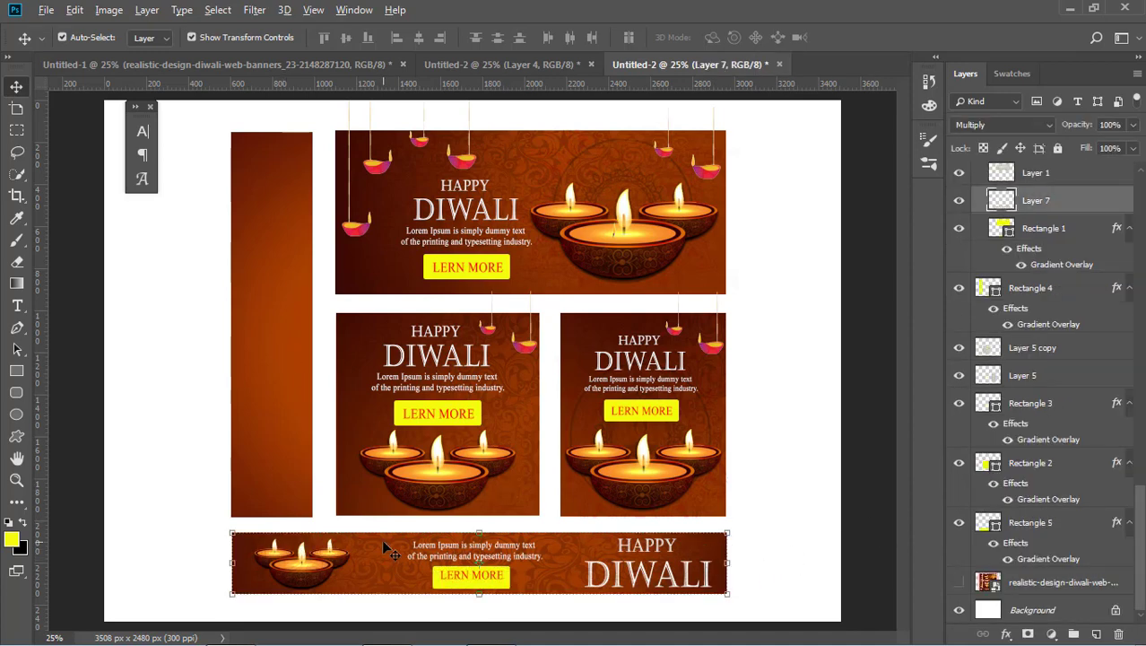
# Step: Duplicate the pattern strip, rotate it 90 degrees, and place it over the tall left banner
pyautogui.moveTo(384, 547); pyautogui.dragTo(380, 258)
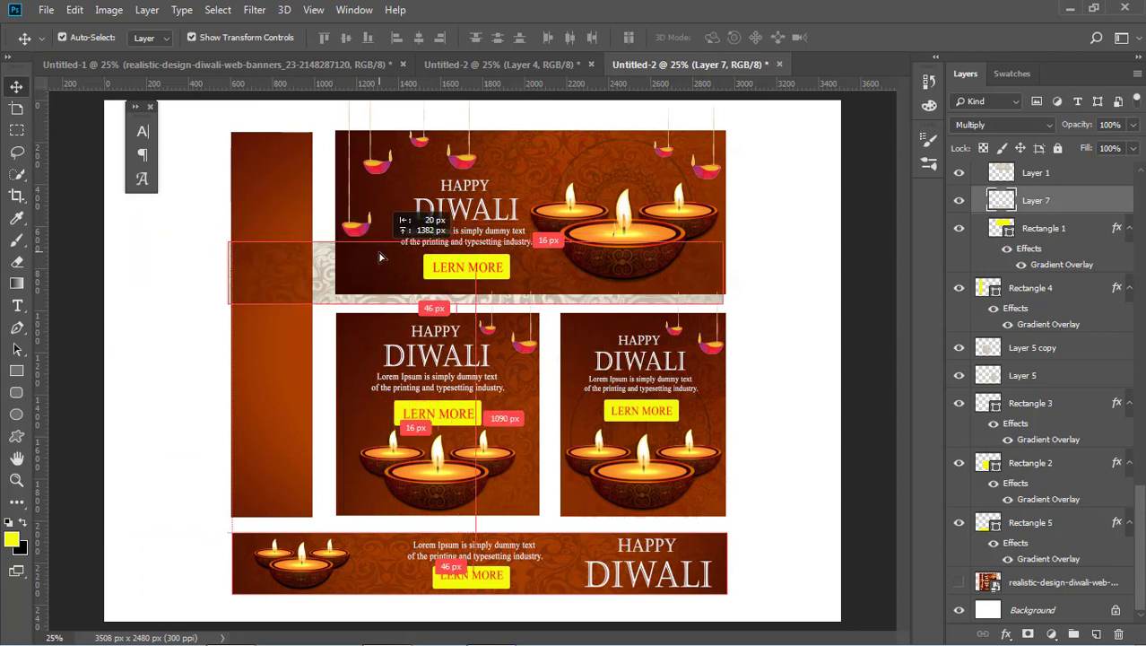
pyautogui.moveTo(379, 257); pyautogui.dragTo(381, 258)
pyautogui.hotkey('ctrl', 'j')
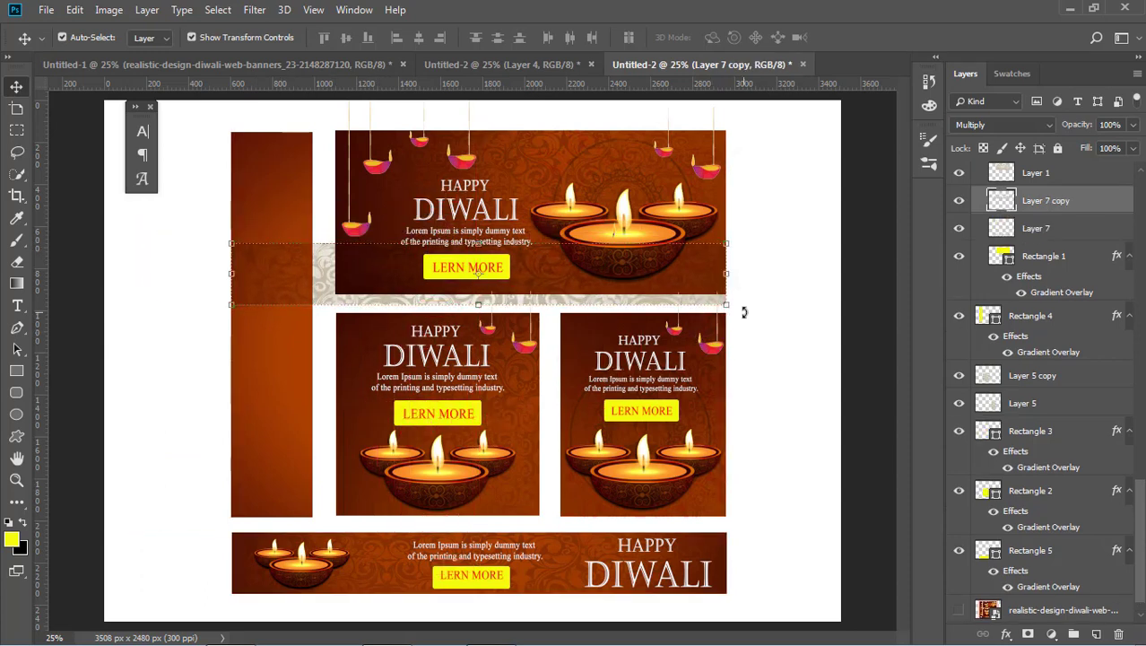
pyautogui.moveTo(743, 312); pyautogui.dragTo(784, 433)
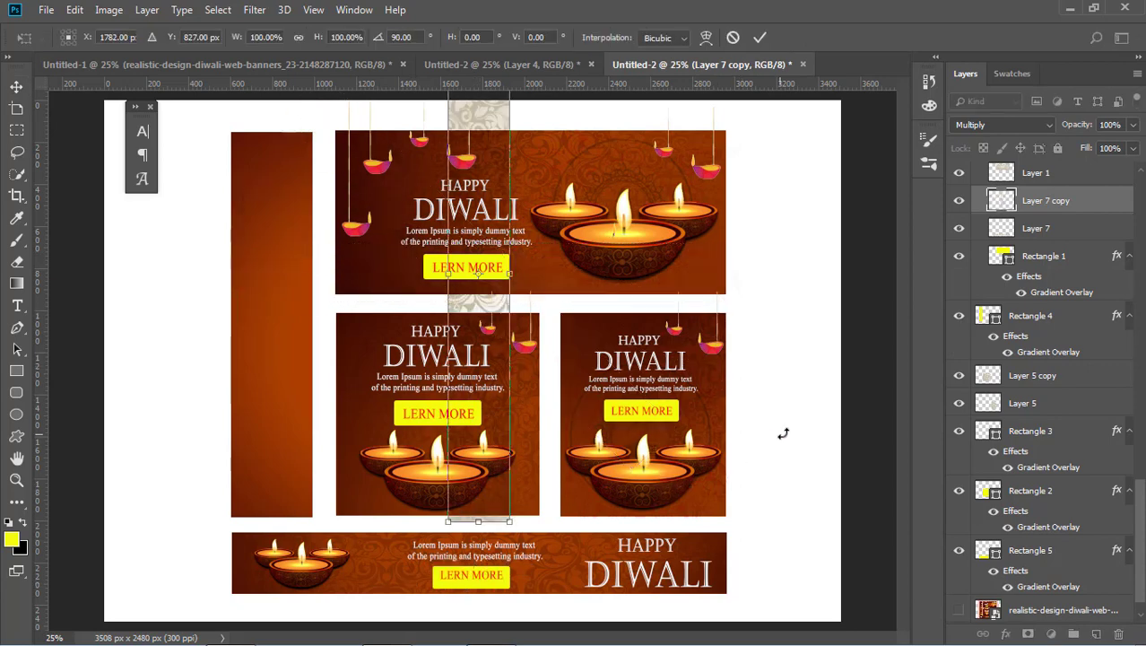
pyautogui.press('Return')
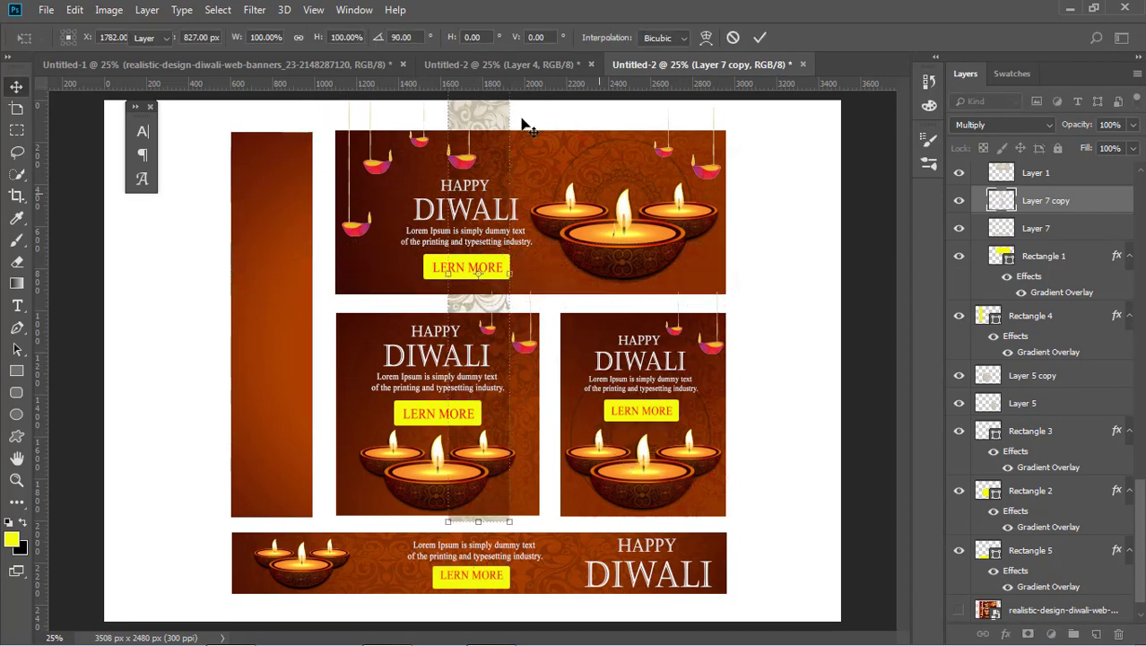
pyautogui.moveTo(487, 116); pyautogui.dragTo(269, 220)
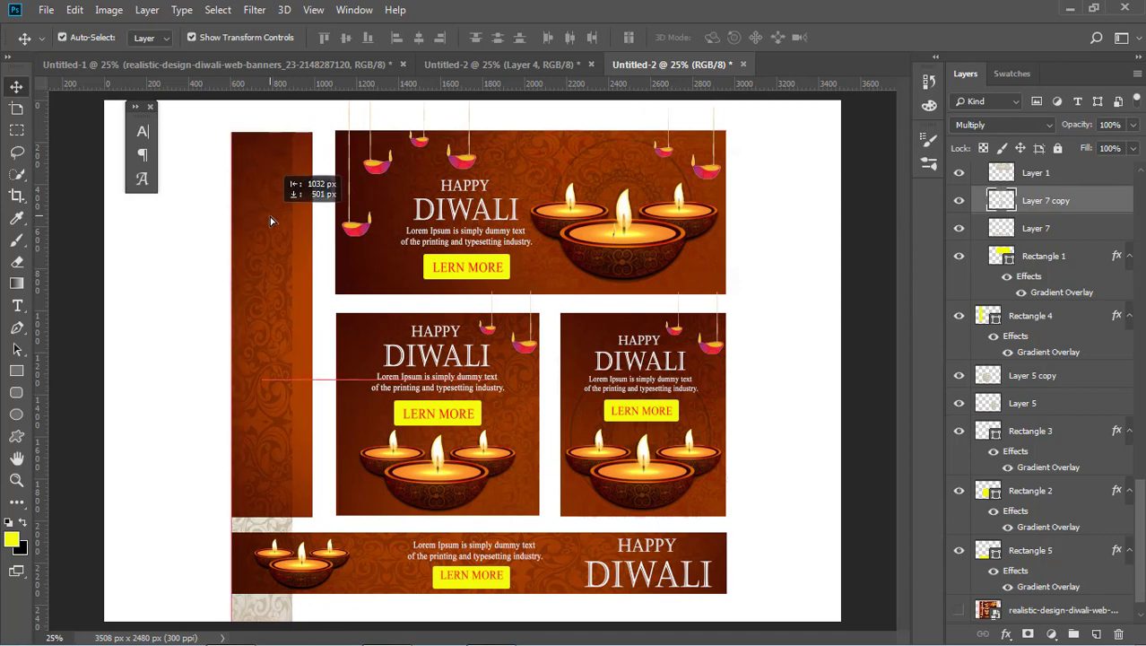
# Step: Stretch the upright strip to fill the left banner, and copy HAPPY DIWALI onto it
pyautogui.hotkey('ctrl', 't')
pyautogui.moveTo(291, 378); pyautogui.dragTo(315, 385)
pyautogui.moveTo(272, 628); pyautogui.dragTo(273, 517)
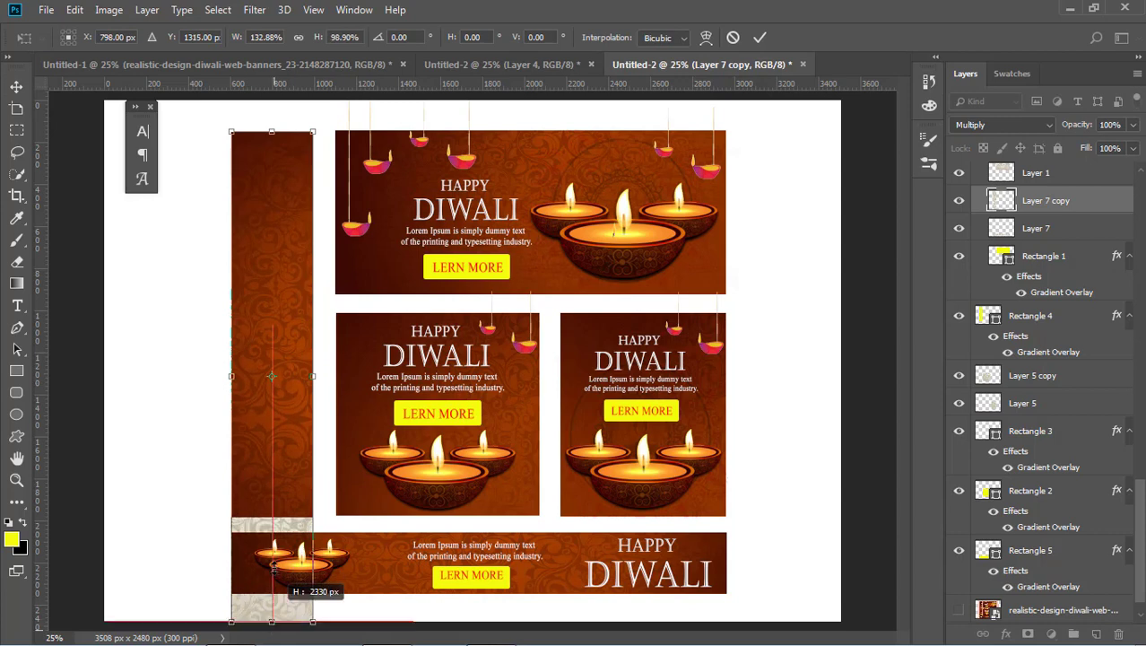
pyautogui.press('Return')
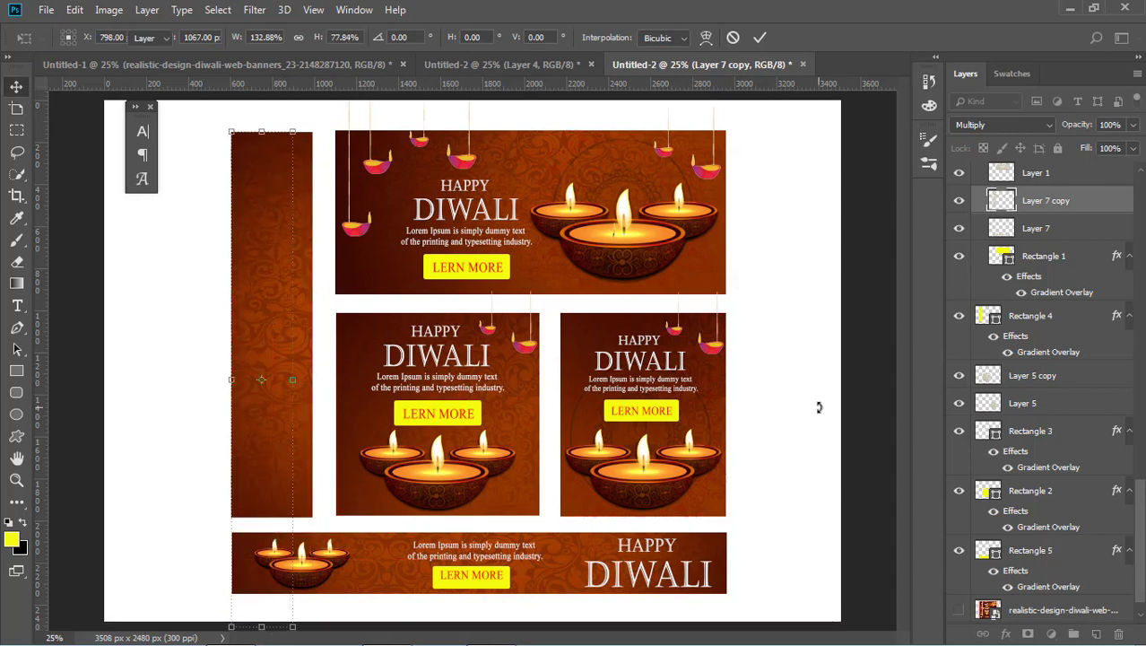
pyautogui.click(661, 549)
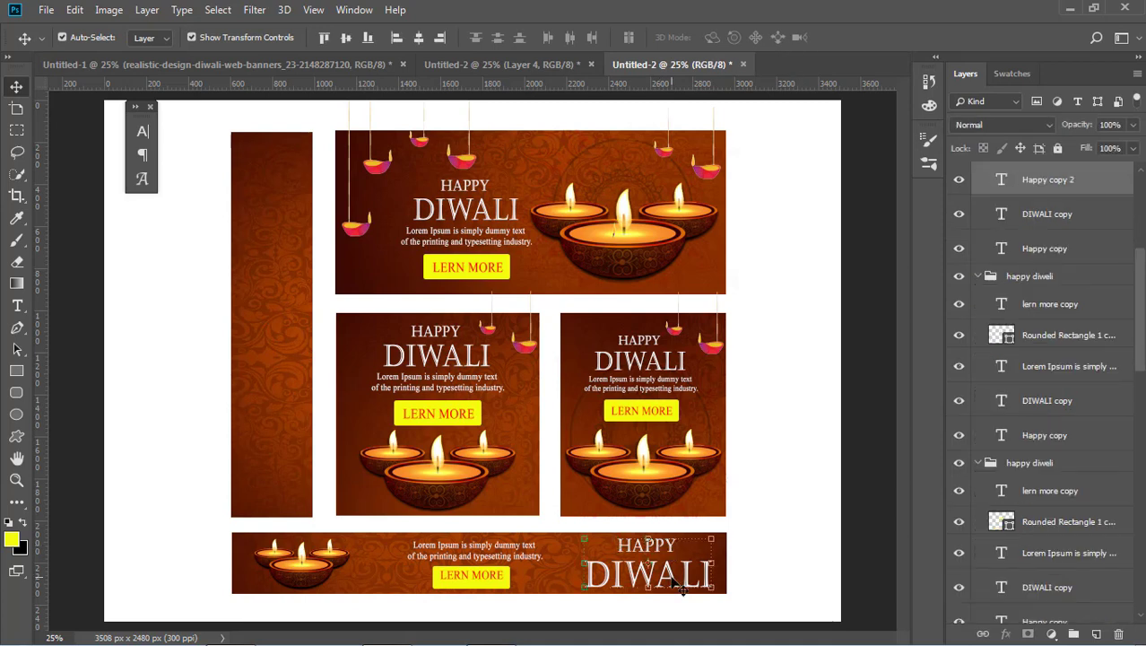
pyautogui.moveTo(675, 581); pyautogui.dragTo(296, 207)
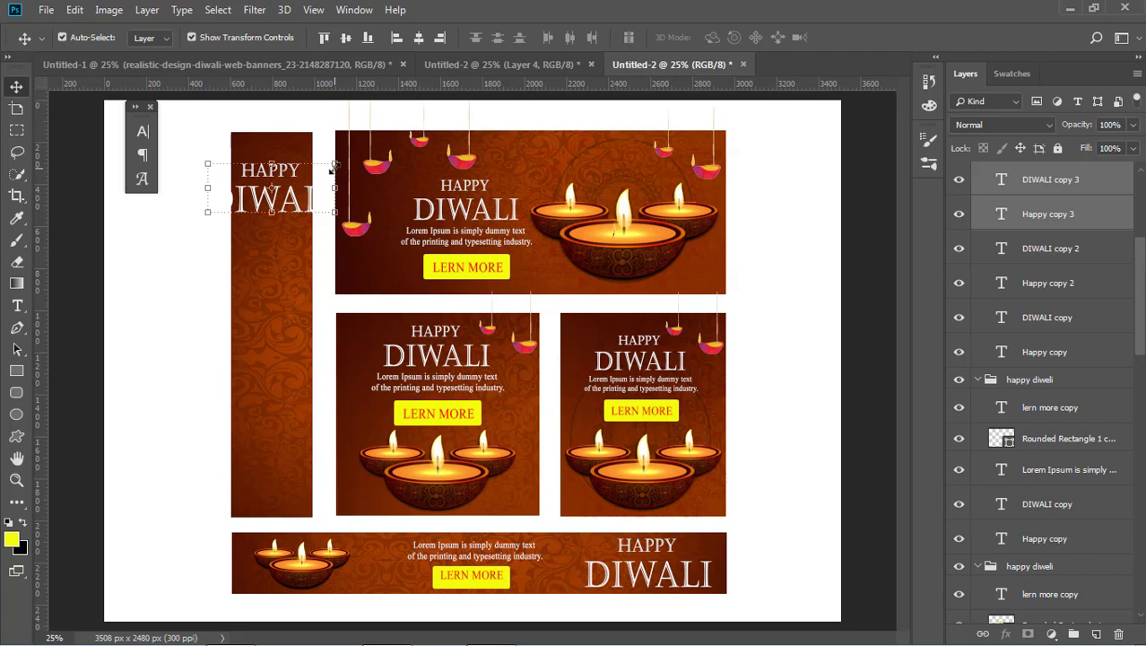
# Step: Shrink the copied HAPPY DIWALI title to about 55% and centre it near the banner top
pyautogui.hotkey('ctrl', 't')
pyautogui.moveTo(334, 164); pyautogui.dragTo(293, 176)
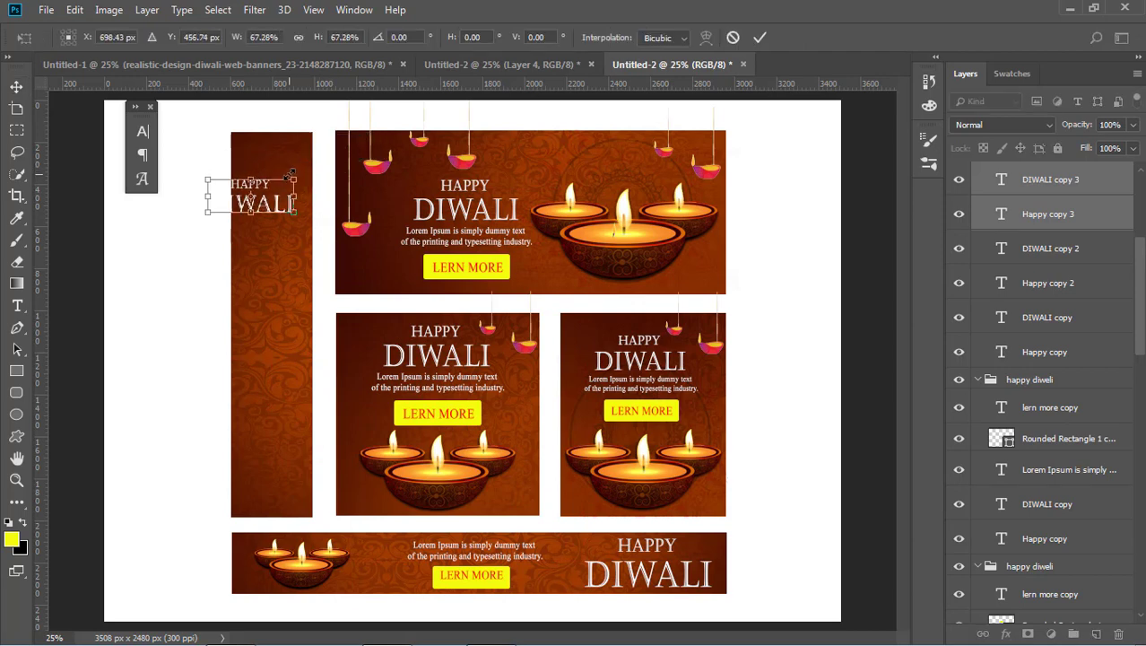
pyautogui.press('Right')
pyautogui.press('Right')
pyautogui.press('Right')
pyautogui.press('Right')
pyautogui.press('Right')
pyautogui.press('Right')
pyautogui.press('Right')
pyautogui.press('Right')
pyautogui.press('Right')
pyautogui.press('Right')
pyautogui.press('Right')
pyautogui.press('Right')
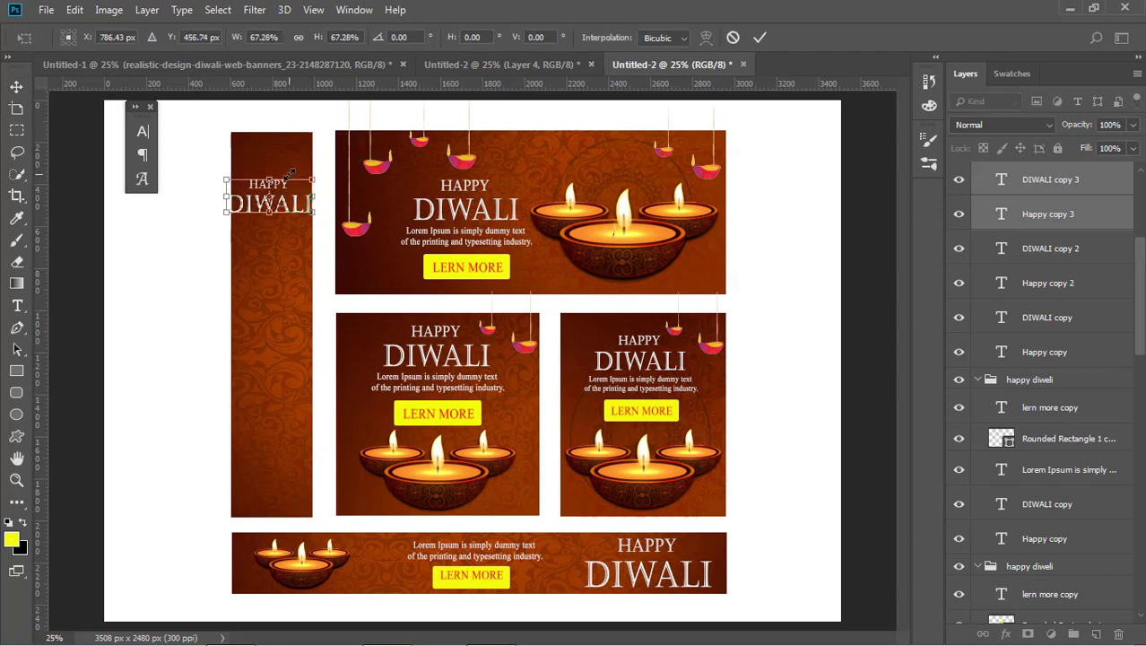
pyautogui.moveTo(222, 212); pyautogui.dragTo(232, 206)
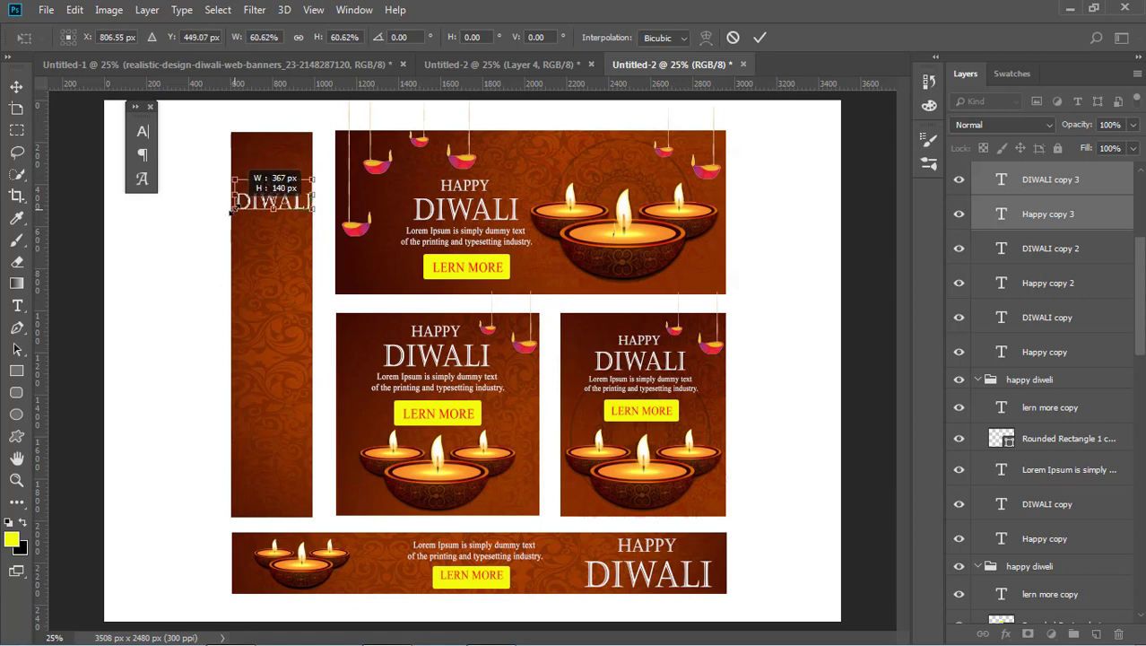
pyautogui.moveTo(313, 208); pyautogui.dragTo(304, 206)
pyautogui.press('Up')
pyautogui.press('Up')
pyautogui.press('Up')
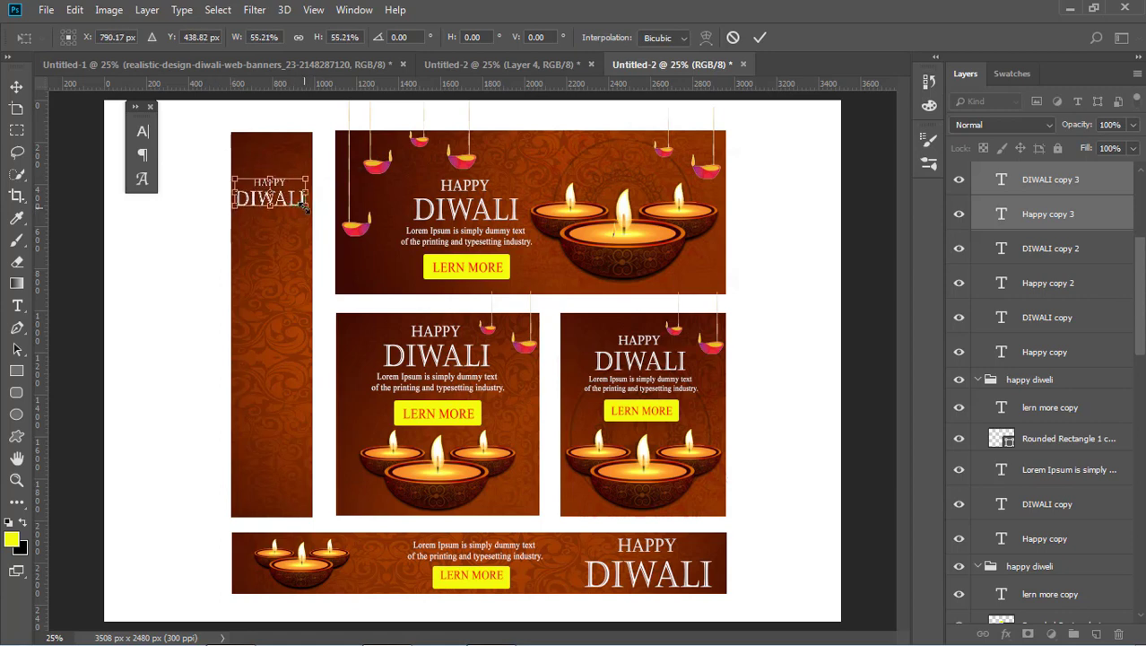
pyautogui.press('Up')
pyautogui.press('Up')
pyautogui.press('Up')
pyautogui.press('Up')
pyautogui.press('Up')
pyautogui.press('Up')
pyautogui.press('Right')
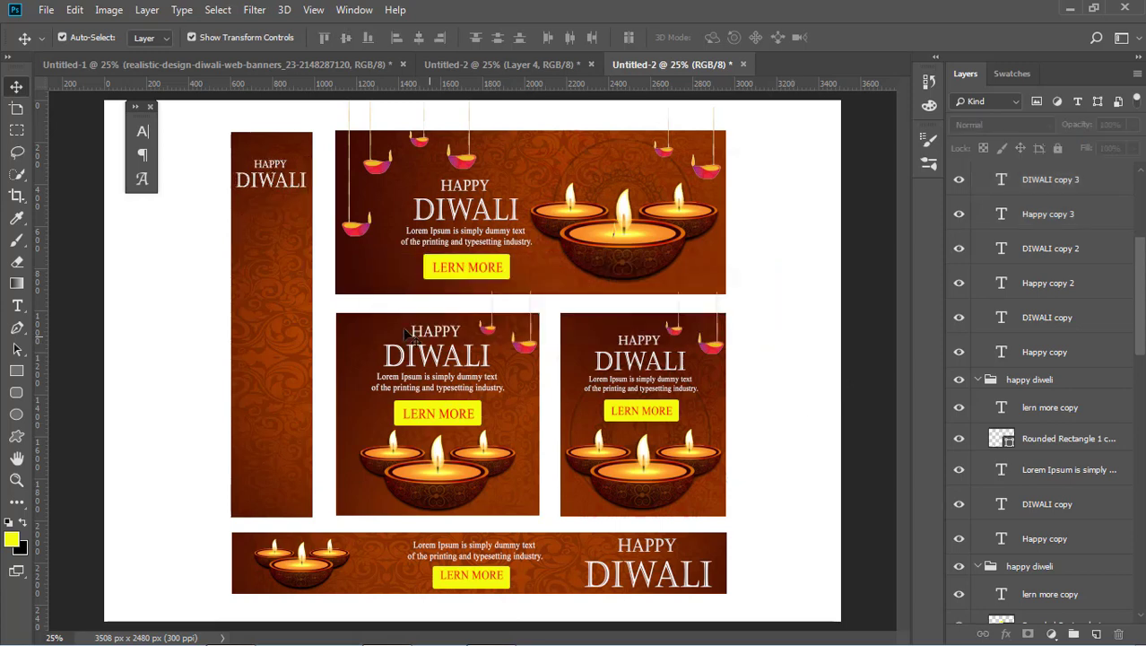
# Step: Copy the candle trio to the bottom of the tall left banner, scaled down and nudged right
pyautogui.click(309, 579)
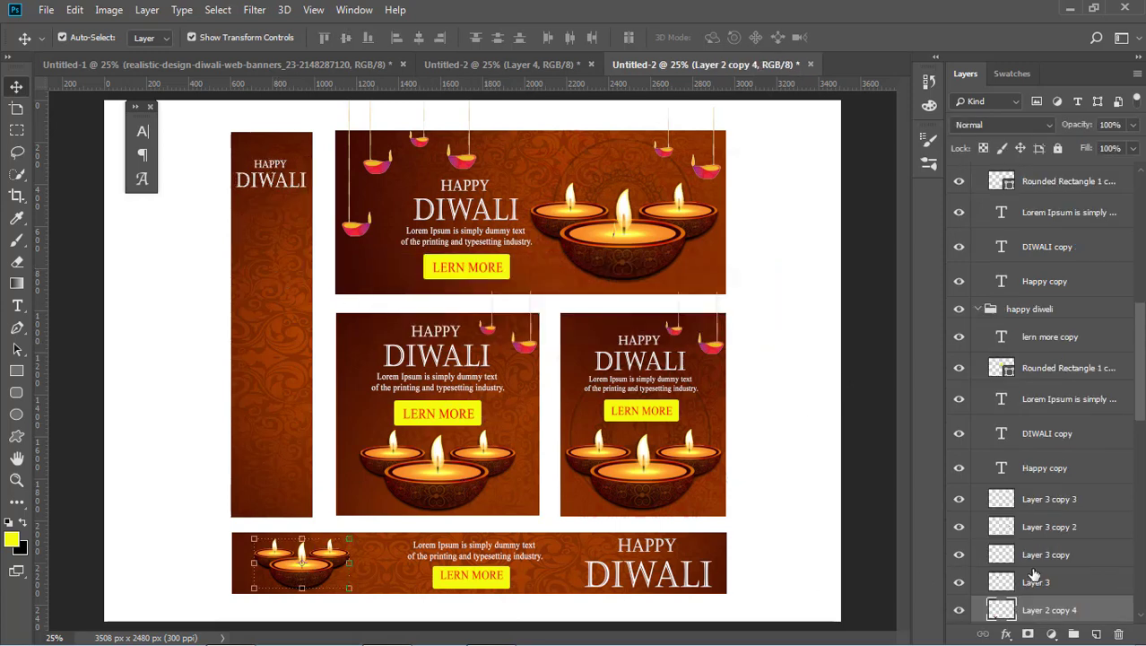
pyautogui.keyDown('ctrl'); pyautogui.click(1031, 527); pyautogui.keyUp('ctrl')
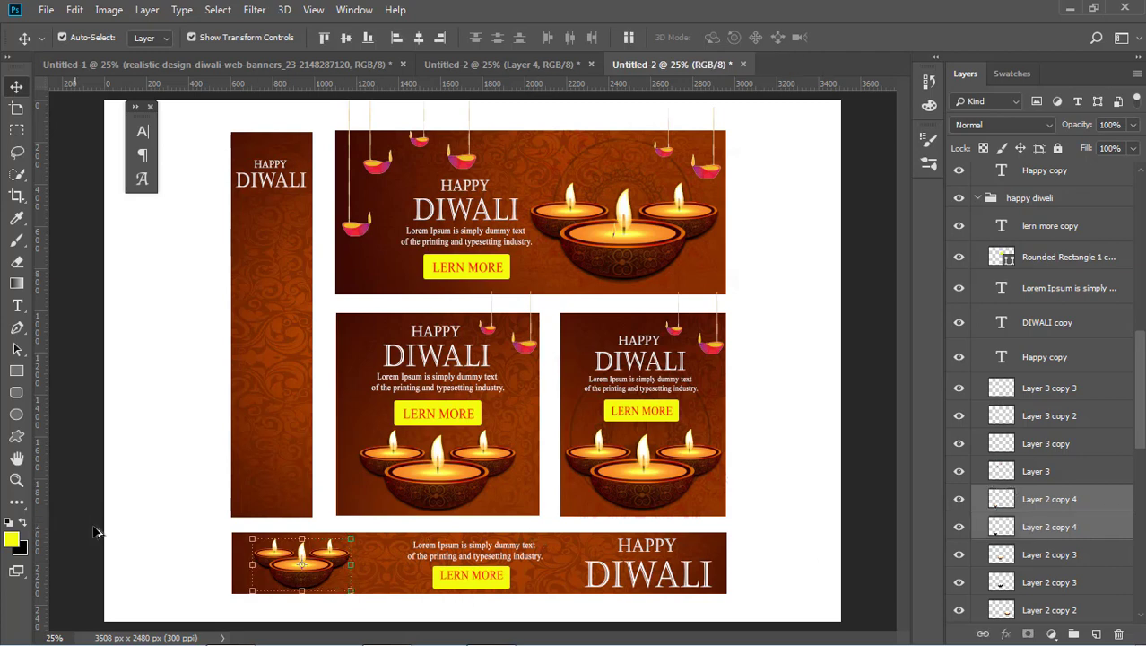
pyautogui.moveTo(318, 575)
pyautogui.keyDown('alt'); pyautogui.mouseDown()
pyautogui.moveTo(319, 477)
pyautogui.moveTo(296, 465)
pyautogui.mouseUp(); pyautogui.keyUp('alt')
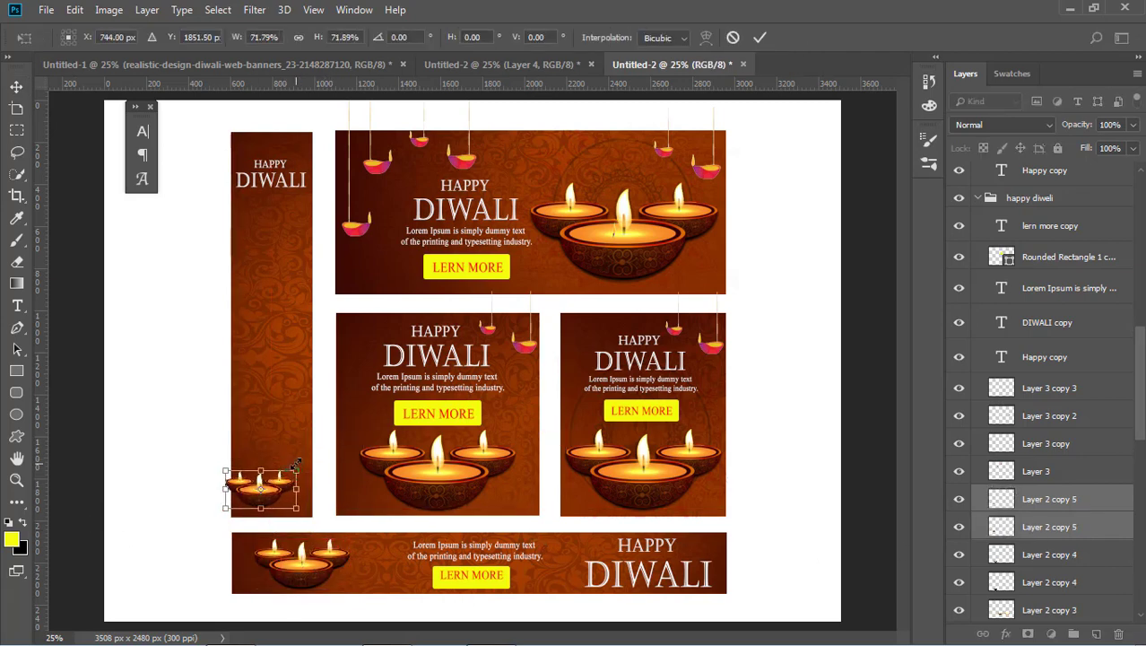
pyautogui.hotkey('shift', 'Right')
pyautogui.hotkey('shift', 'Right')
pyautogui.hotkey('shift', 'Right')
pyautogui.hotkey('shift', 'Right')
pyautogui.hotkey('shift', 'Right')
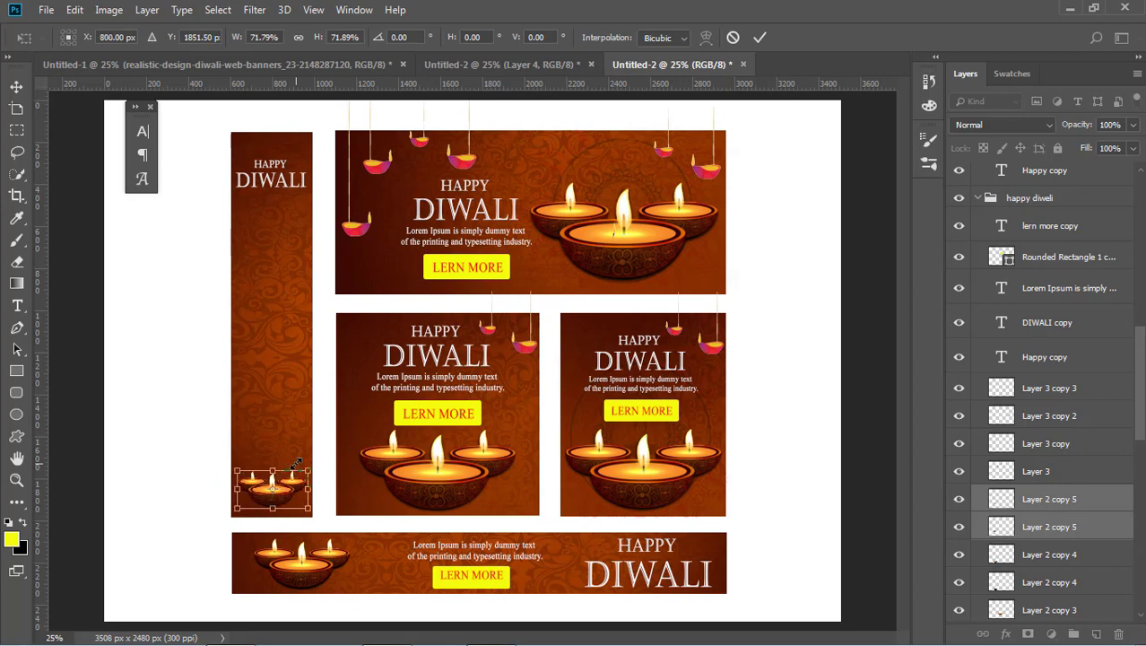
pyautogui.press('Return')
pyautogui.click(874, 451)
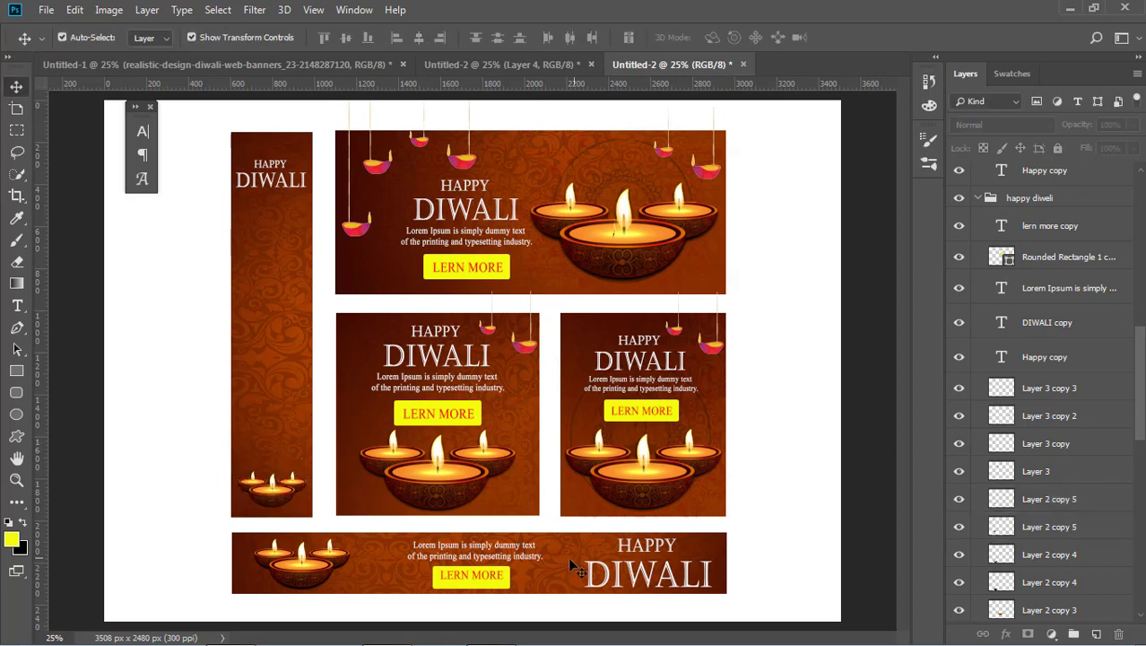
# Step: Copy the yellow LEARN MORE button and its text onto the middle of the left banner
pyautogui.click(485, 583)
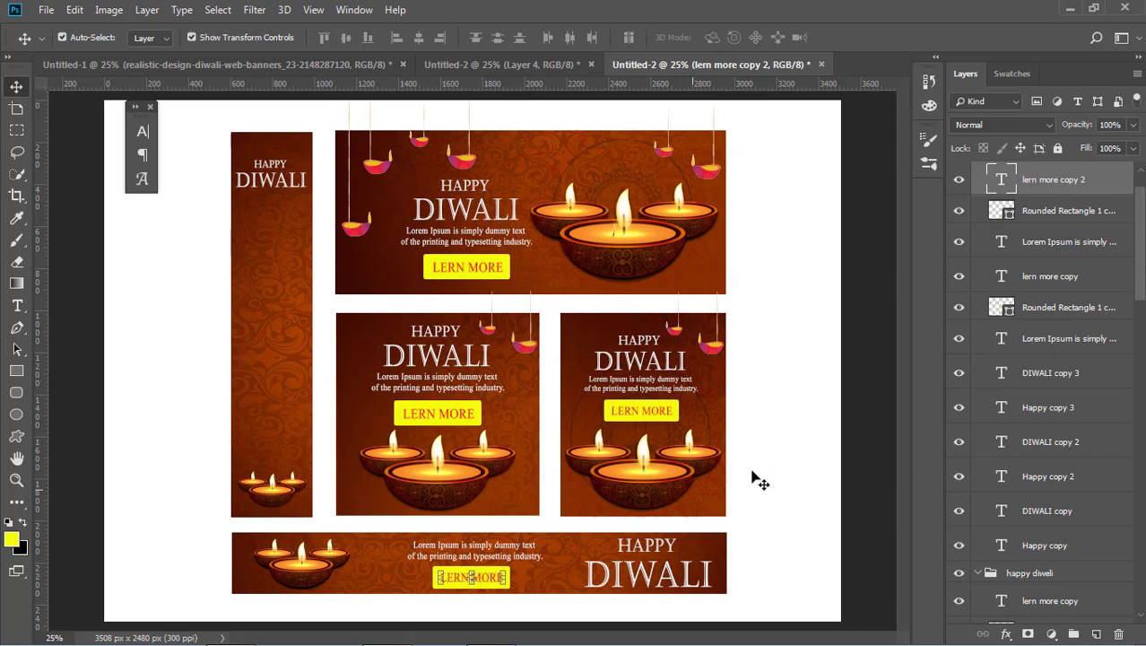
pyautogui.click(514, 604)
pyautogui.click(501, 587)
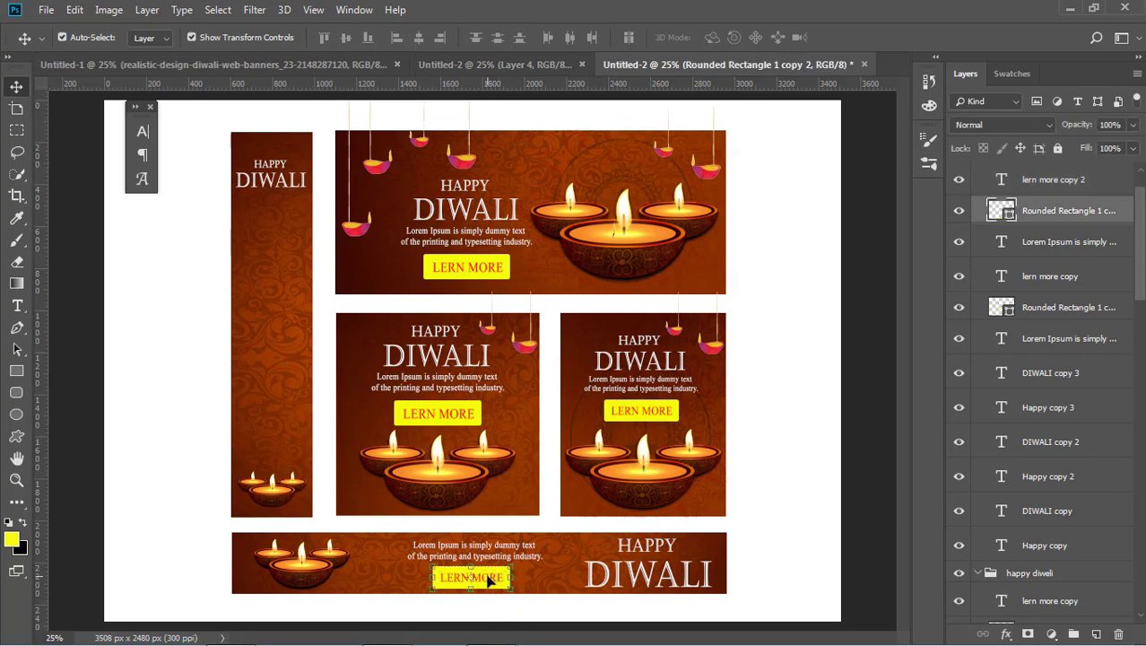
pyautogui.keyDown('shift'); pyautogui.click(490, 583); pyautogui.keyUp('shift')
pyautogui.moveTo(491, 582)
pyautogui.mouseDown()
pyautogui.moveTo(292, 354)
pyautogui.moveTo(306, 339)
pyautogui.moveTo(269, 364)
pyautogui.mouseUp()
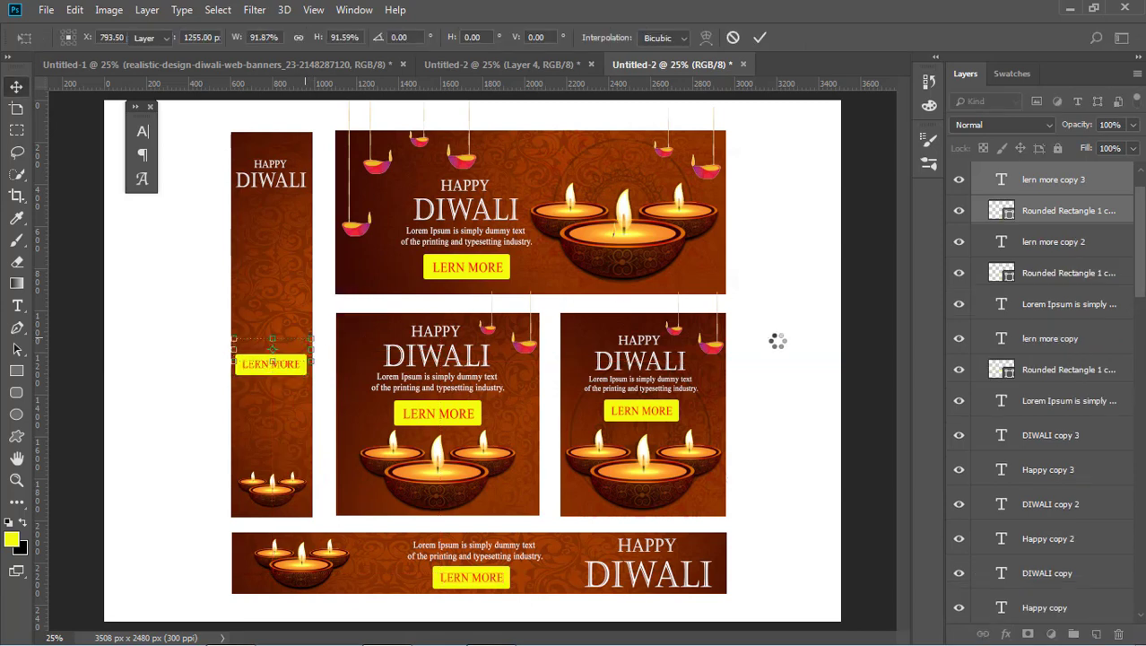
# Step: Confirm the button copy, then fade the swirl layers to 43% (left banner) and 58% (bottom)
pyautogui.press('Return')
pyautogui.click(276, 243)
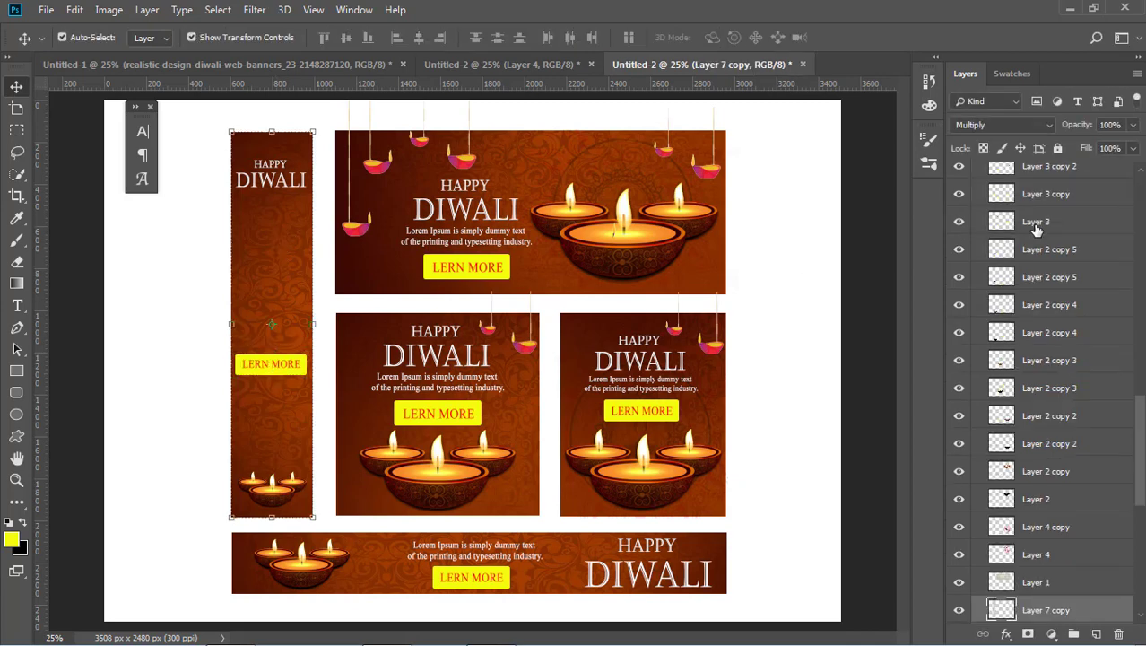
pyautogui.click(1134, 125)
pyautogui.moveTo(1133, 146); pyautogui.dragTo(1089, 147)
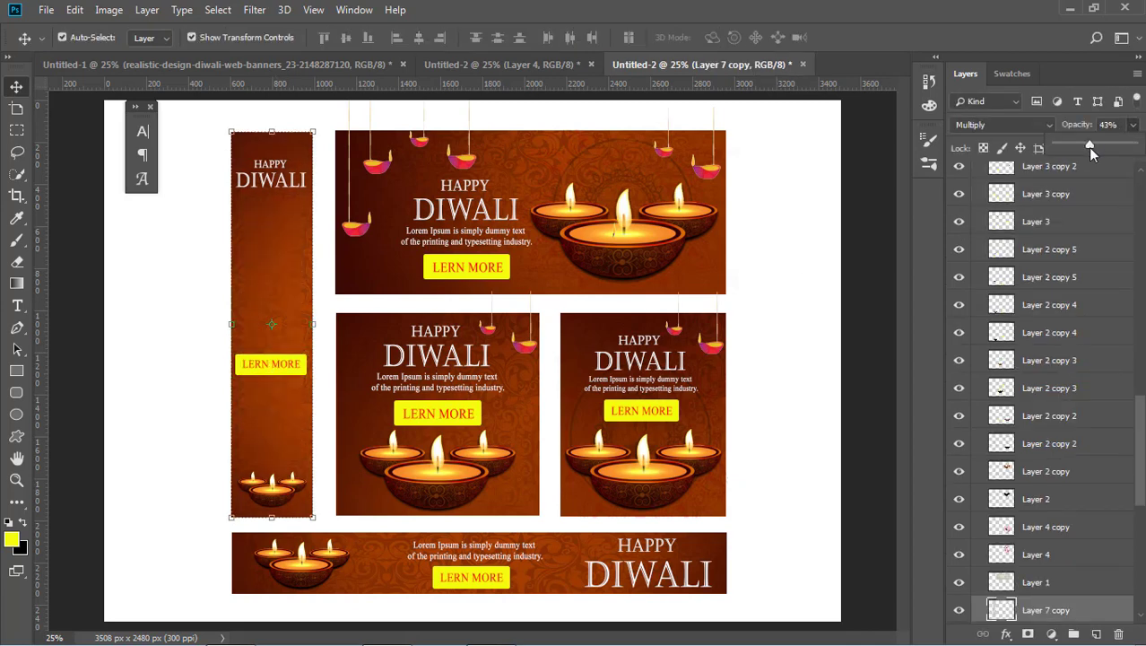
pyautogui.hotkey('alt', '[')
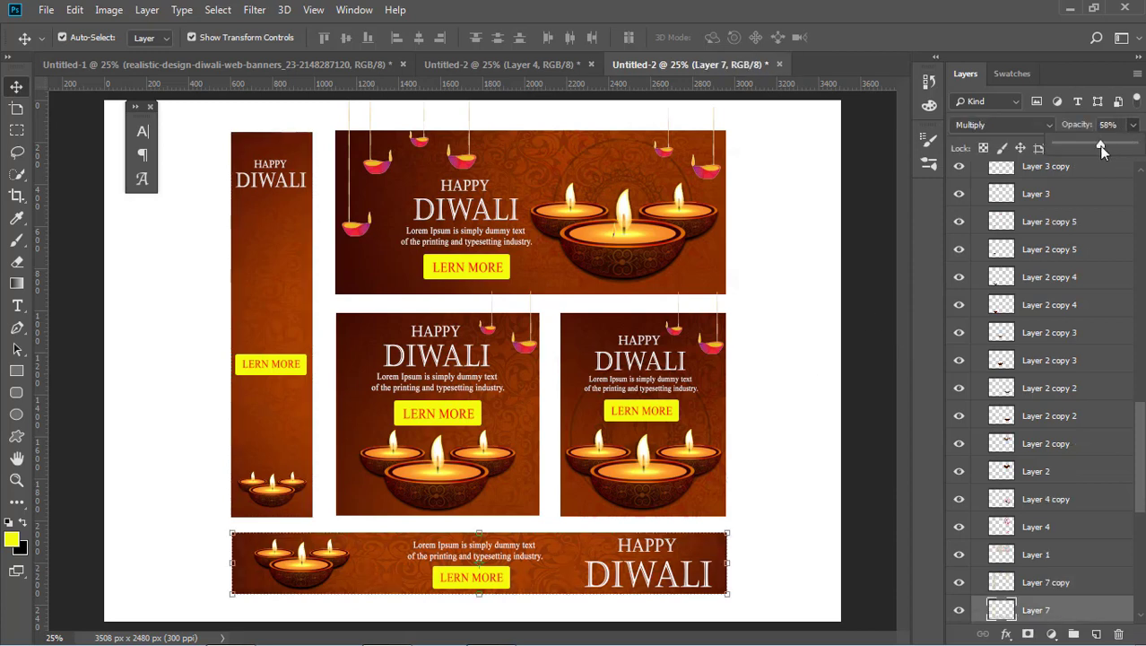
pyautogui.click(756, 346)
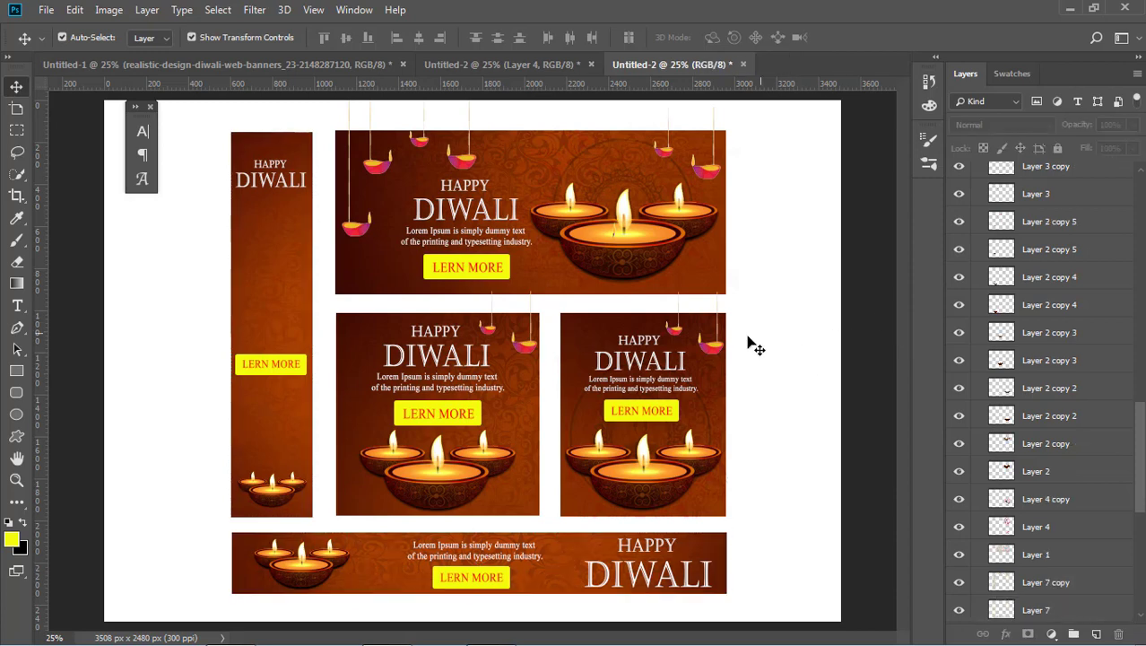
pyautogui.click(464, 395)
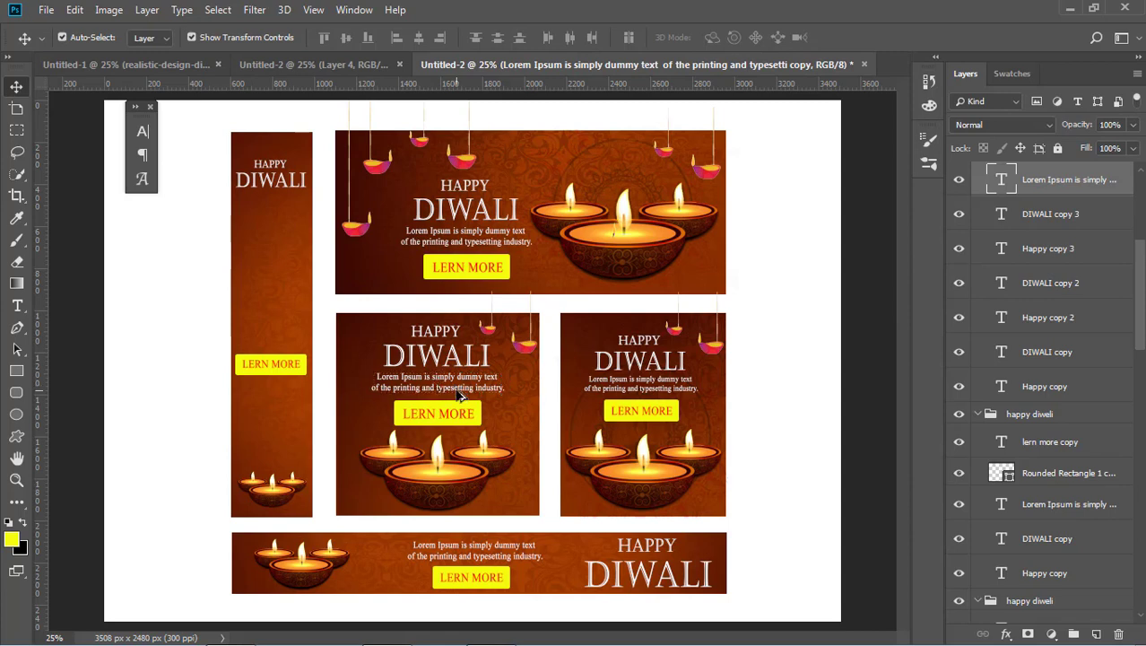
# Step: Copy the Lorem Ipsum text into the tall banner, wrap it into narrow lines, and centre it
pyautogui.moveTo(457, 395); pyautogui.dragTo(325, 279)
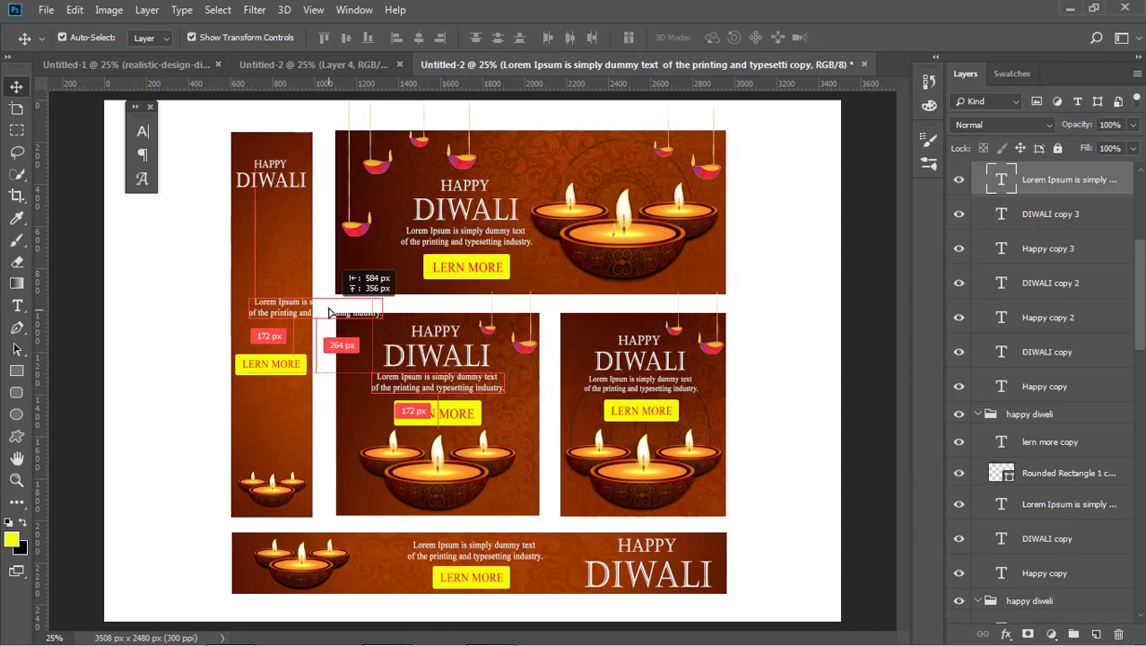
pyautogui.click(17, 306)
pyautogui.click(300, 261)
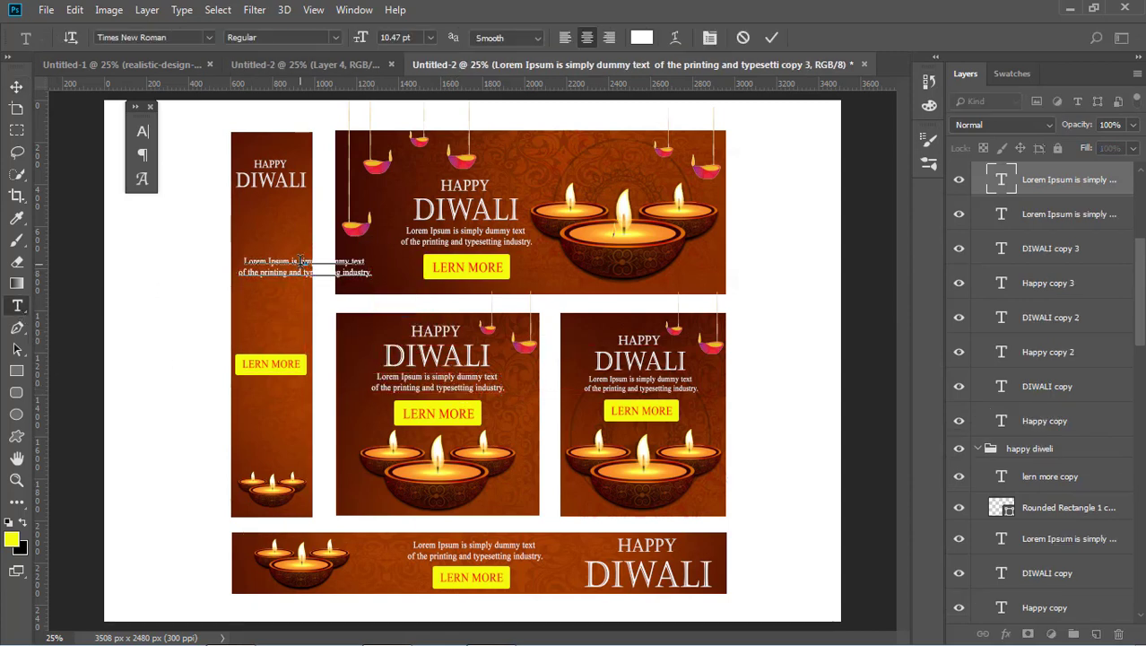
pyautogui.press('Return')
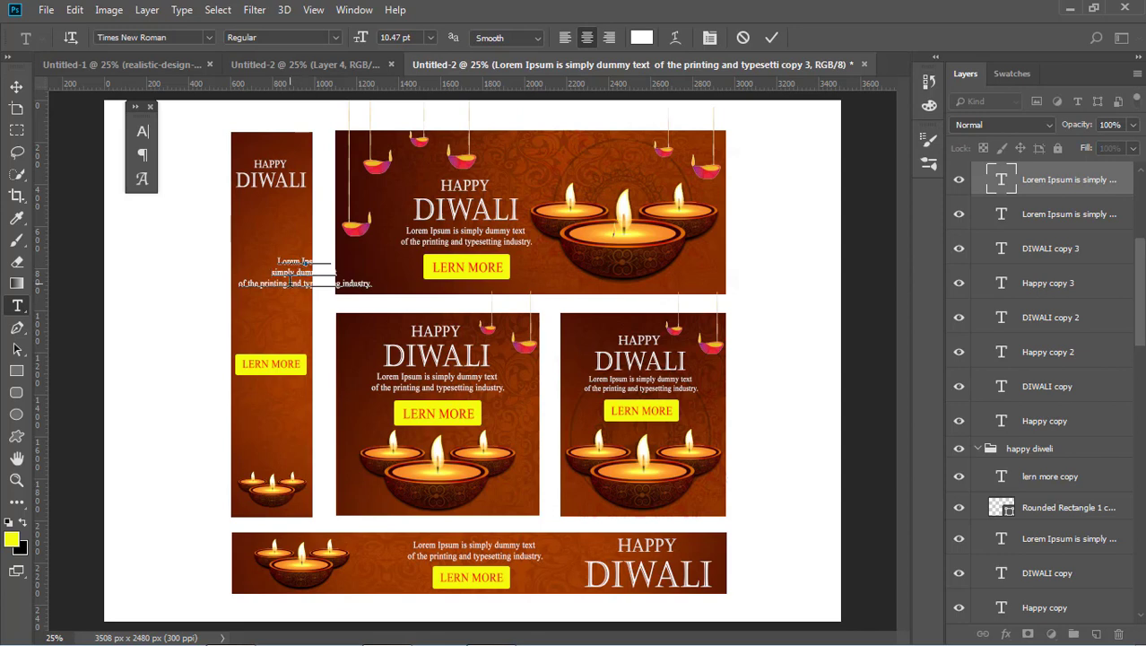
pyautogui.click(289, 283)
pyautogui.press('Return')
pyautogui.click(317, 293)
pyautogui.press('Return')
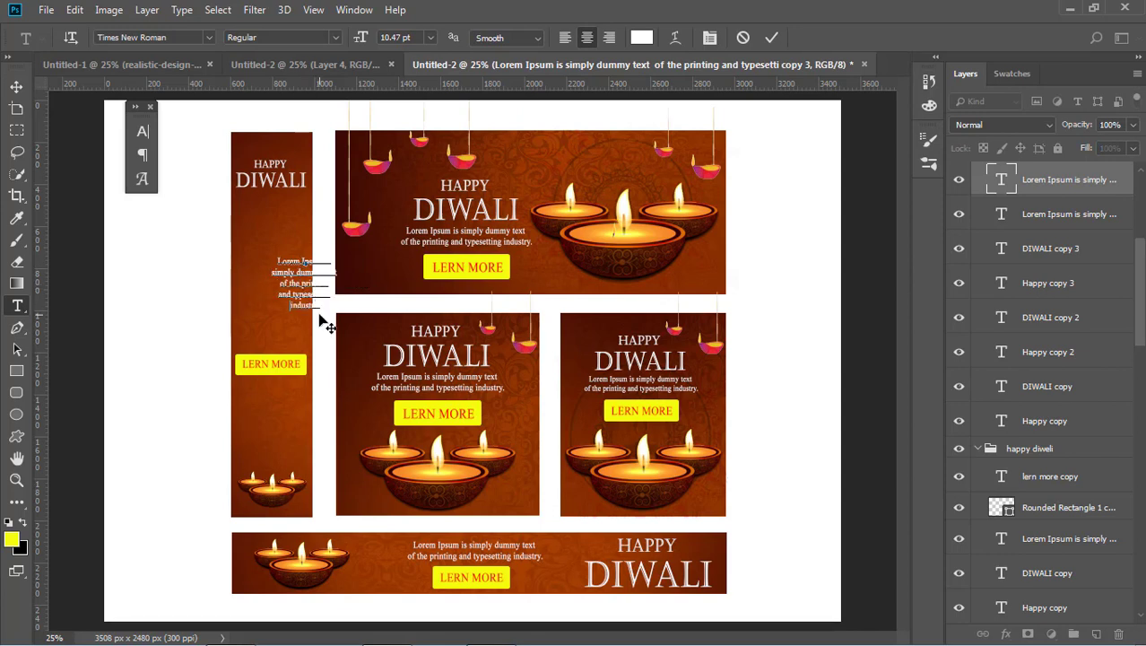
pyautogui.click(17, 87)
pyautogui.moveTo(300, 289); pyautogui.dragTo(268, 285)
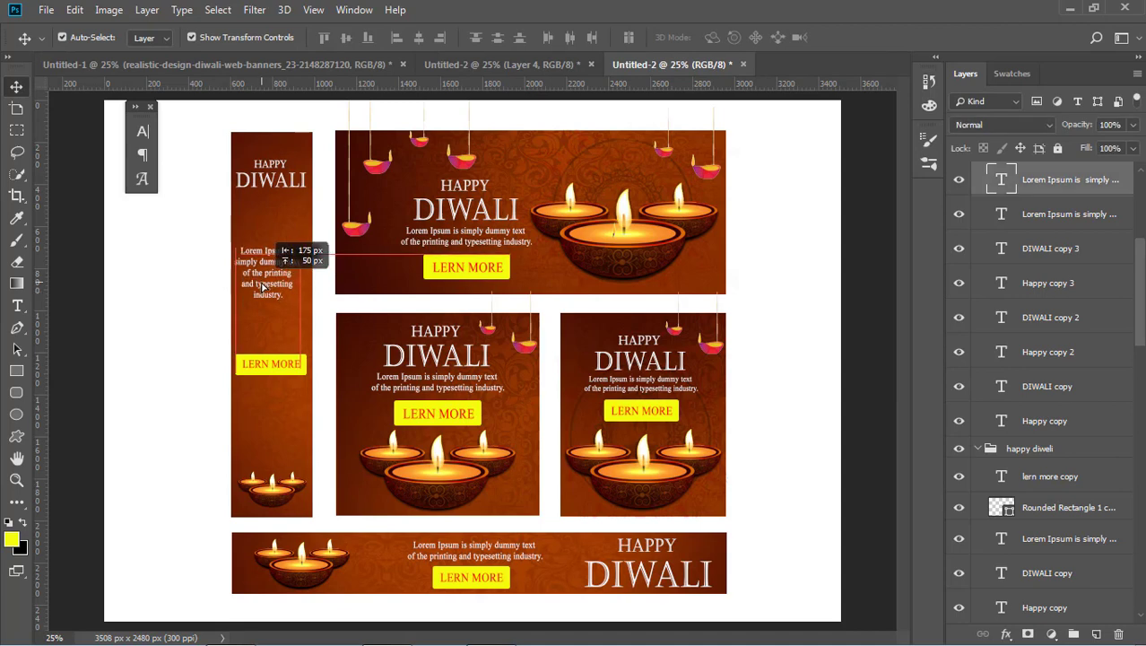
# Step: Paste a second copy of the paragraph after 'industry.' in the tall banner's text
pyautogui.click(134, 339)
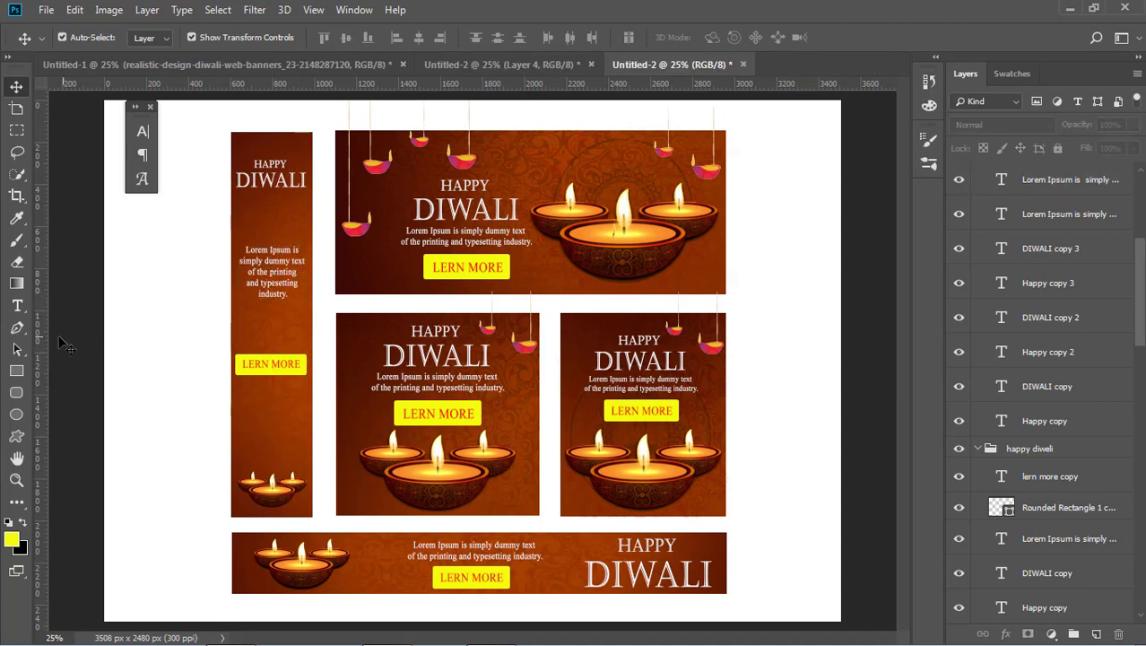
pyautogui.press('t')
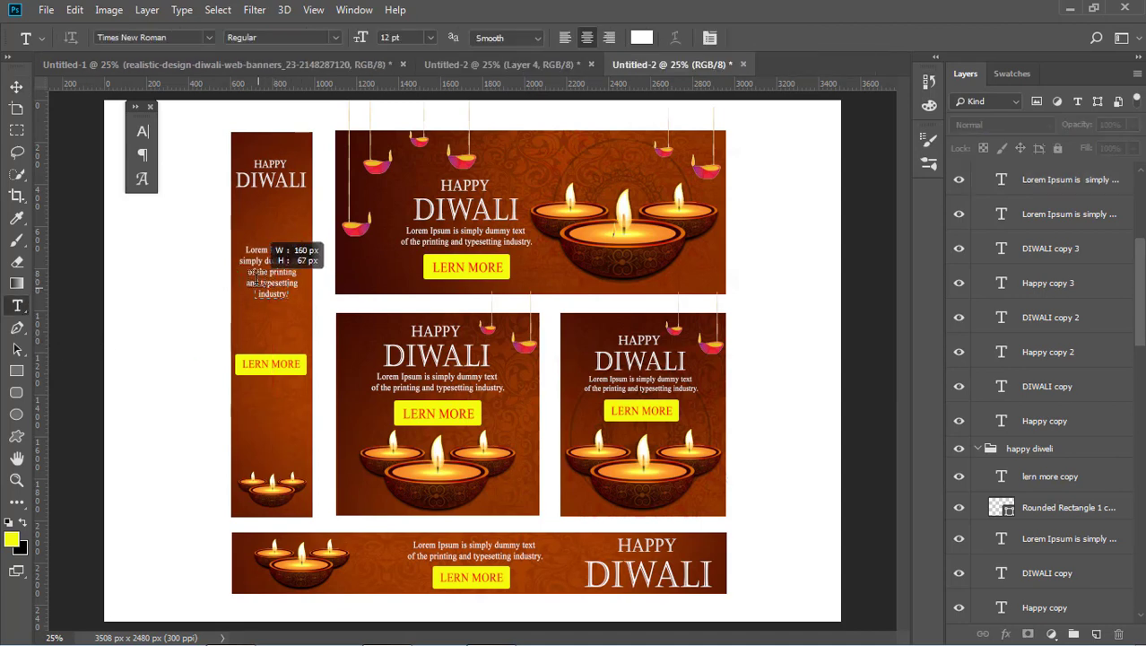
pyautogui.moveTo(287, 296); pyautogui.dragTo(250, 274)
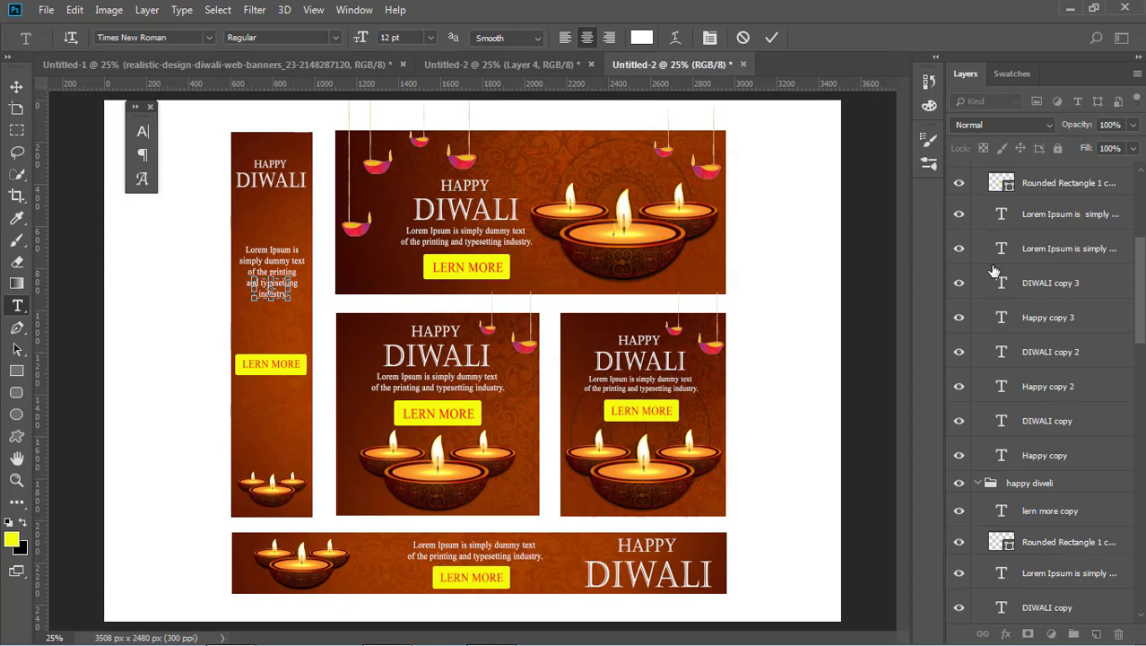
pyautogui.click(17, 87)
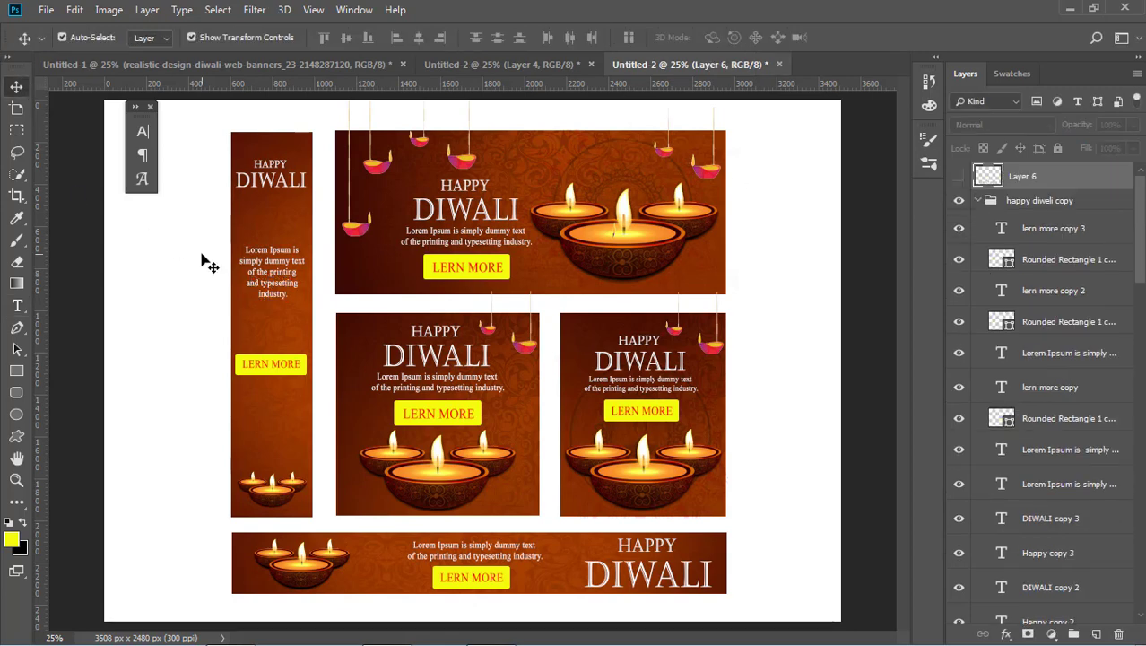
pyautogui.press('t')
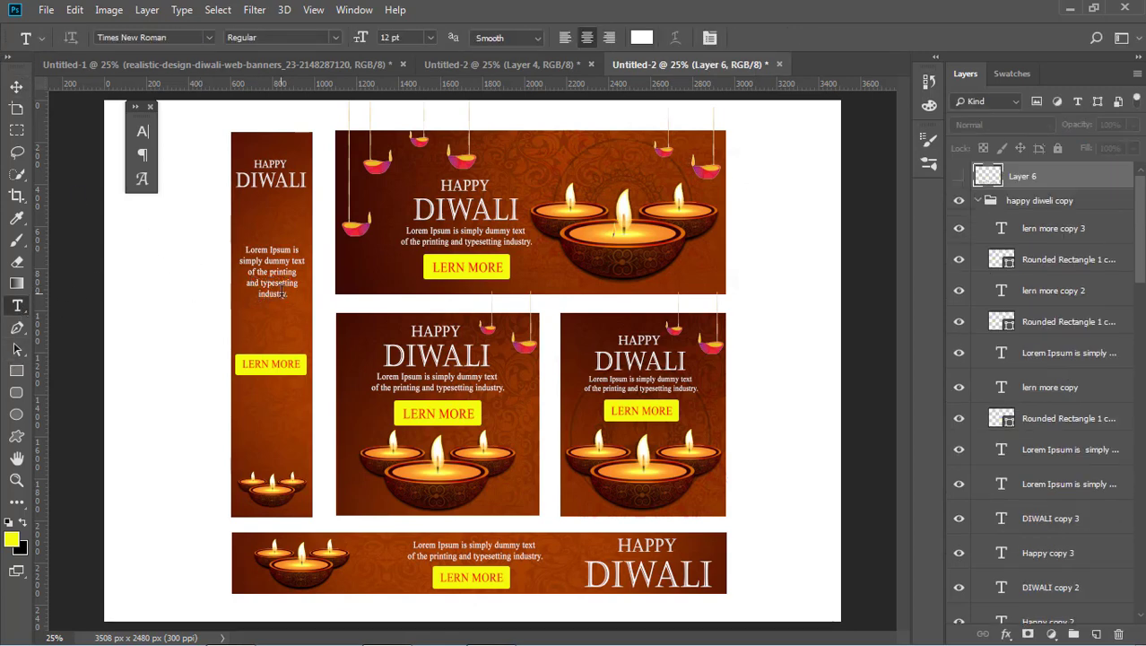
pyautogui.doubleClick(287, 296)
pyautogui.hotkey('ctrl', 'a')
pyautogui.hotkey('ctrl', 'c')
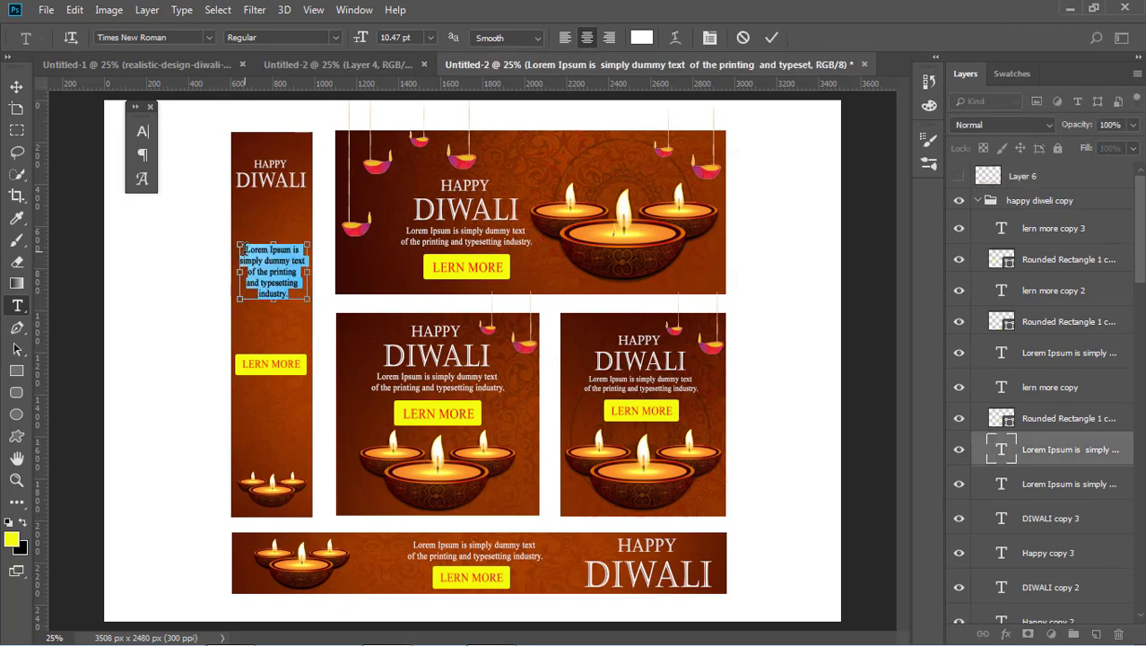
pyautogui.click(283, 293)
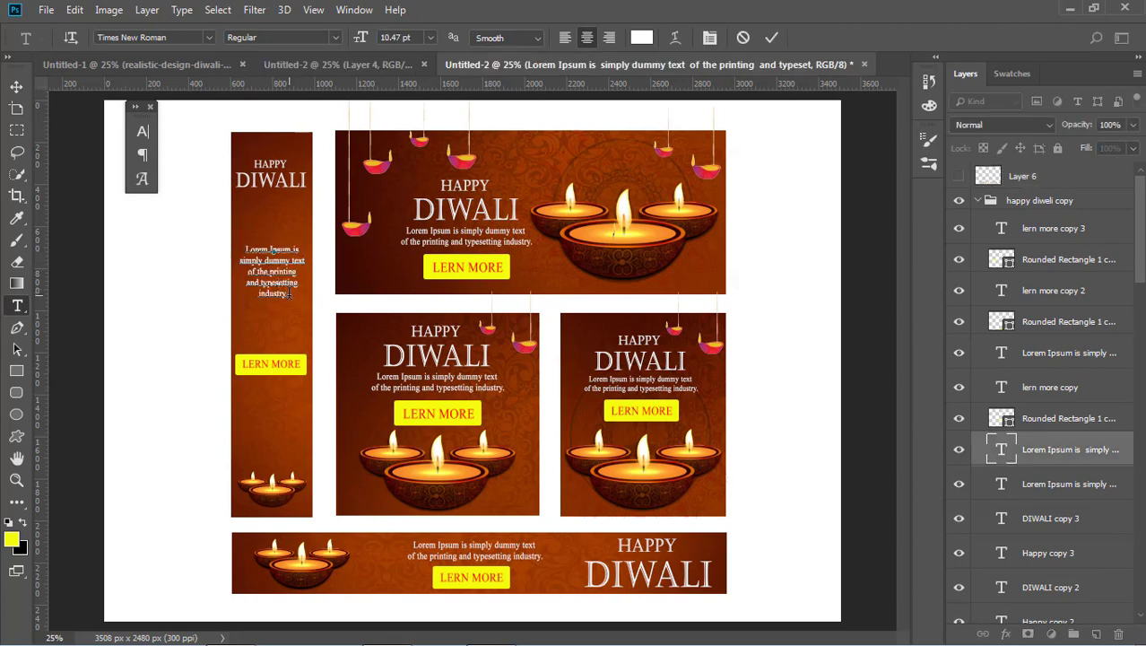
pyautogui.hotkey('ctrl', 'v')
pyautogui.click(16, 86)
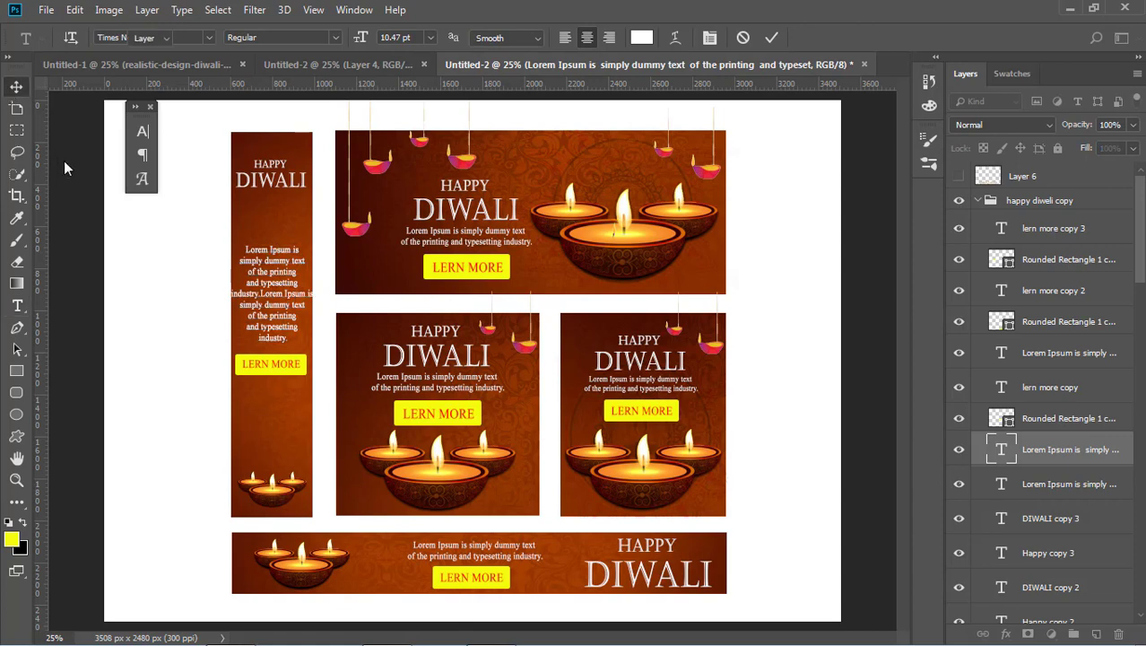
# Step: Shrink the doubled paragraph to about 93% and nudge it up above LEARN MORE
pyautogui.moveTo(316, 245)
pyautogui.mouseDown()
pyautogui.moveTo(289, 273)
pyautogui.moveTo(271, 261)
pyautogui.mouseUp()
pyautogui.press('Return')
pyautogui.click(787, 366)
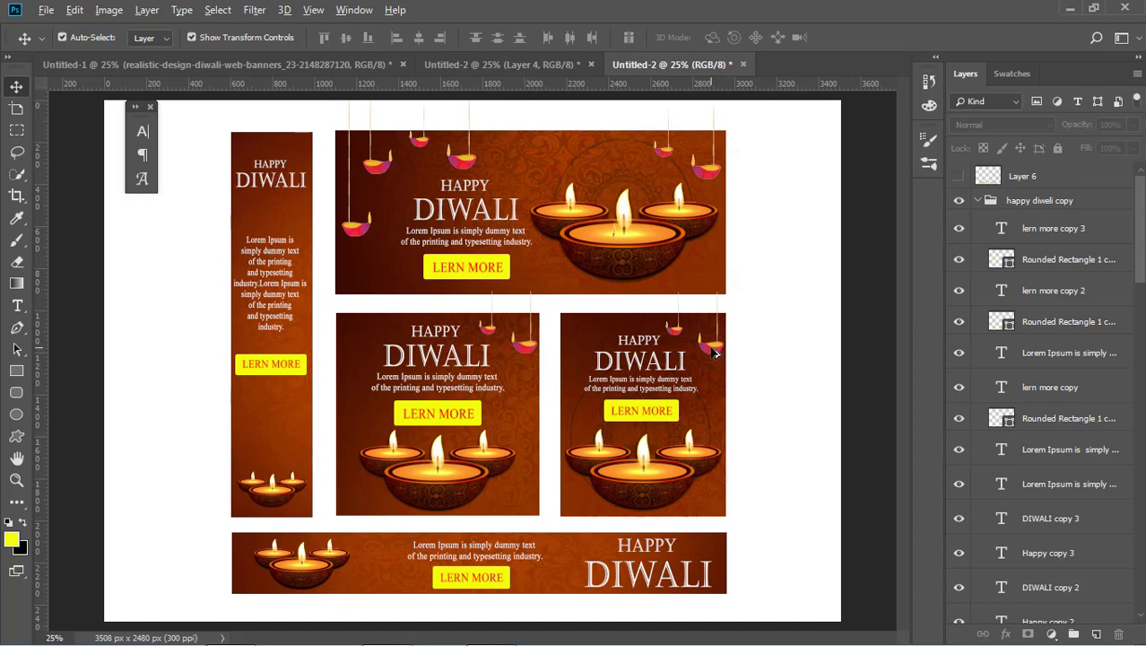
# Step: Copy a hanging lamp from the right banner into the bottom banner, scaled to about 79%
pyautogui.moveTo(713, 351); pyautogui.dragTo(582, 581)
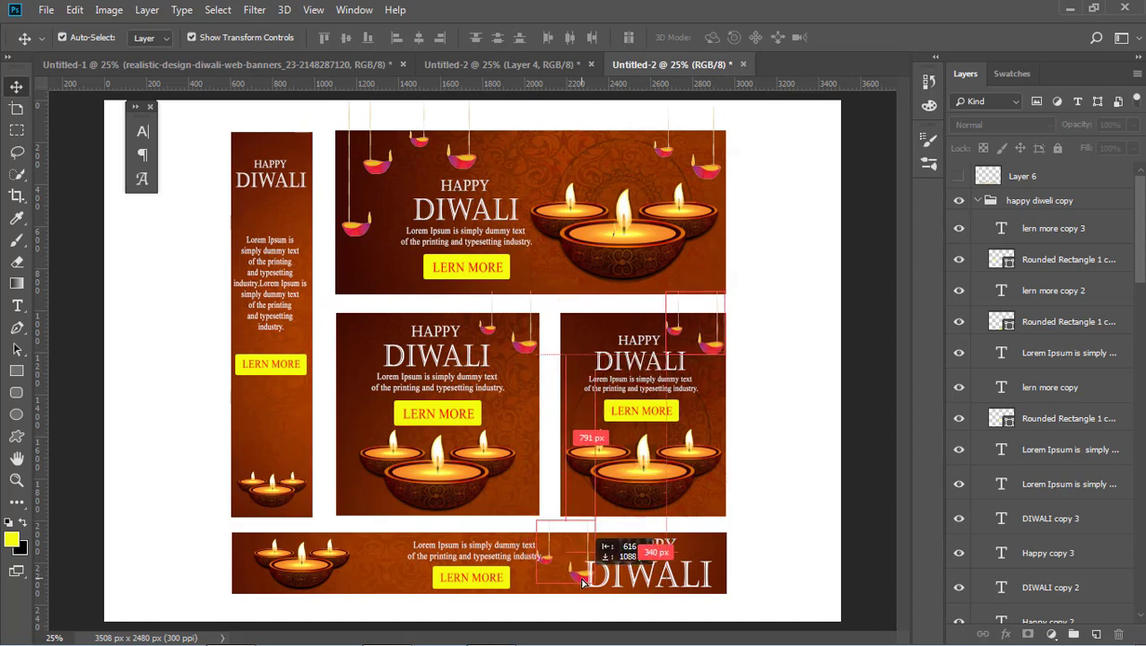
pyautogui.hotkey('ctrl', 't')
pyautogui.moveTo(594, 520); pyautogui.dragTo(585, 531)
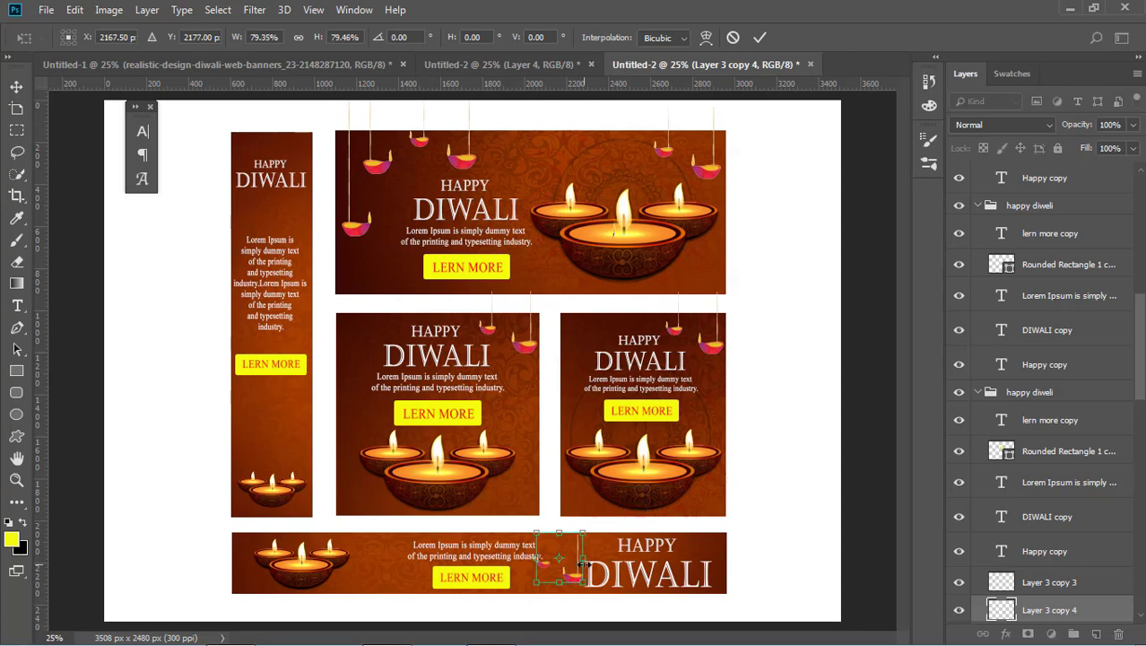
pyautogui.press('Return')
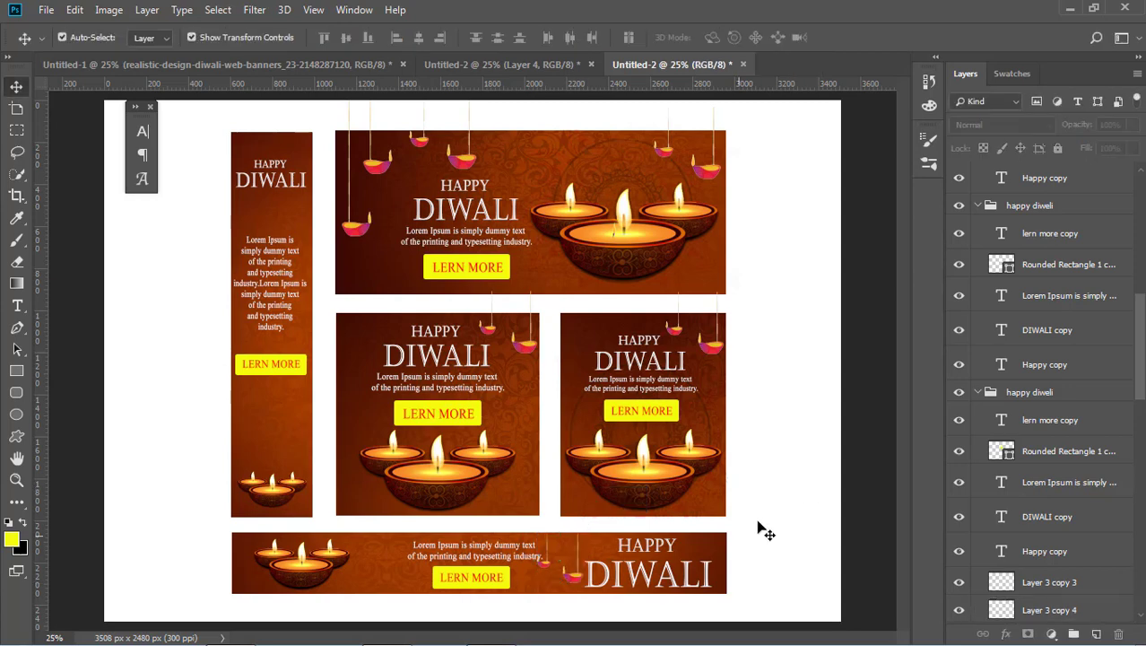
pyautogui.moveTo(592, 579); pyautogui.dragTo(581, 567)
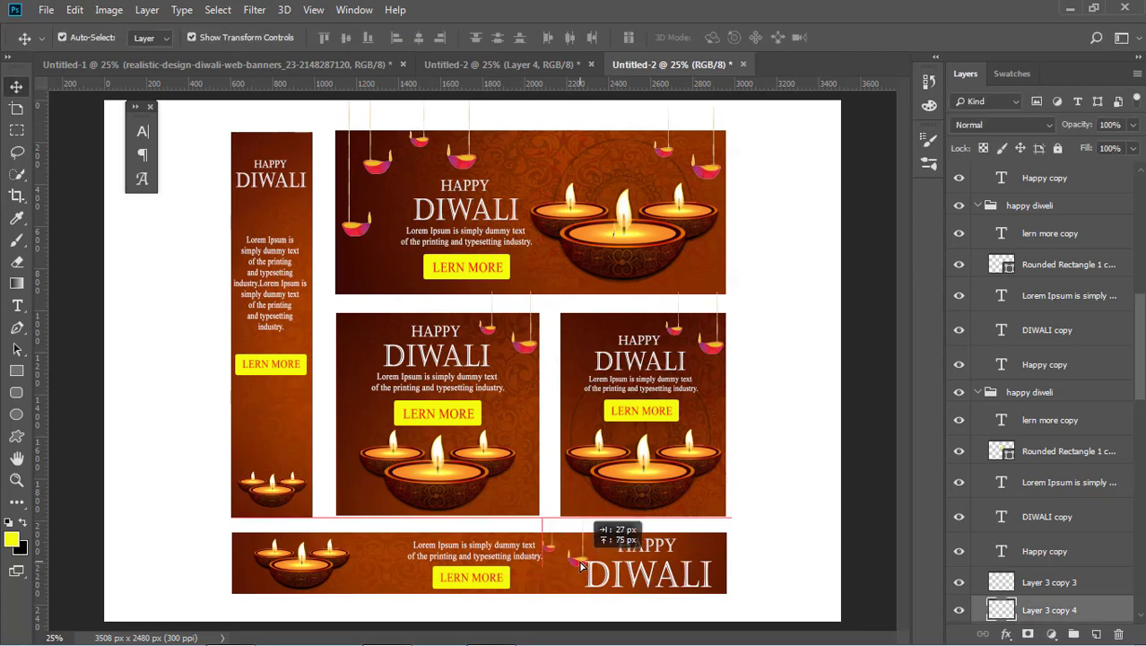
pyautogui.moveTo(581, 567); pyautogui.dragTo(583, 567)
pyautogui.click(763, 531)
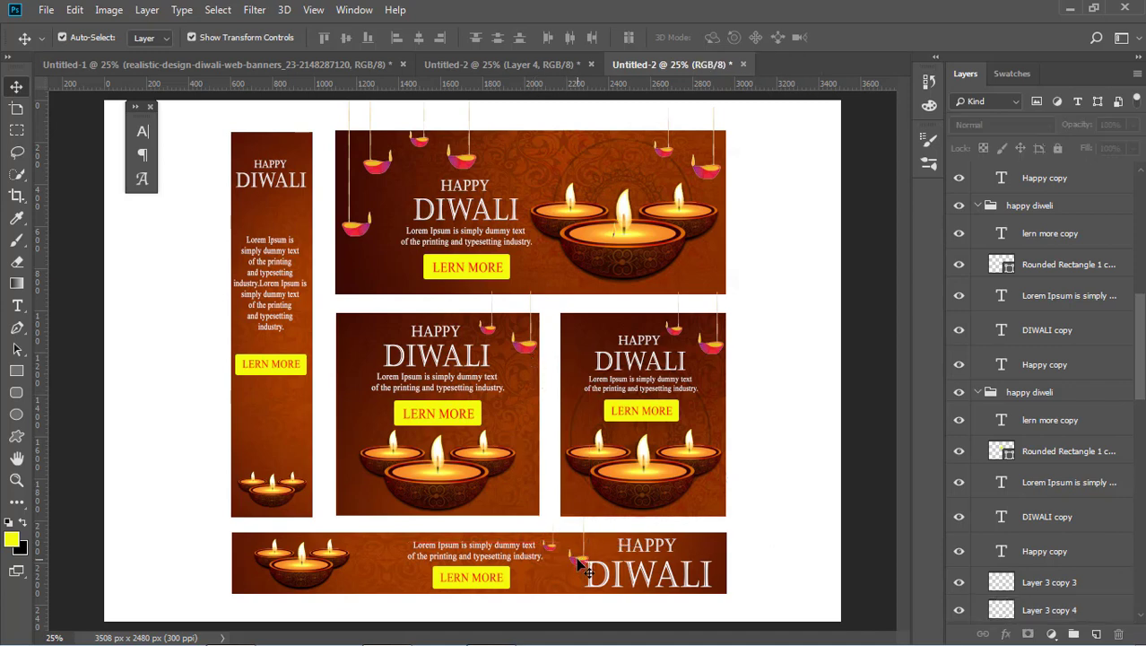
# Step: Add a horizontally mirrored lamp copy on the left side of the bottom banner
pyautogui.moveTo(580, 564); pyautogui.dragTo(390, 569)
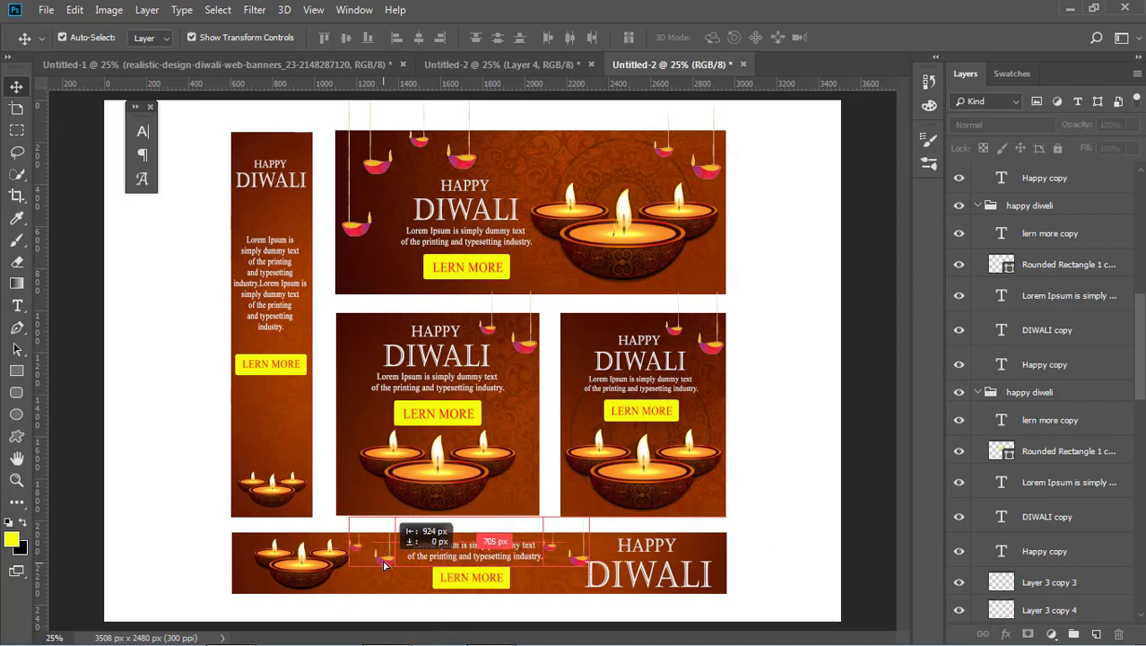
pyautogui.hotkey('ctrl', 't')
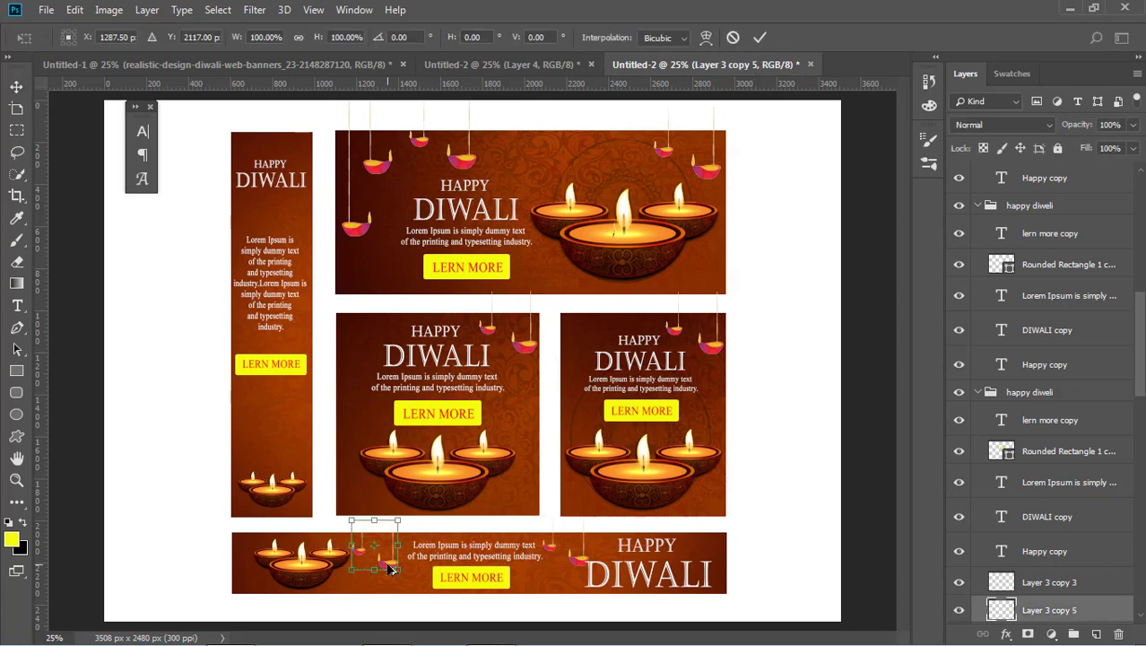
pyautogui.rightClick(389, 569)
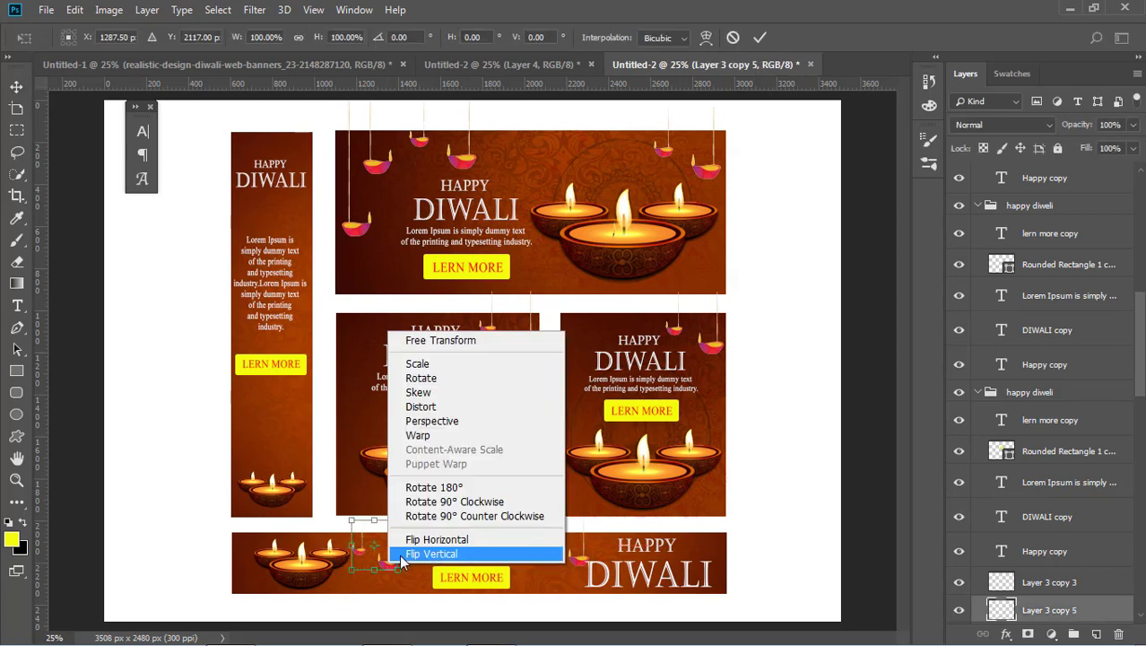
pyautogui.press('Return')
pyautogui.click(769, 525)
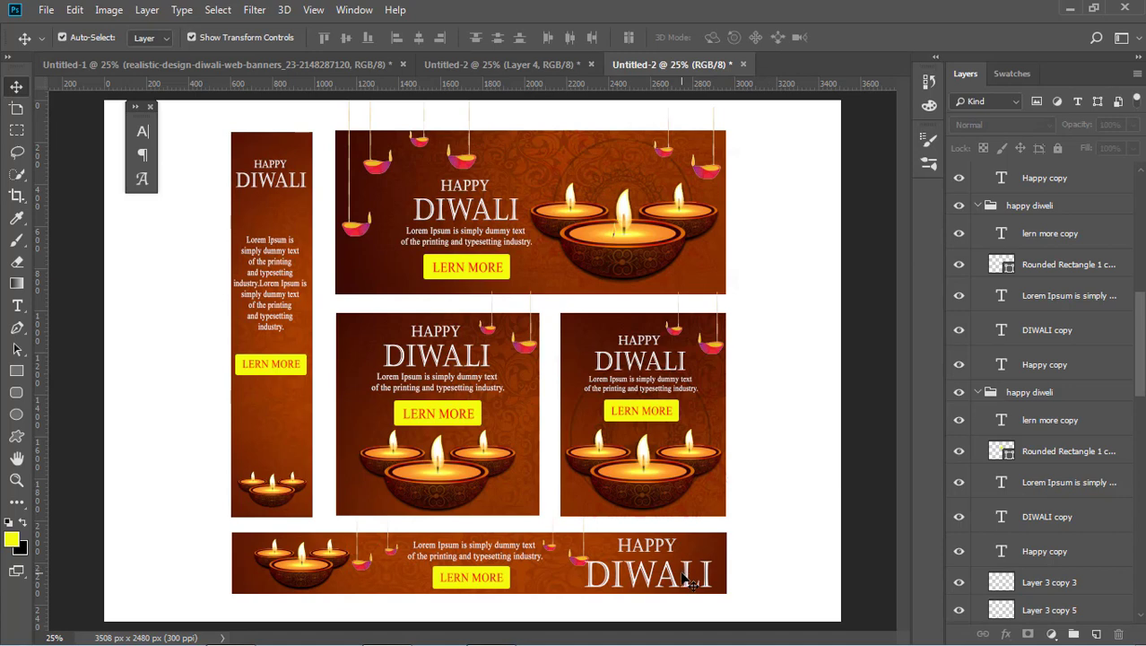
# Step: Shift HAPPY and DIWALI slightly right, and copy a lamp to the top of the tall banner
pyautogui.click(689, 581)
pyautogui.moveTo(708, 551); pyautogui.dragTo(726, 551)
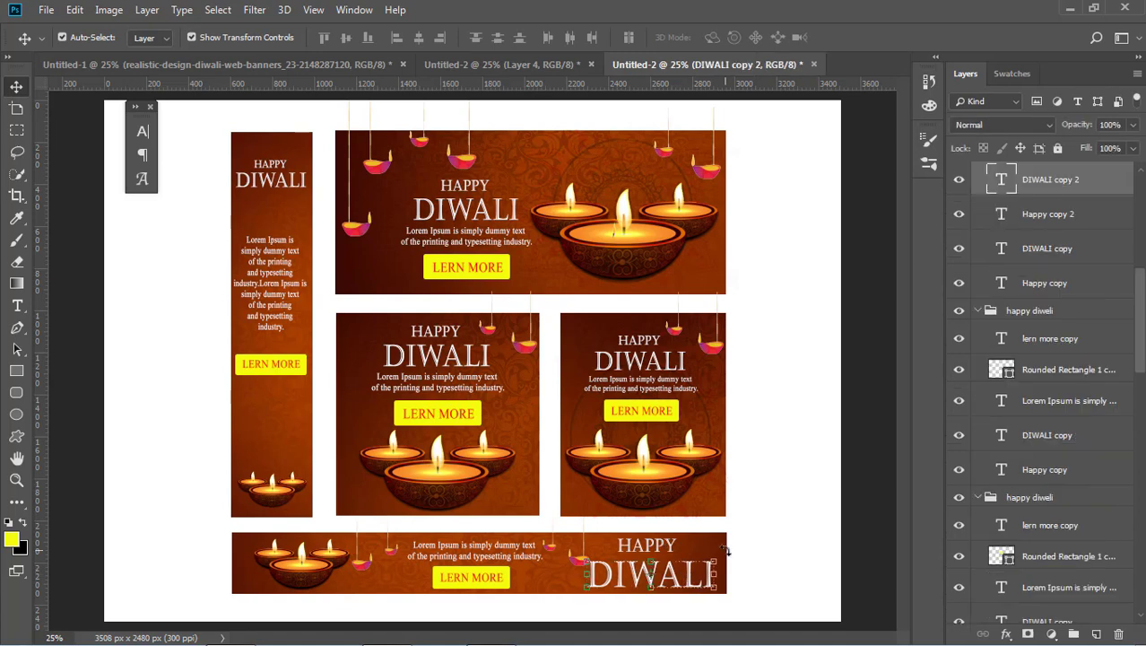
pyautogui.click(768, 560)
pyautogui.moveTo(646, 545); pyautogui.dragTo(652, 547)
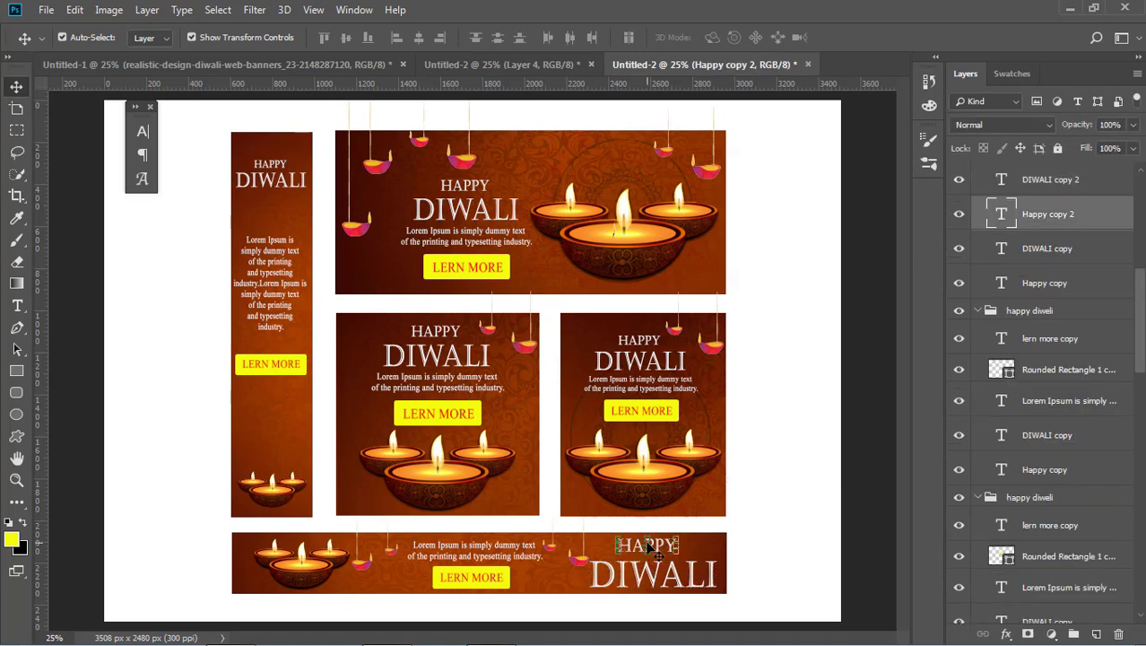
pyautogui.click(801, 524)
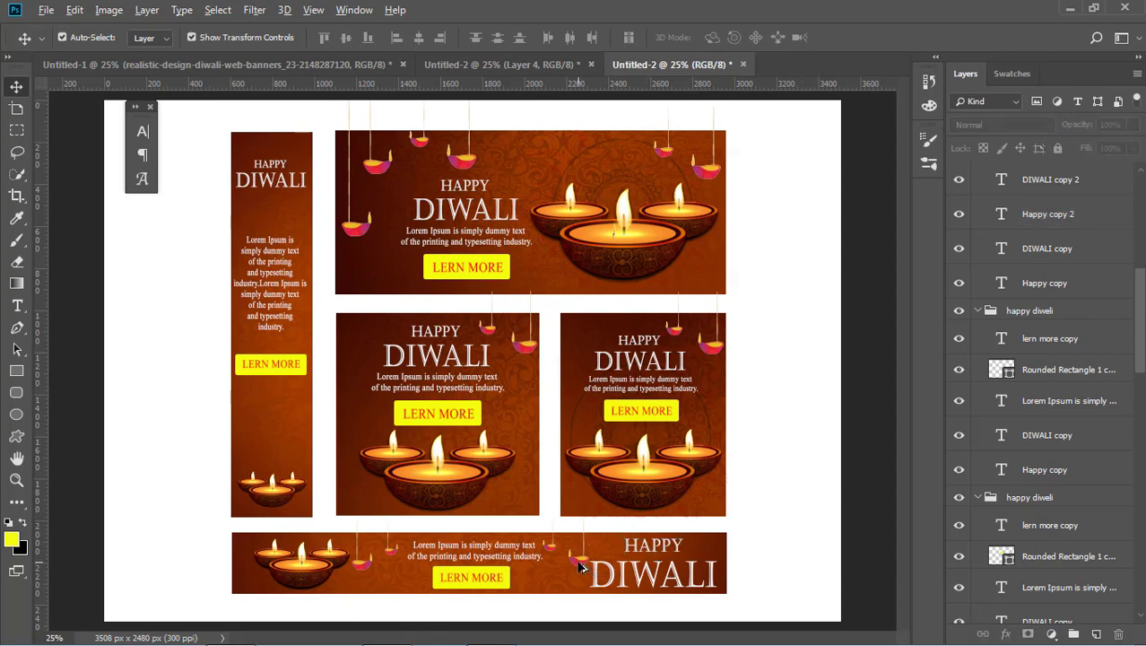
pyautogui.moveTo(581, 567)
pyautogui.mouseDown()
pyautogui.moveTo(290, 226)
pyautogui.moveTo(301, 166)
pyautogui.mouseUp()
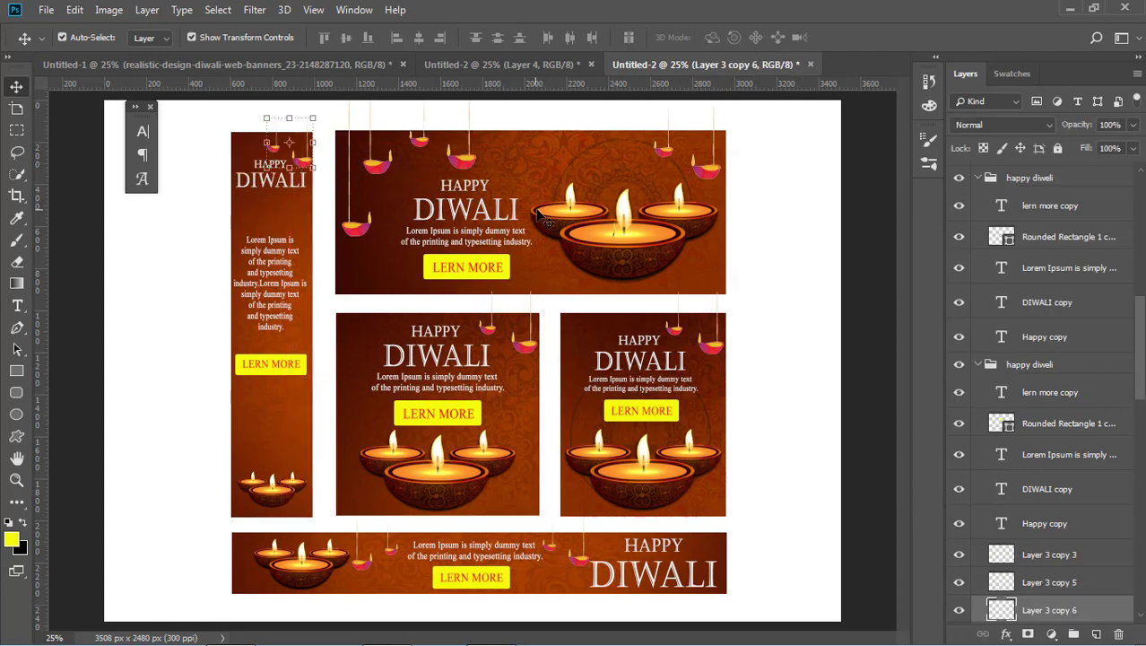
# Step: Nudge the tall banner's top hanging lamps slightly up and left, then reselect them
pyautogui.hotkey('shift', 'Up')
pyautogui.press('Left')
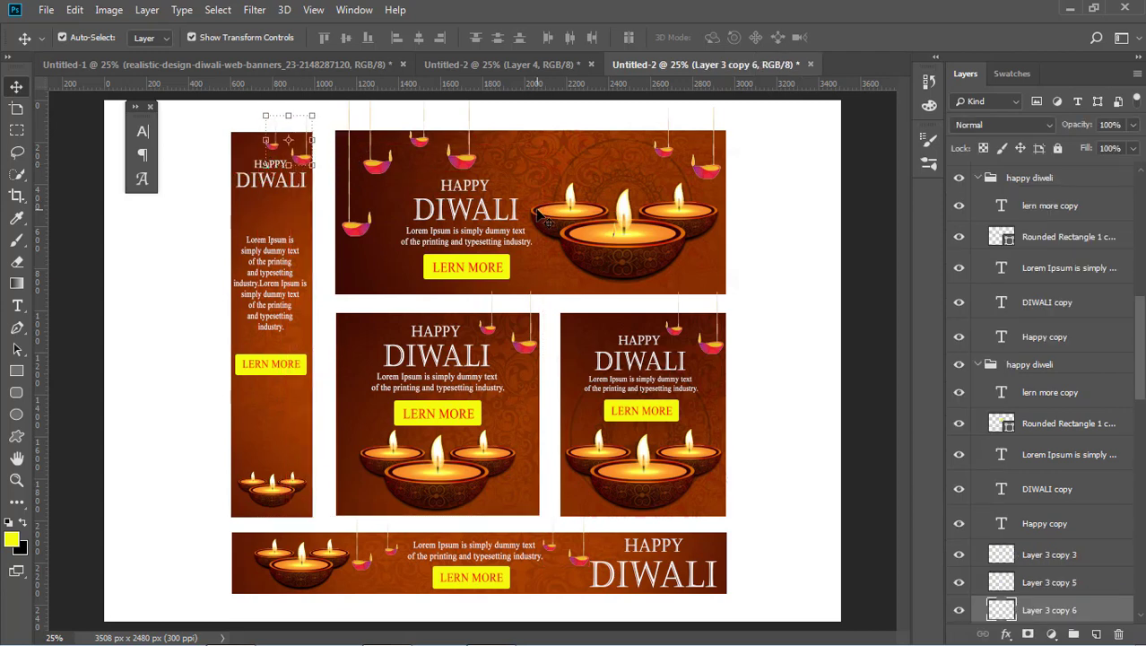
pyautogui.click(731, 224)
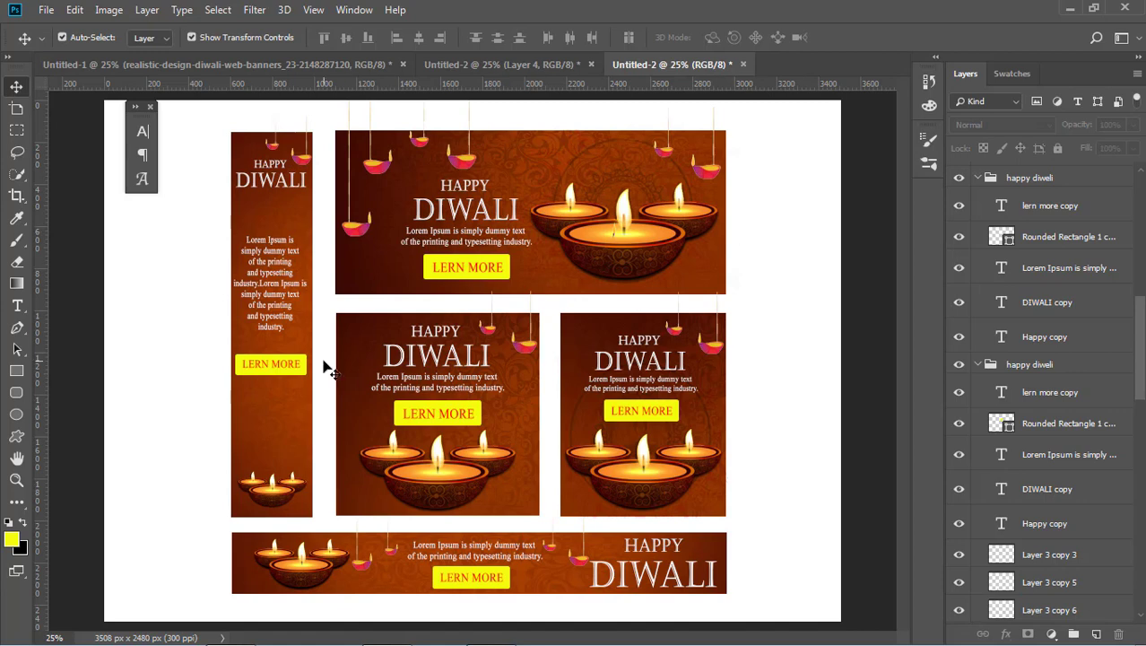
pyautogui.click(16, 261)
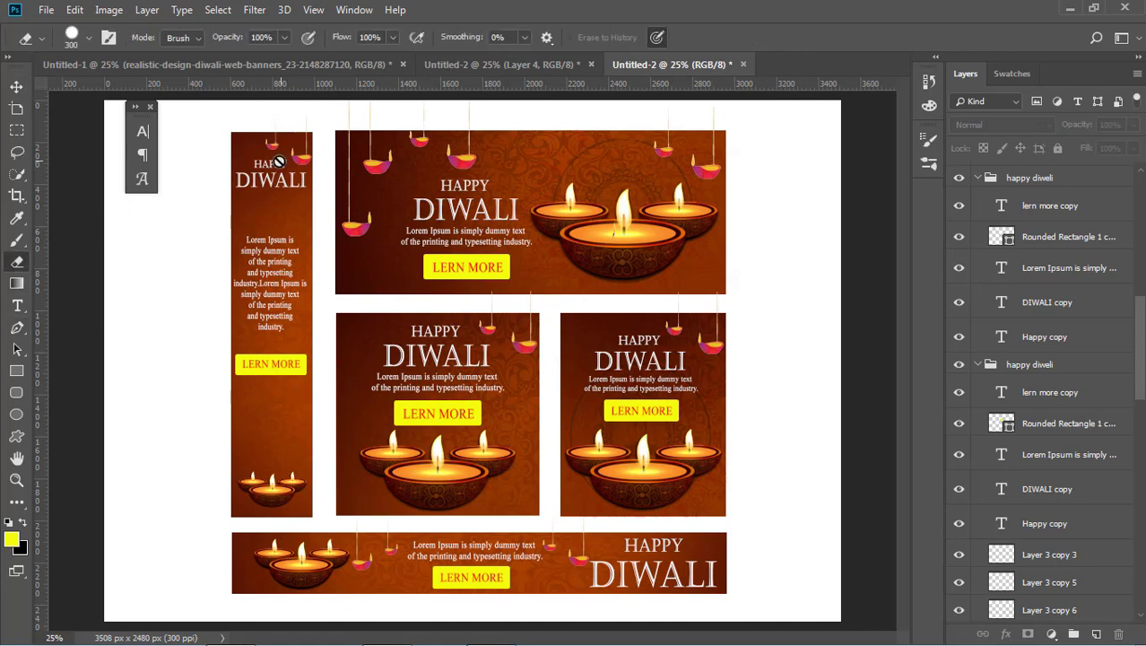
pyautogui.click(16, 86)
pyautogui.click(296, 160)
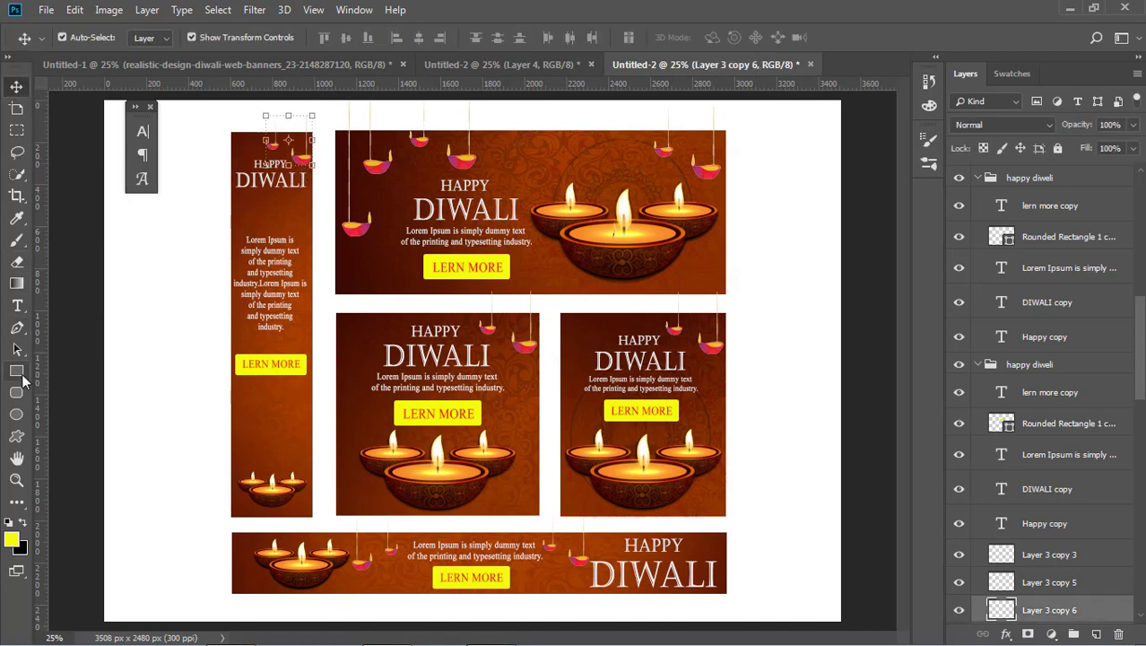
pyautogui.click(16, 261)
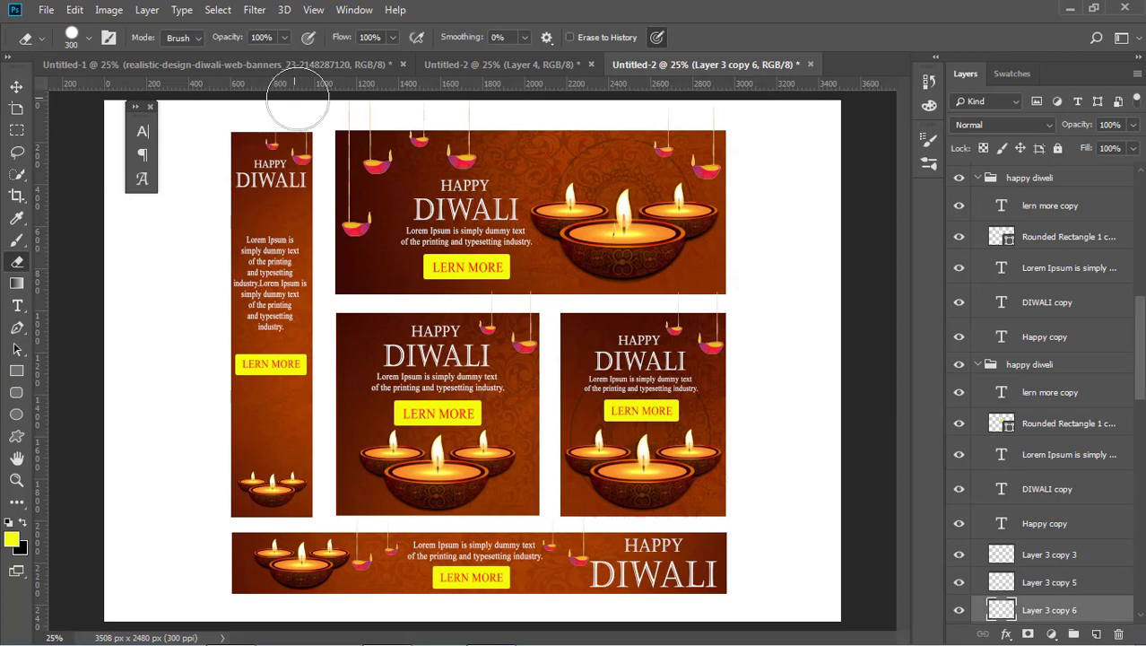
# Step: Erase the lamp strings sticking above the top banner and nudge its left lamps slightly down
pyautogui.press('v')
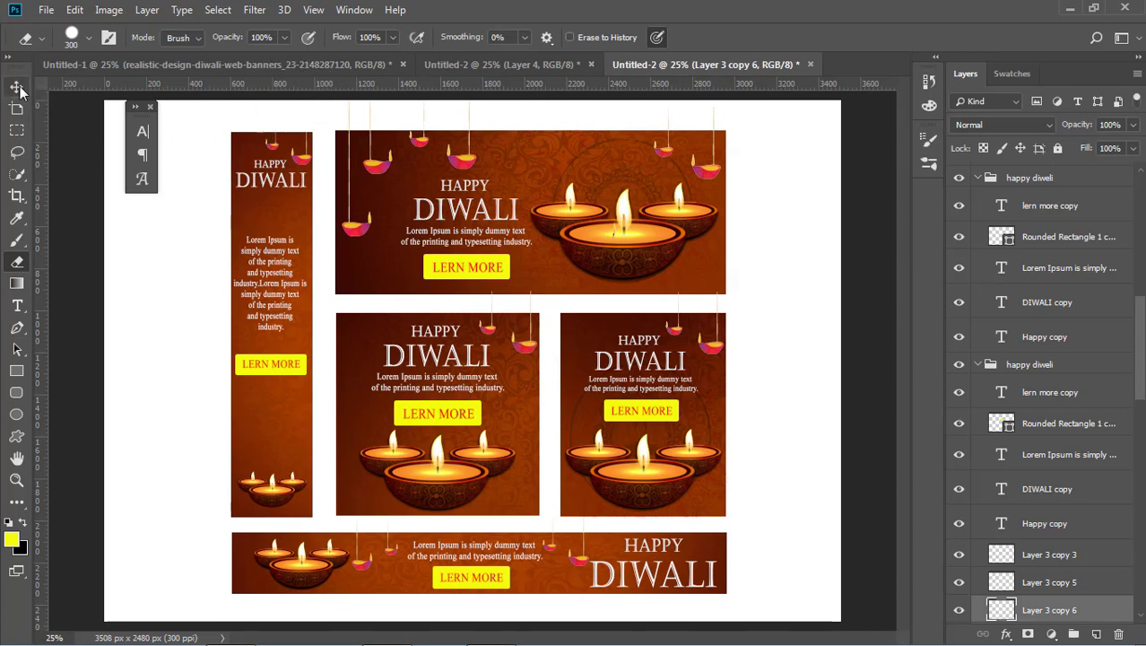
pyautogui.click(353, 235)
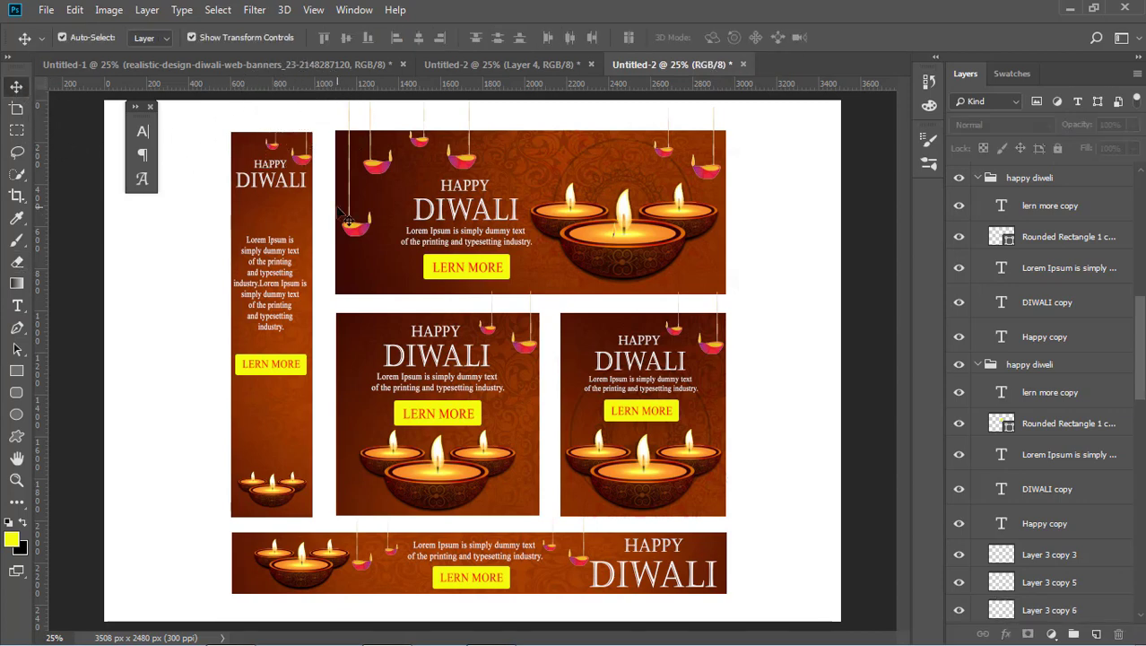
pyautogui.click(17, 261)
pyautogui.moveTo(495, 90)
pyautogui.mouseDown()
pyautogui.moveTo(332, 97)
pyautogui.moveTo(486, 102)
pyautogui.moveTo(357, 100)
pyautogui.mouseUp()
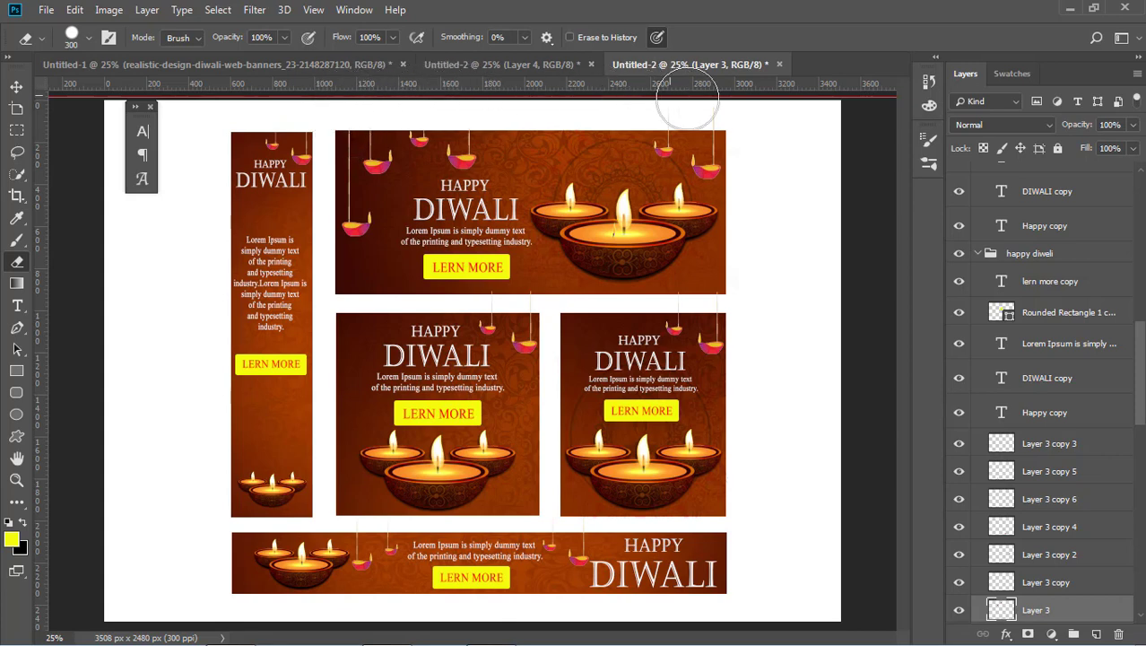
pyautogui.press('v')
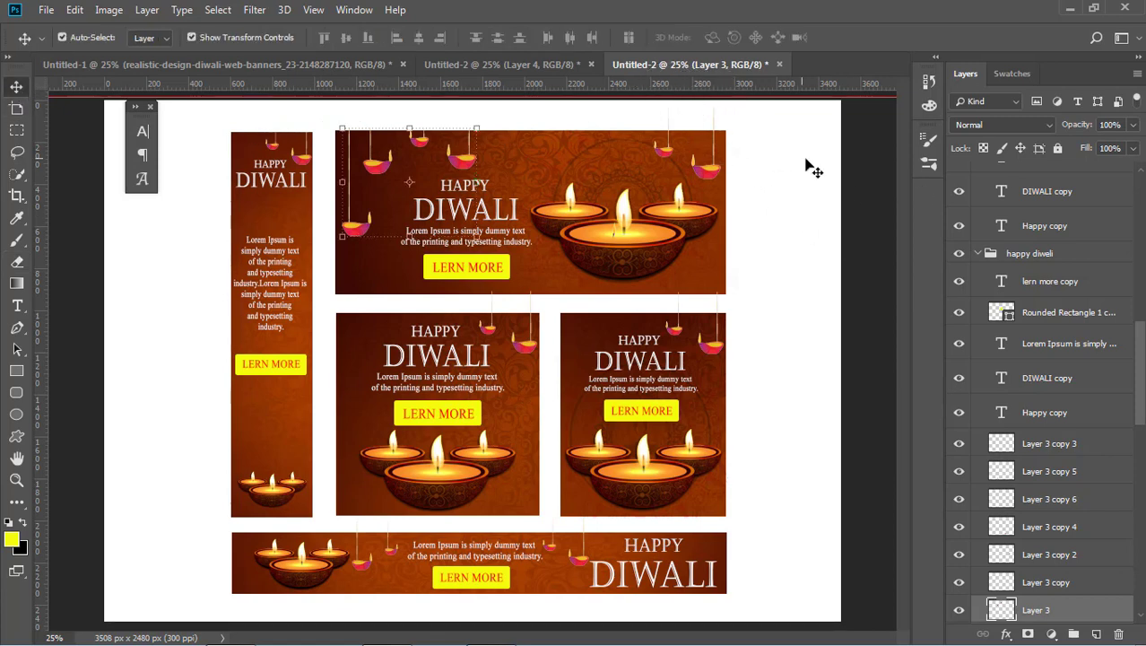
pyautogui.hotkey('shift', 'Down')
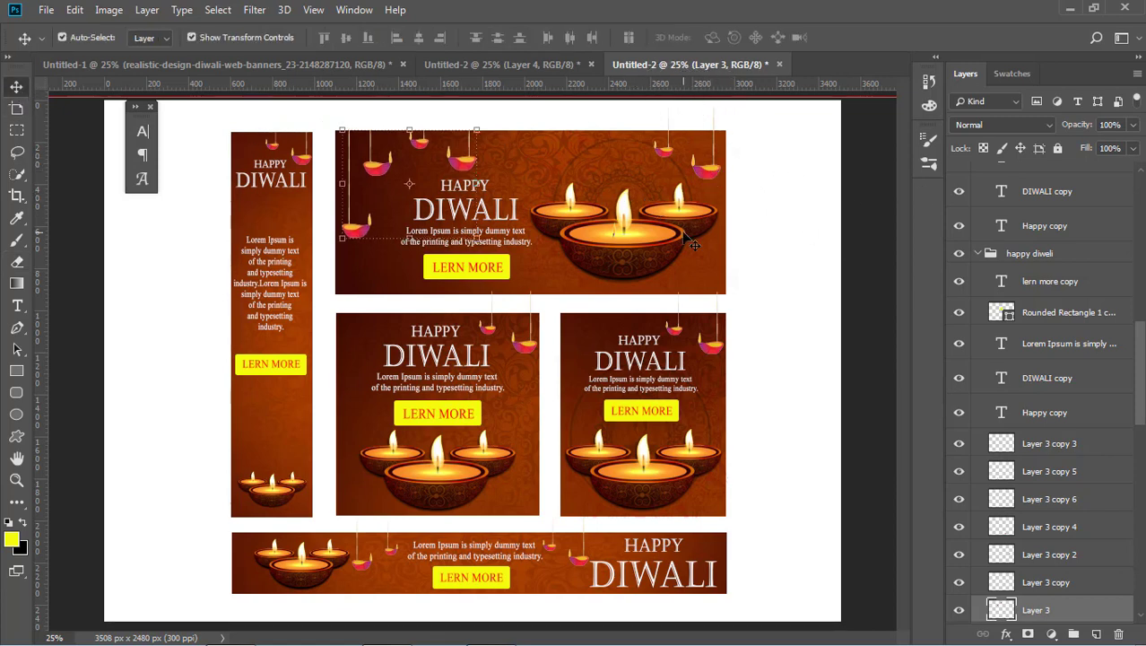
# Step: Pick the top banner's right-hand lamps and the right square banner's lamps for string erasing
pyautogui.click(709, 179)
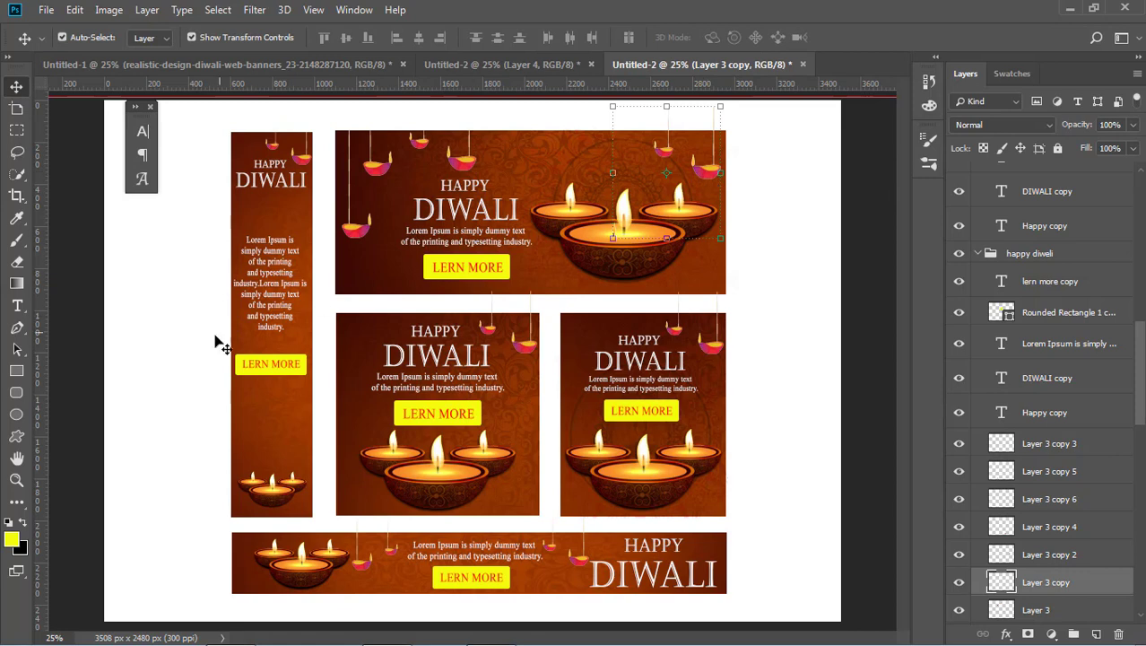
pyautogui.click(16, 261)
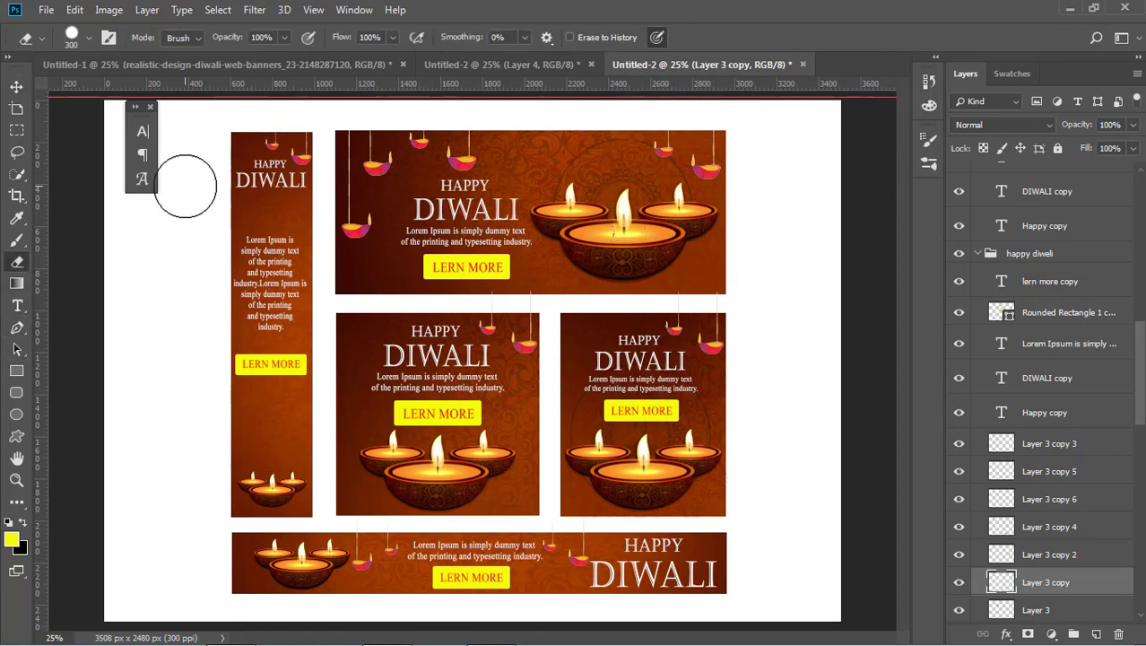
pyautogui.press('v')
pyautogui.click(804, 405)
pyautogui.click(708, 346)
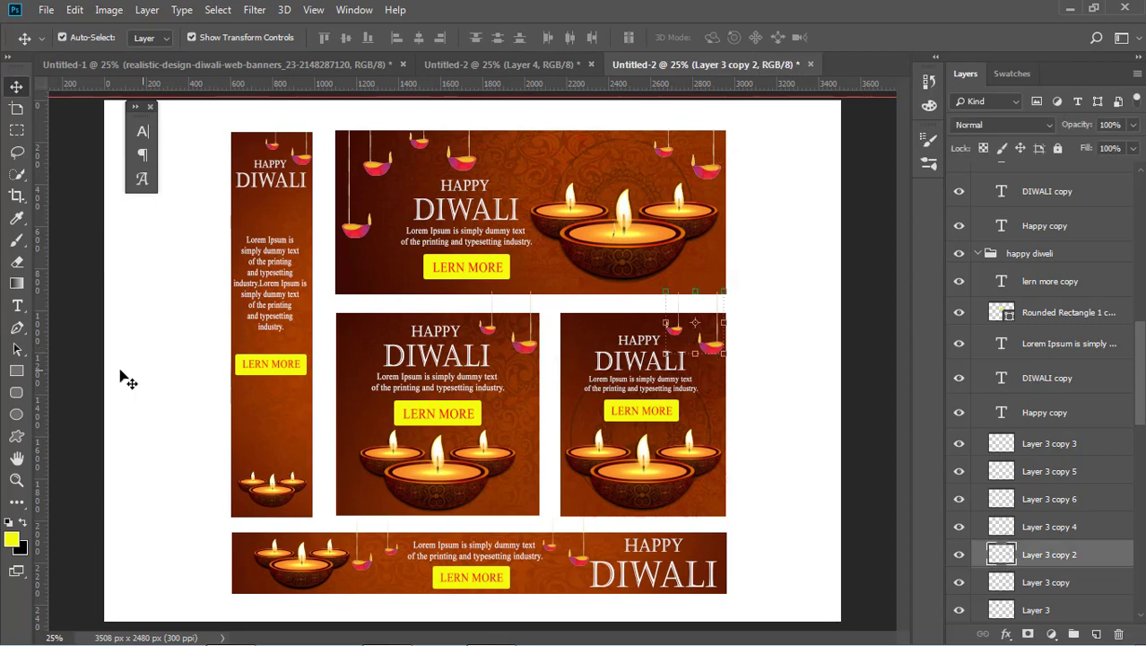
pyautogui.press('e')
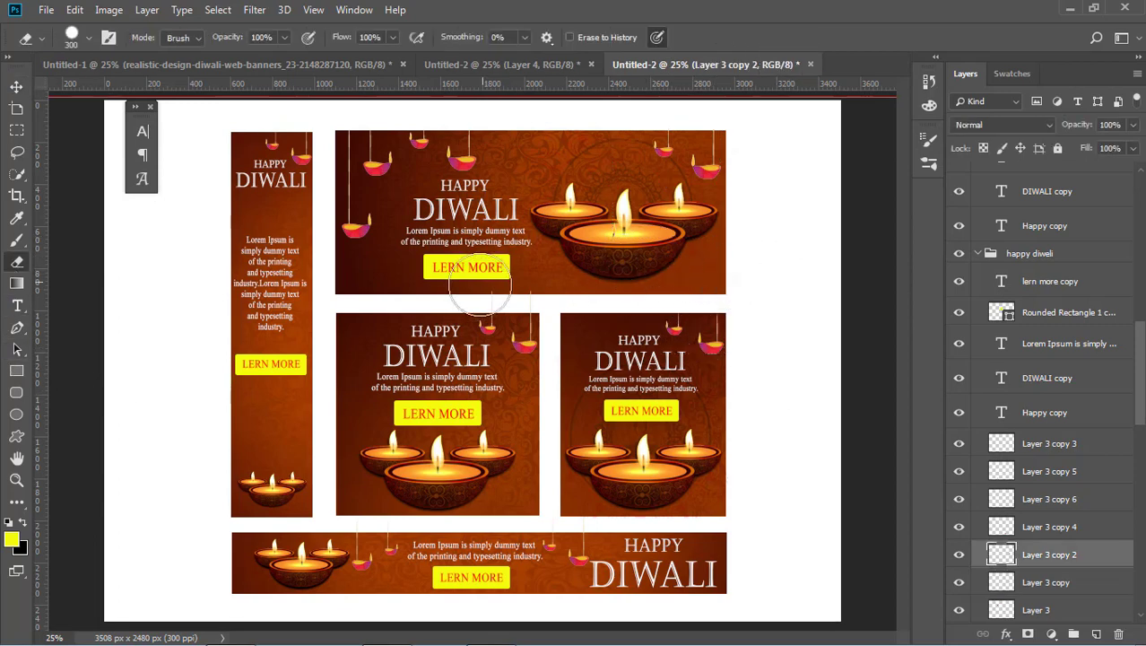
# Step: Erase stray strings on the Layer 3 copy 3 and Layer 3 copy 5 lamps
pyautogui.click(16, 86)
pyautogui.click(76, 180)
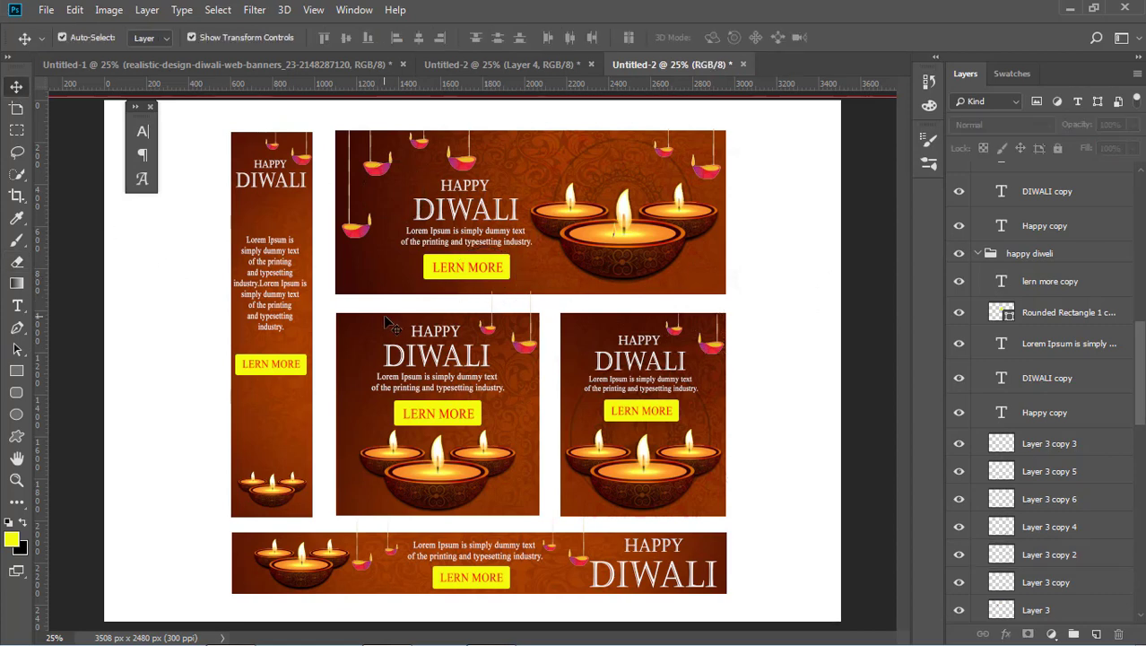
pyautogui.click(538, 357)
pyautogui.click(16, 262)
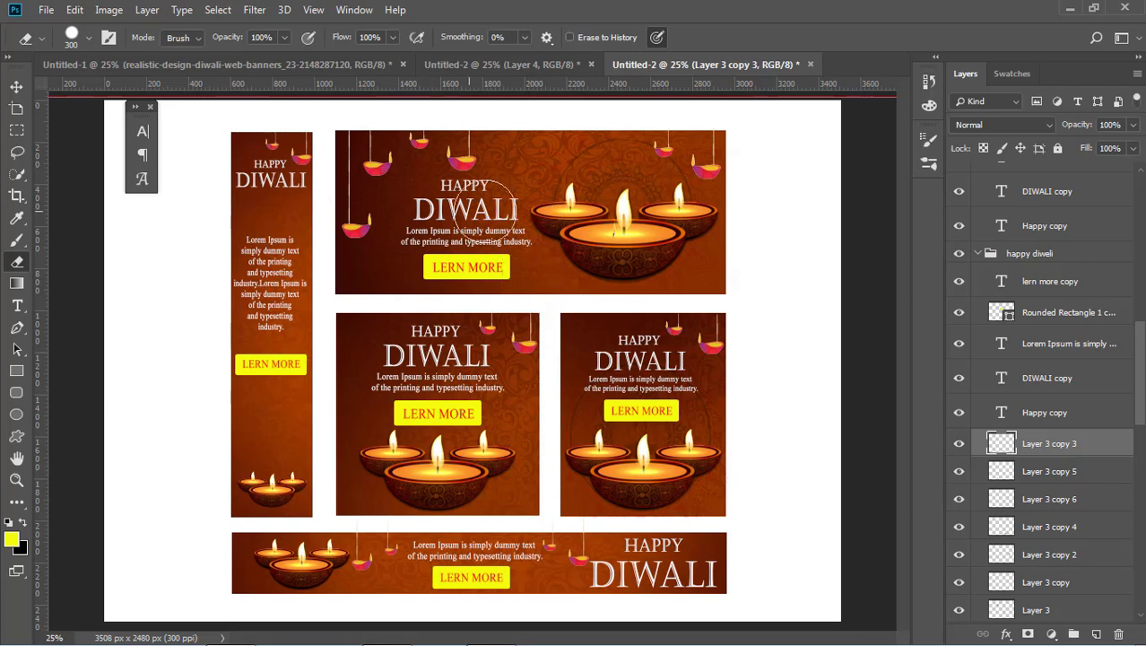
pyautogui.click(16, 86)
pyautogui.click(90, 247)
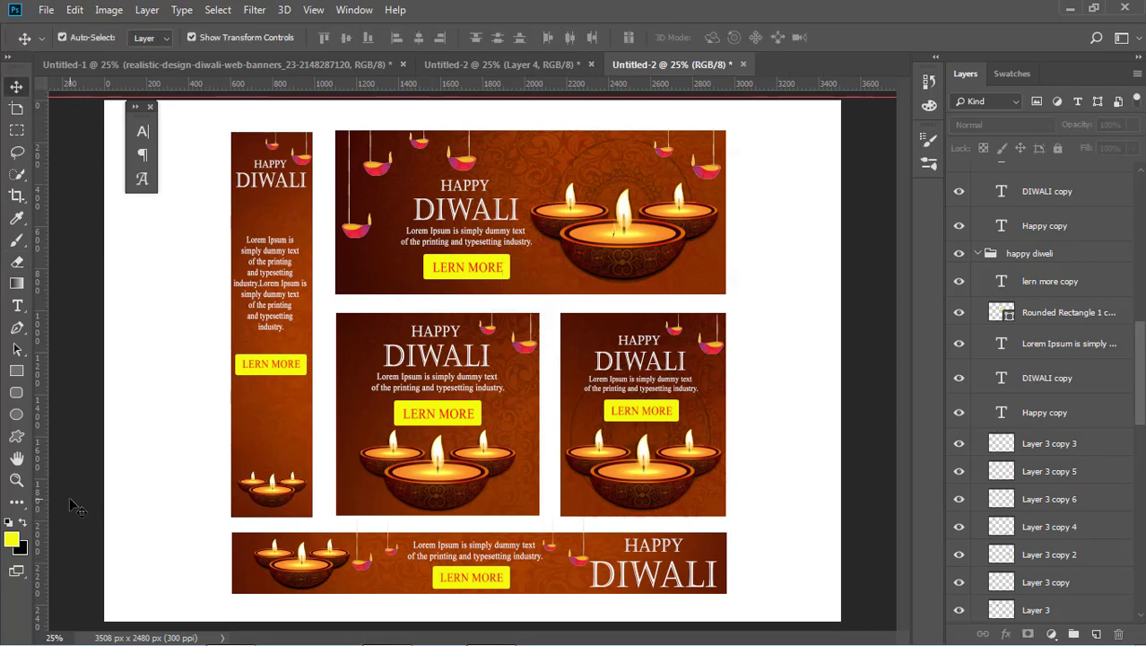
pyautogui.click(17, 262)
pyautogui.click(16, 86)
pyautogui.click(384, 574)
pyautogui.click(16, 262)
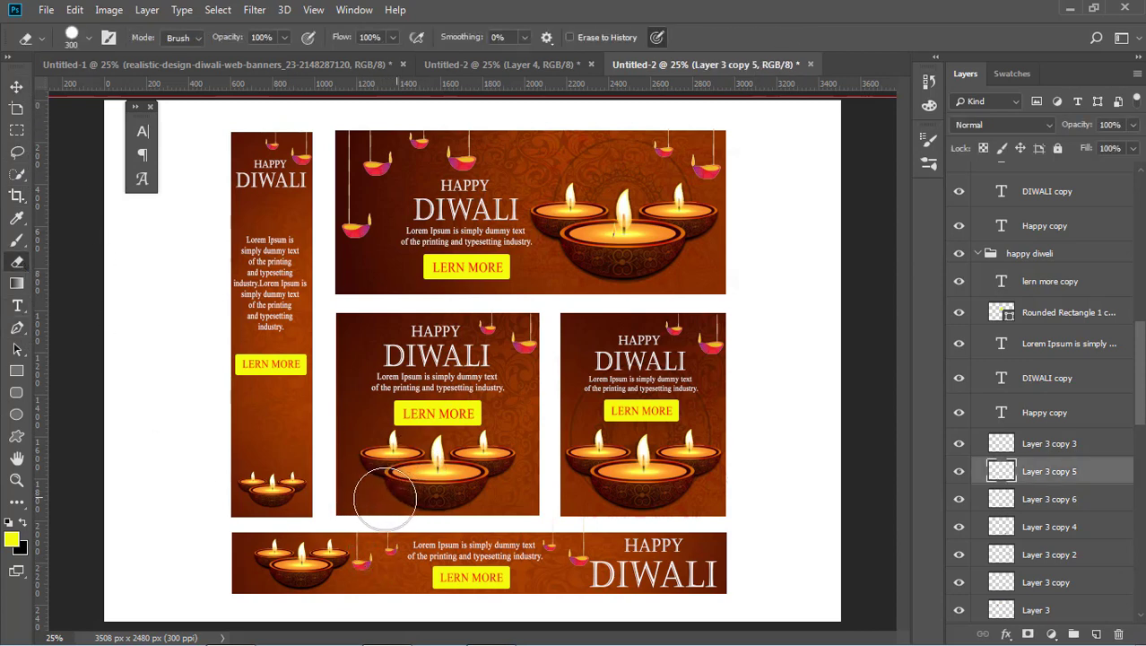
# Step: Erase the bottom banner's small lamp strings, then view the finished sheet full screen
pyautogui.click(16, 86)
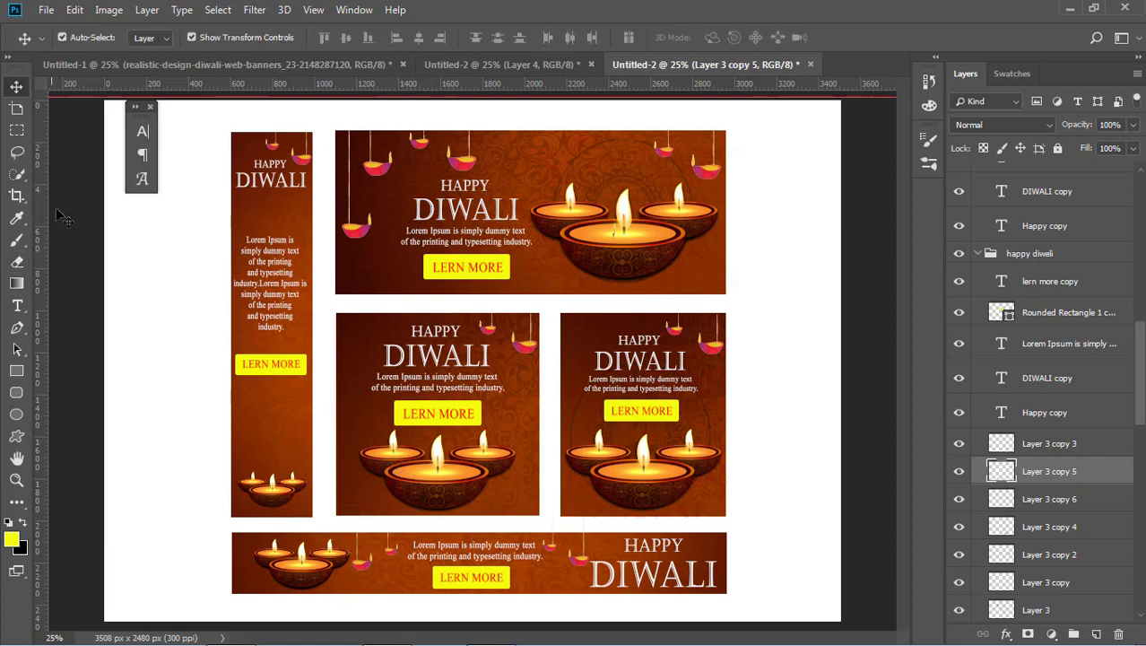
pyautogui.click(564, 549)
pyautogui.click(581, 567)
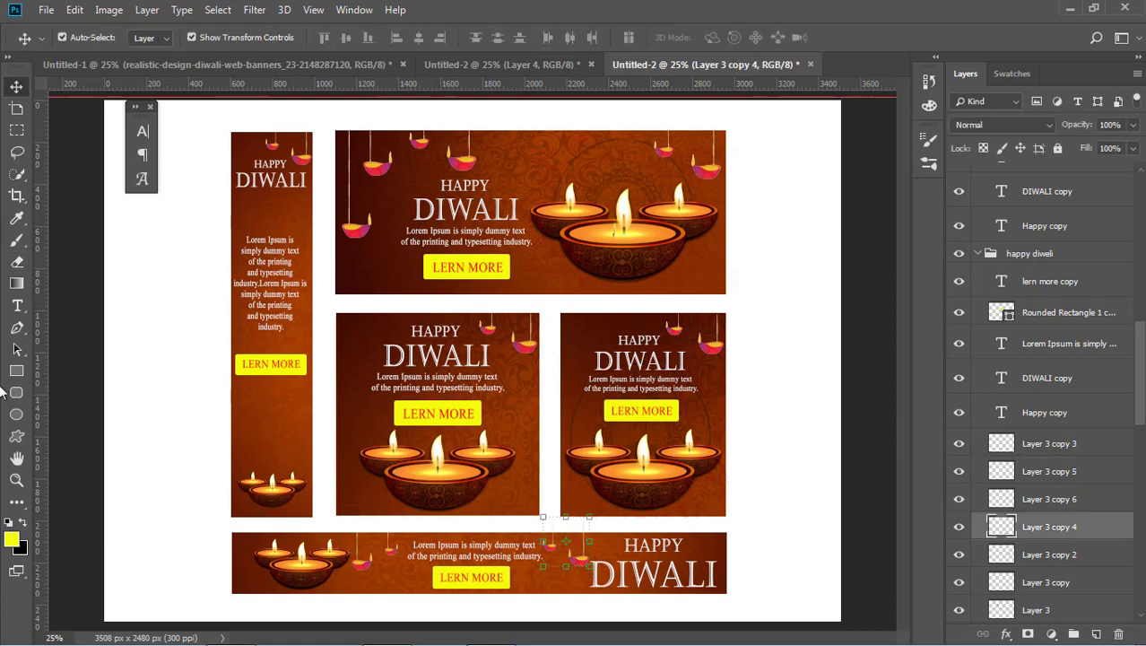
pyautogui.click(16, 261)
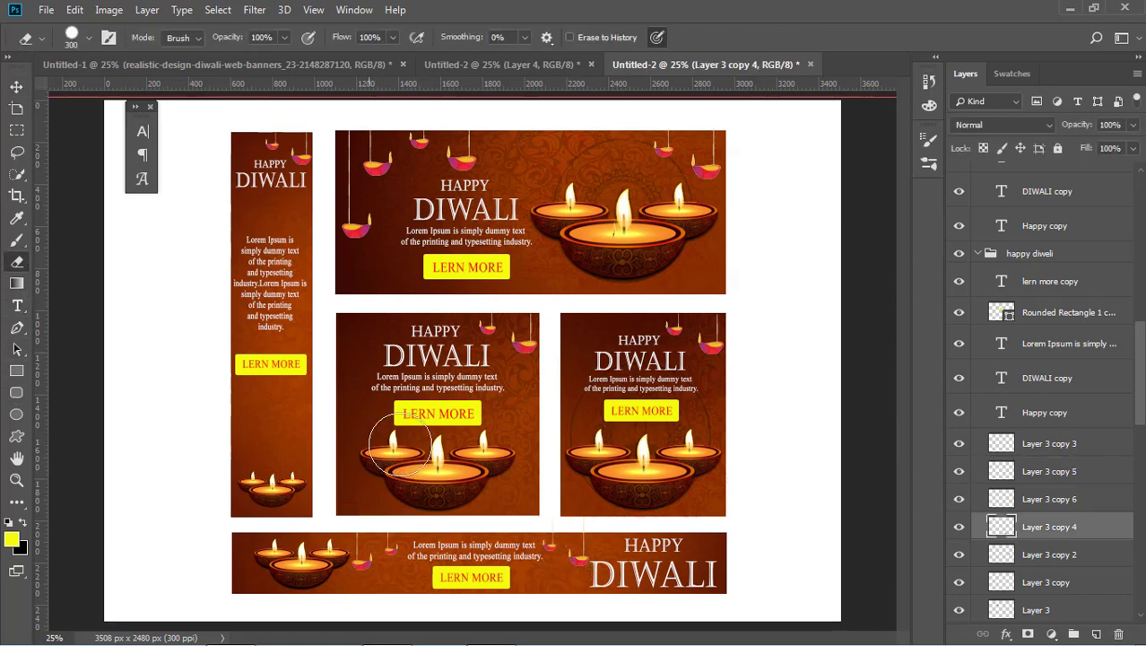
pyautogui.click(16, 86)
pyautogui.click(144, 343)
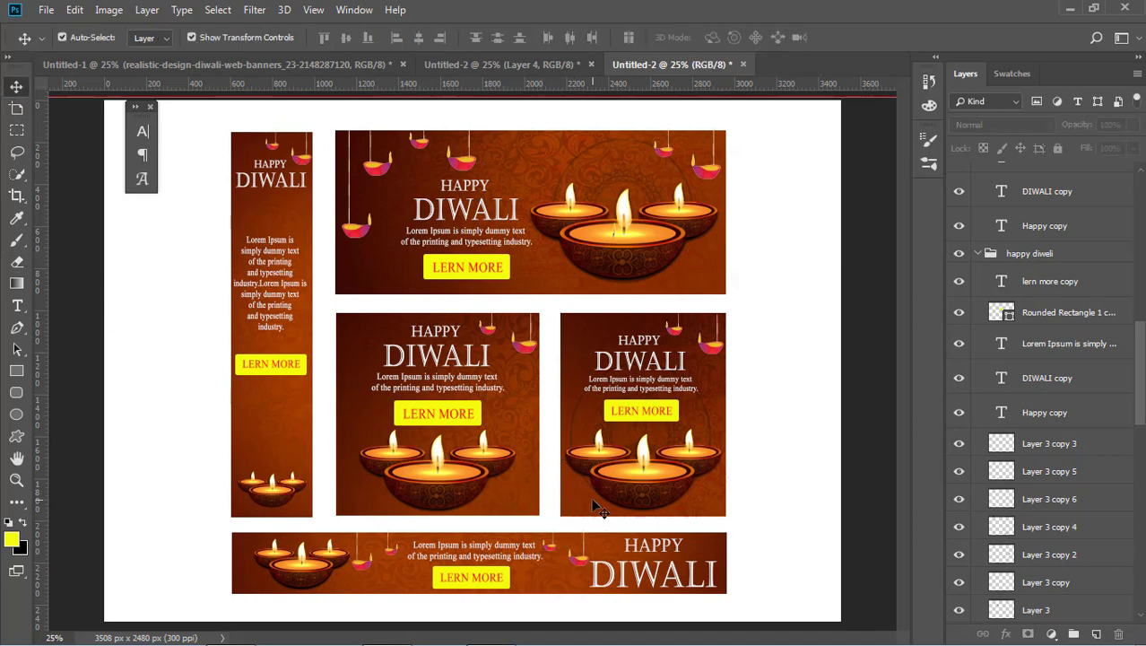
pyautogui.press('f')
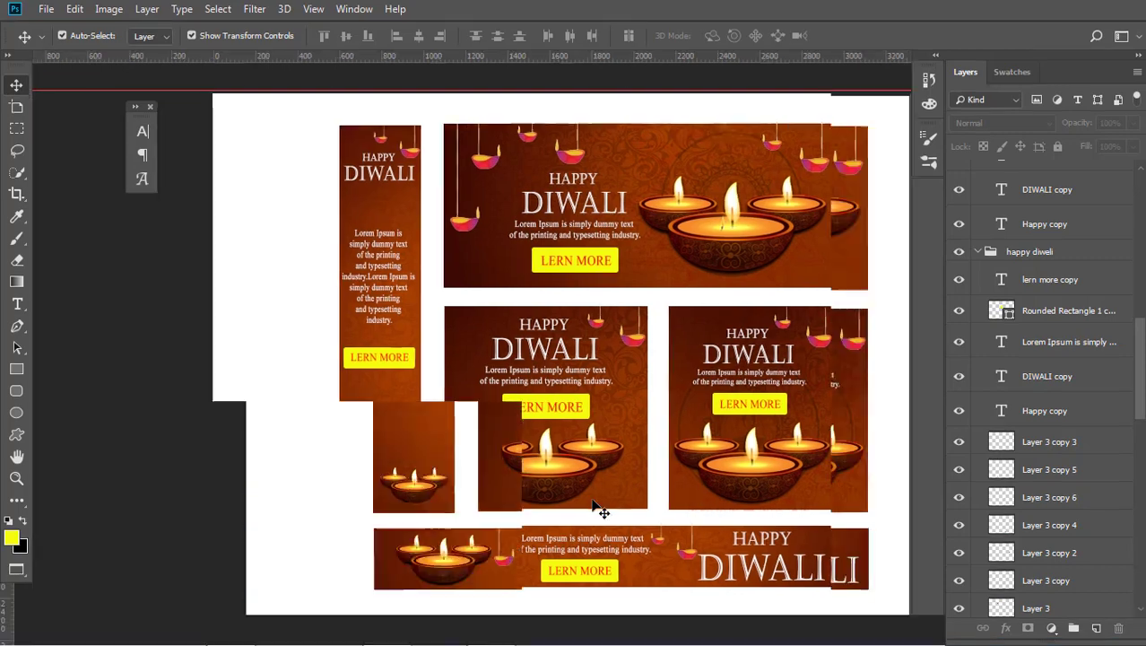
pyautogui.press('f')
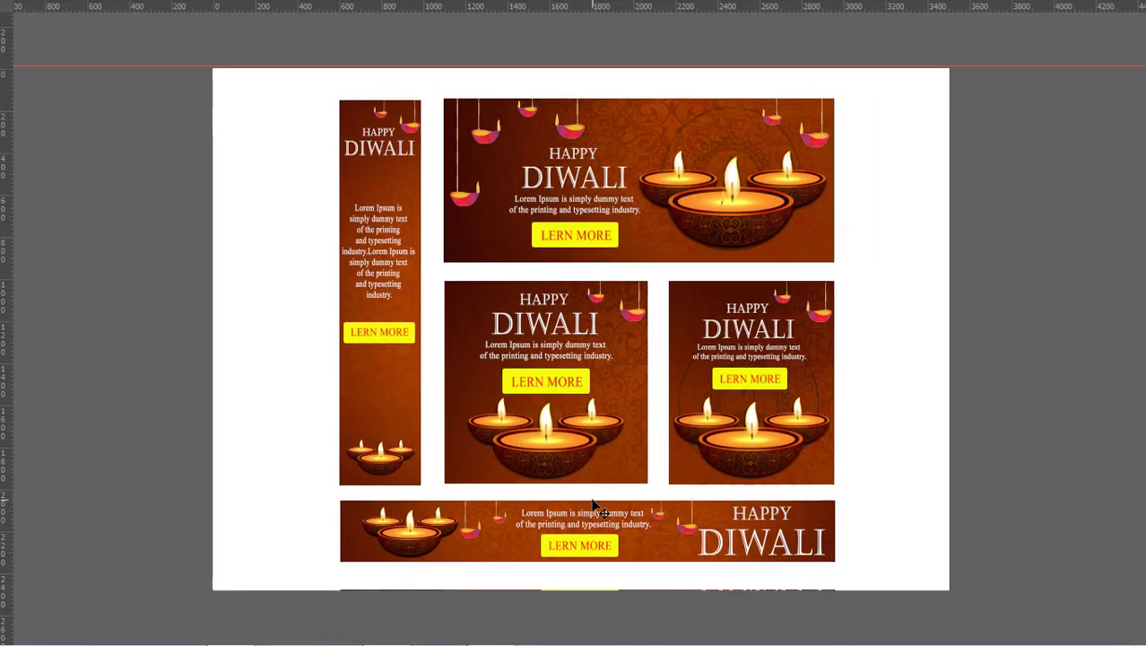